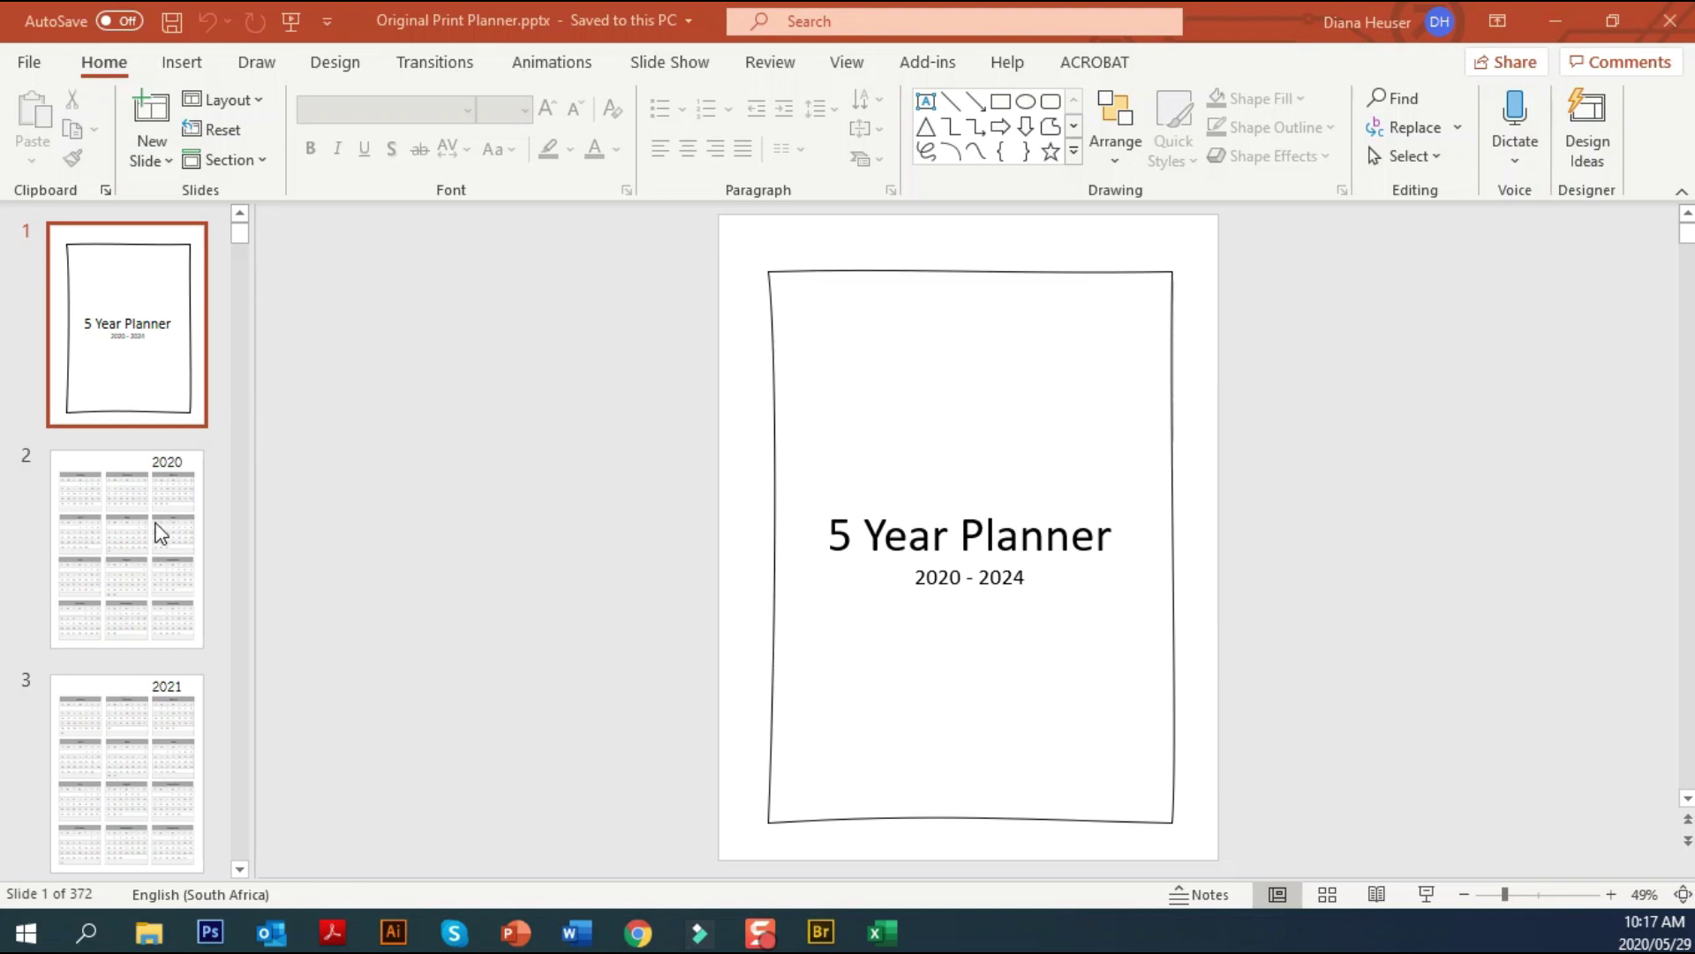
# Look through the planner's slides, from the cover and yearly calendars to the first January day pages, and return to the cover
pyautogui.click(162, 552)
pyautogui.click(125, 766)
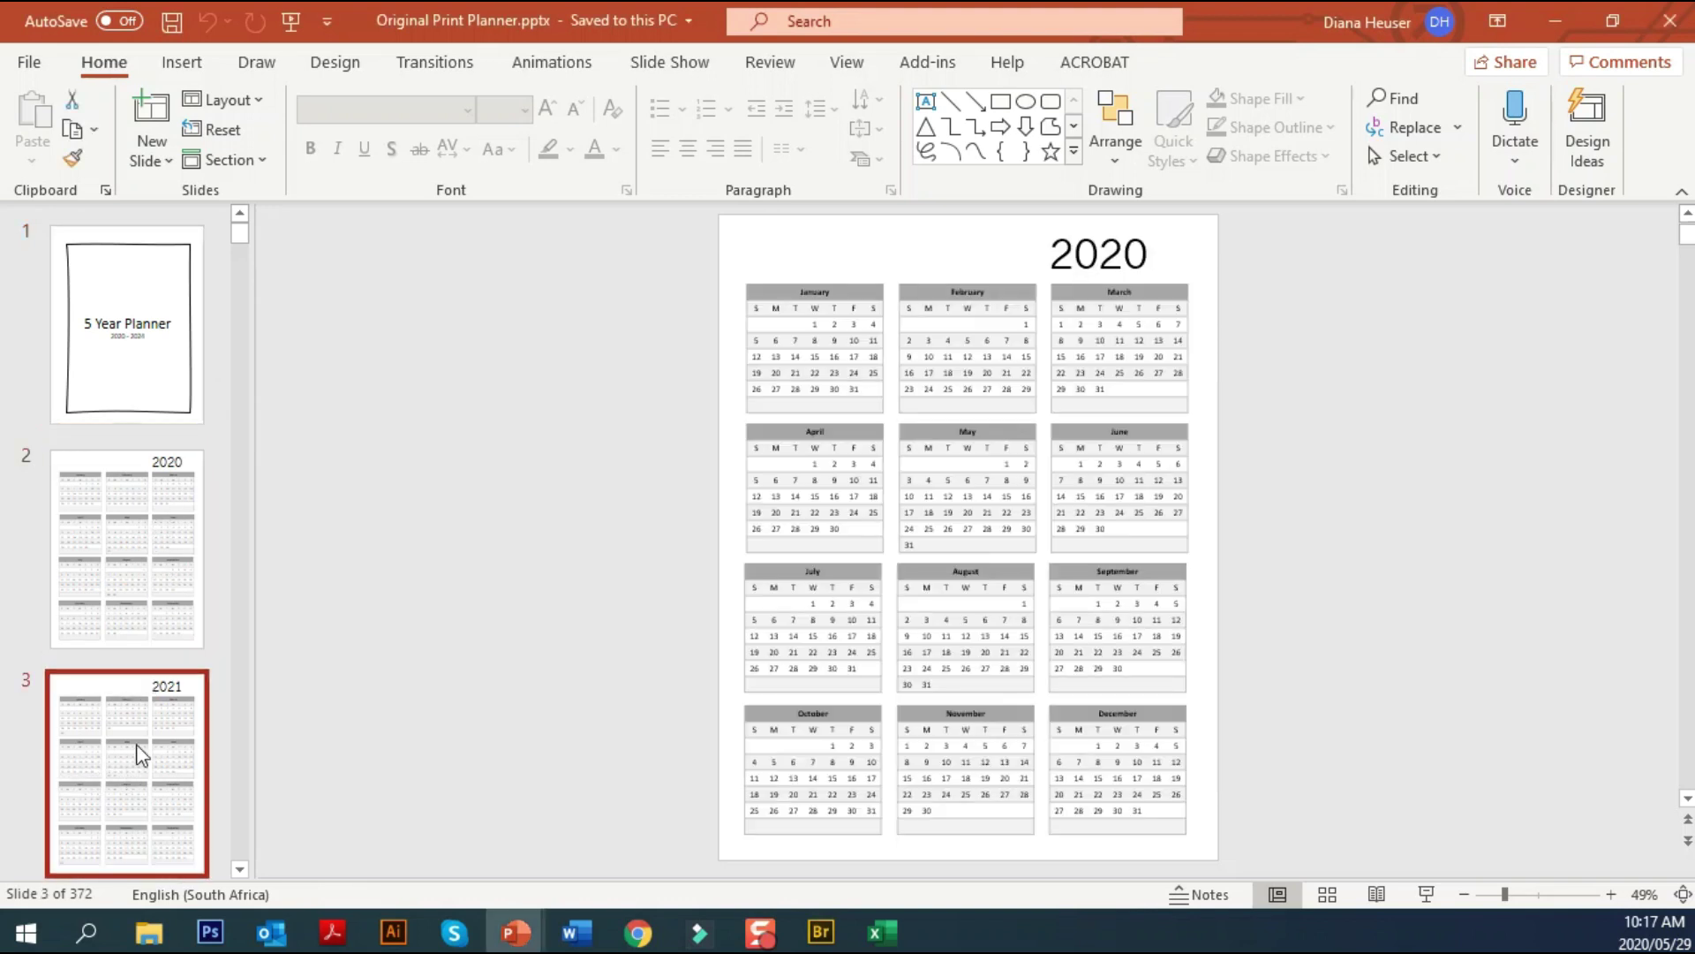
pyautogui.scroll(-2, 141, 755)
pyautogui.click(134, 750)
pyautogui.scroll(-2, 143, 737)
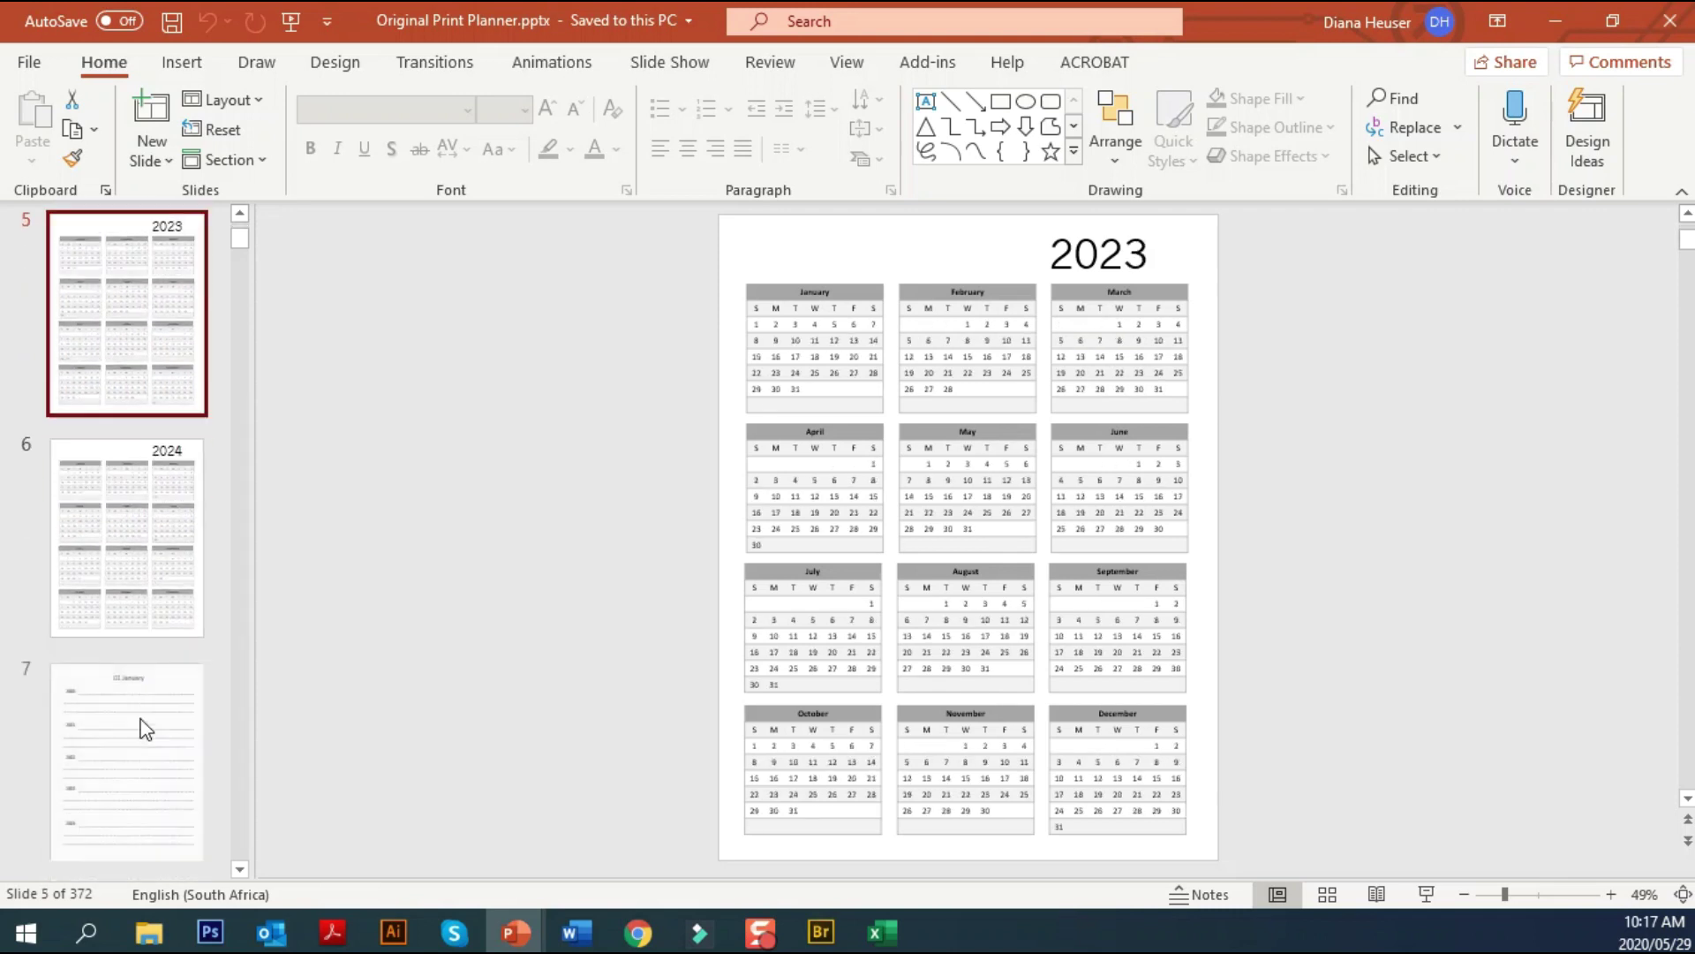
pyautogui.click(132, 575)
pyautogui.click(146, 717)
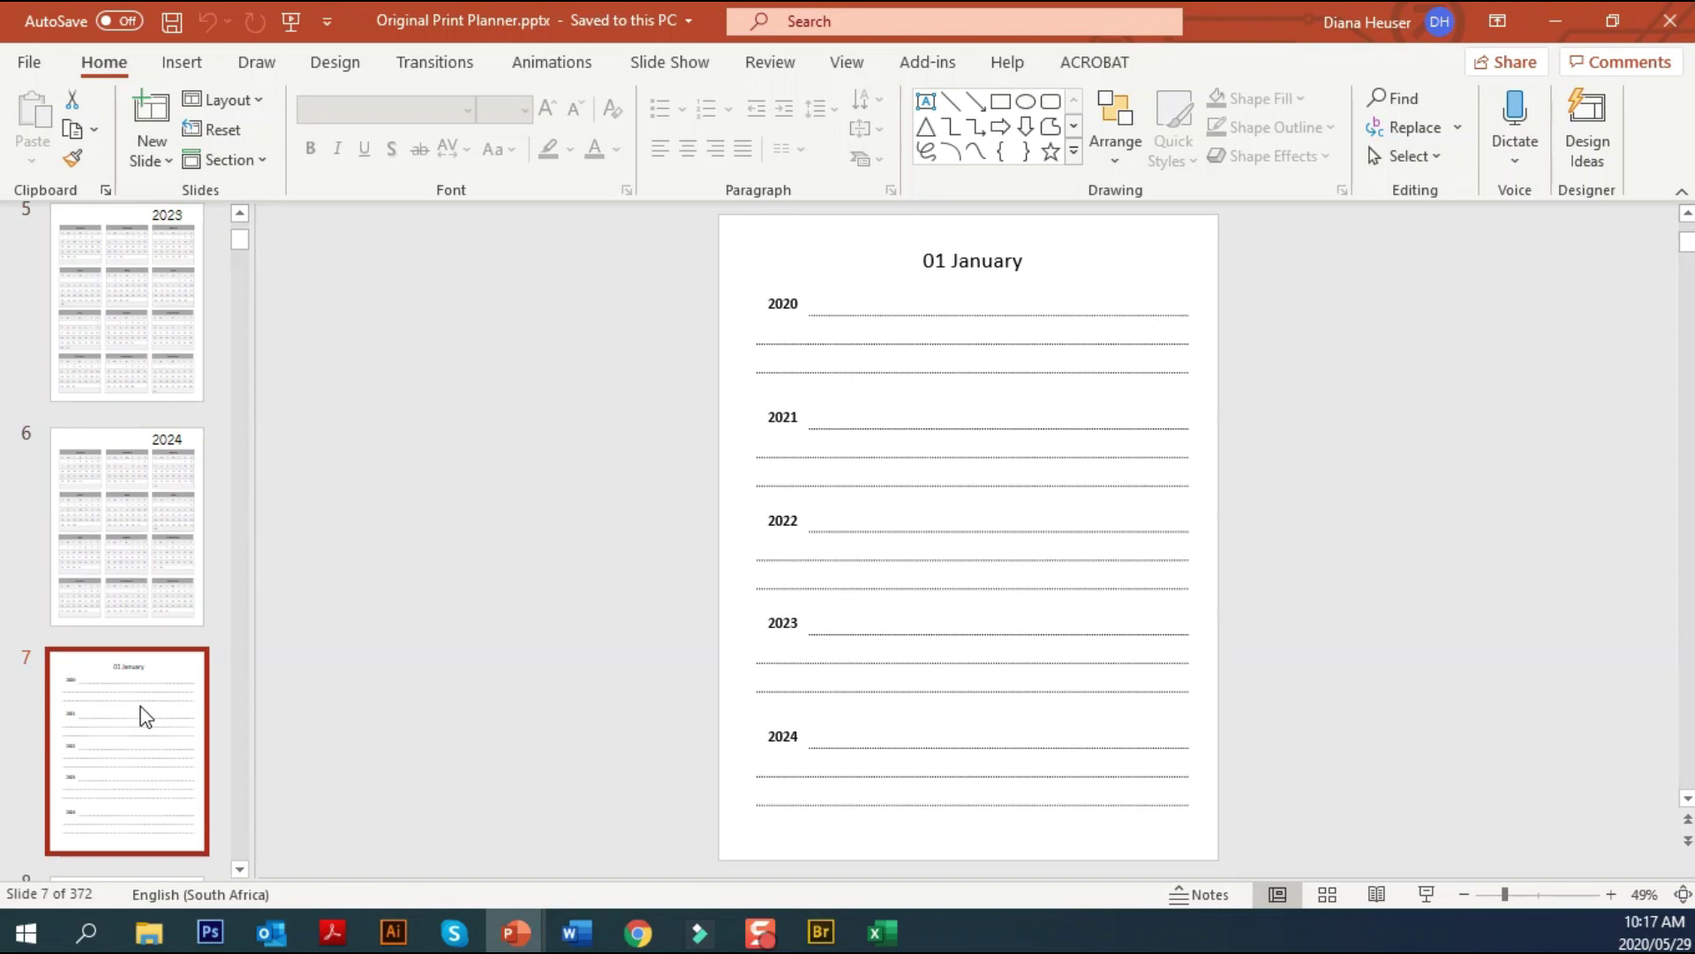
pyautogui.scroll(-1, 146, 717)
pyautogui.click(146, 716)
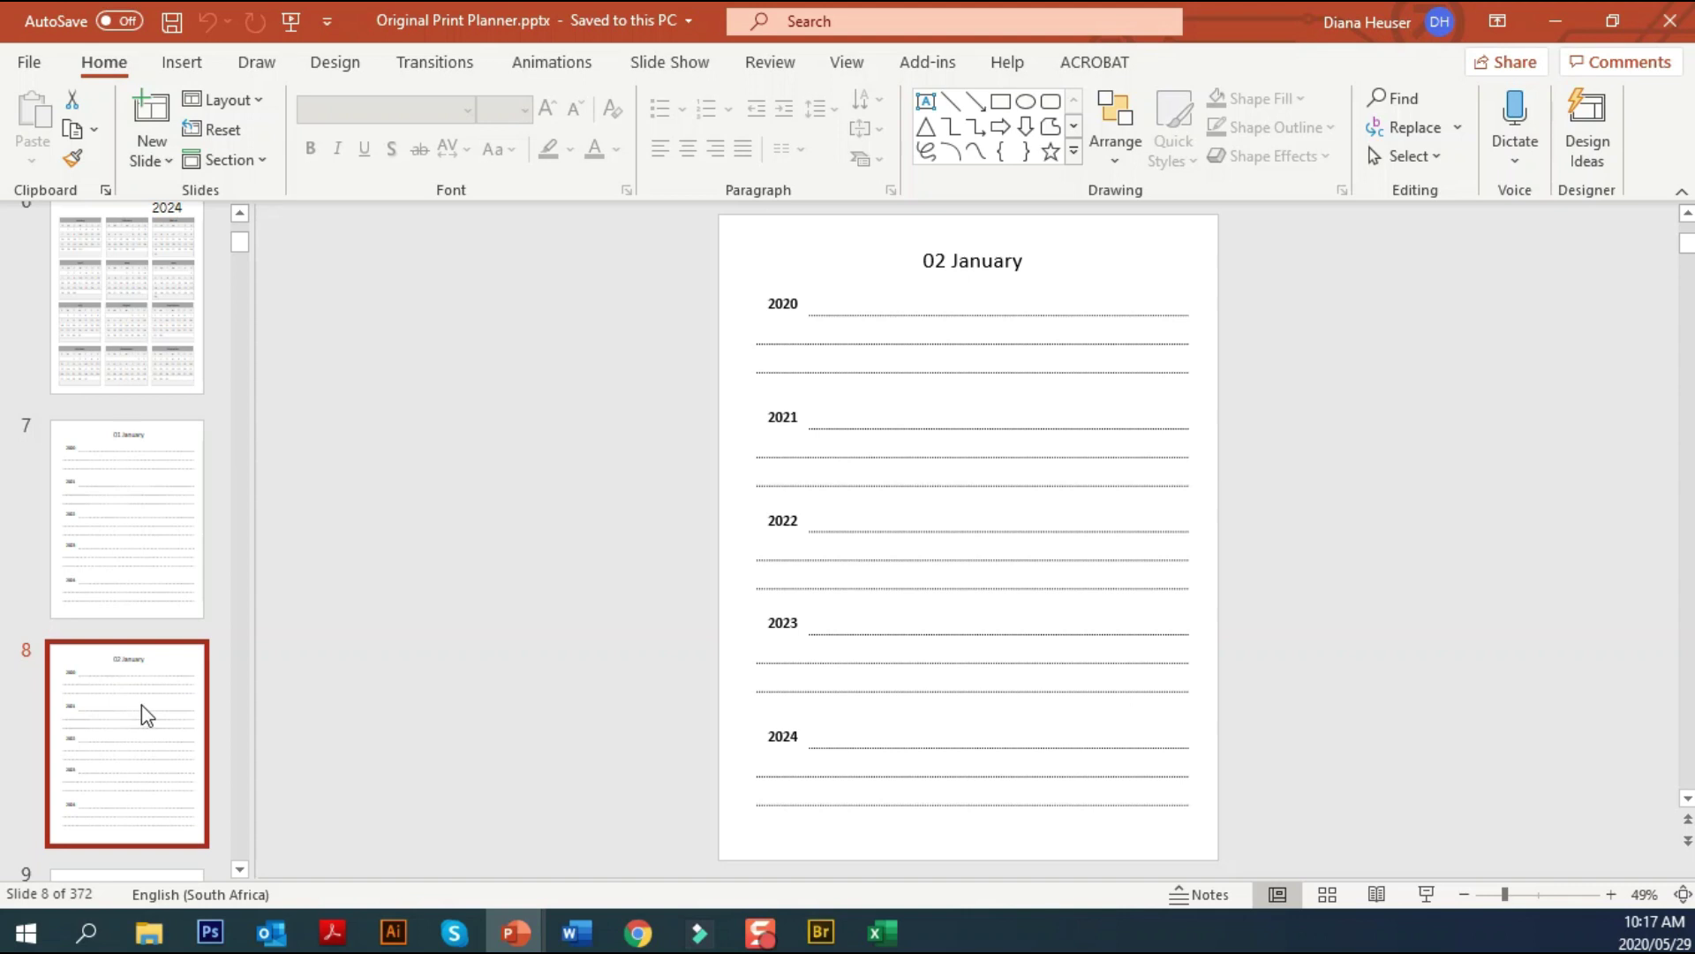
pyautogui.press('Up')
pyautogui.press('Up')
pyautogui.press('Up')
pyautogui.press('Up')
pyautogui.press('Up')
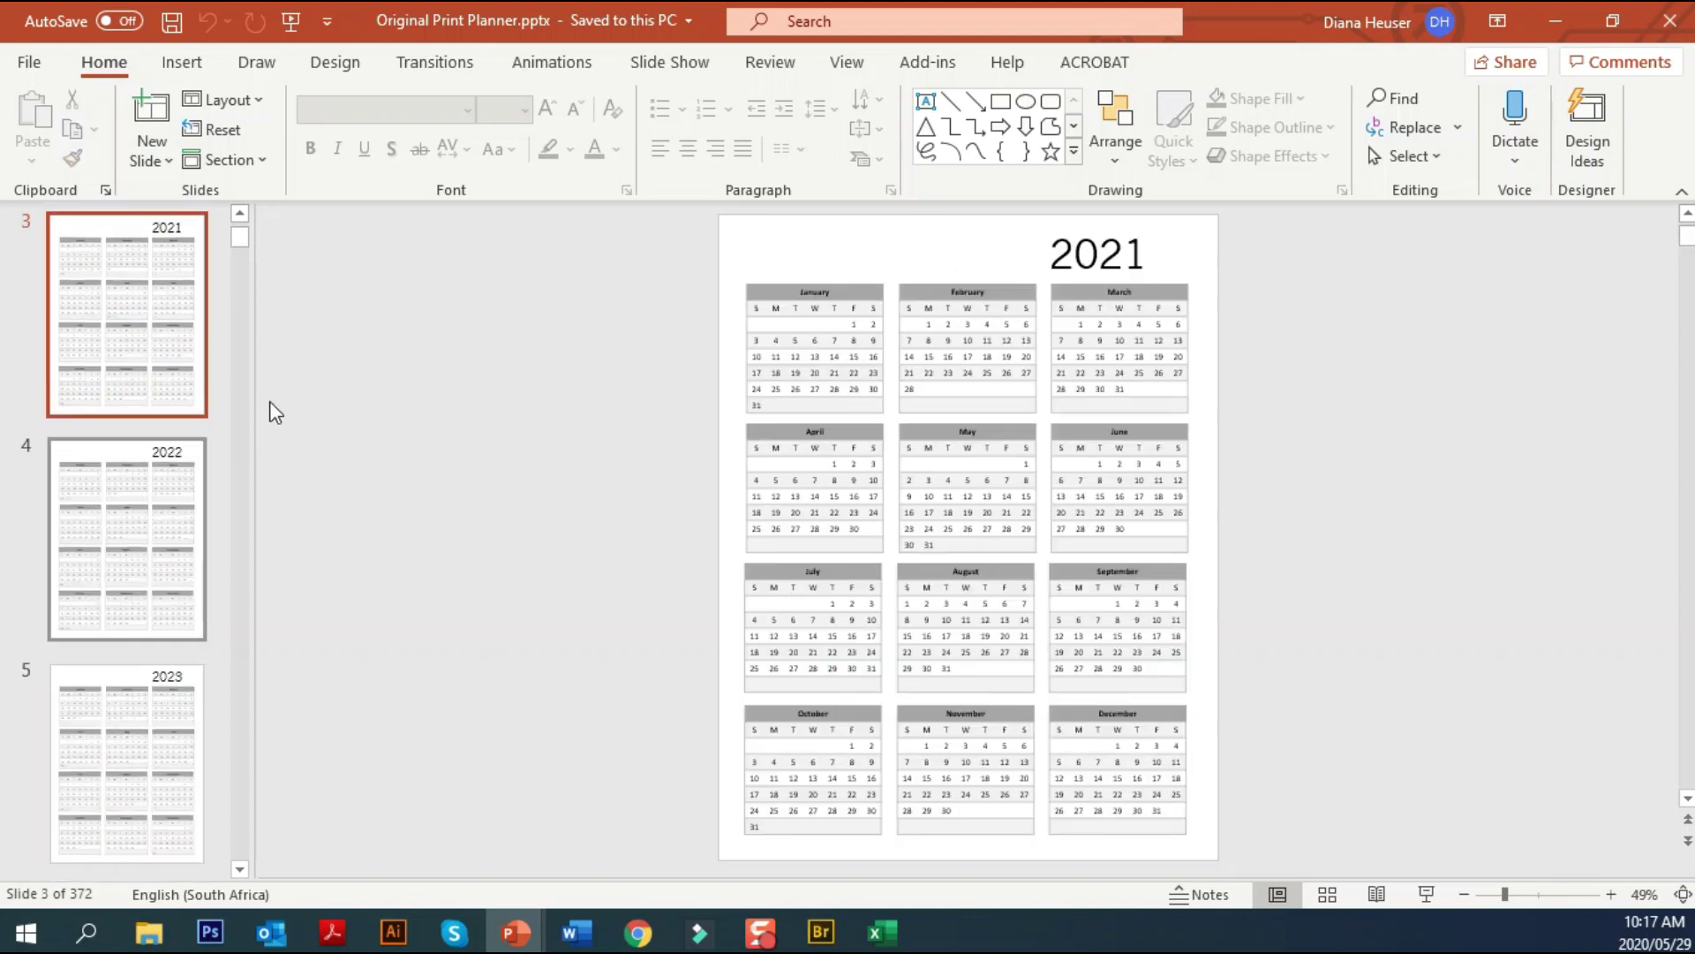
pyautogui.scroll(3, 159, 565)
pyautogui.click(84, 373)
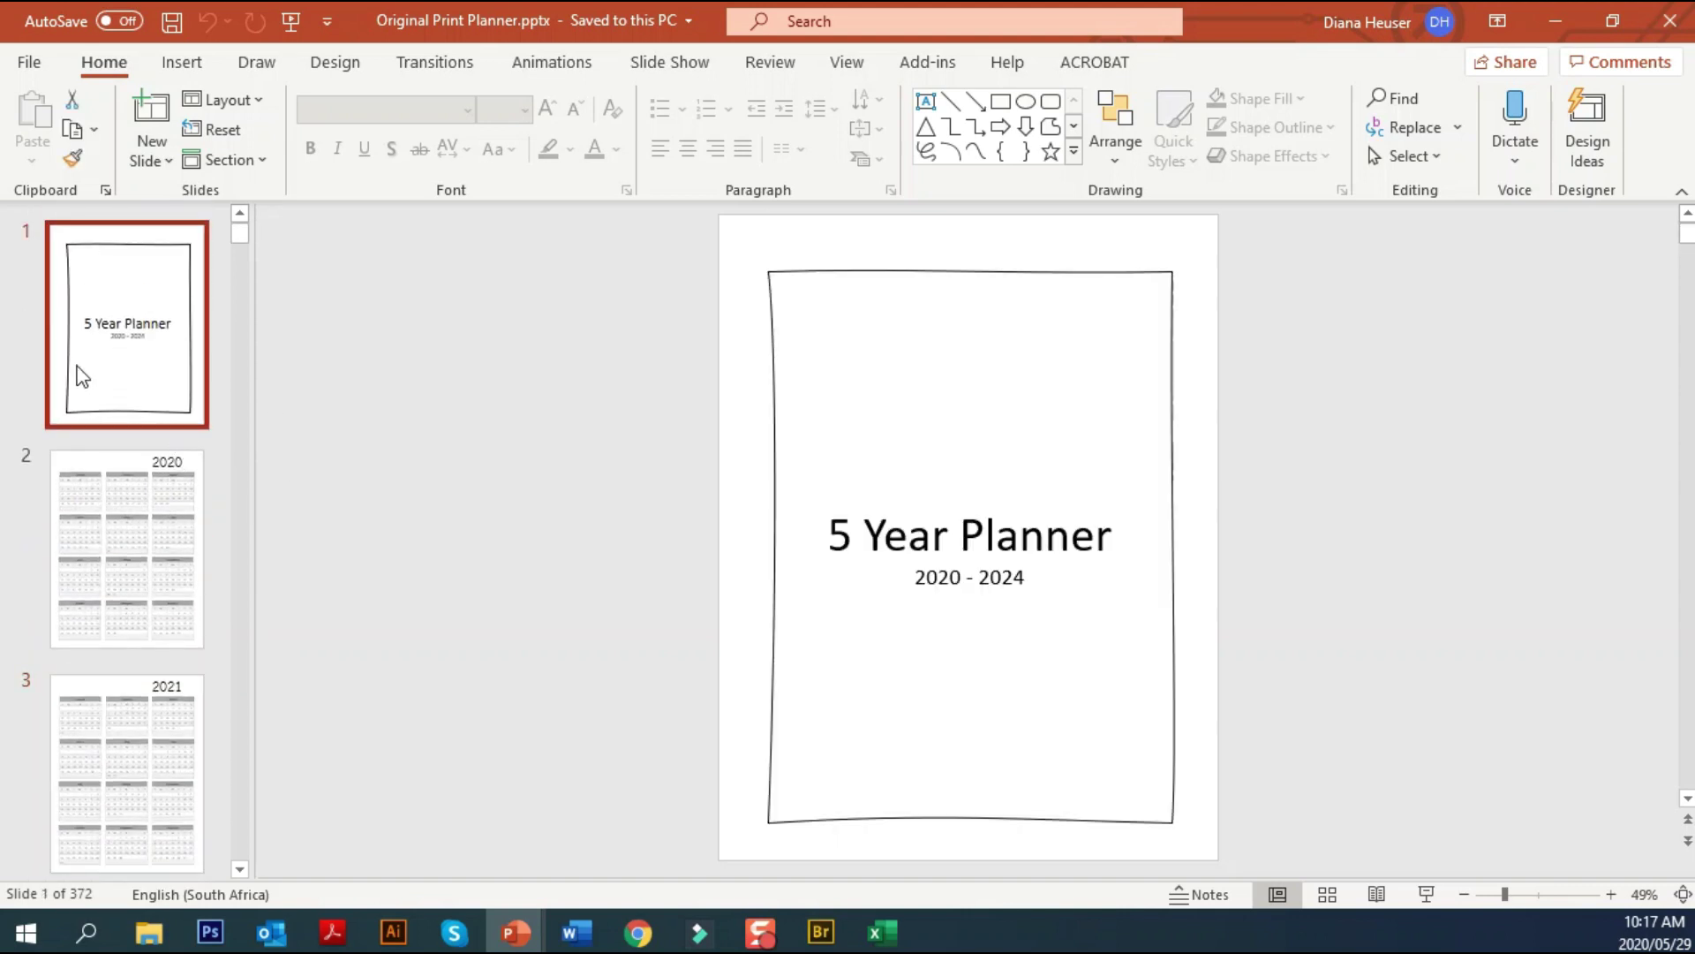
# Export all slides of Original Print Planner as JPEG images into the Transformer folder
pyautogui.click(24, 64)
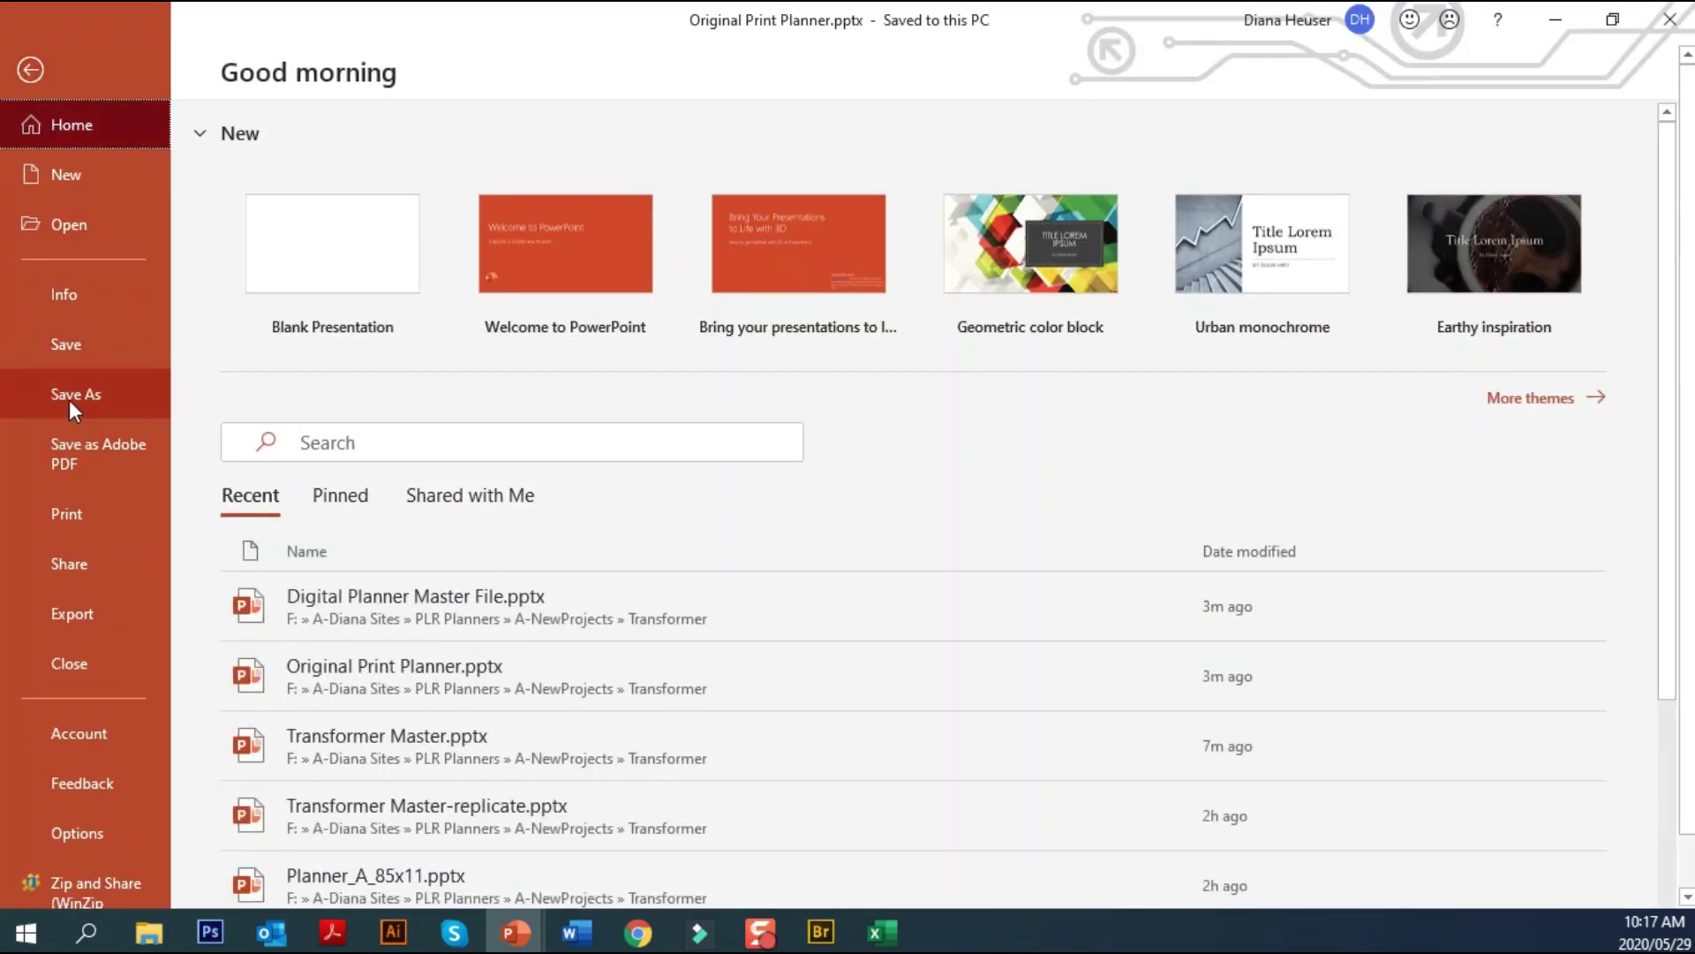
pyautogui.click(69, 397)
pyautogui.click(943, 219)
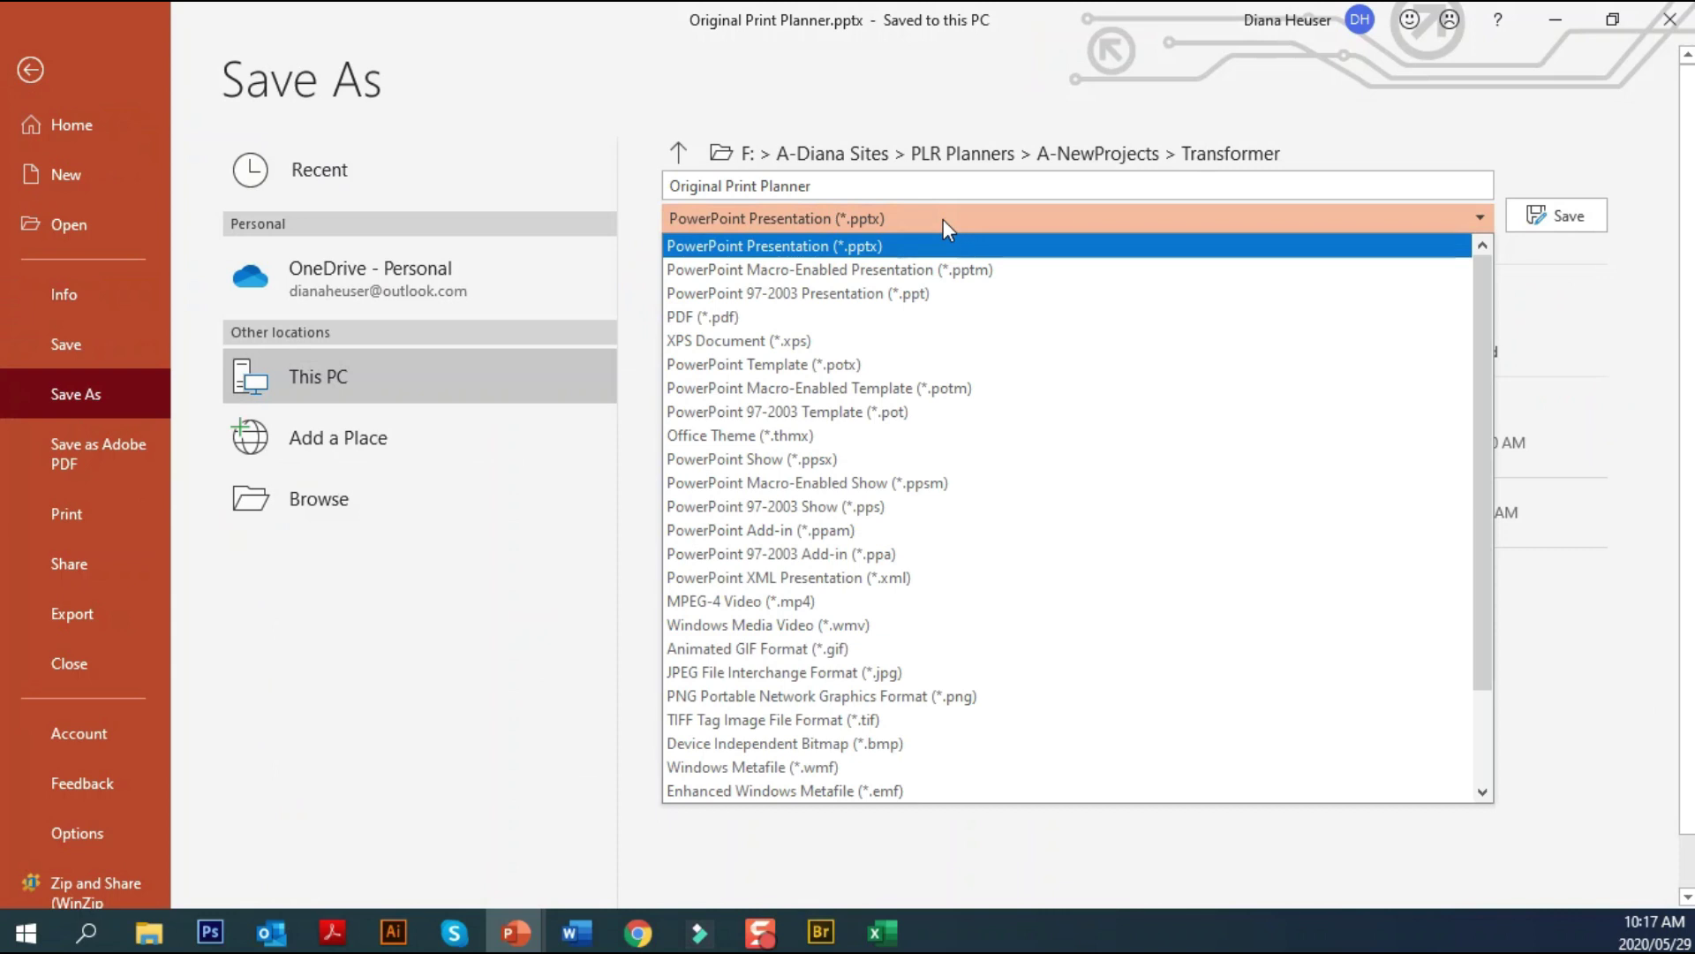
pyautogui.click(952, 676)
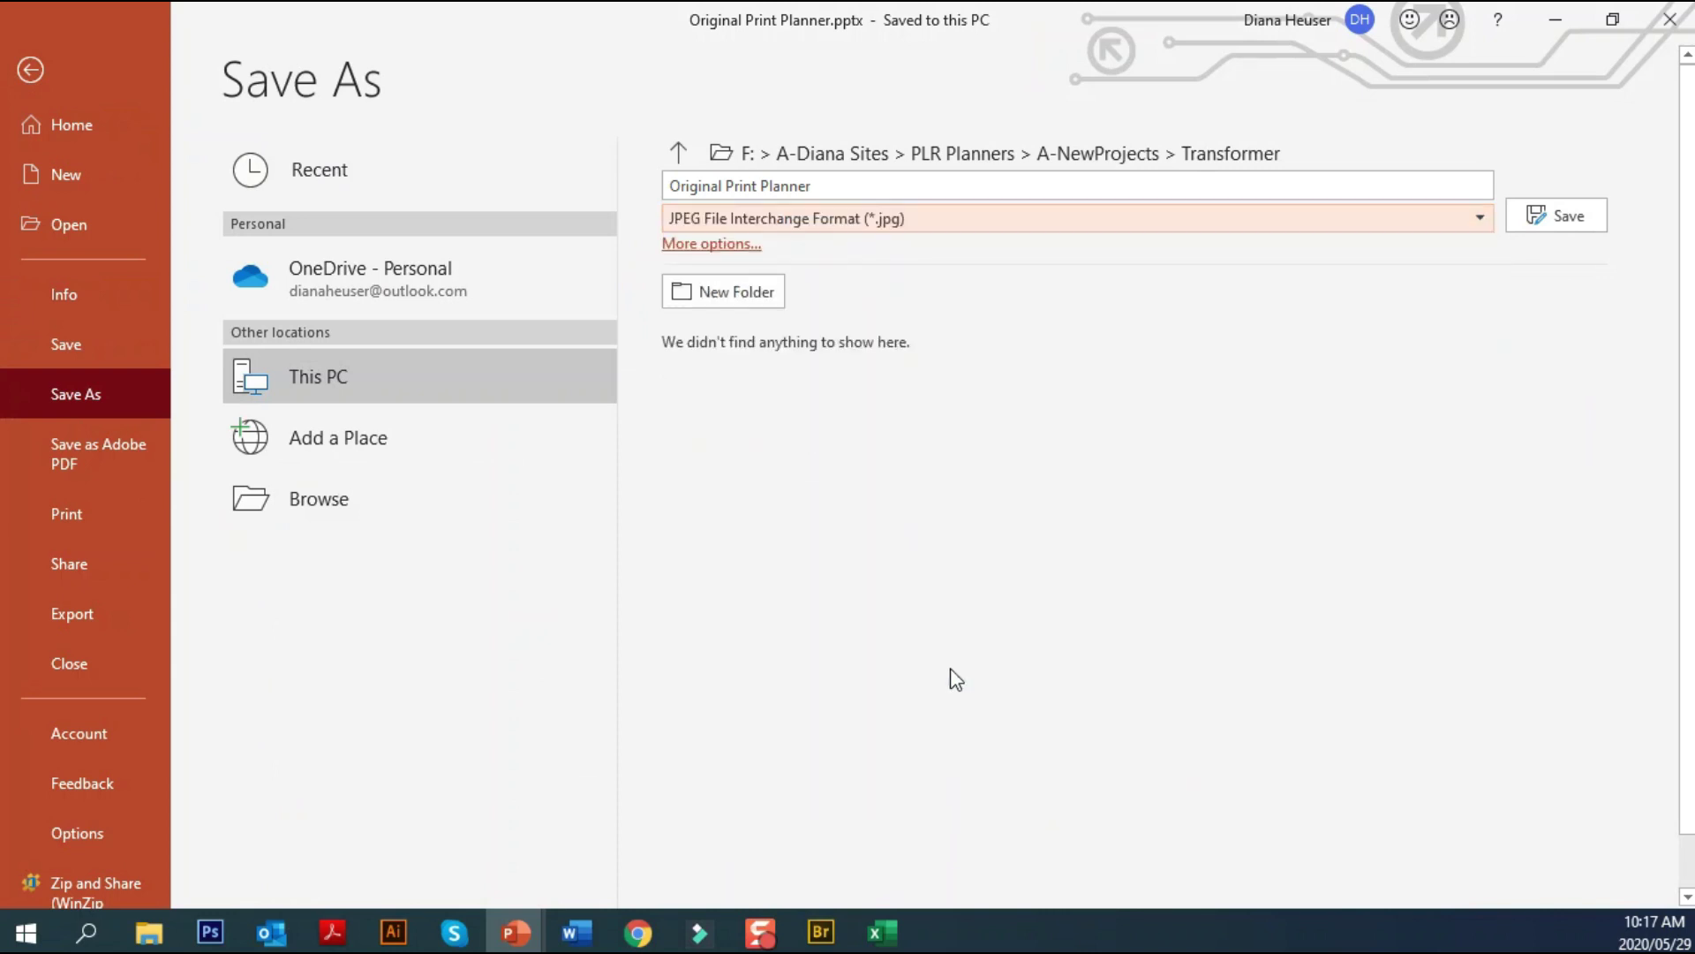
pyautogui.click(1562, 220)
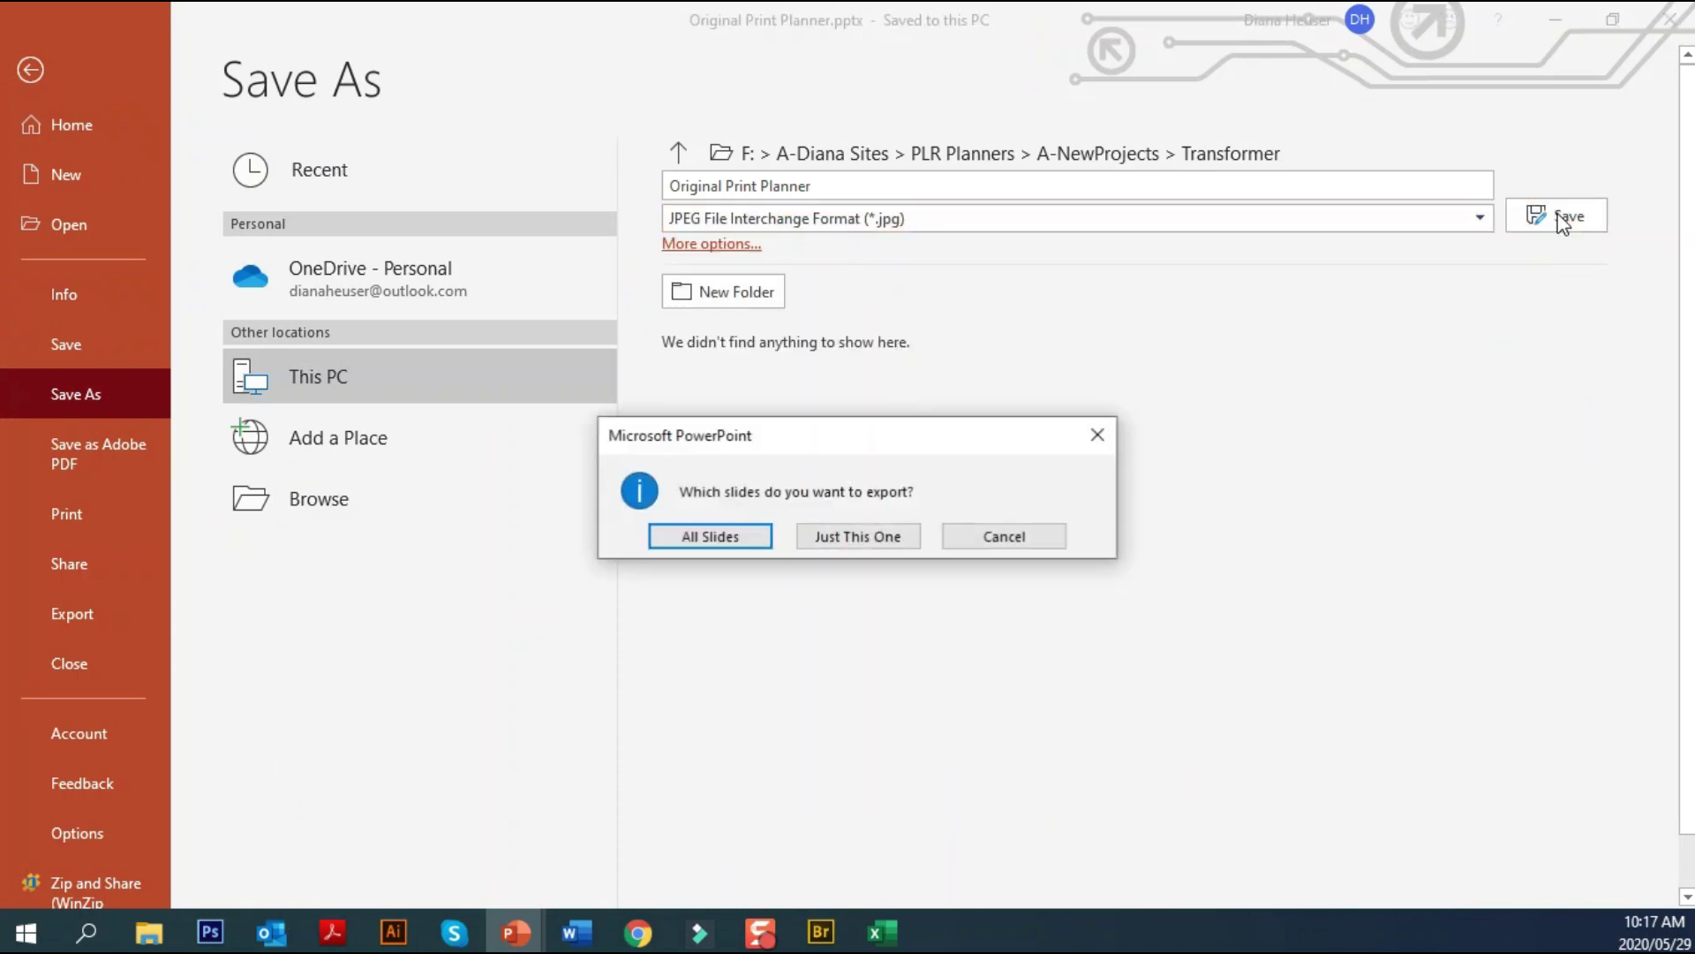
pyautogui.click(722, 536)
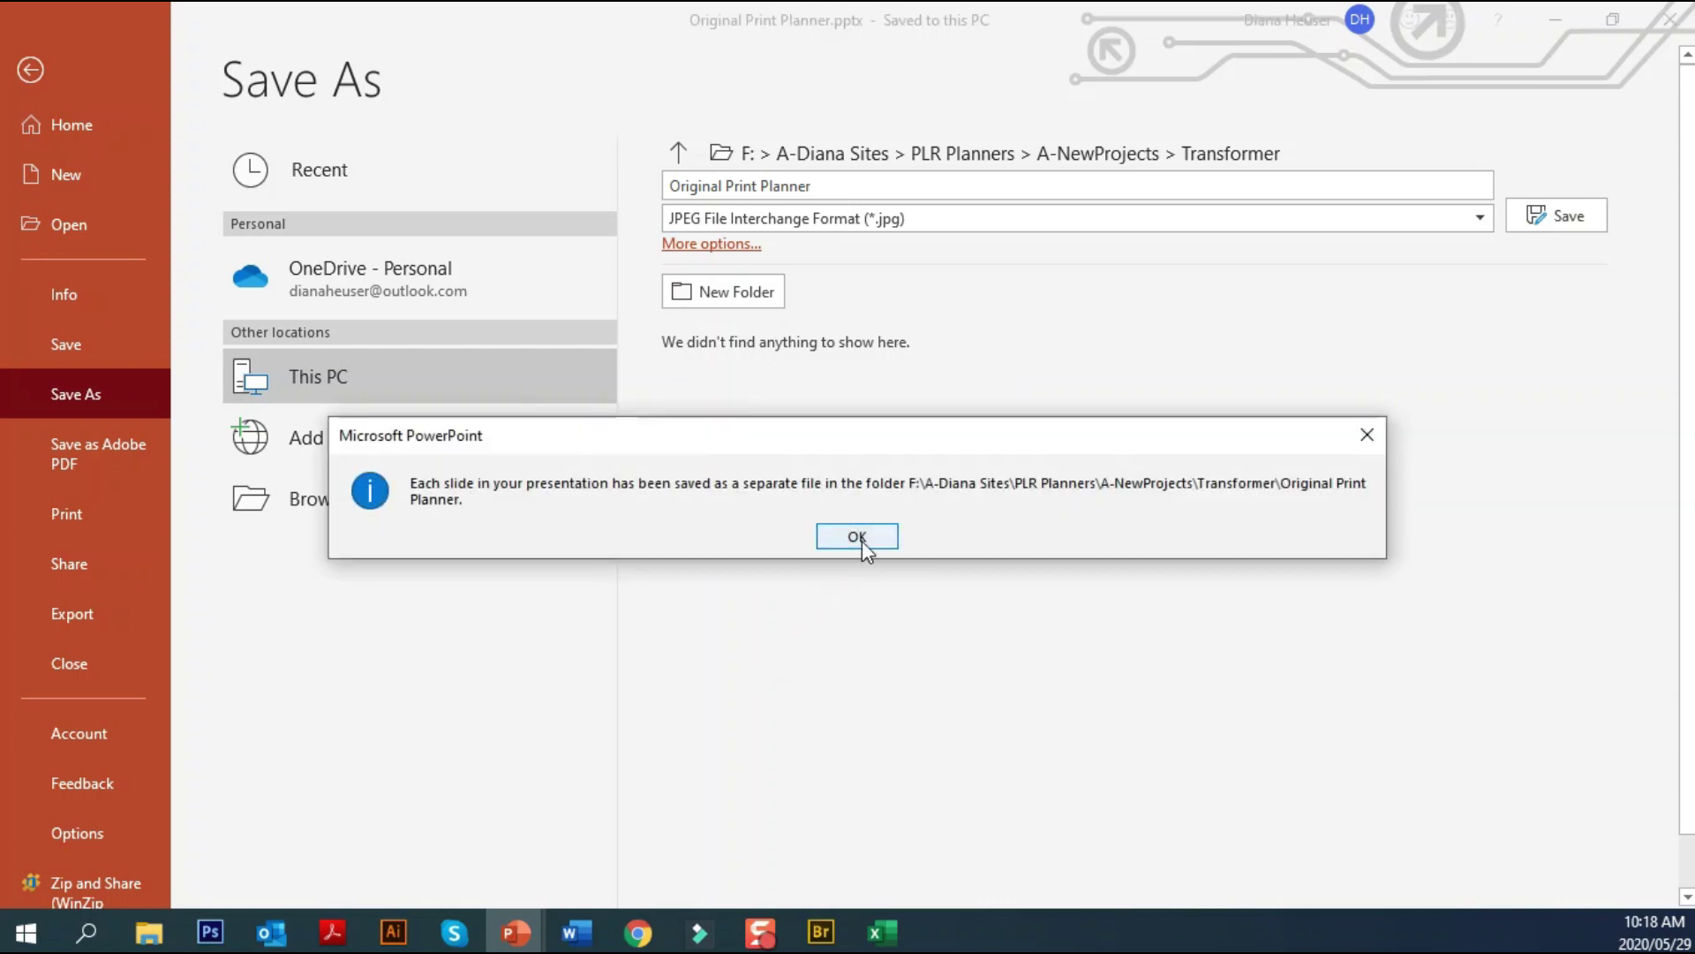
pyautogui.click(856, 536)
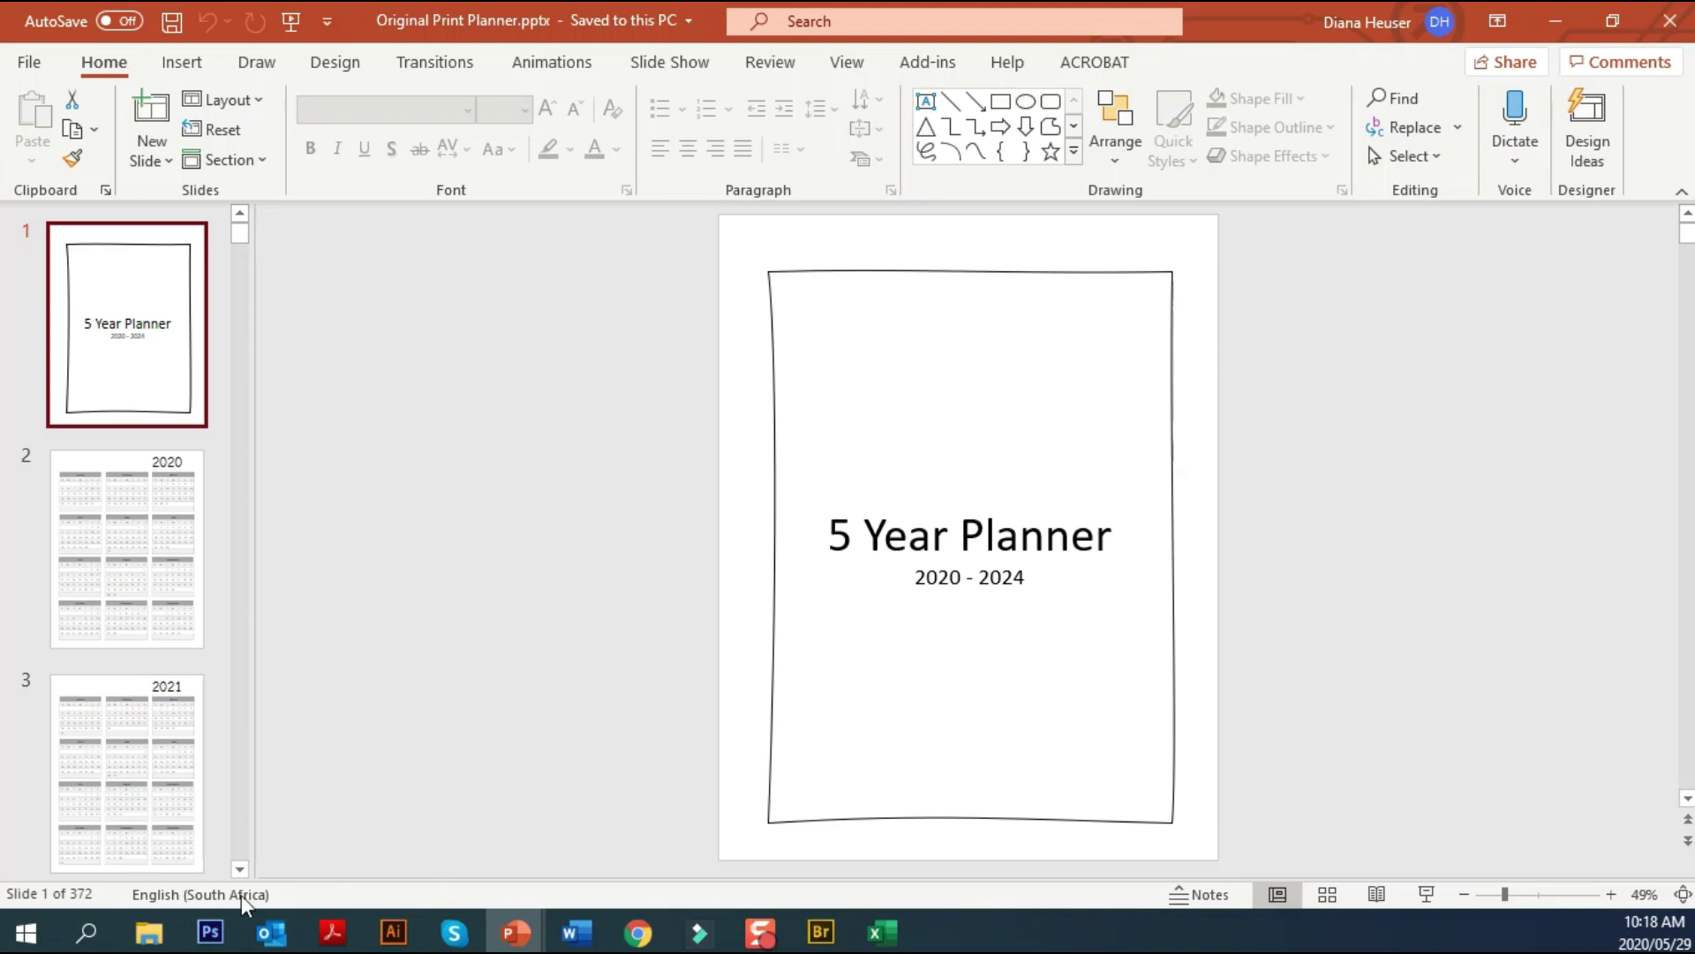
# Switch to File Explorer, open the Original Print Planner folder and look through the exported slide images
pyautogui.click(152, 934)
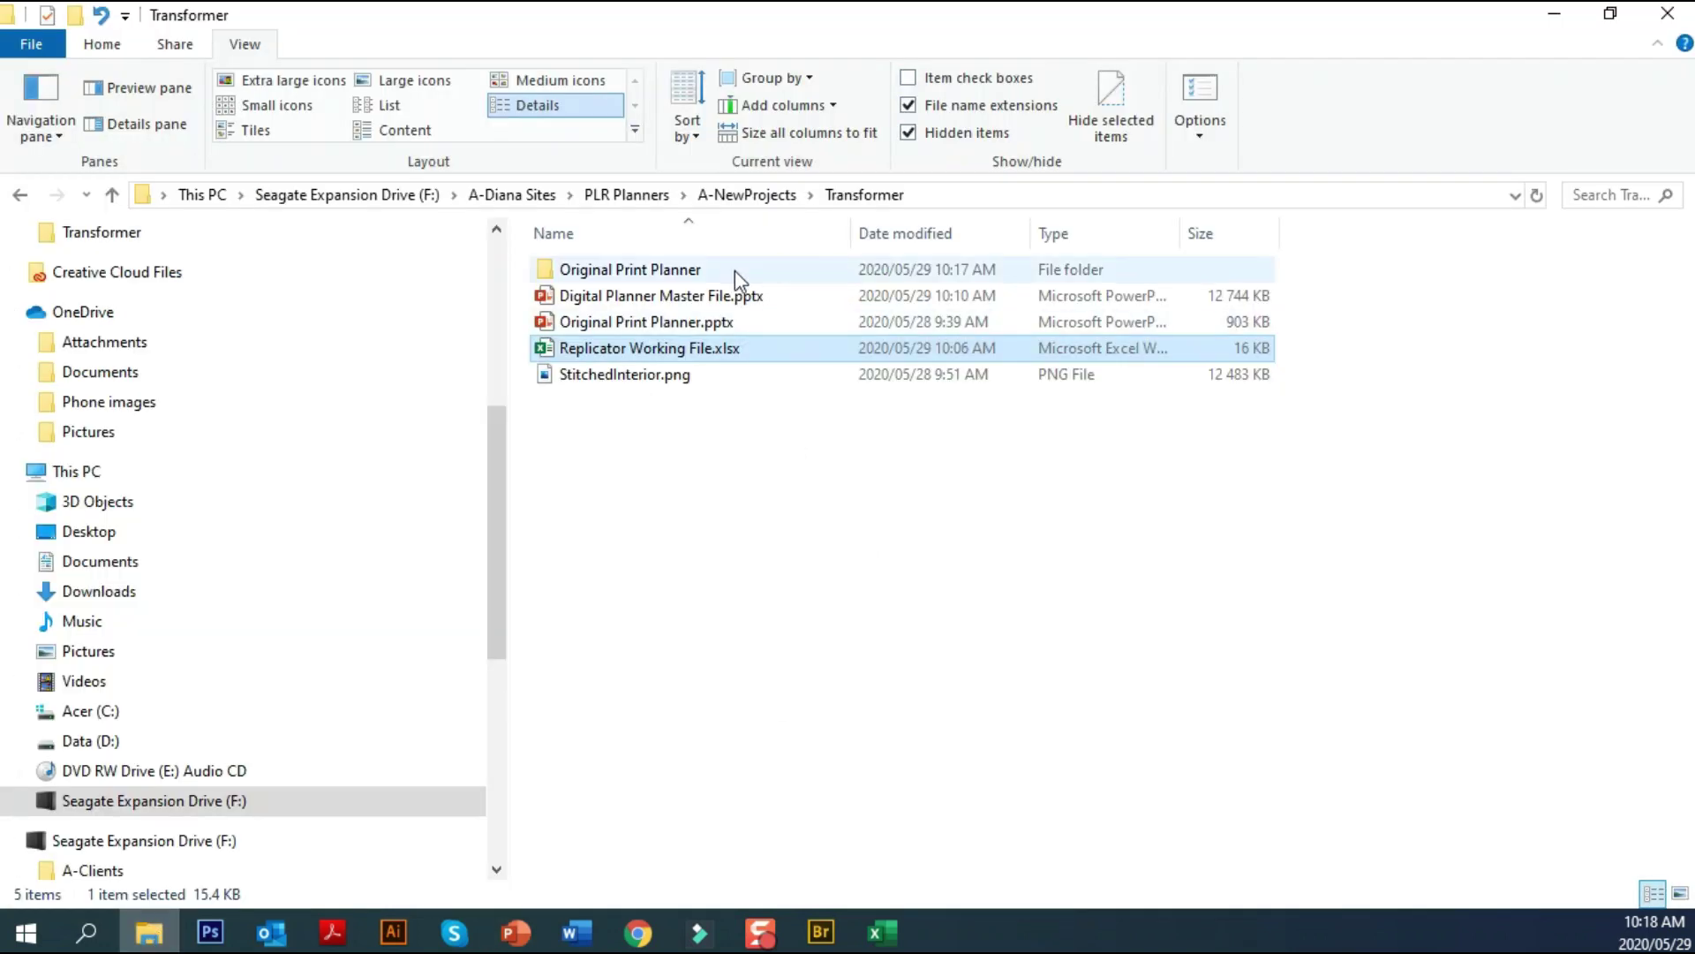
pyautogui.doubleClick(641, 272)
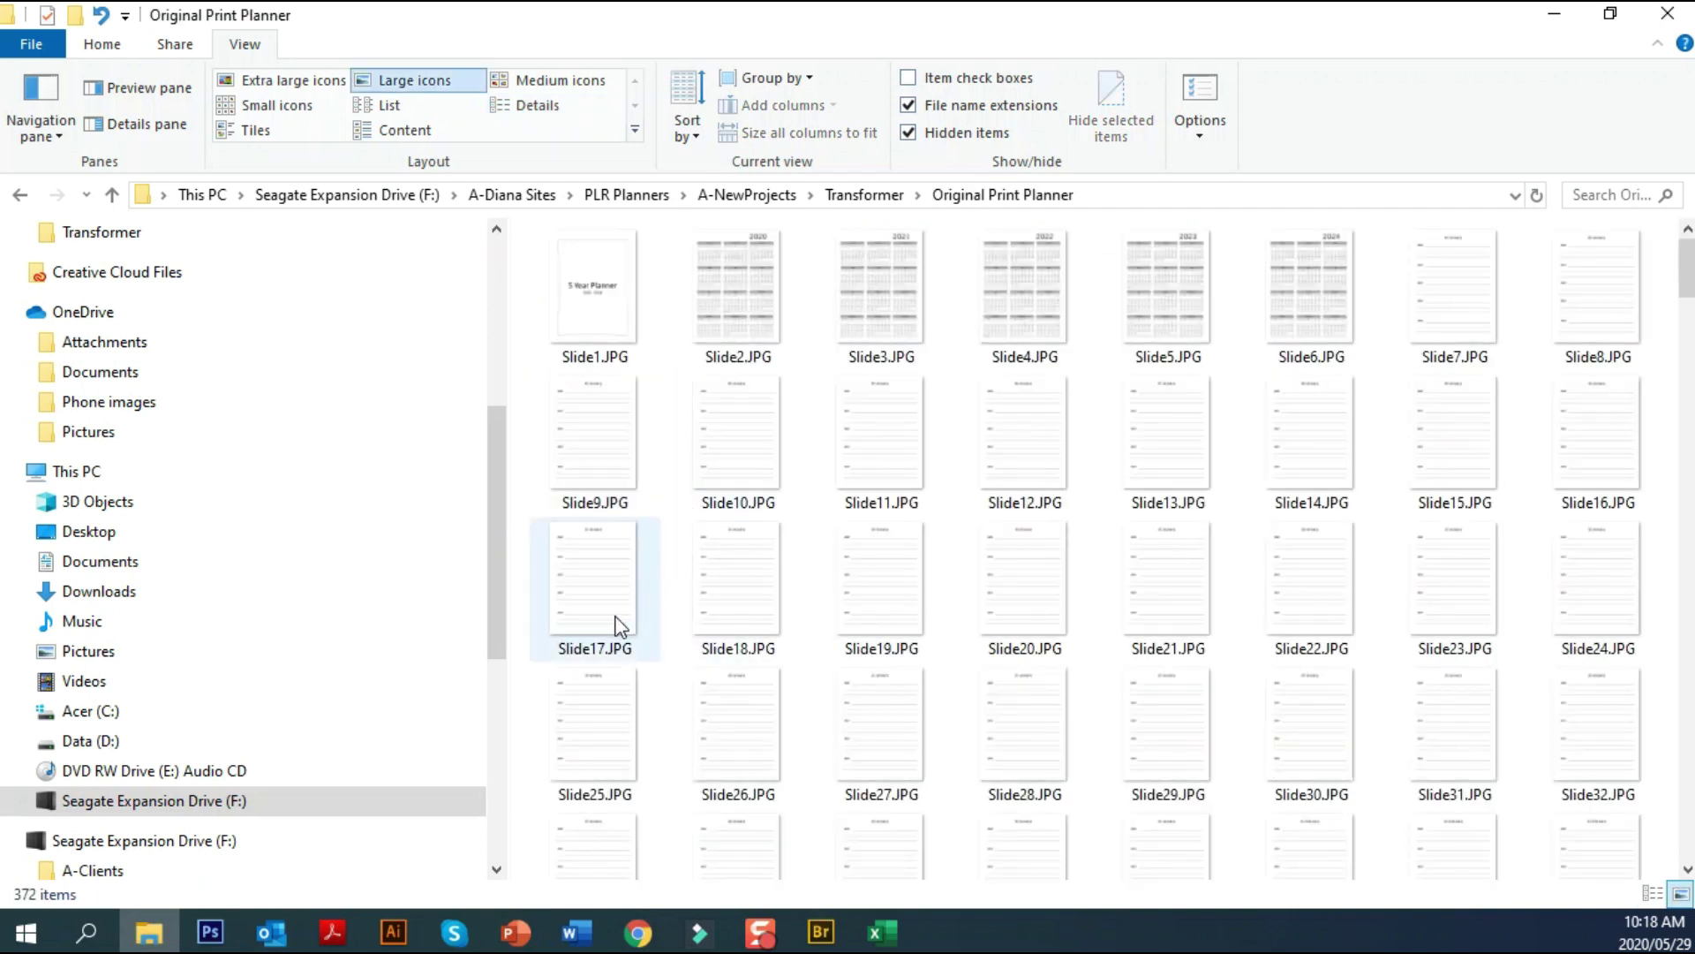
pyautogui.click(585, 293)
pyautogui.click(728, 270)
pyautogui.click(883, 304)
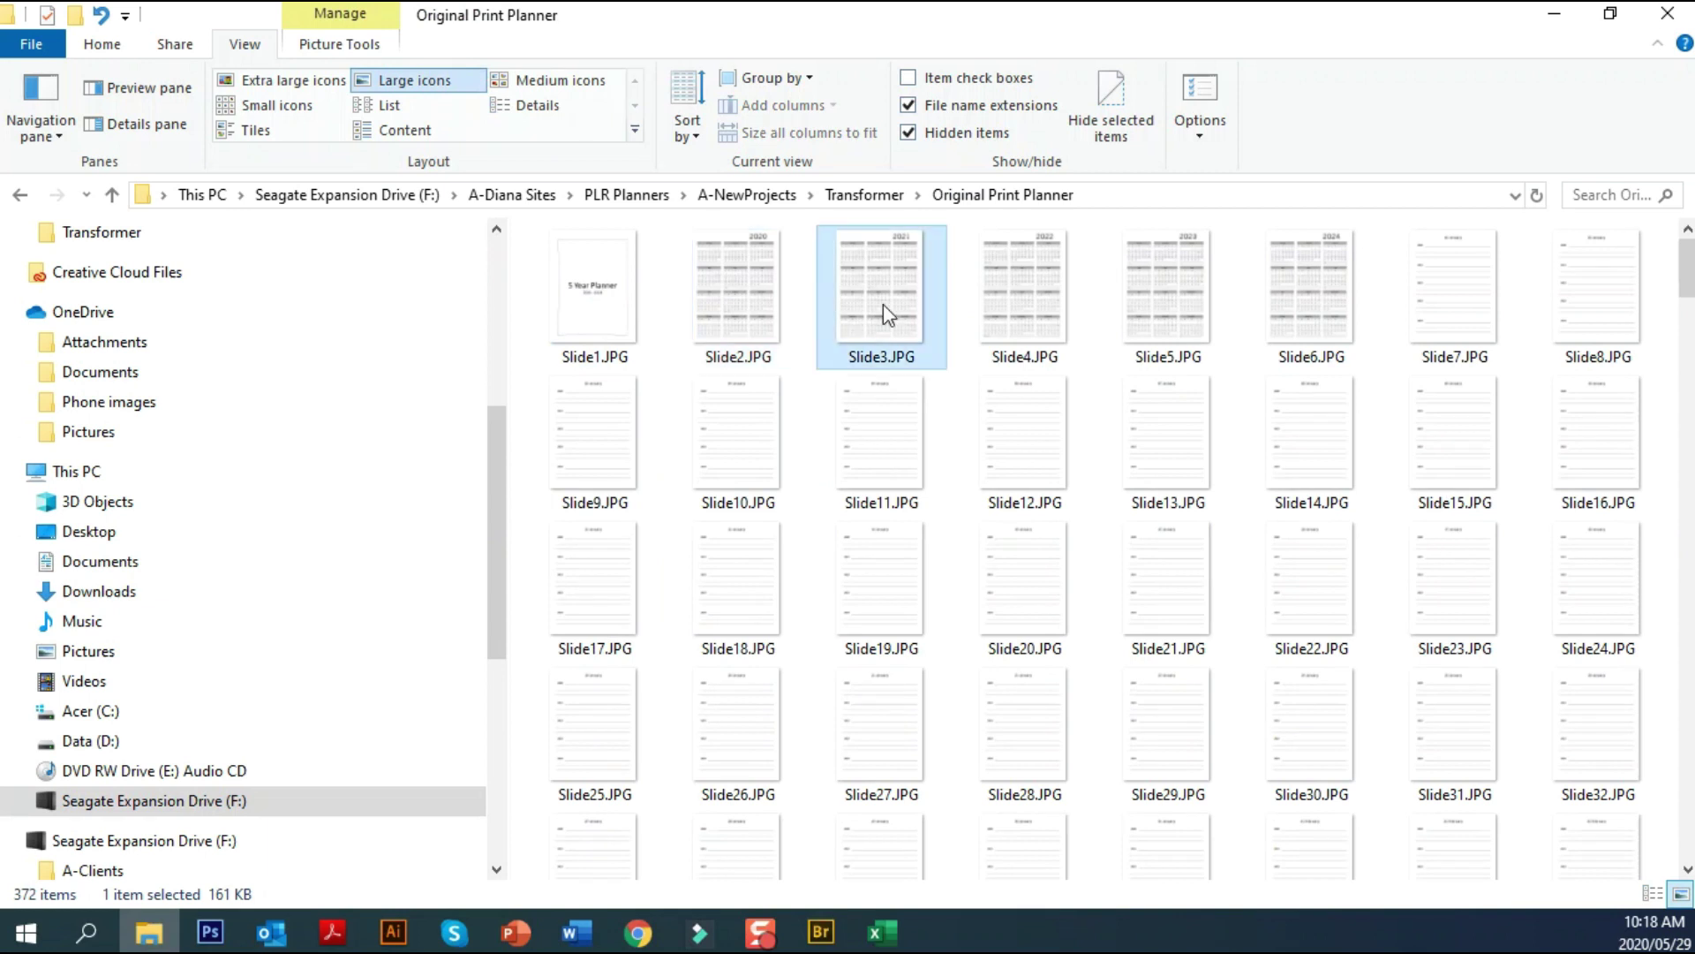
pyautogui.scroll(-3, 883, 402)
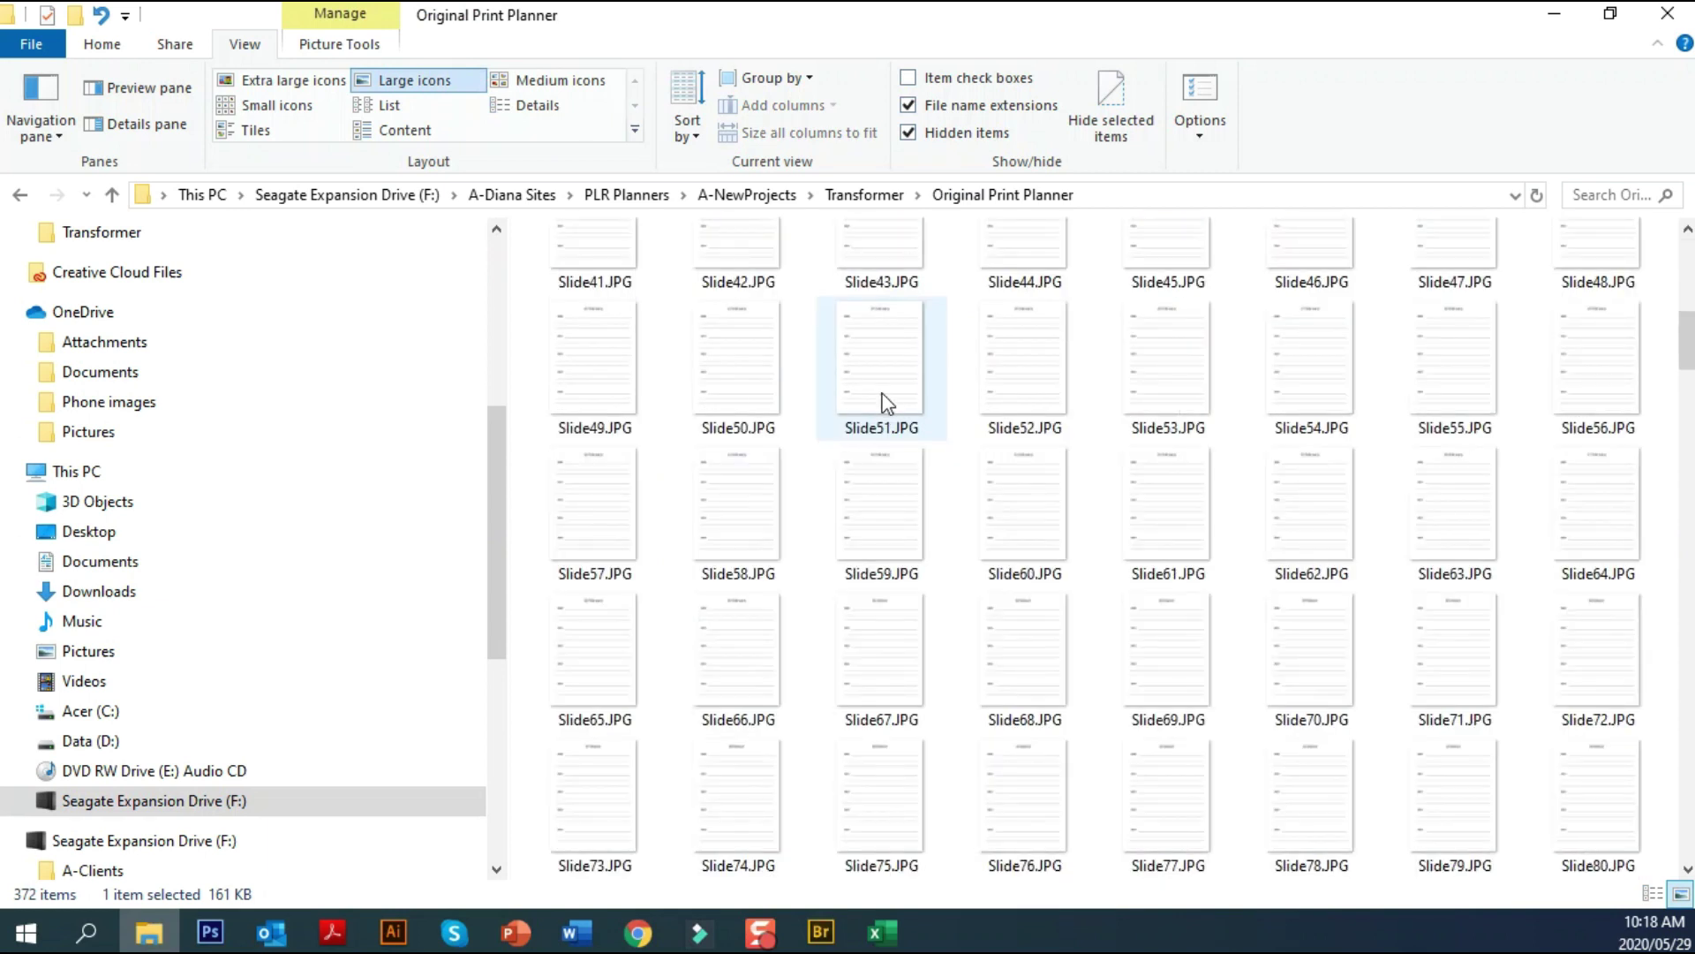
pyautogui.scroll(3, 883, 402)
# Copy the file paths of all slide images in the Original Print Planner folder
pyautogui.click(588, 300)
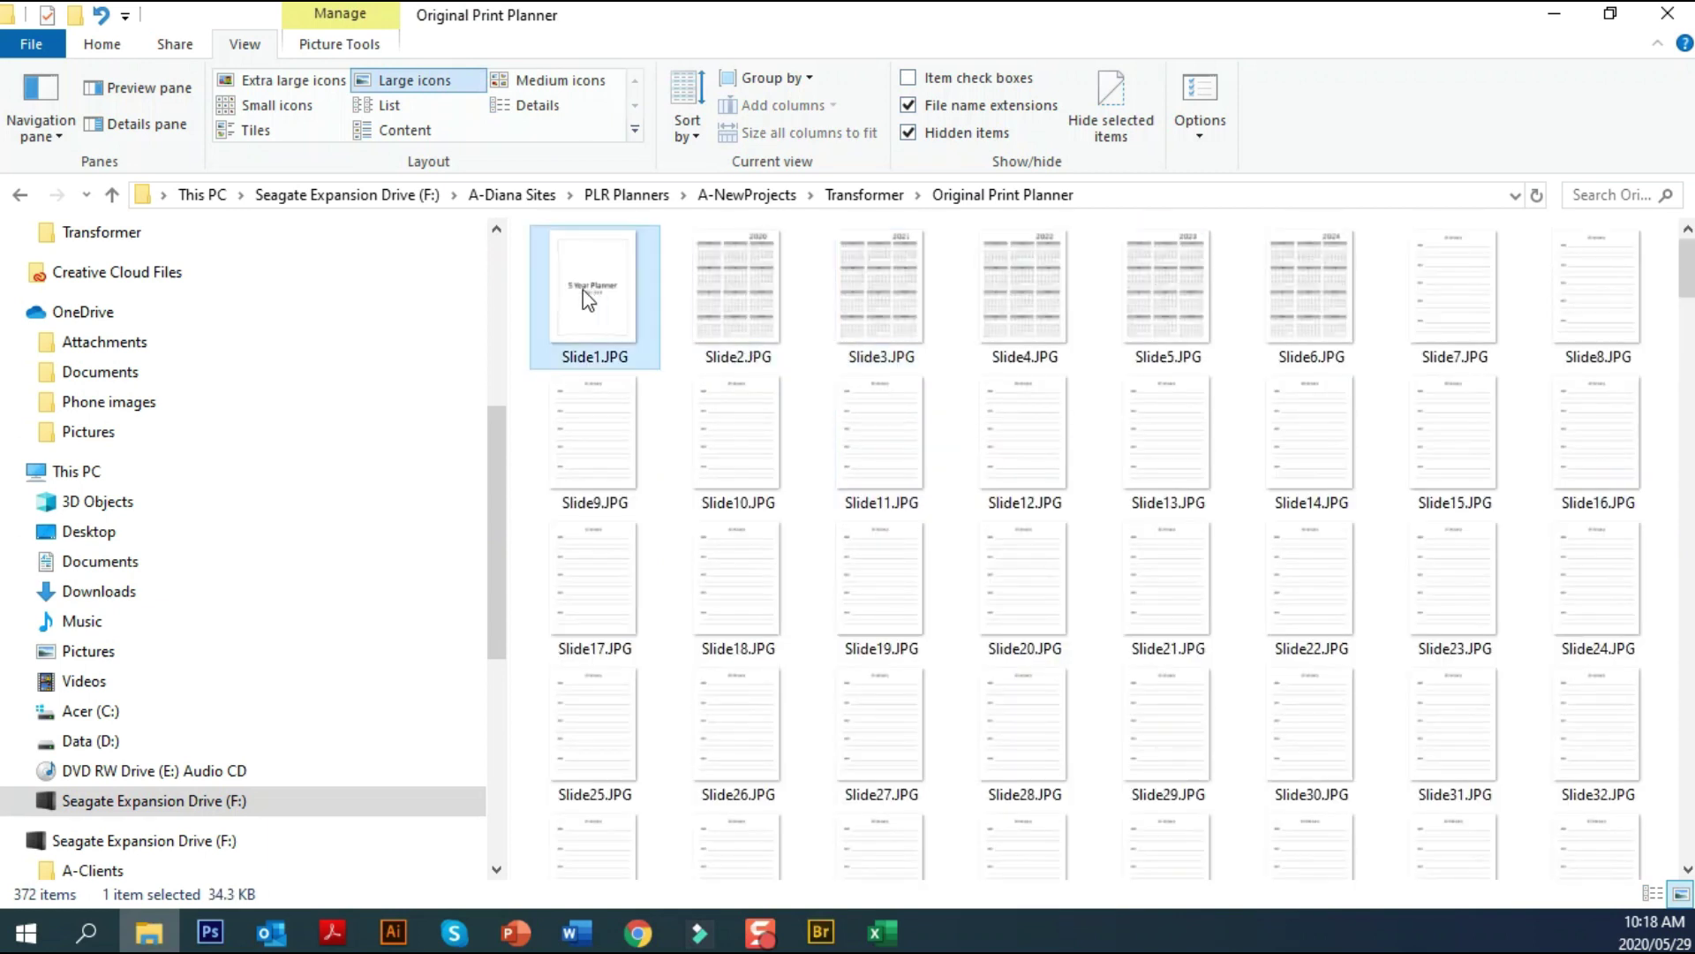
pyautogui.hotkey('ctrl', 'a')
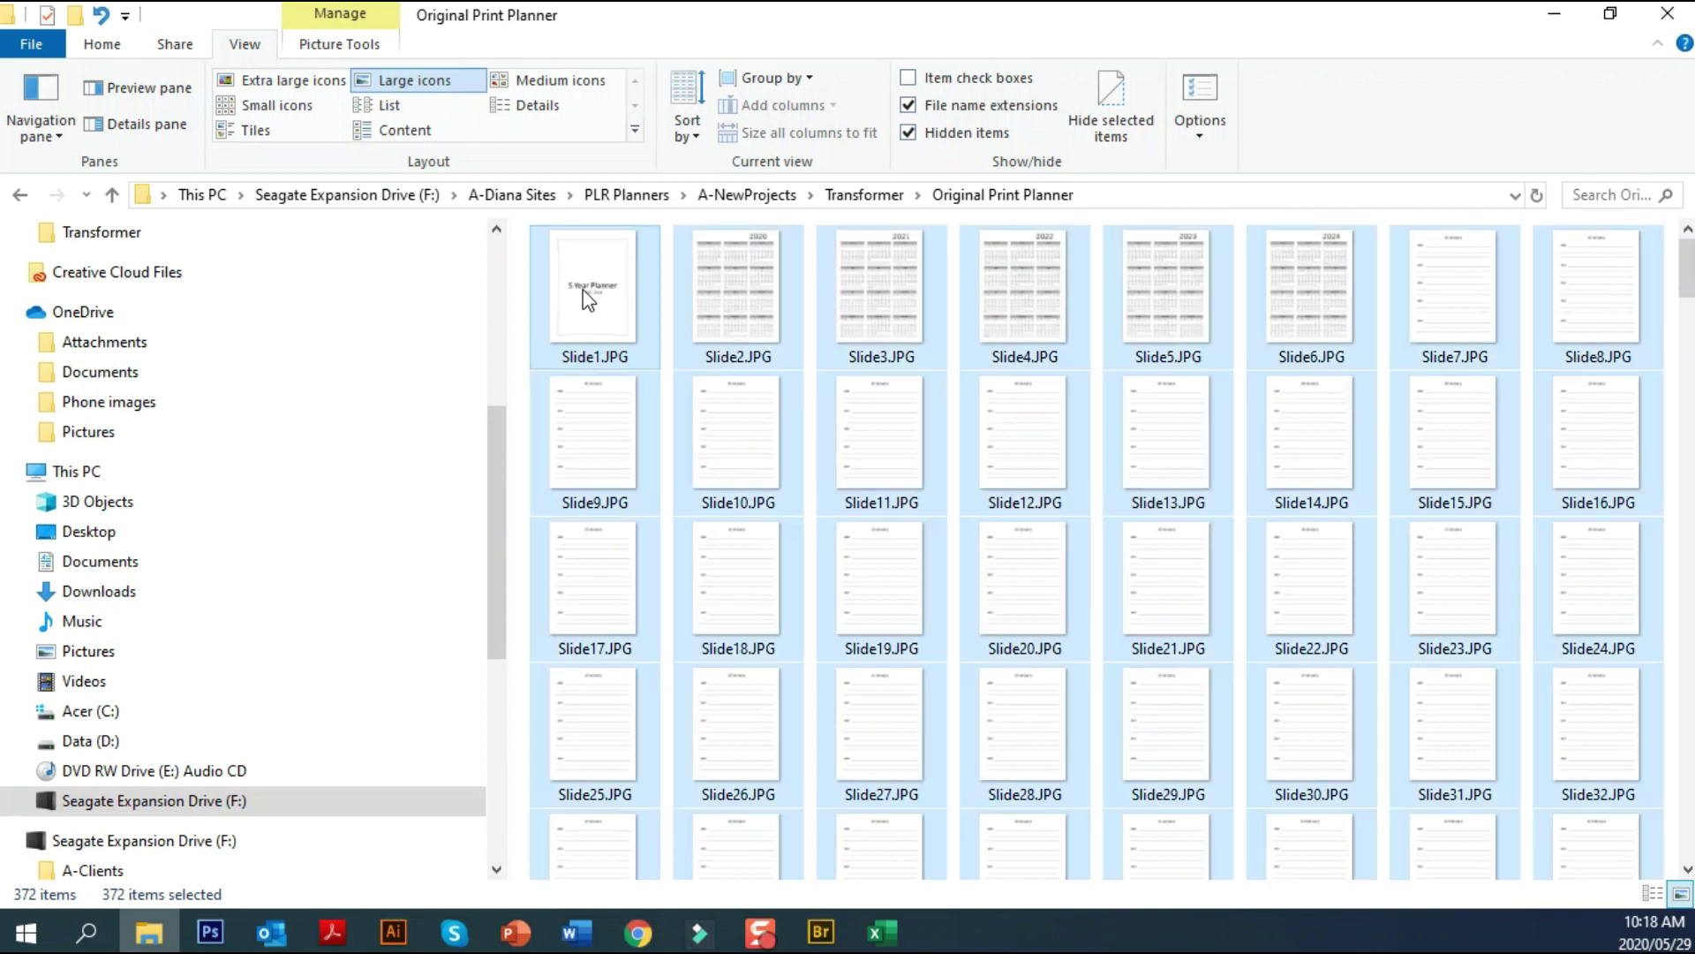
pyautogui.rightClick(595, 458)
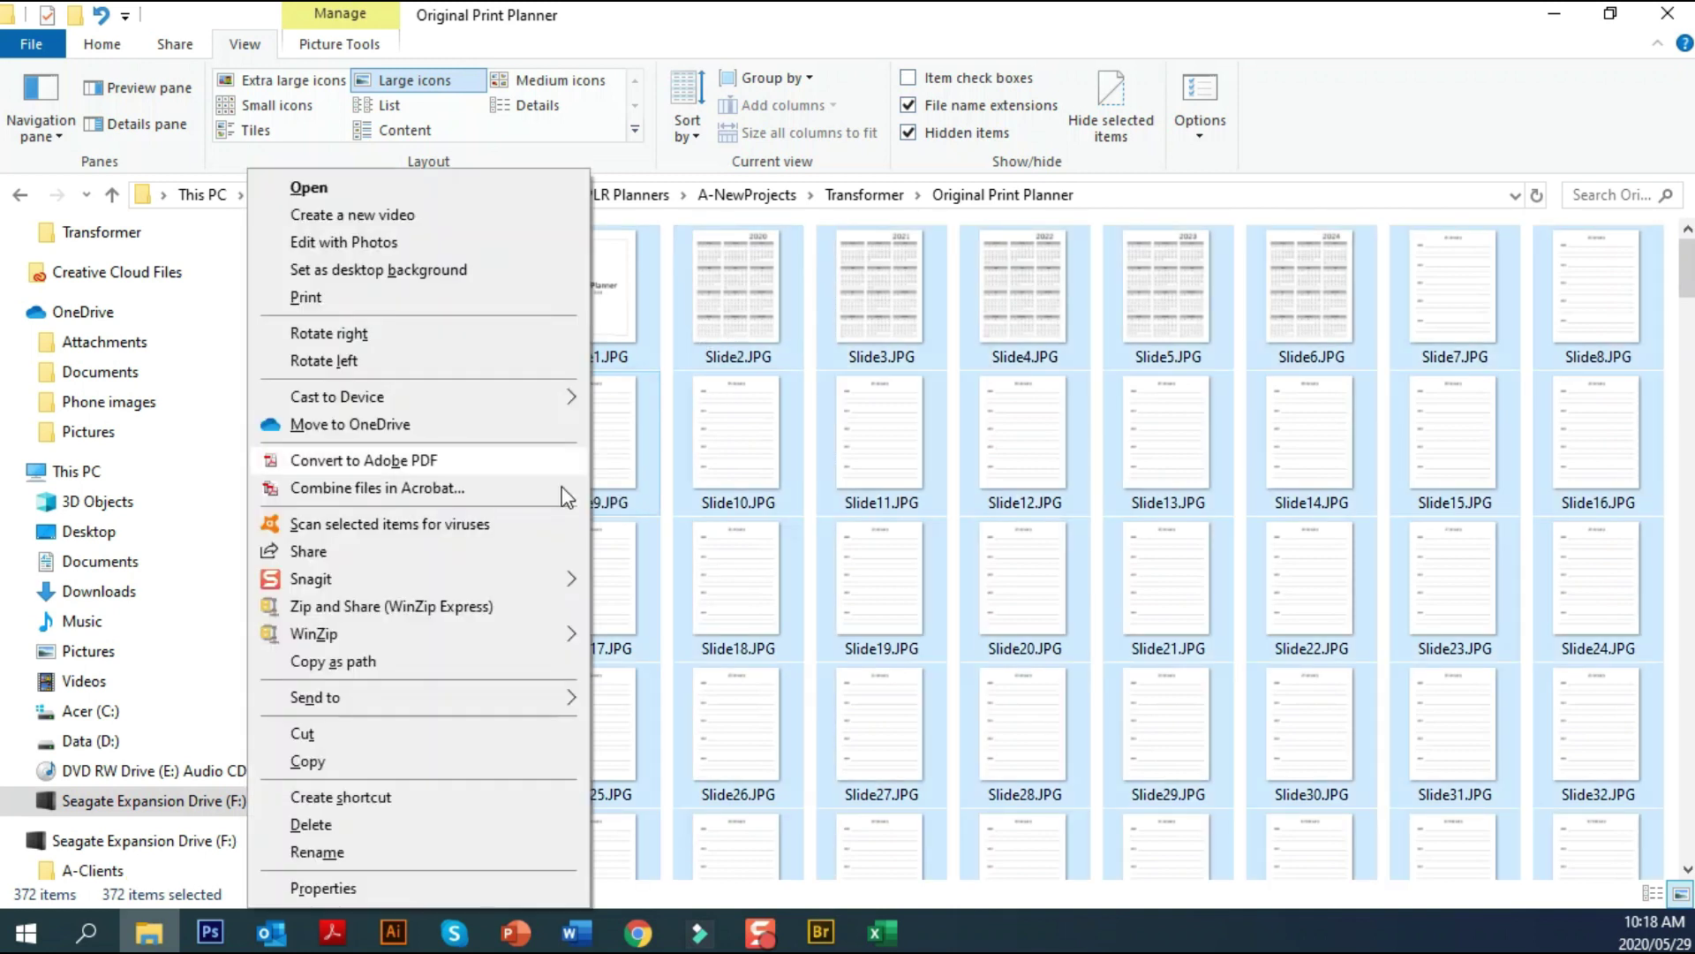
pyautogui.click(424, 660)
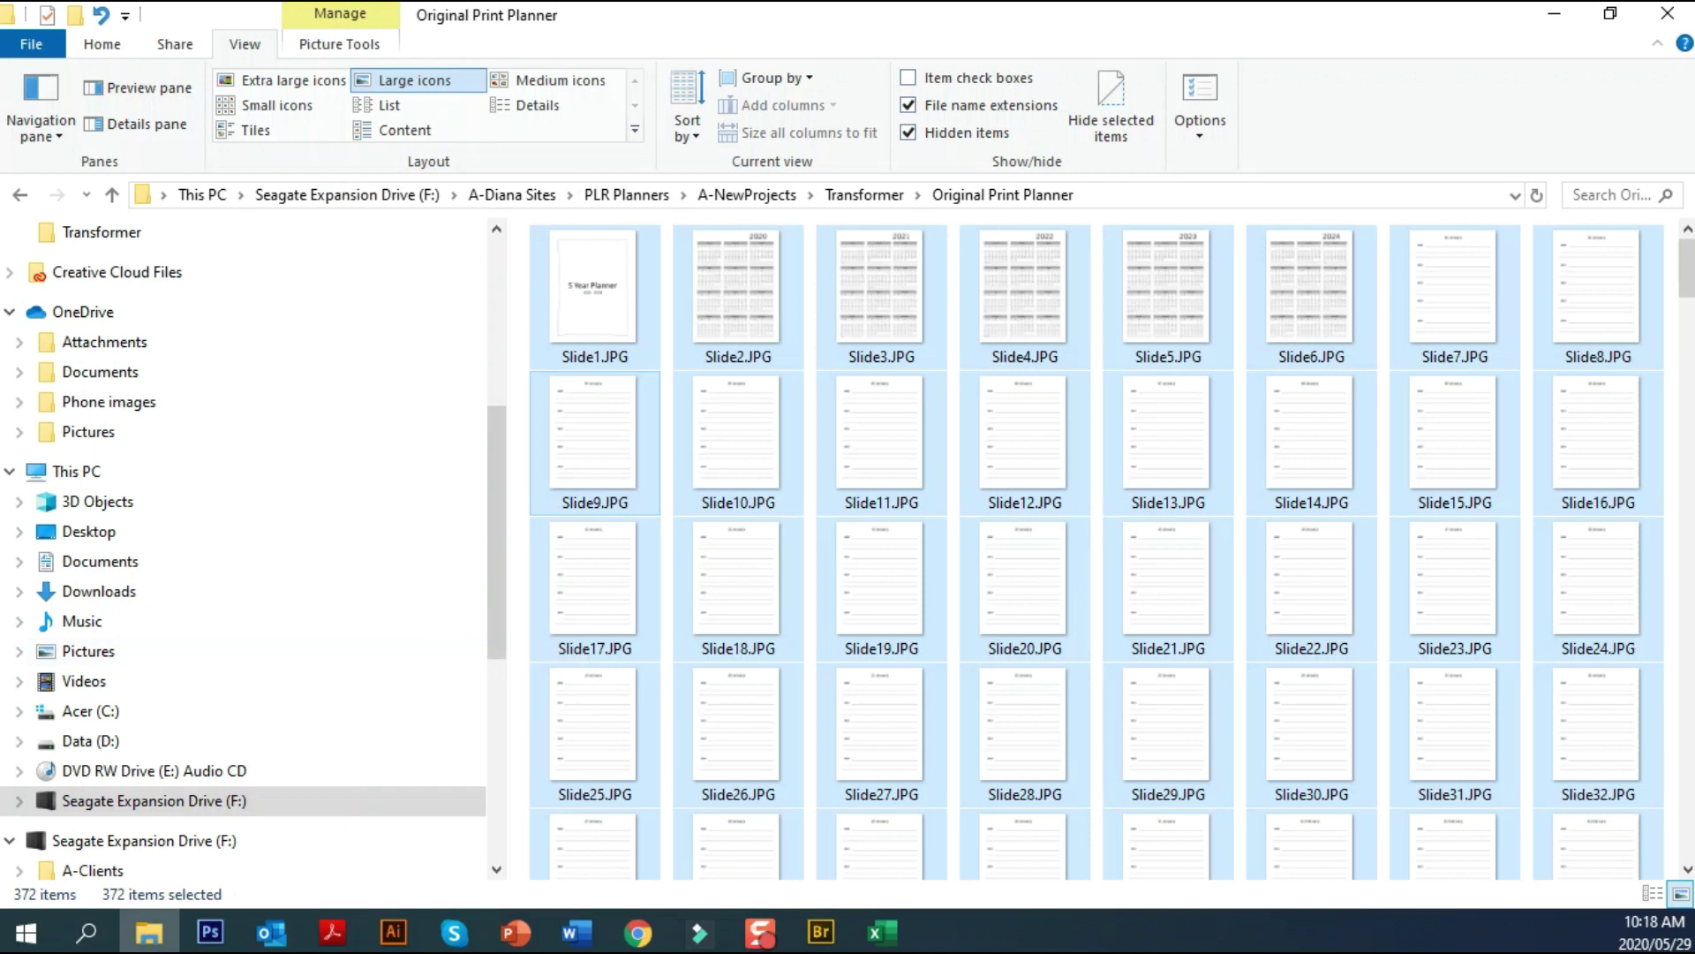
# Switch to Replicator Working File.xlsx in Excel, paste the image paths from cell A2 under the Image header and check their order
pyautogui.hotkey('alt', 'Tab')
pyautogui.press('Down')
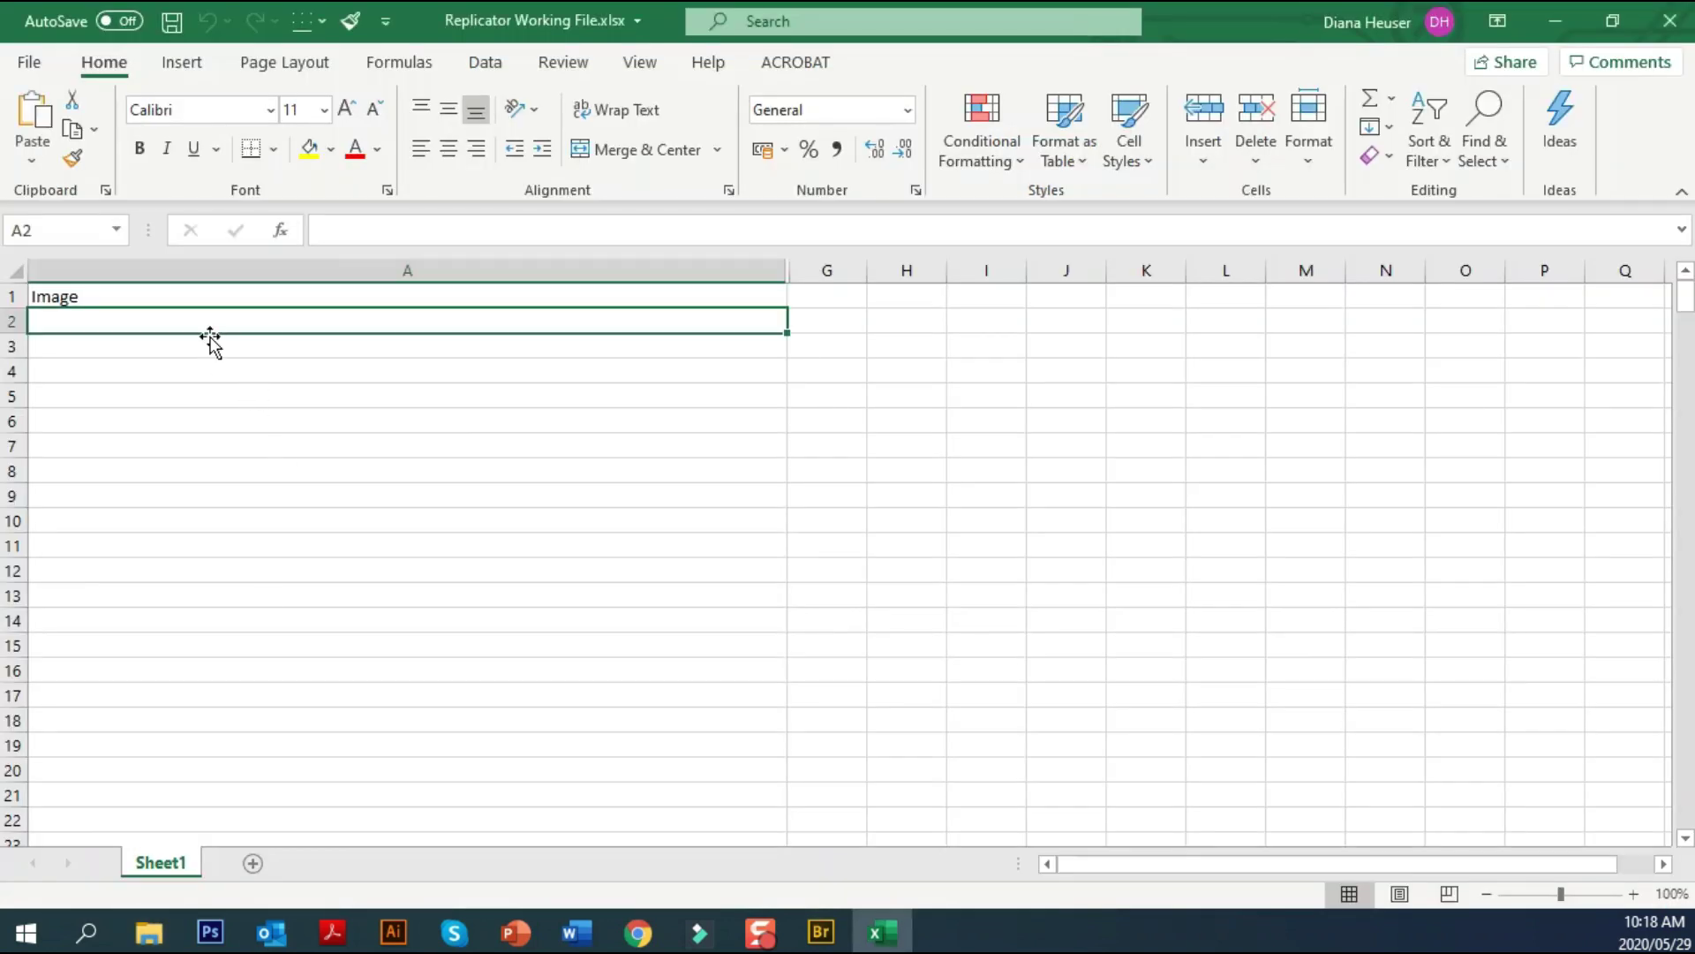
pyautogui.hotkey('ctrl', 'v')
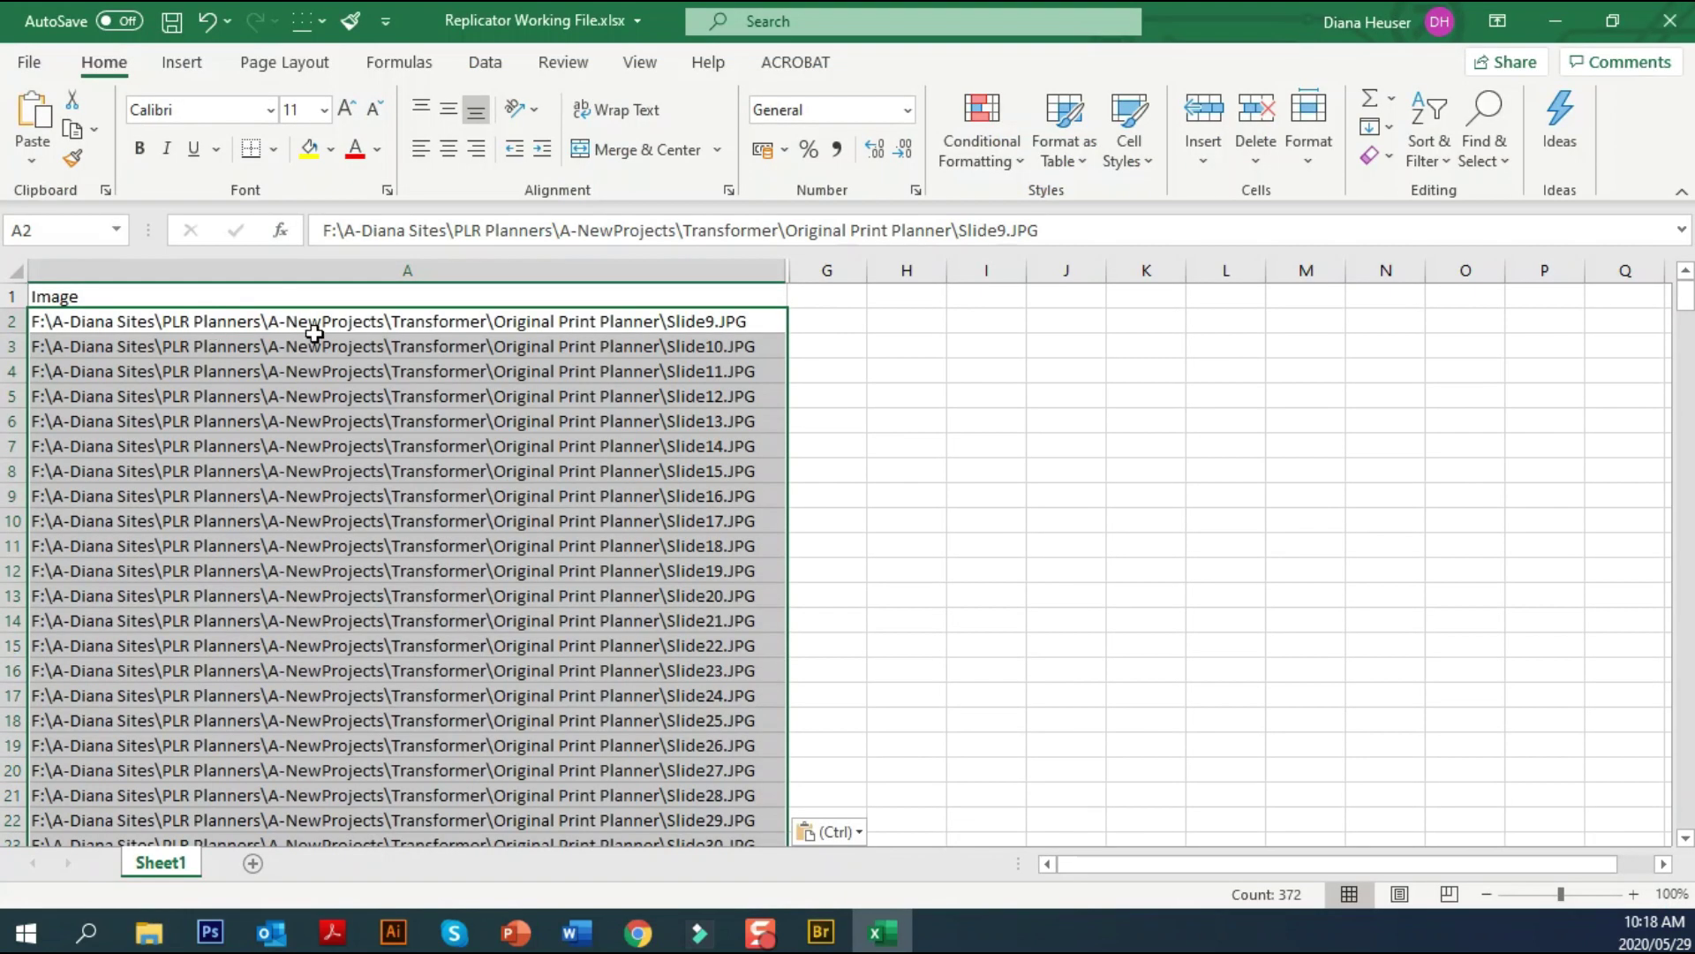
pyautogui.click(708, 320)
pyautogui.click(716, 346)
pyautogui.click(718, 372)
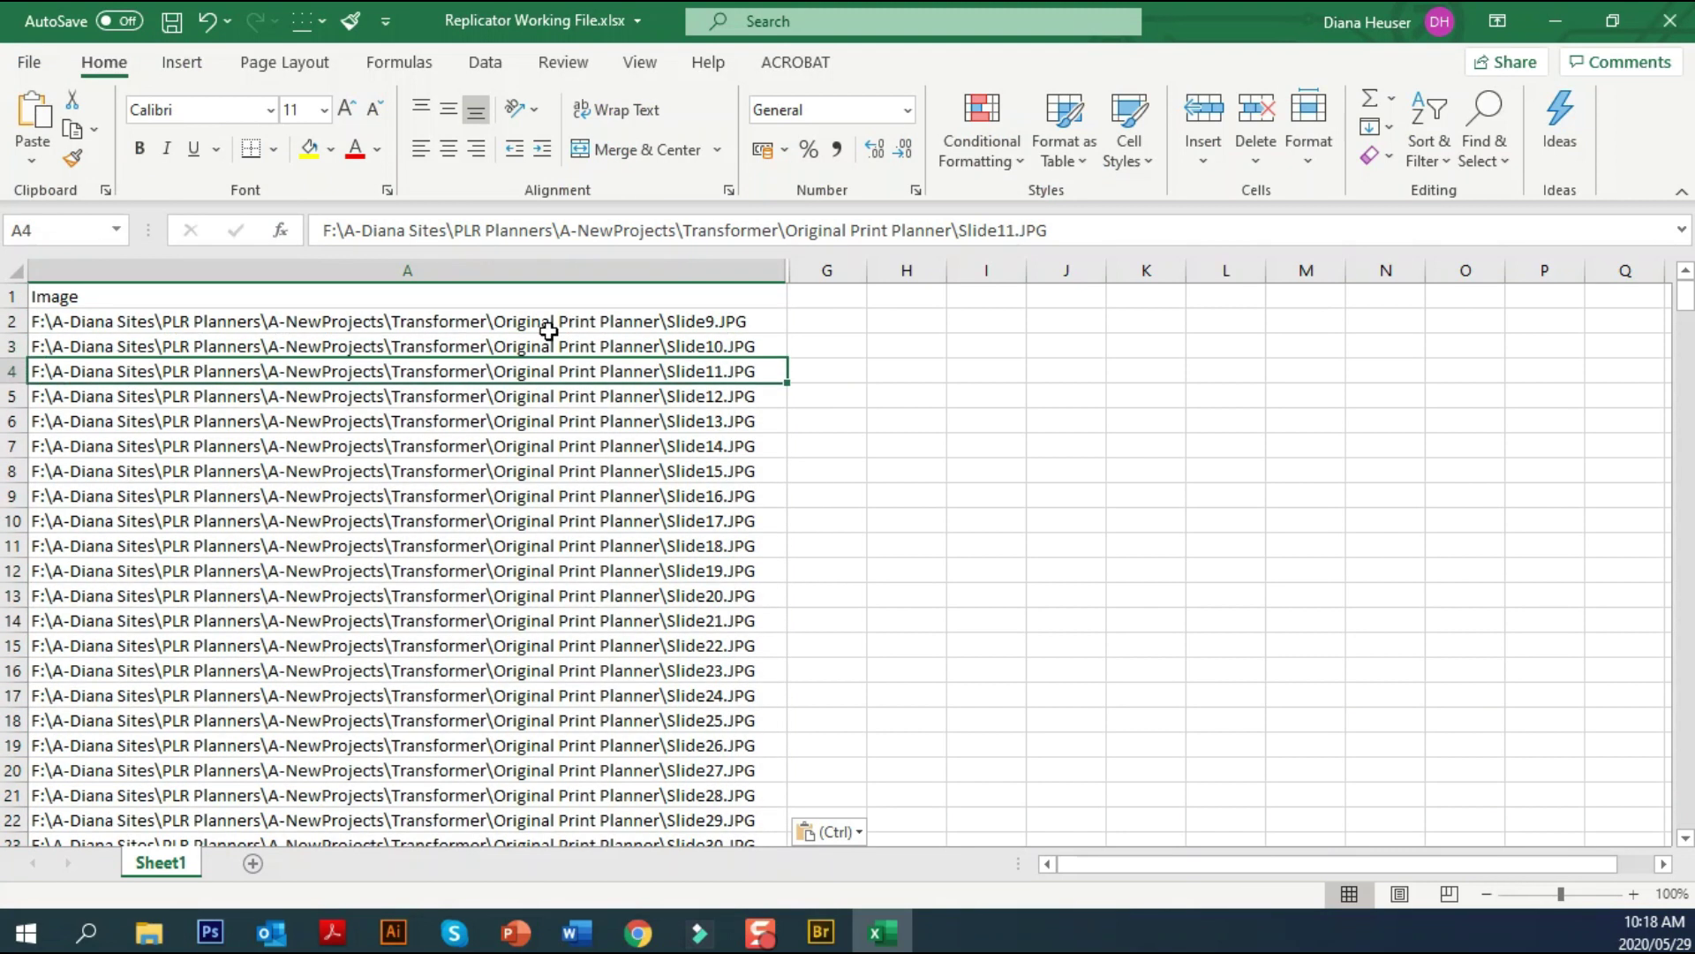
# Sort only column A's image paths by Image on cell values from A to Z, with the first row treated as a header
pyautogui.click(44, 298)
pyautogui.hotkey('ctrl', 'shift', 'Down')
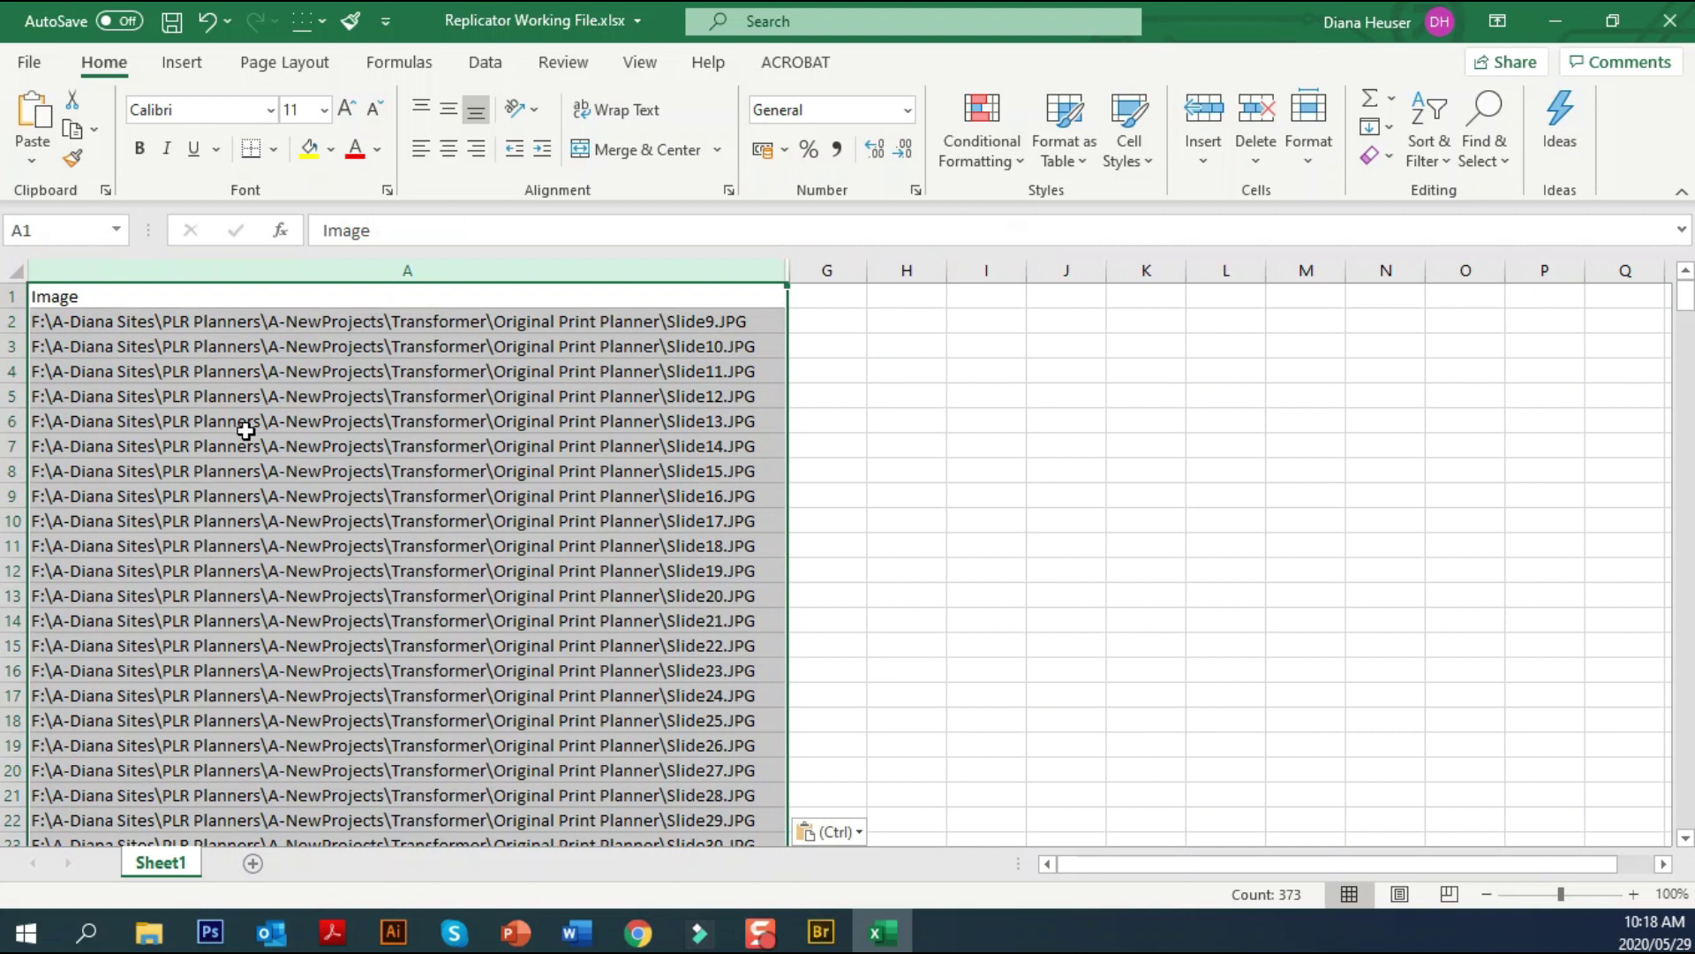
pyautogui.click(485, 64)
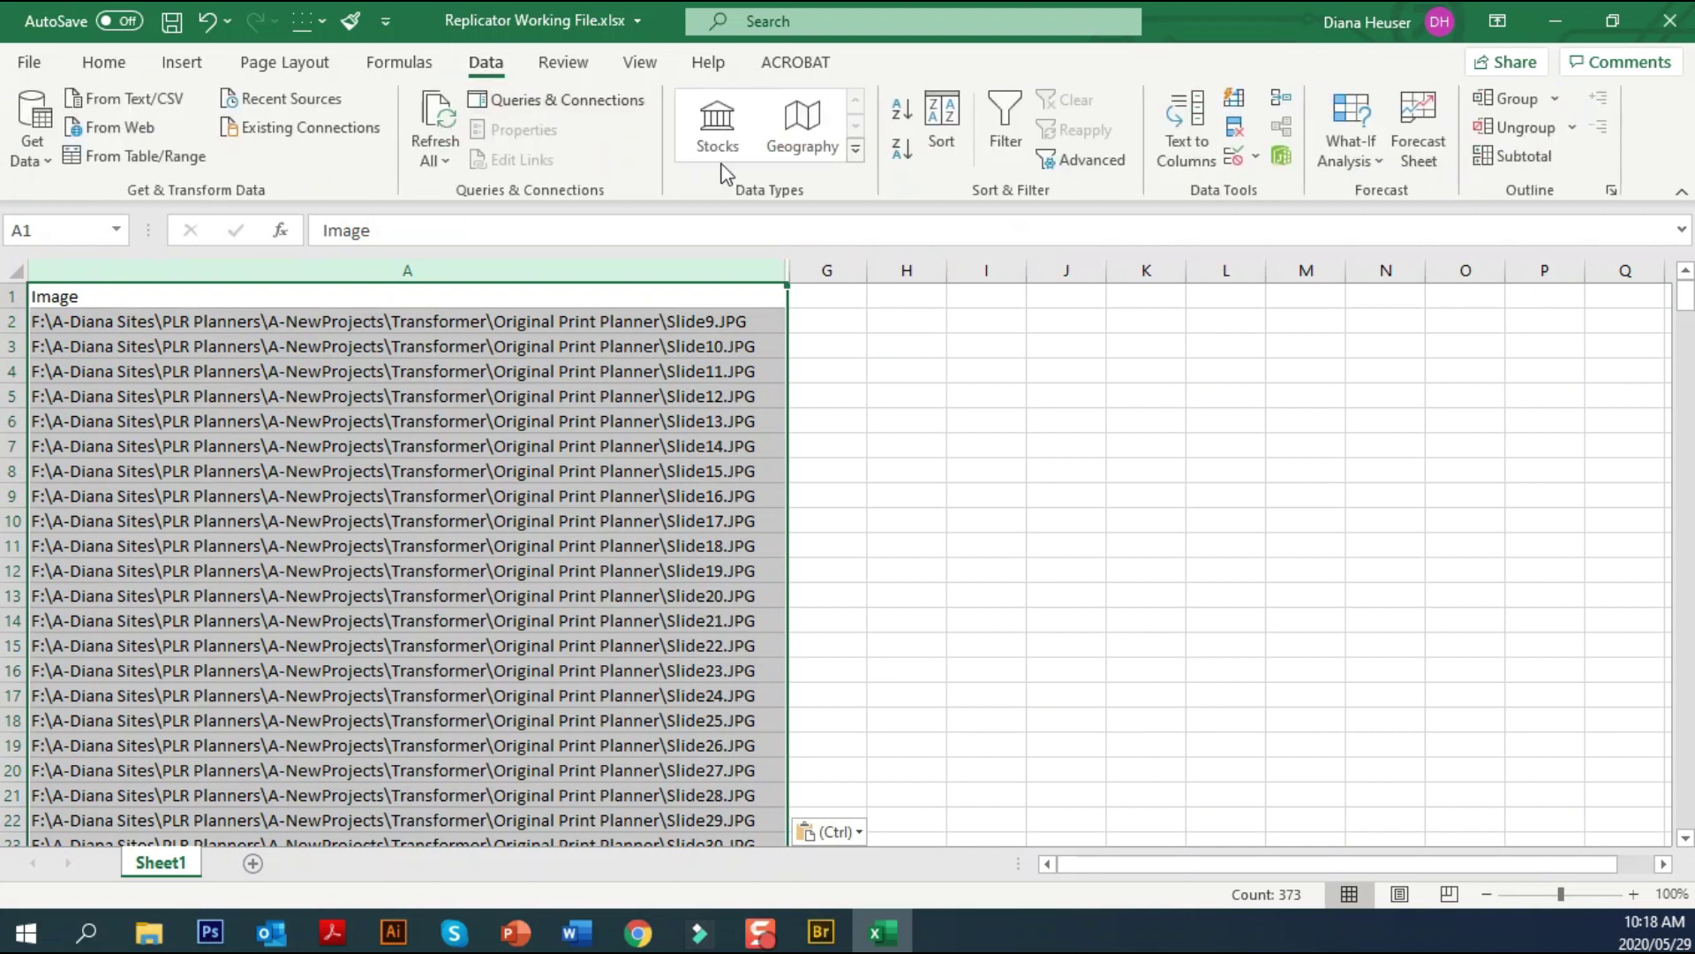
pyautogui.click(943, 133)
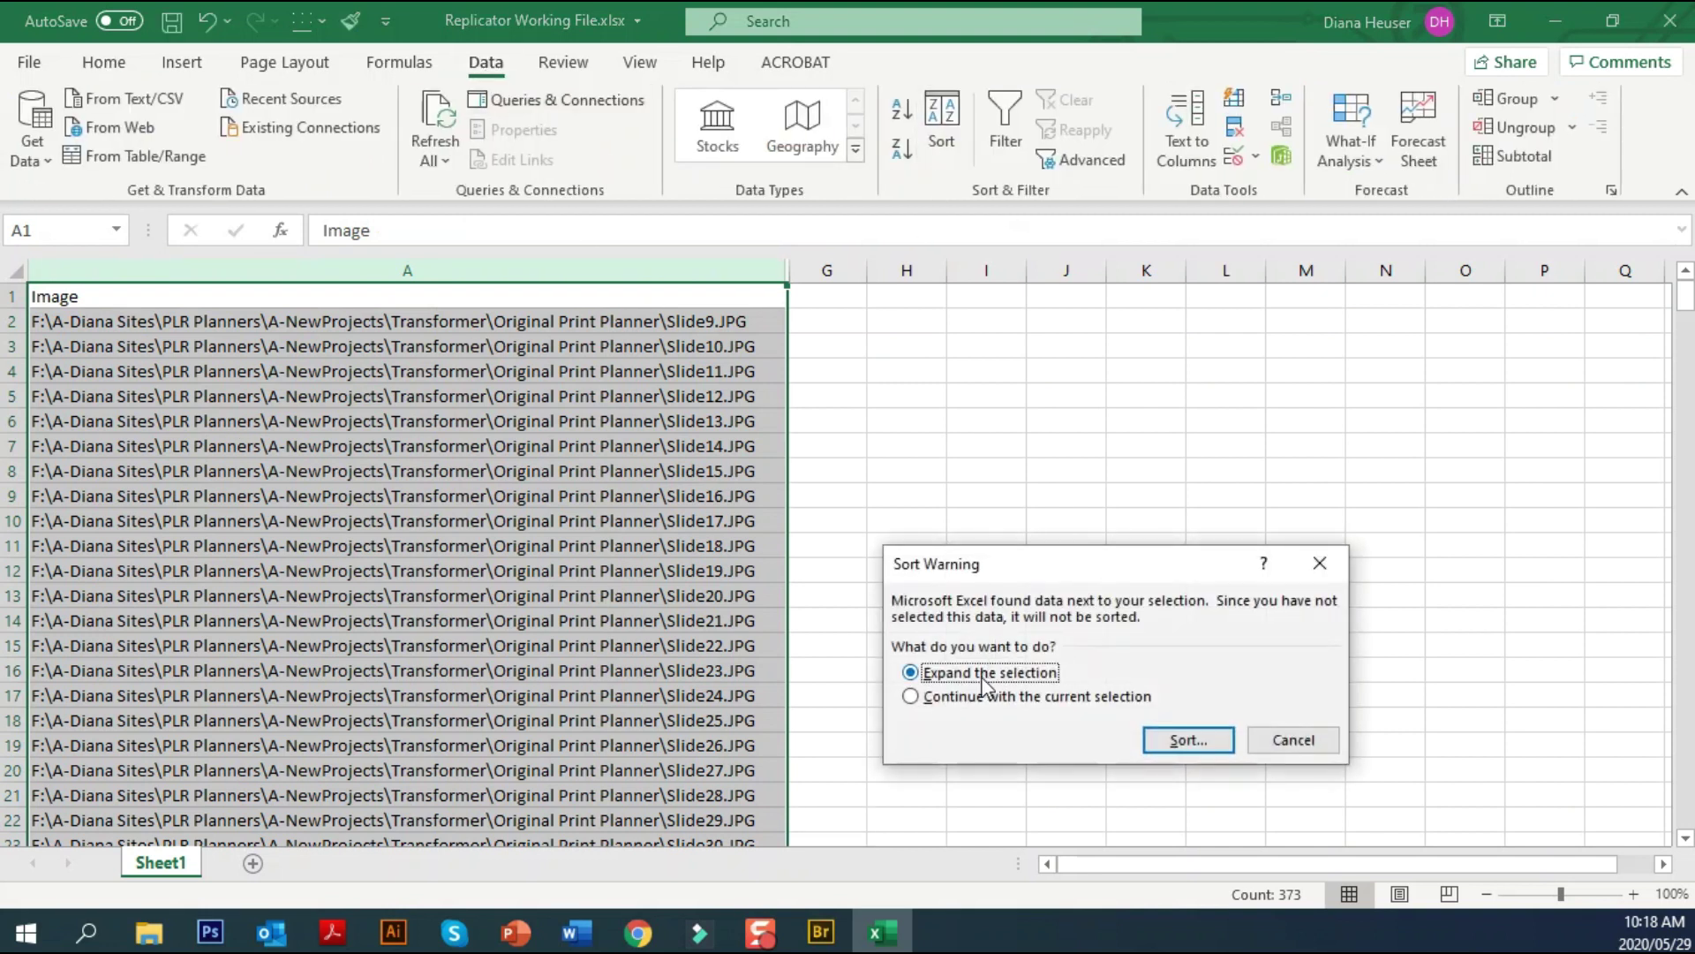
pyautogui.click(1015, 698)
pyautogui.click(1187, 740)
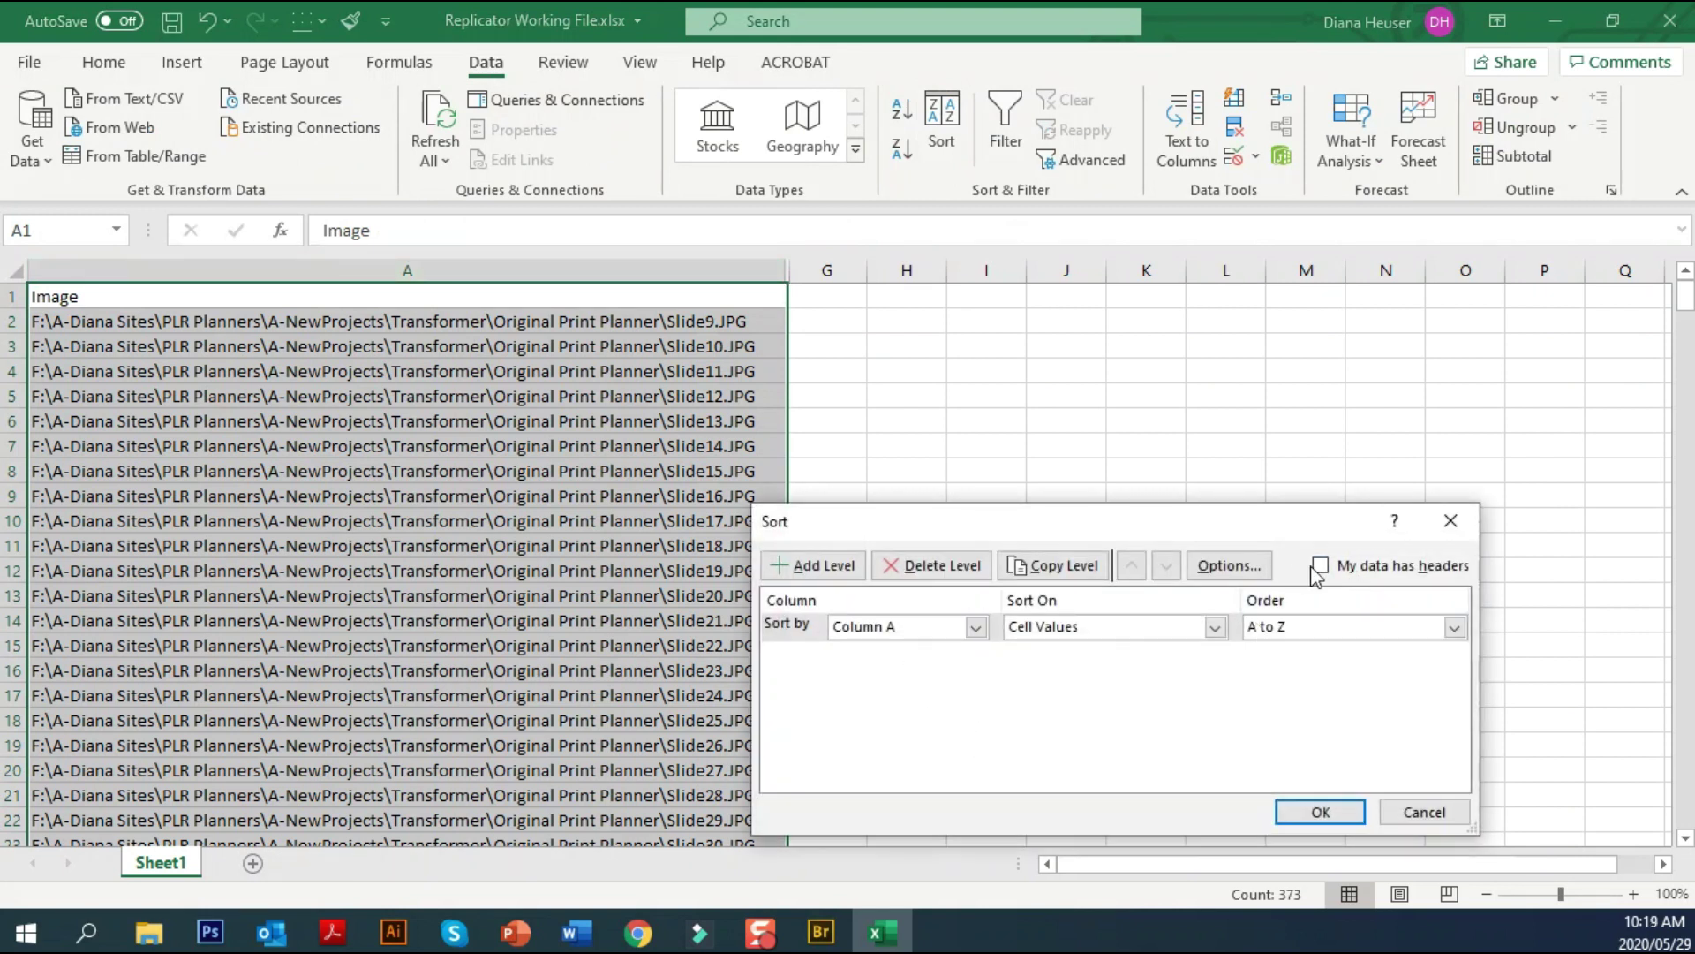
pyautogui.click(1317, 567)
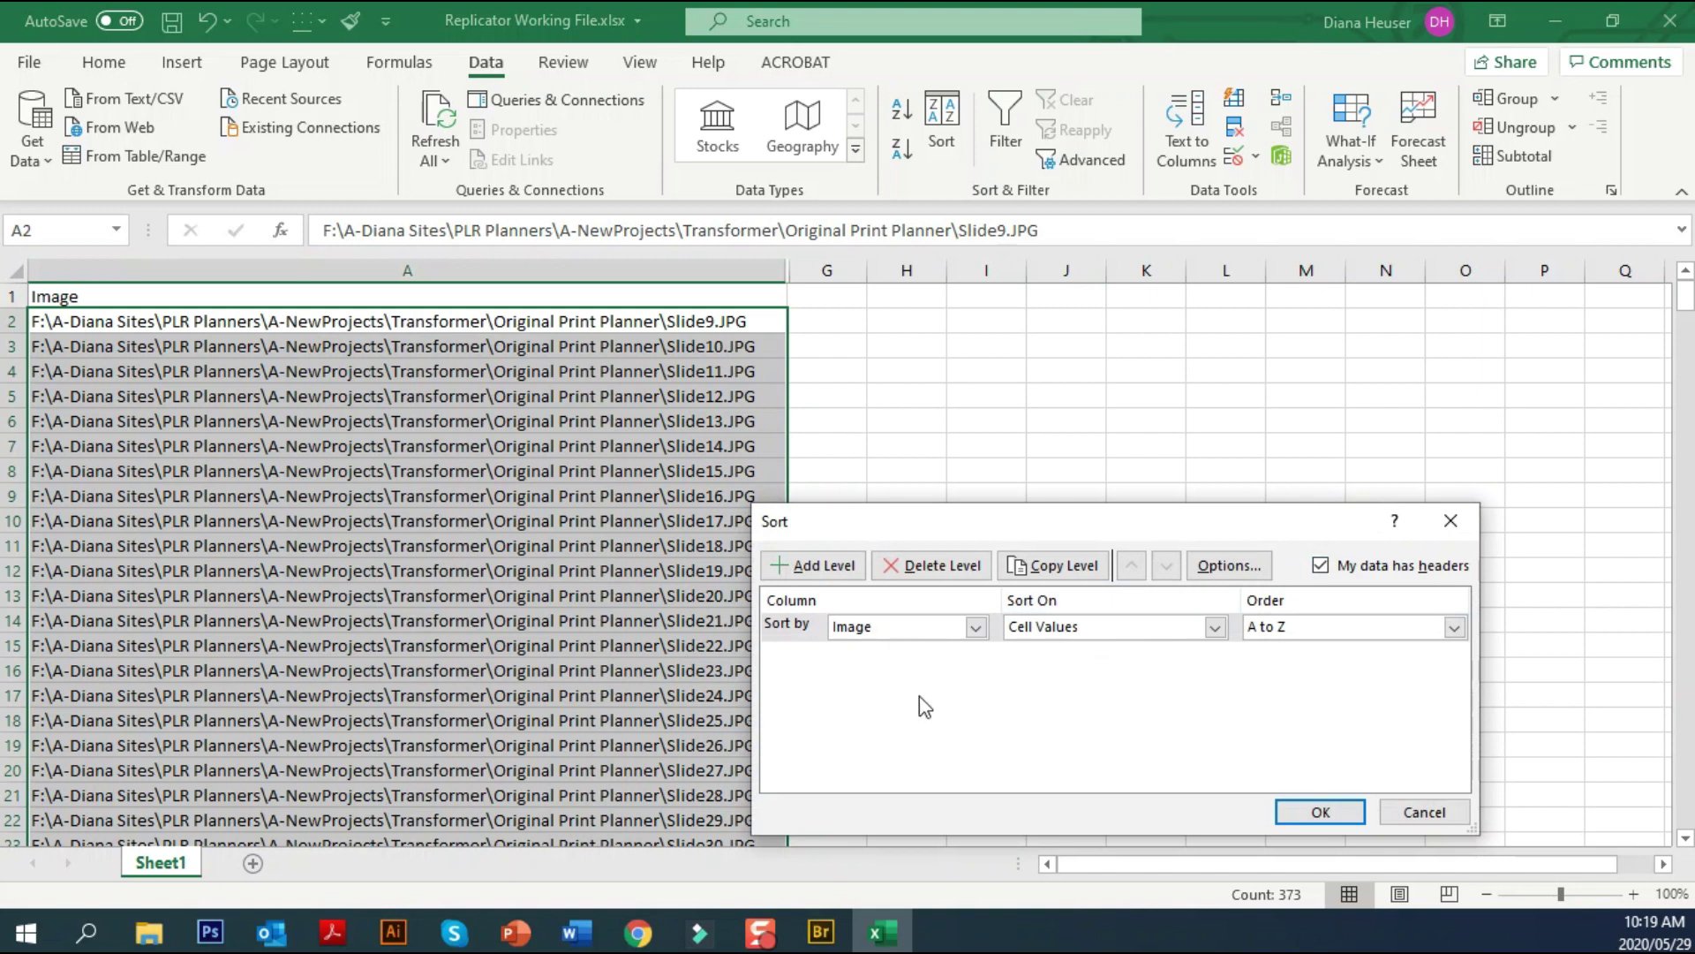
pyautogui.click(1303, 813)
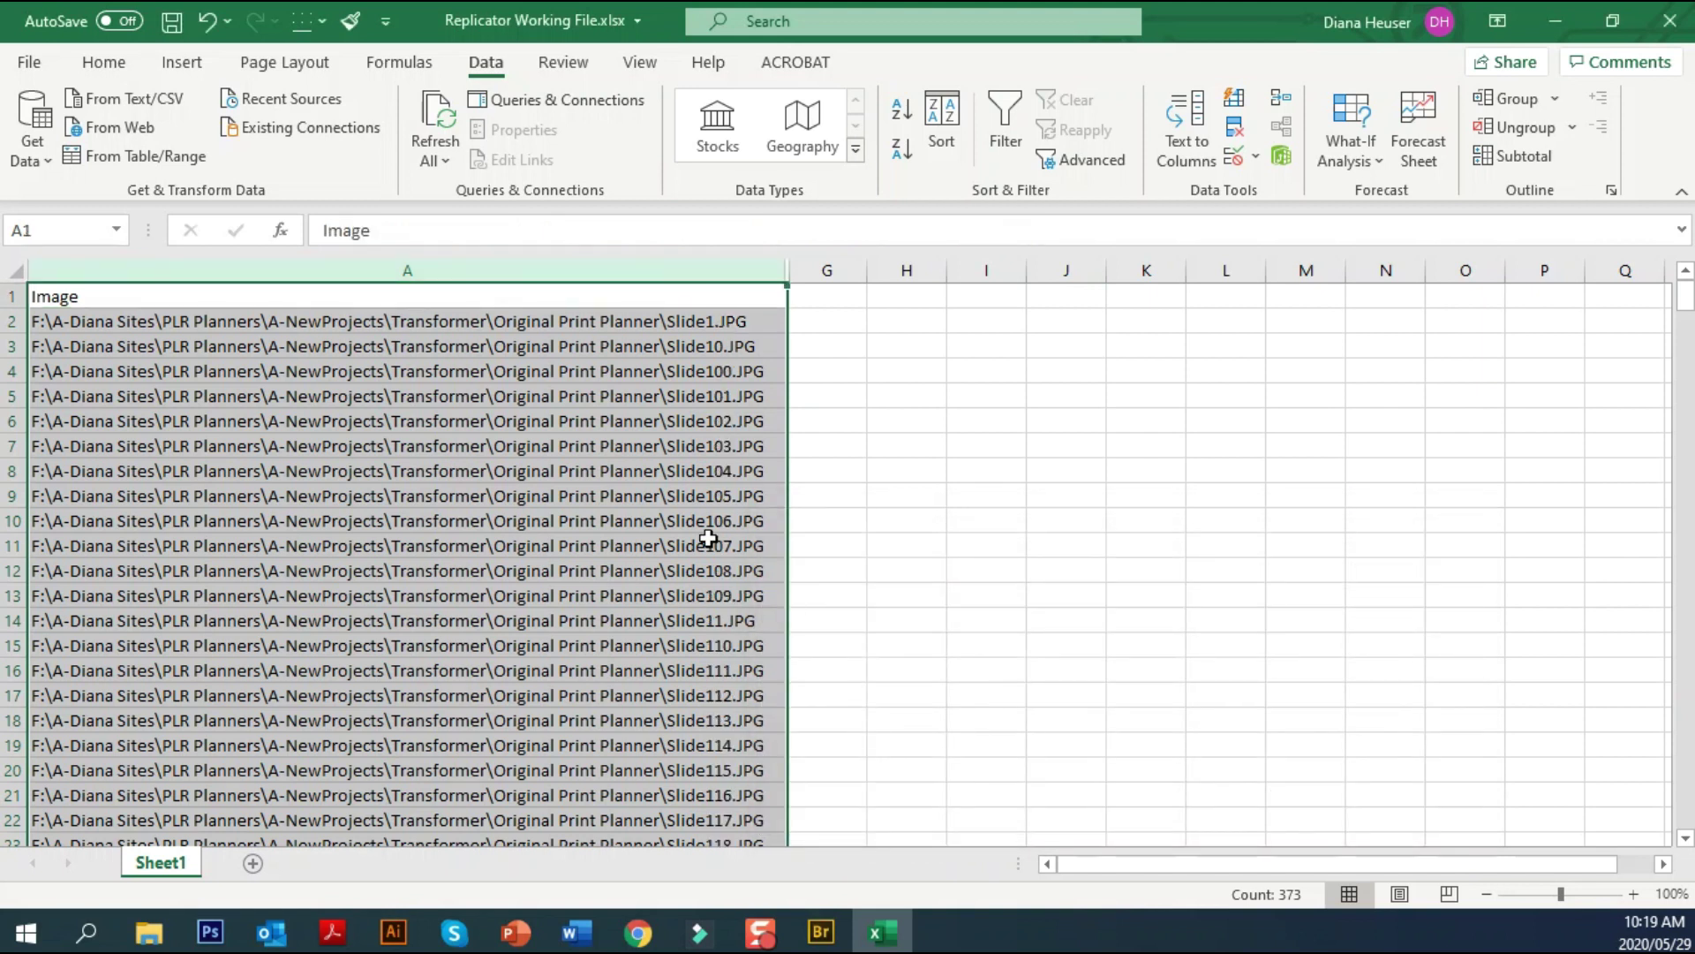
# Check the order of the first sorted paths, and undo both the sort and the pasted path list
pyautogui.click(702, 324)
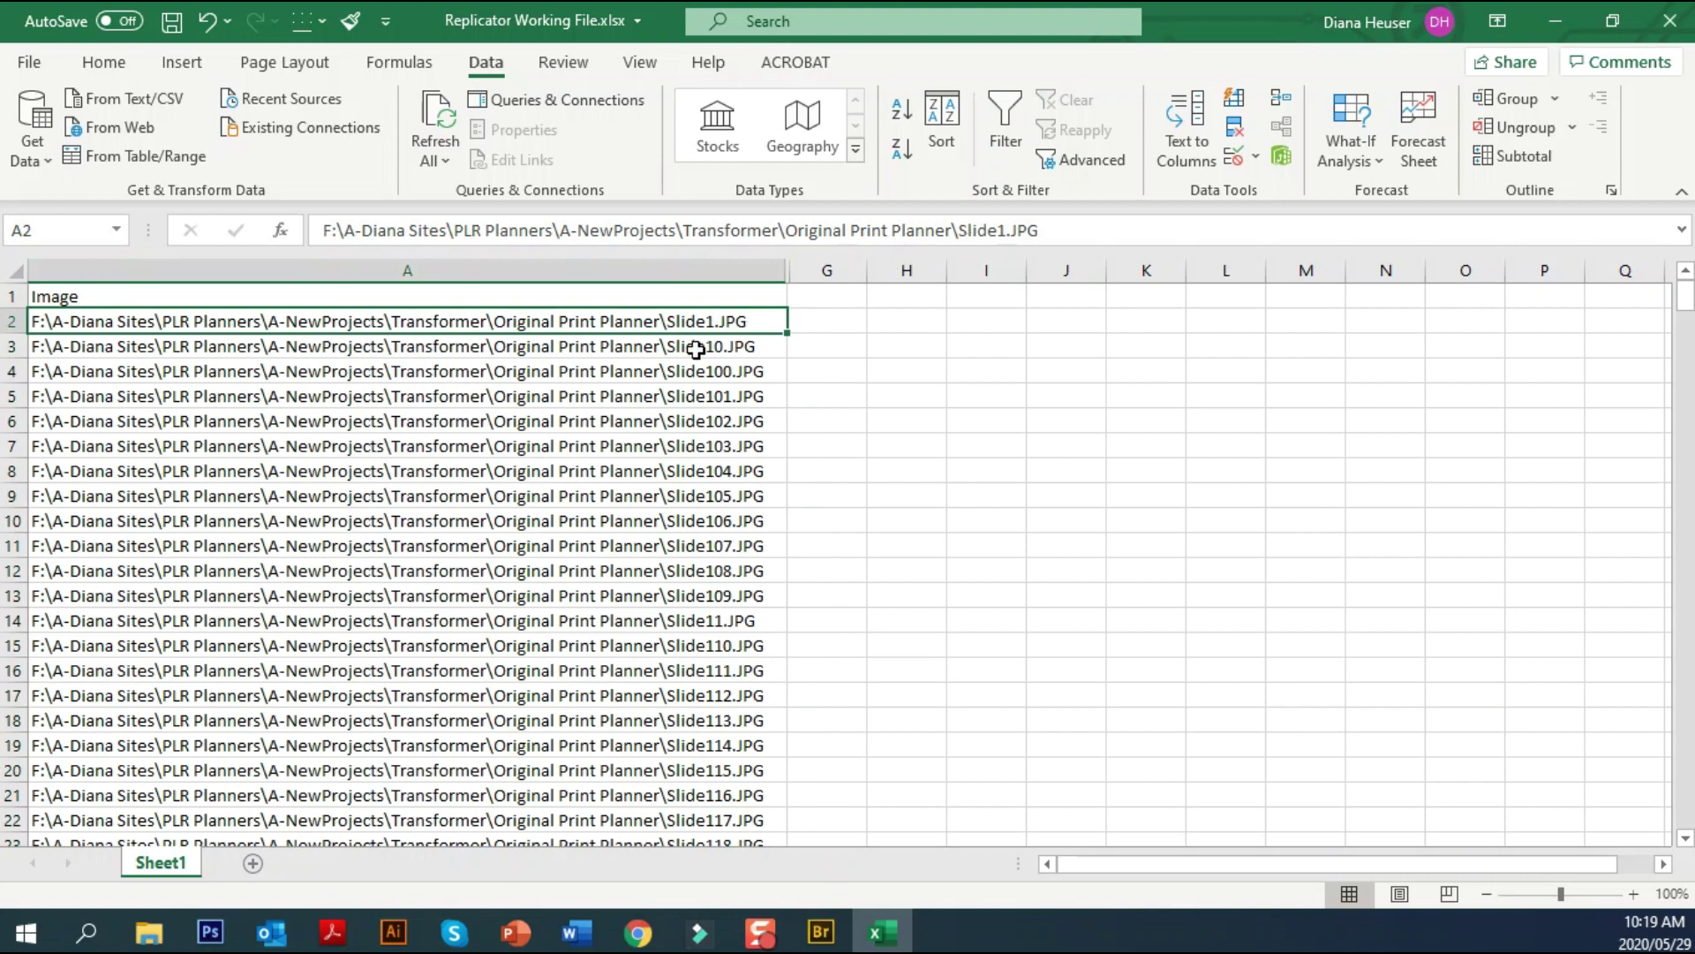
pyautogui.click(695, 348)
pyautogui.click(731, 374)
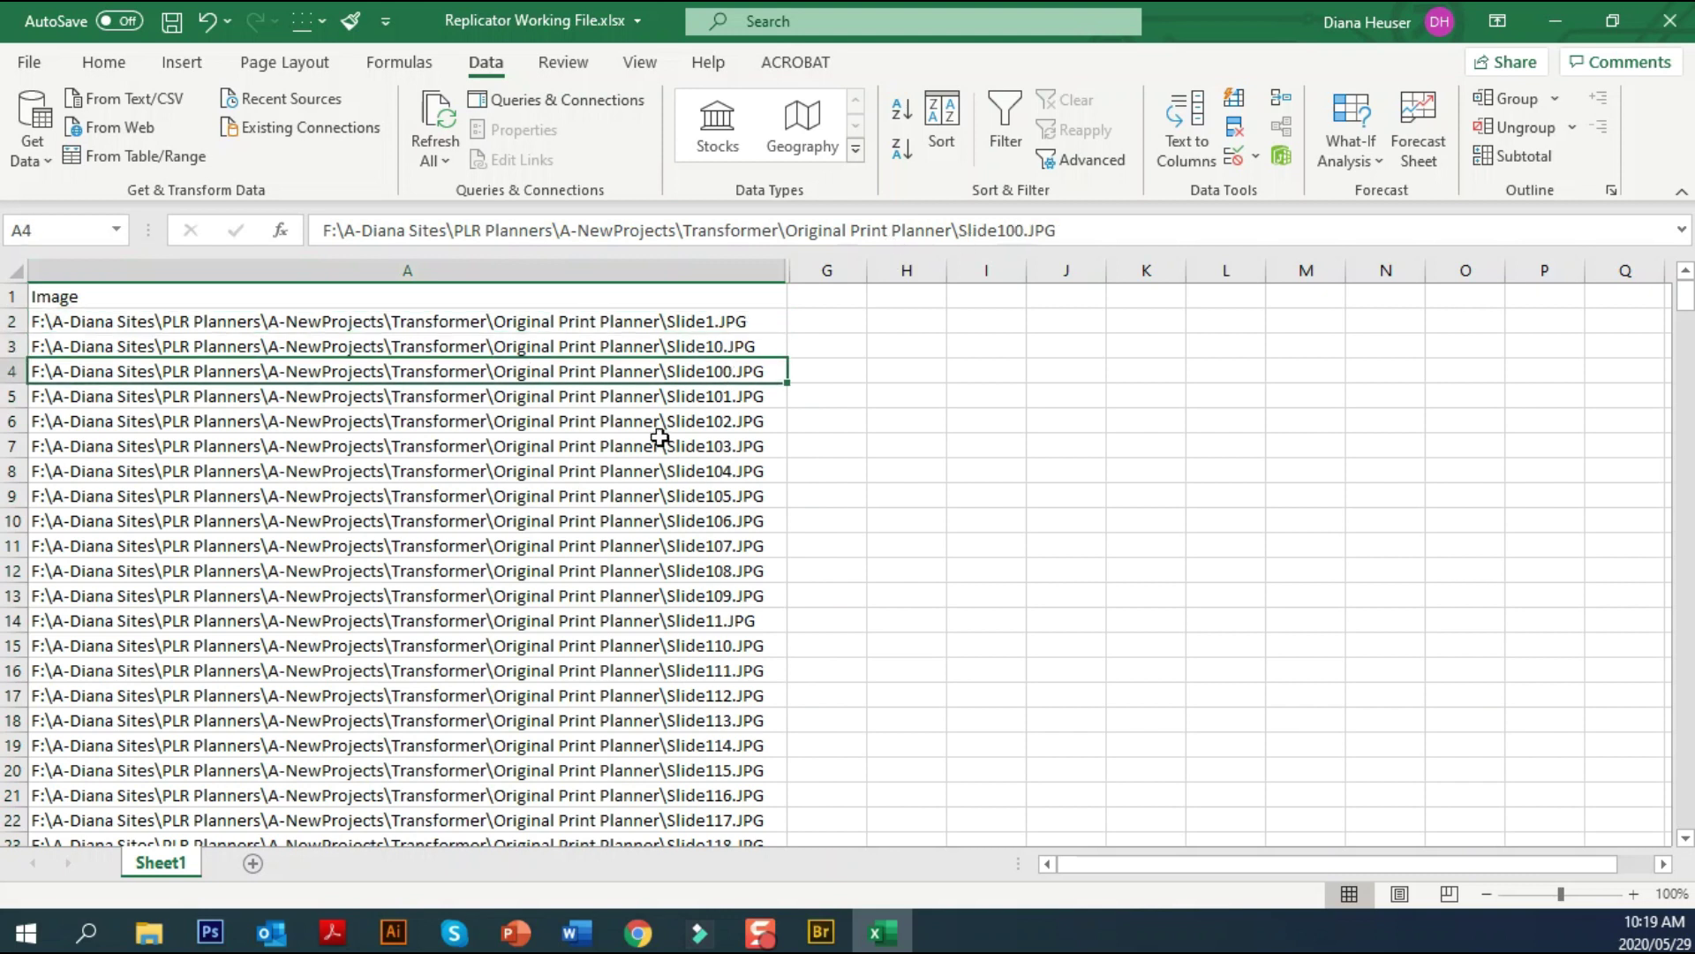
pyautogui.hotkey('ctrl', 'z')
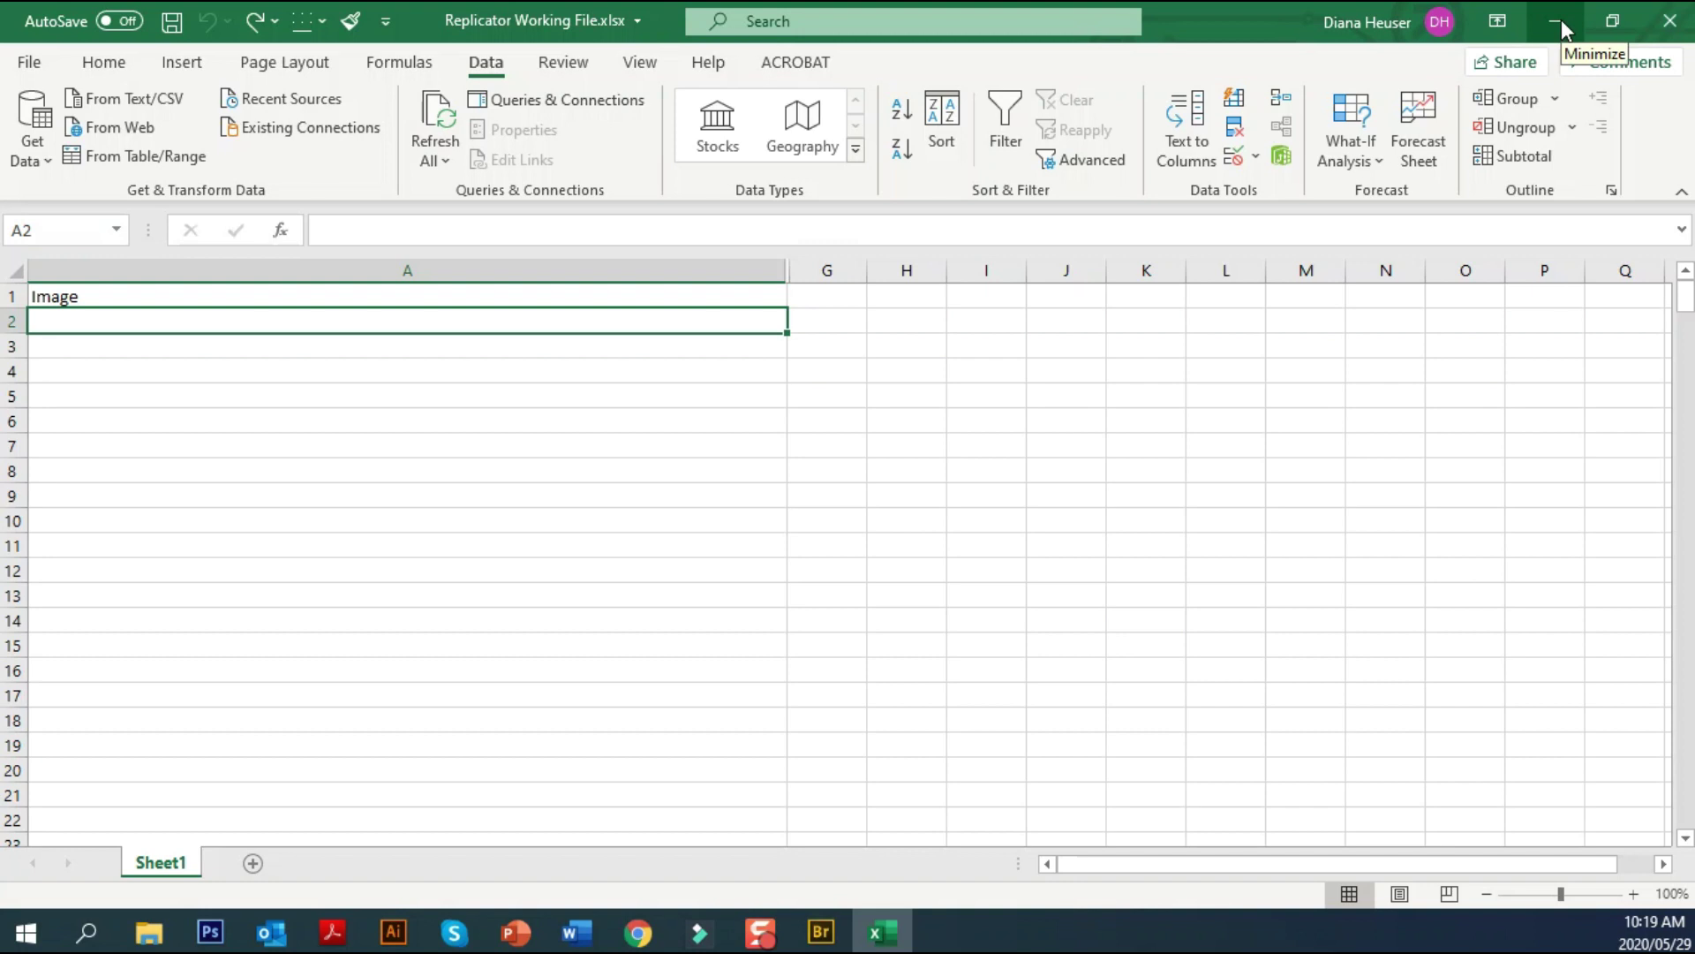
pyautogui.click(210, 931)
pyautogui.click(64, 17)
pyautogui.moveTo(77, 183)
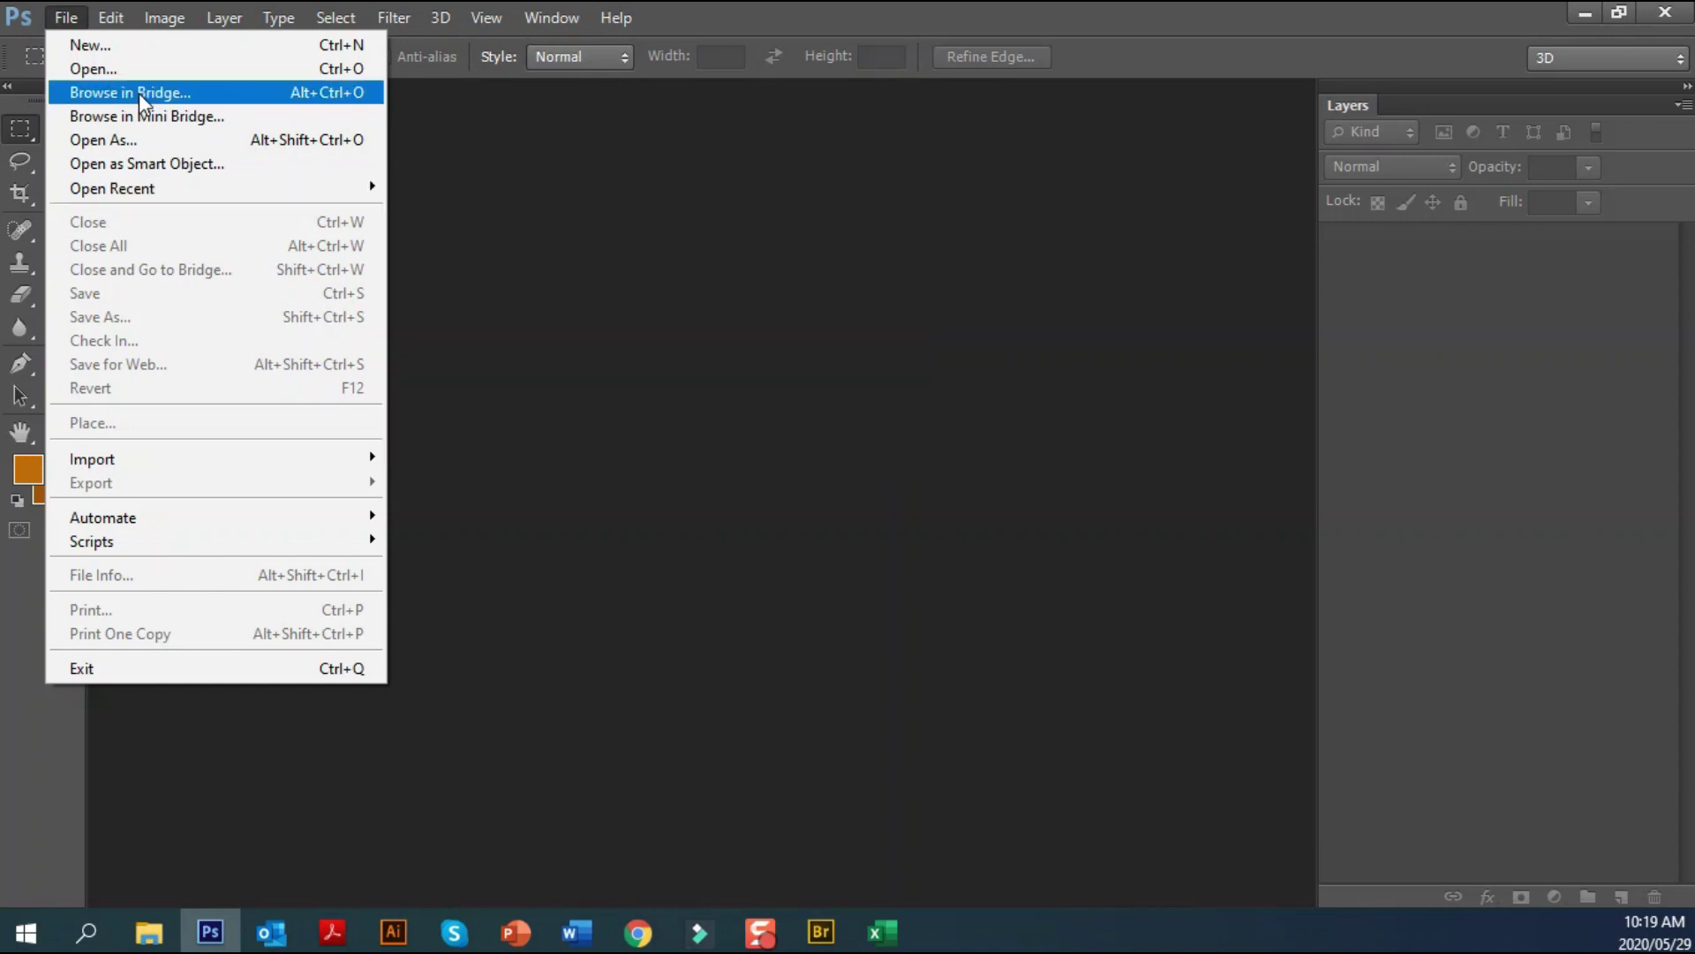
pyautogui.click(420, 552)
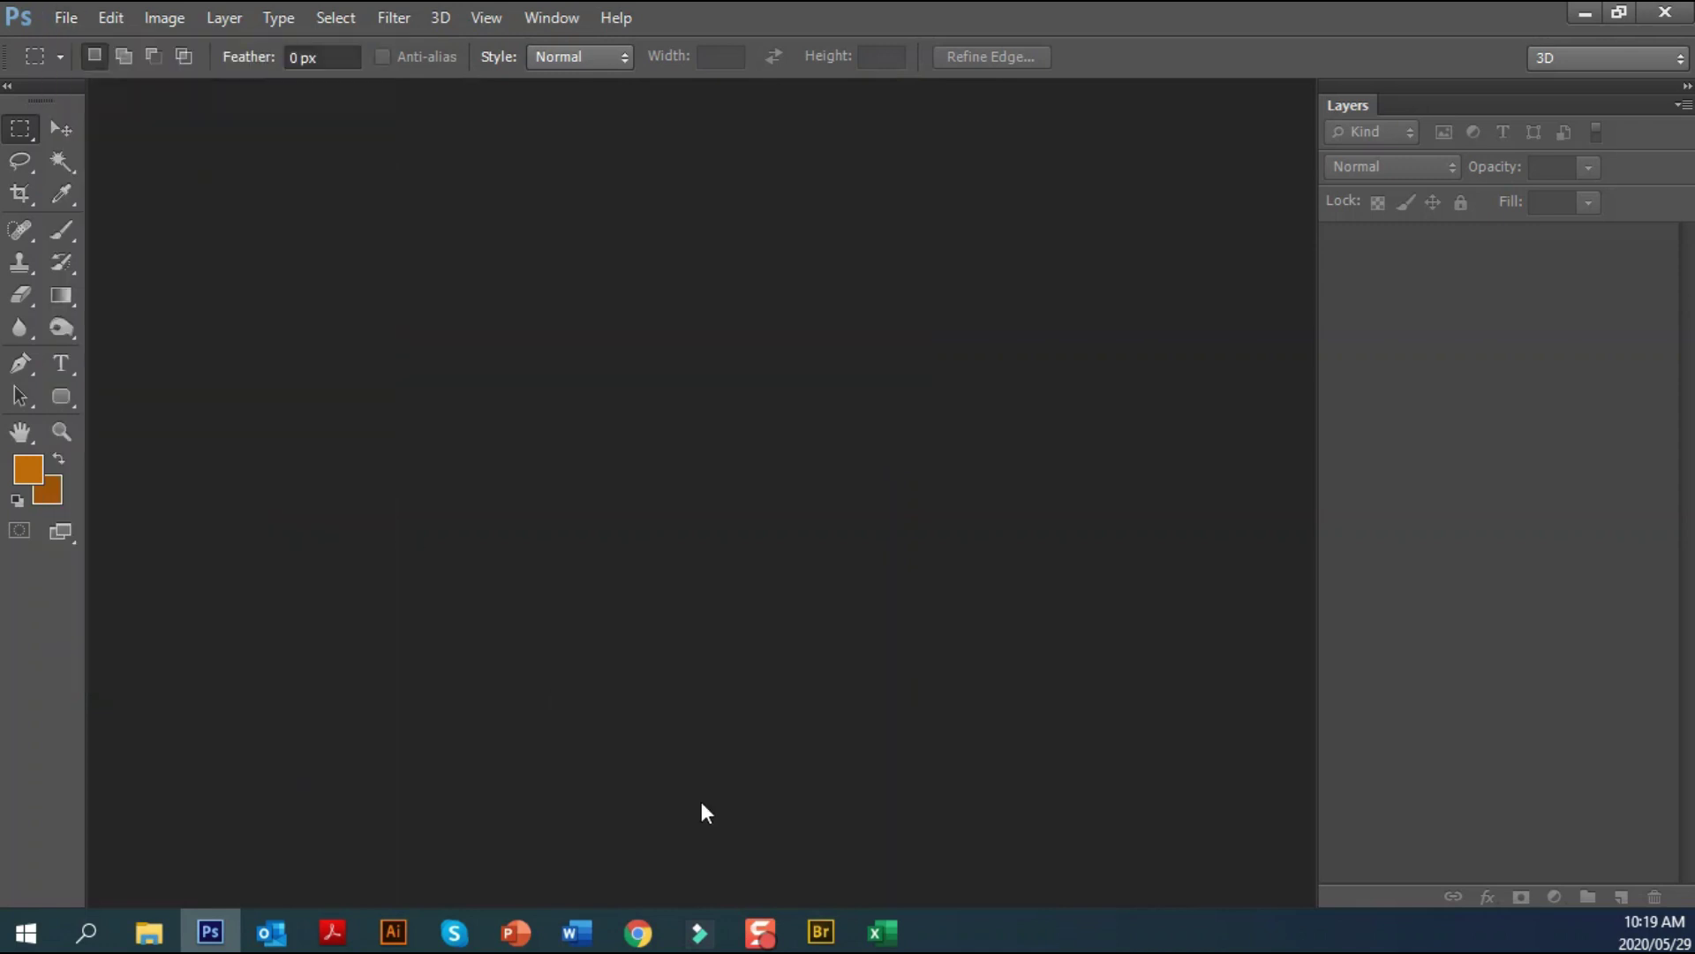
# Switch to Adobe Bridge to browse the Transformer folder
pyautogui.click(802, 931)
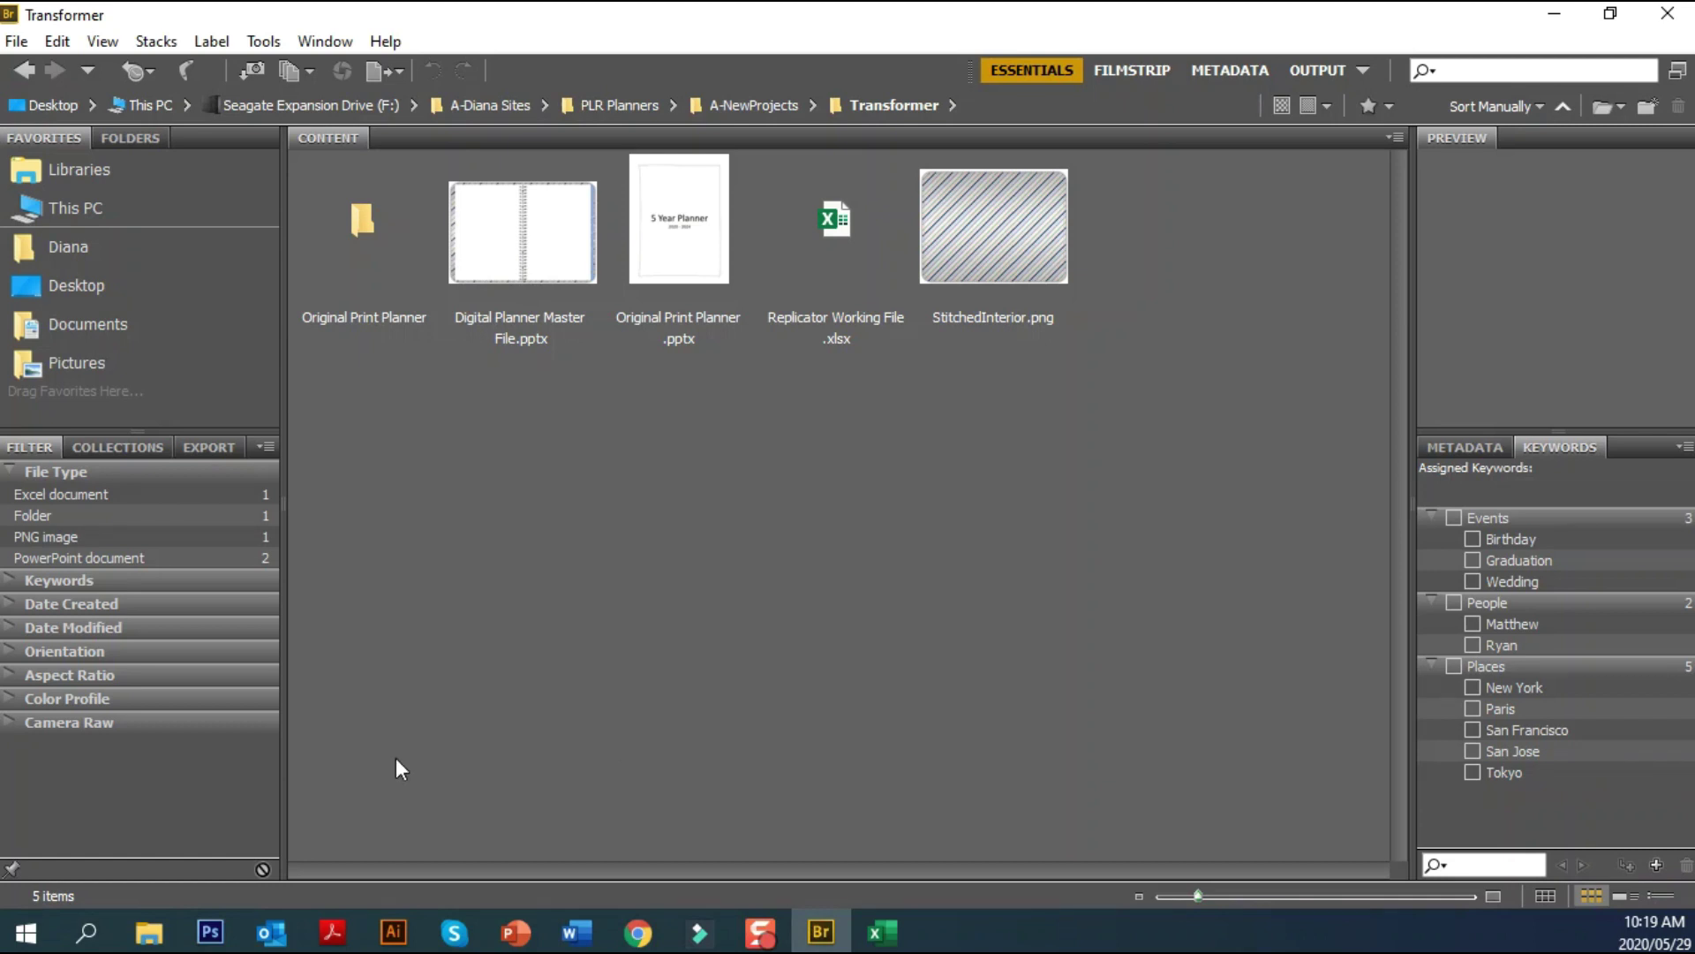
# Open the Original Print Planner folder and look through its slide images to check their page order
pyautogui.doubleClick(363, 235)
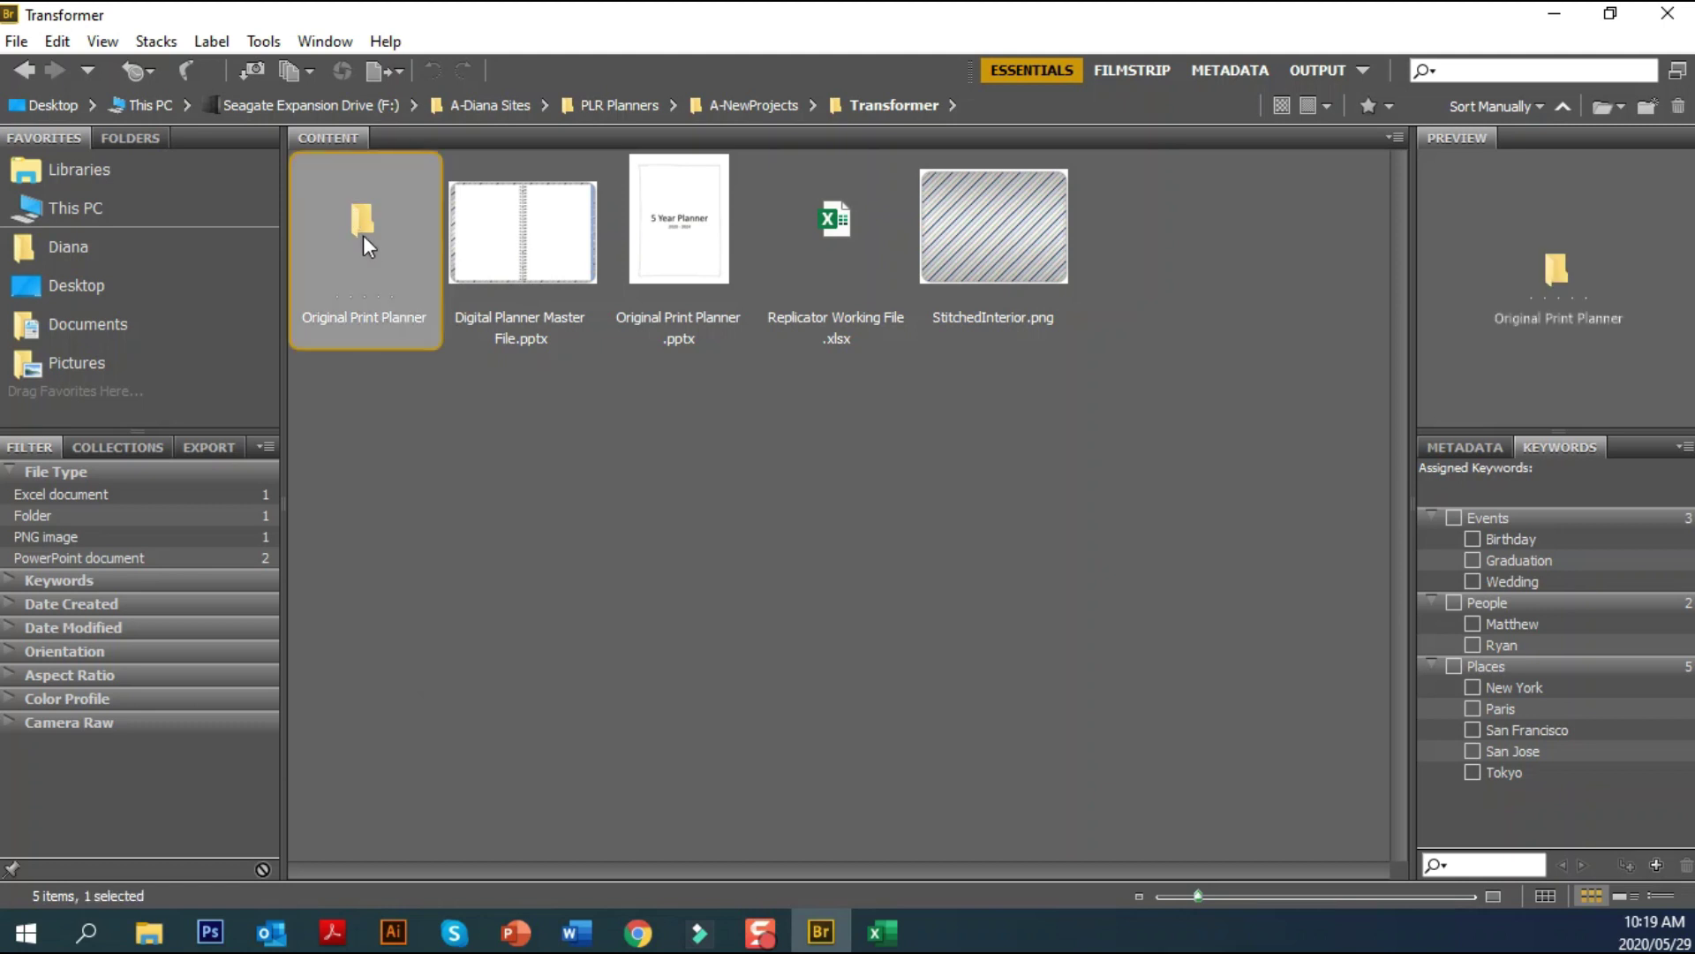
pyautogui.click(383, 249)
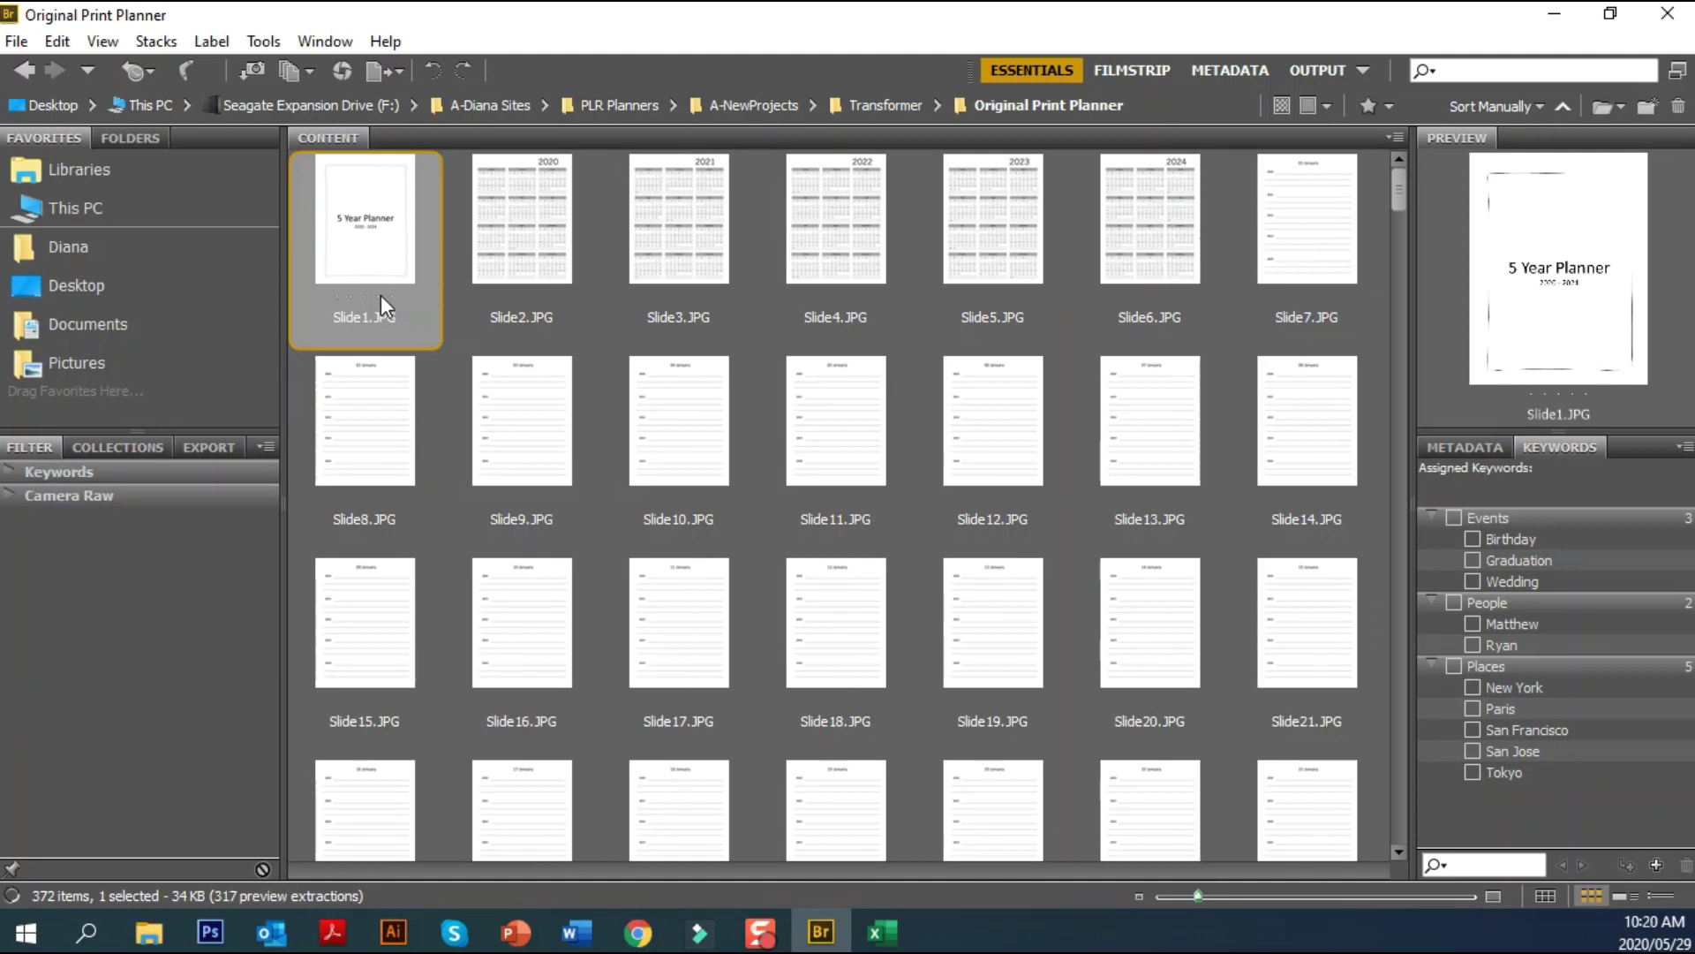
pyautogui.scroll(-15, 797, 488)
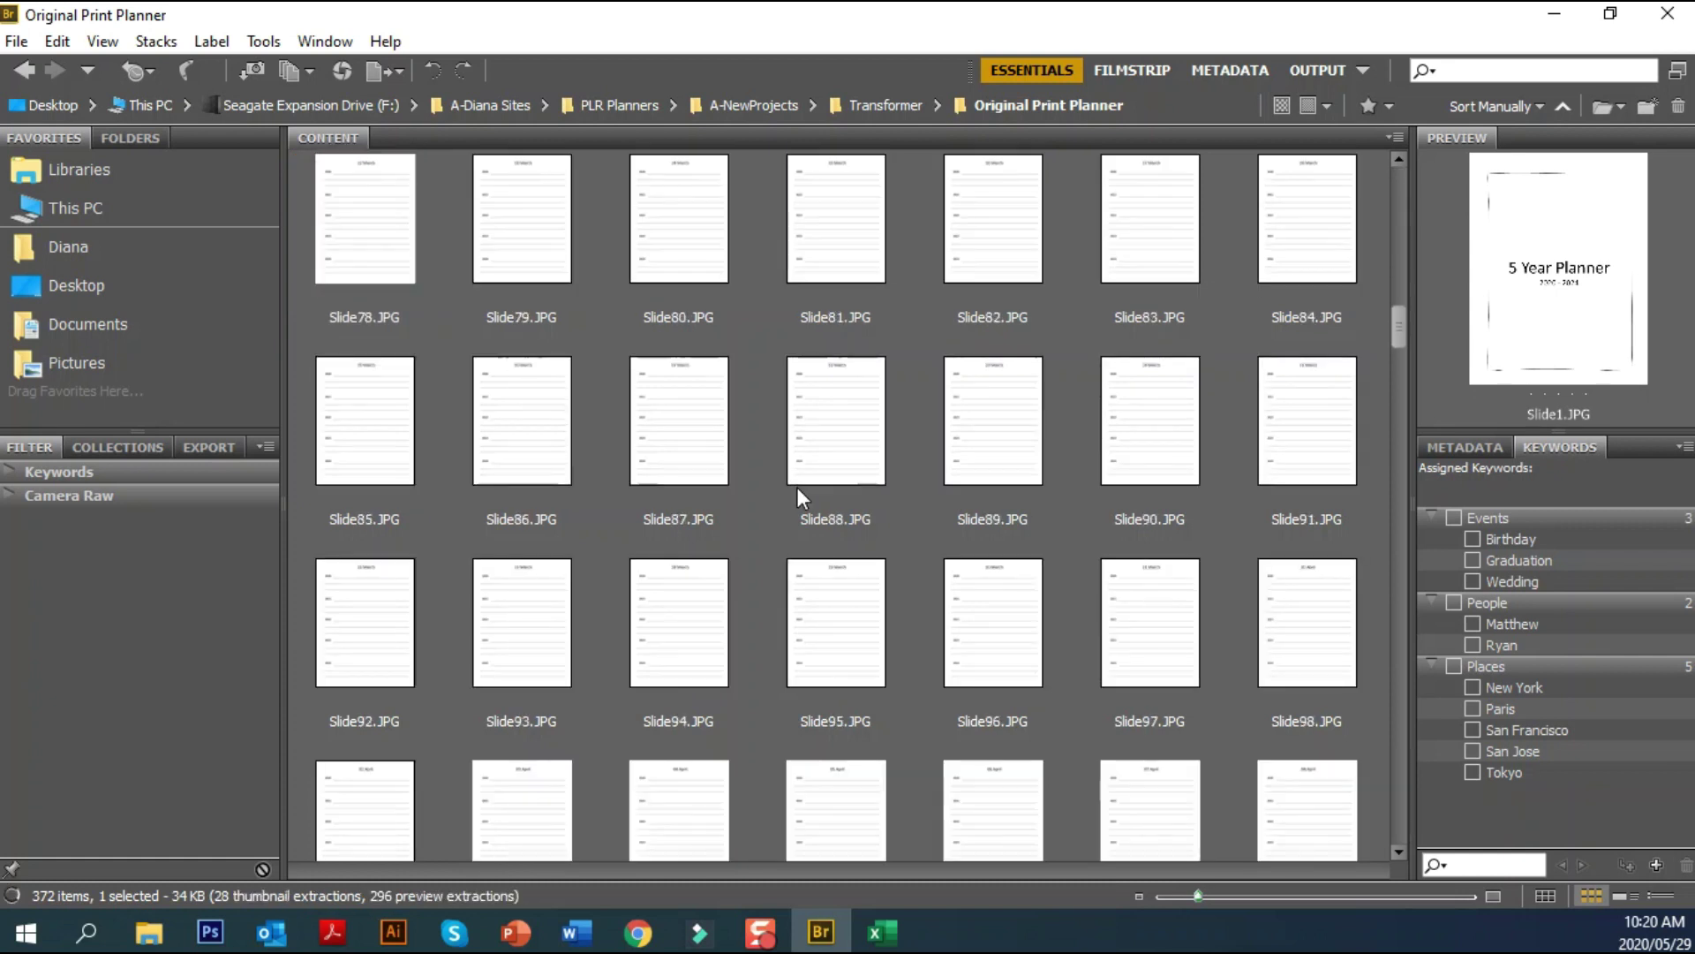
pyautogui.scroll(10, 796, 485)
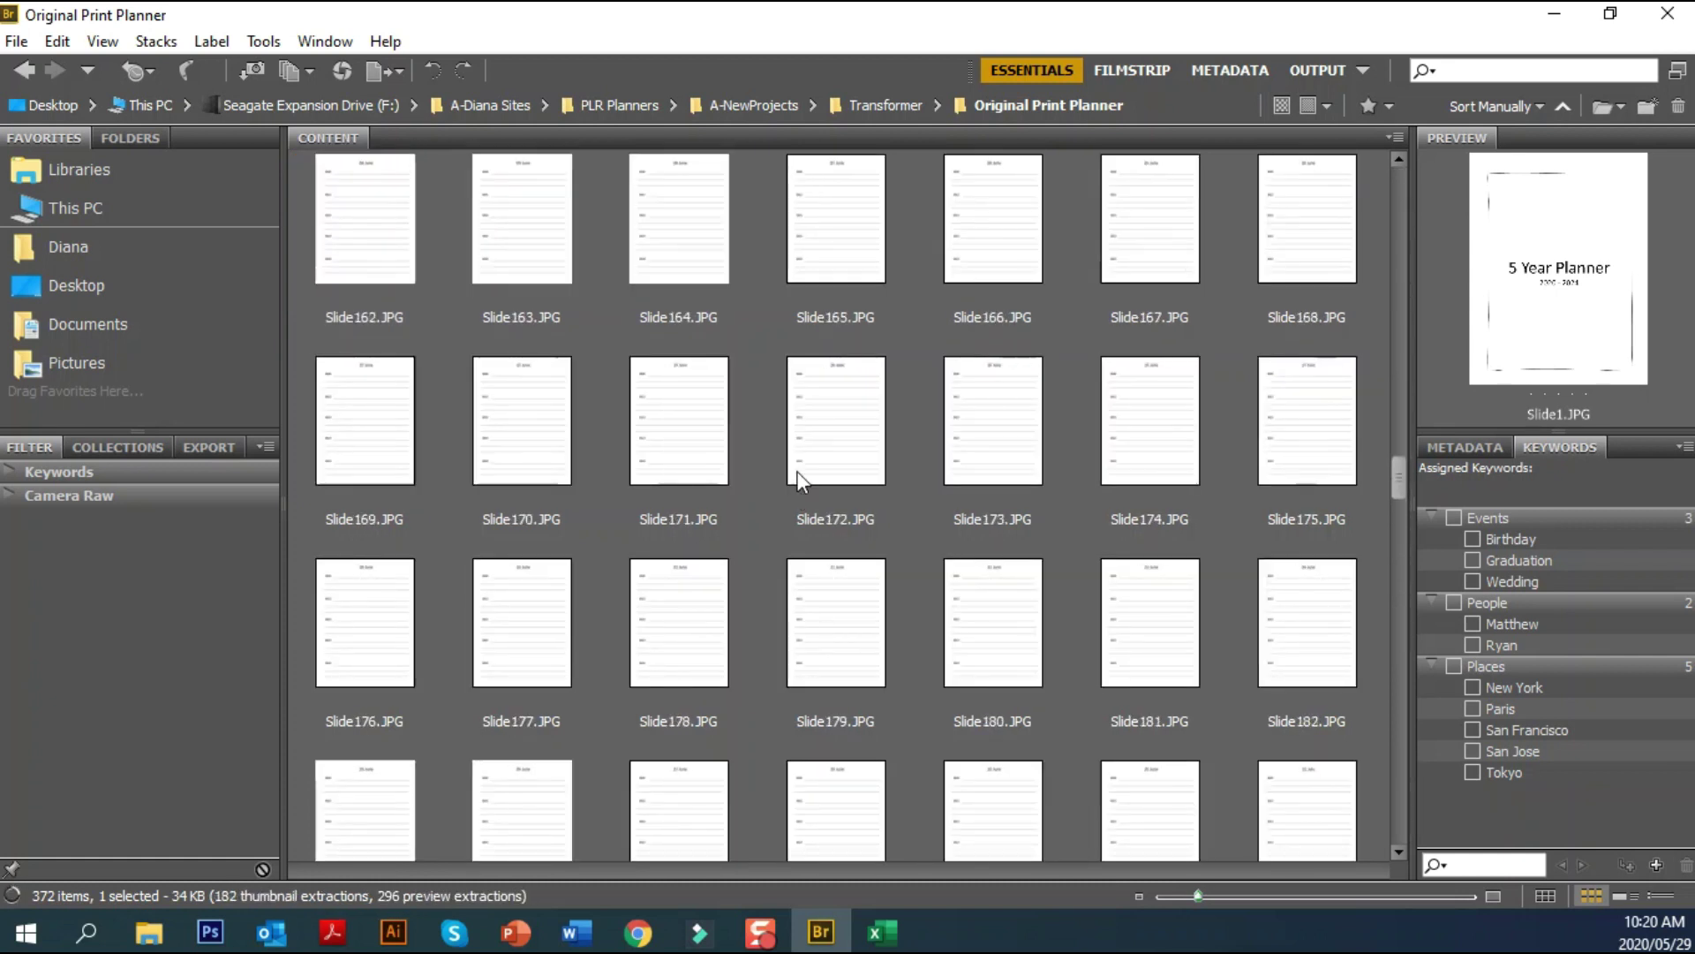
pyautogui.scroll(11, 792, 464)
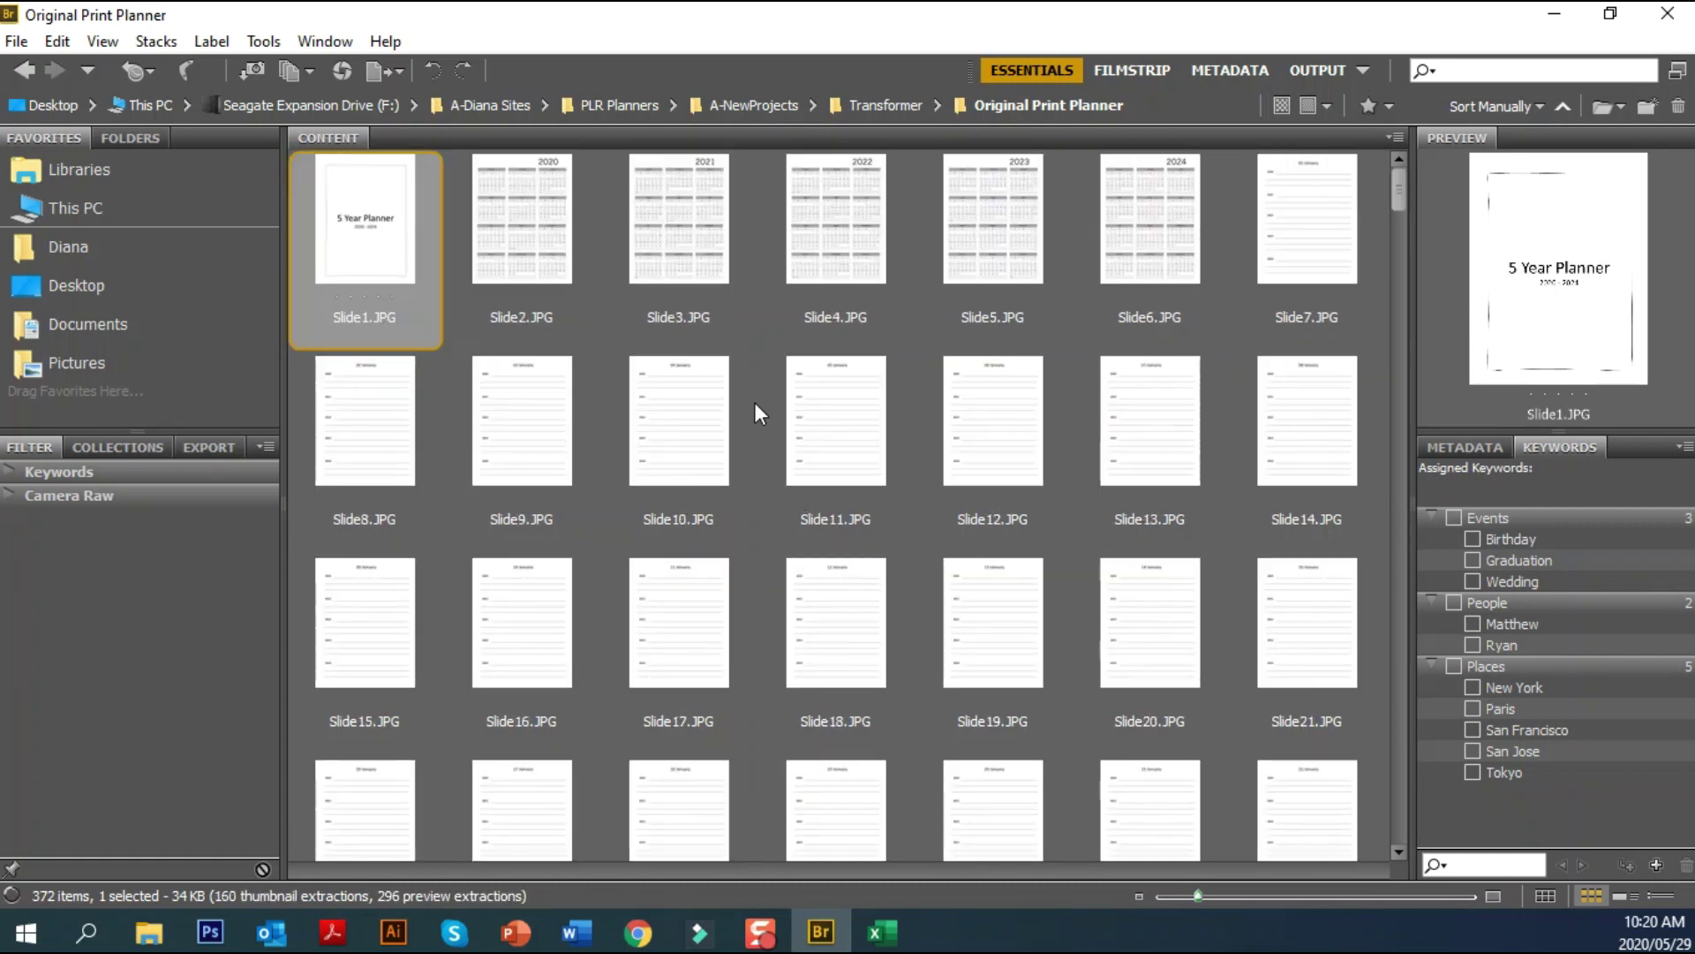
# Batch rename all the slide images in the same folder with the text Slide and a three-digit sequence number starting at 1
pyautogui.hotkey('ctrl', 'a')
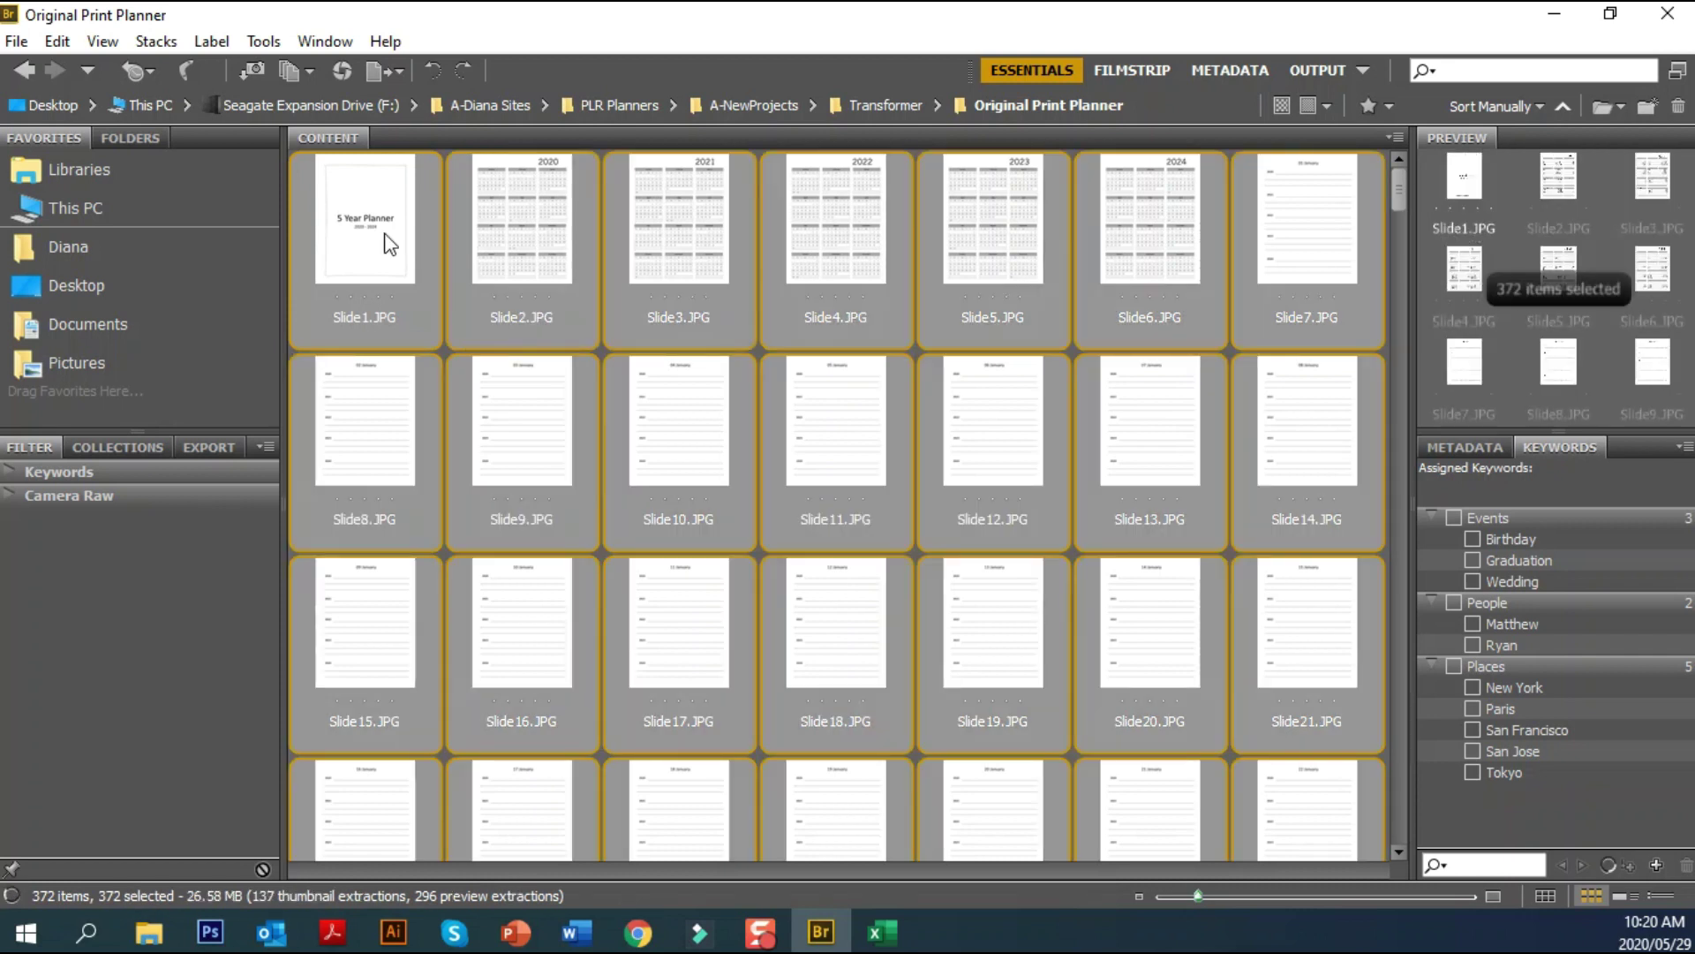
pyautogui.click(263, 41)
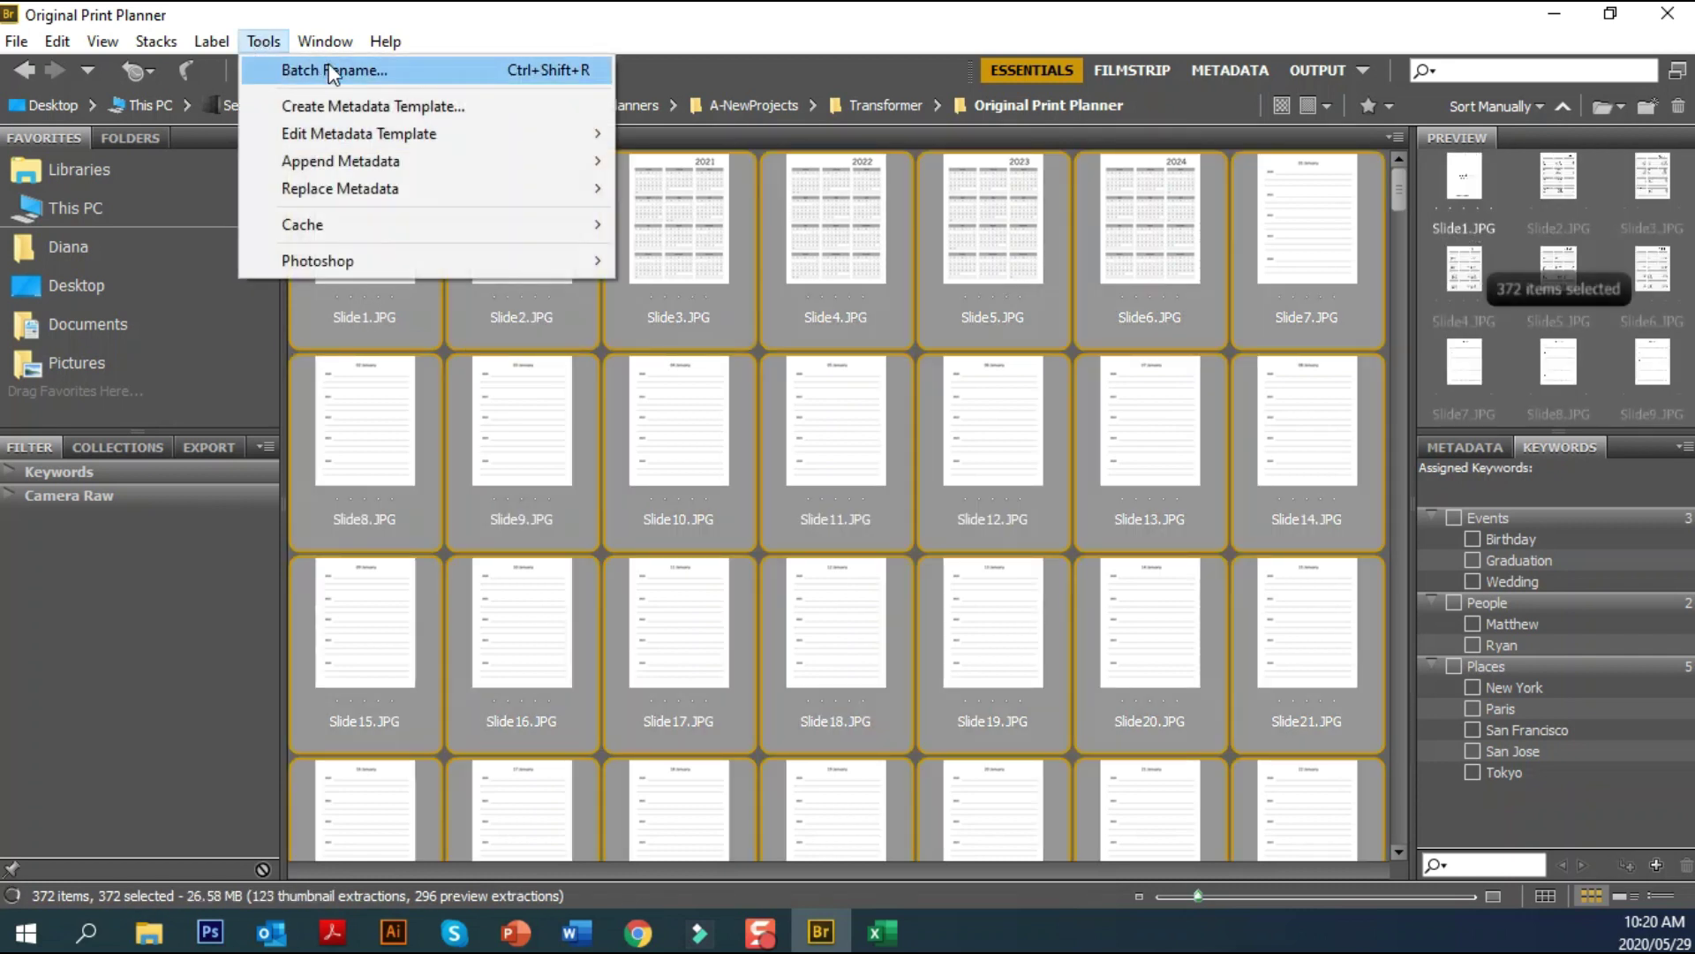
pyautogui.click(345, 69)
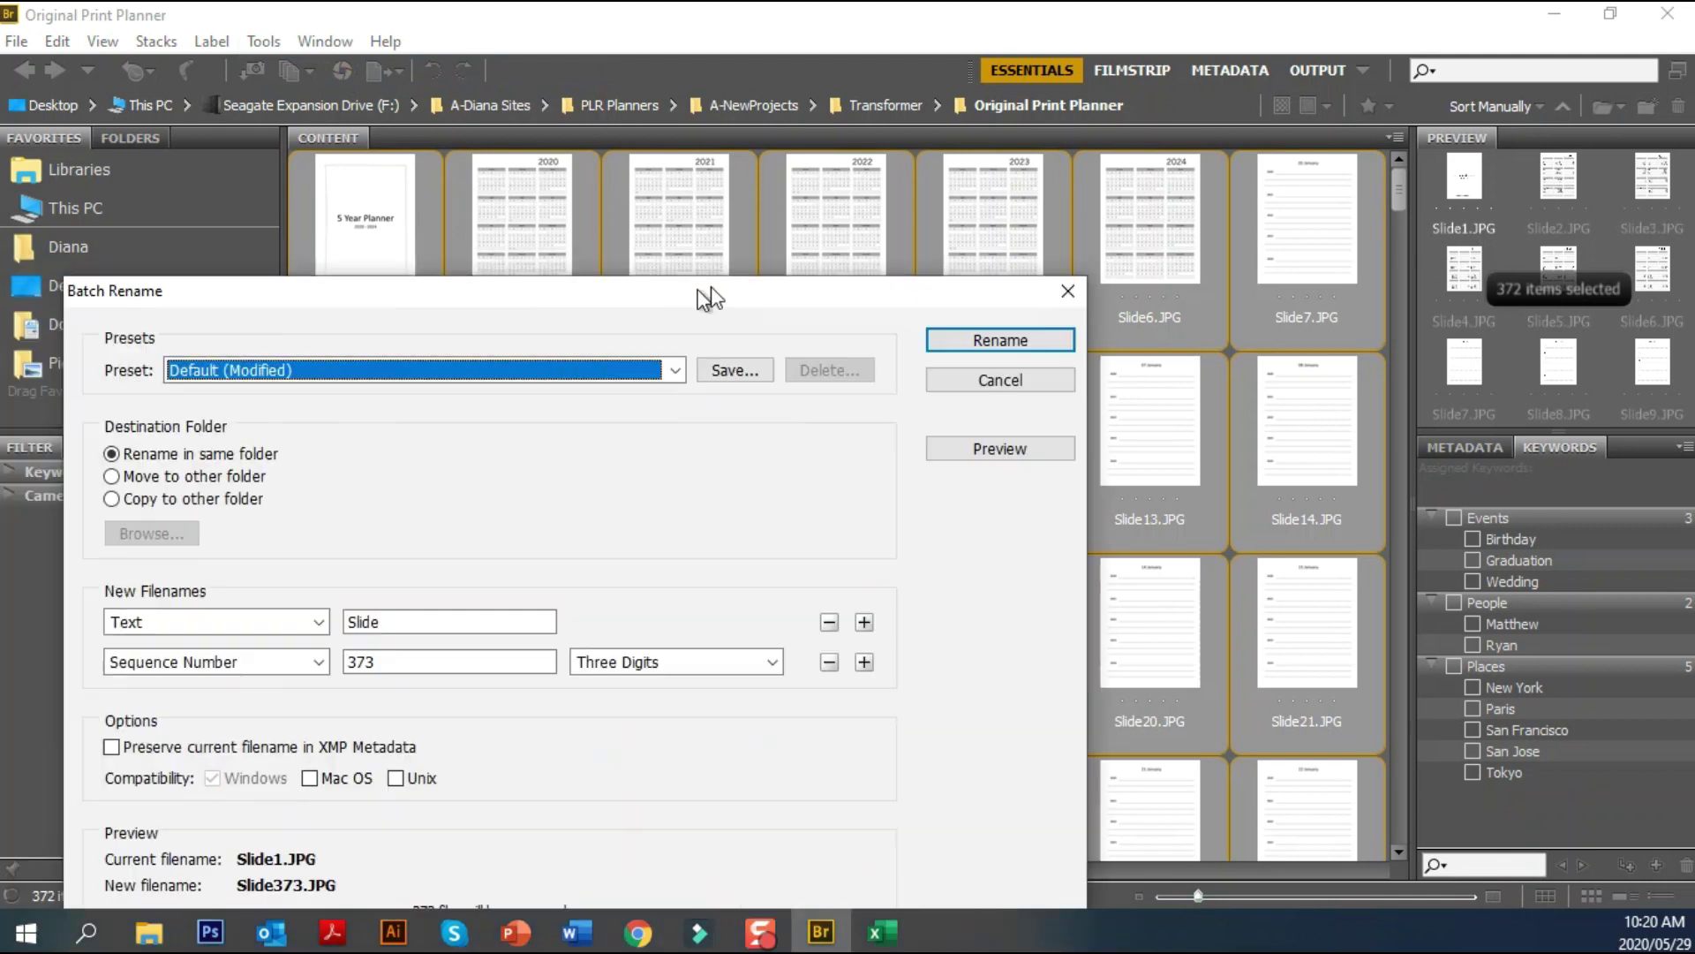
pyautogui.moveTo(712, 286); pyautogui.dragTo(817, 143)
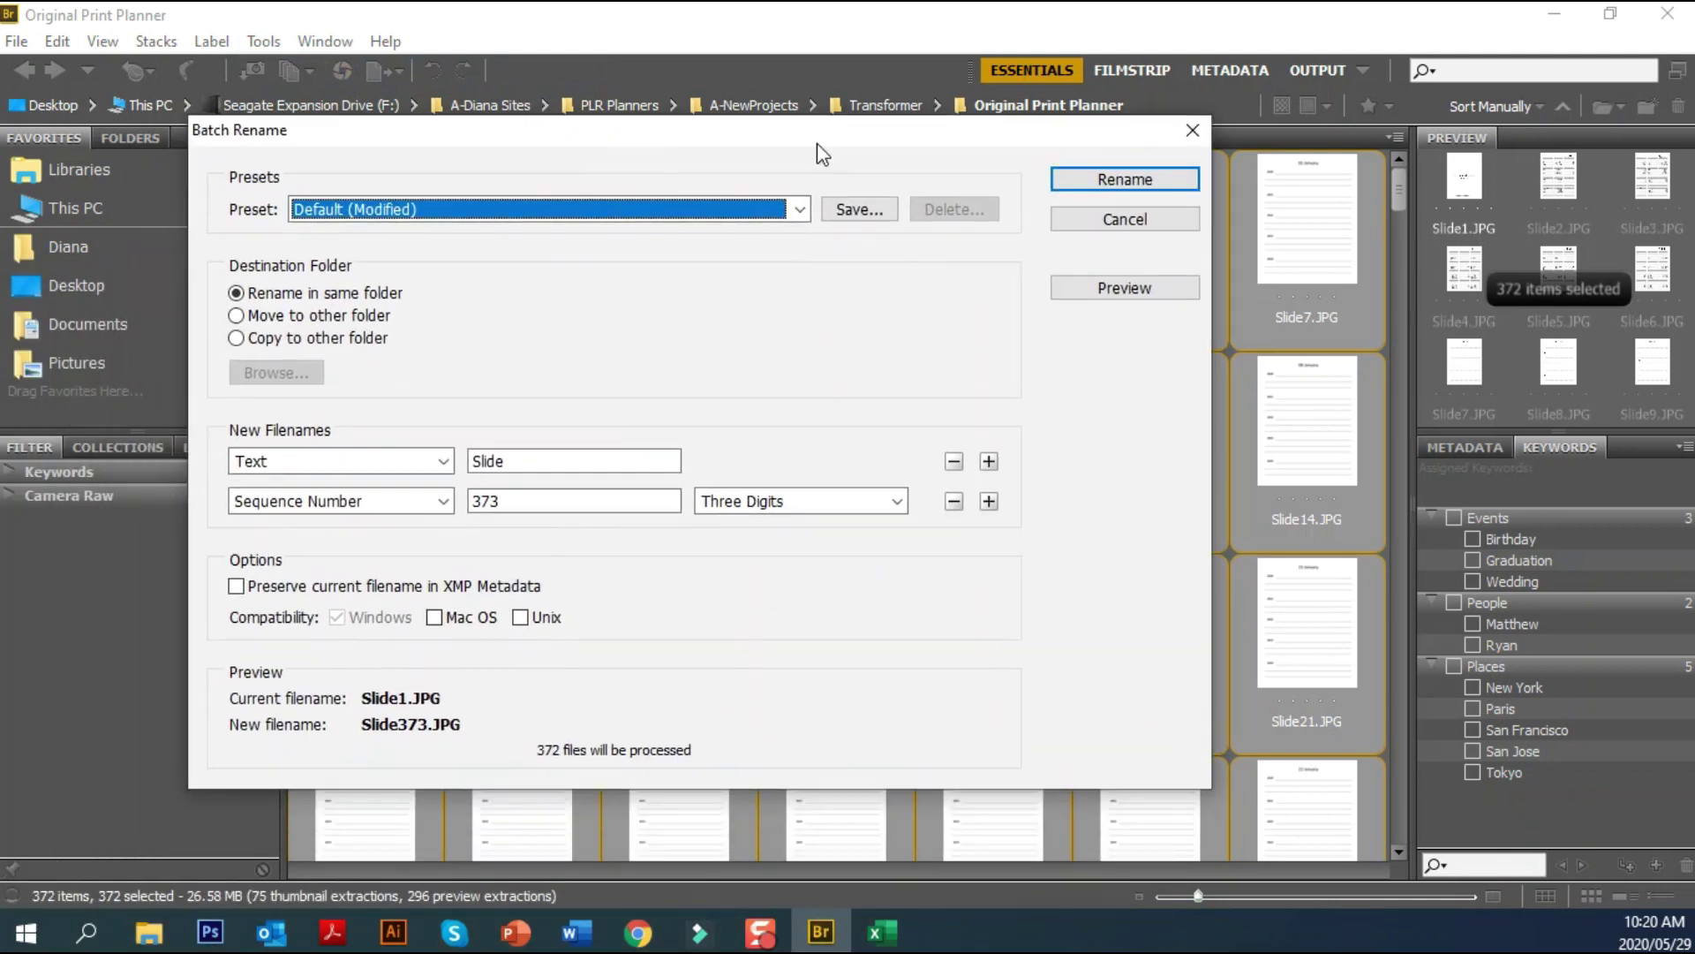
pyautogui.click(522, 462)
pyautogui.moveTo(518, 500); pyautogui.dragTo(446, 508)
pyautogui.write('1')
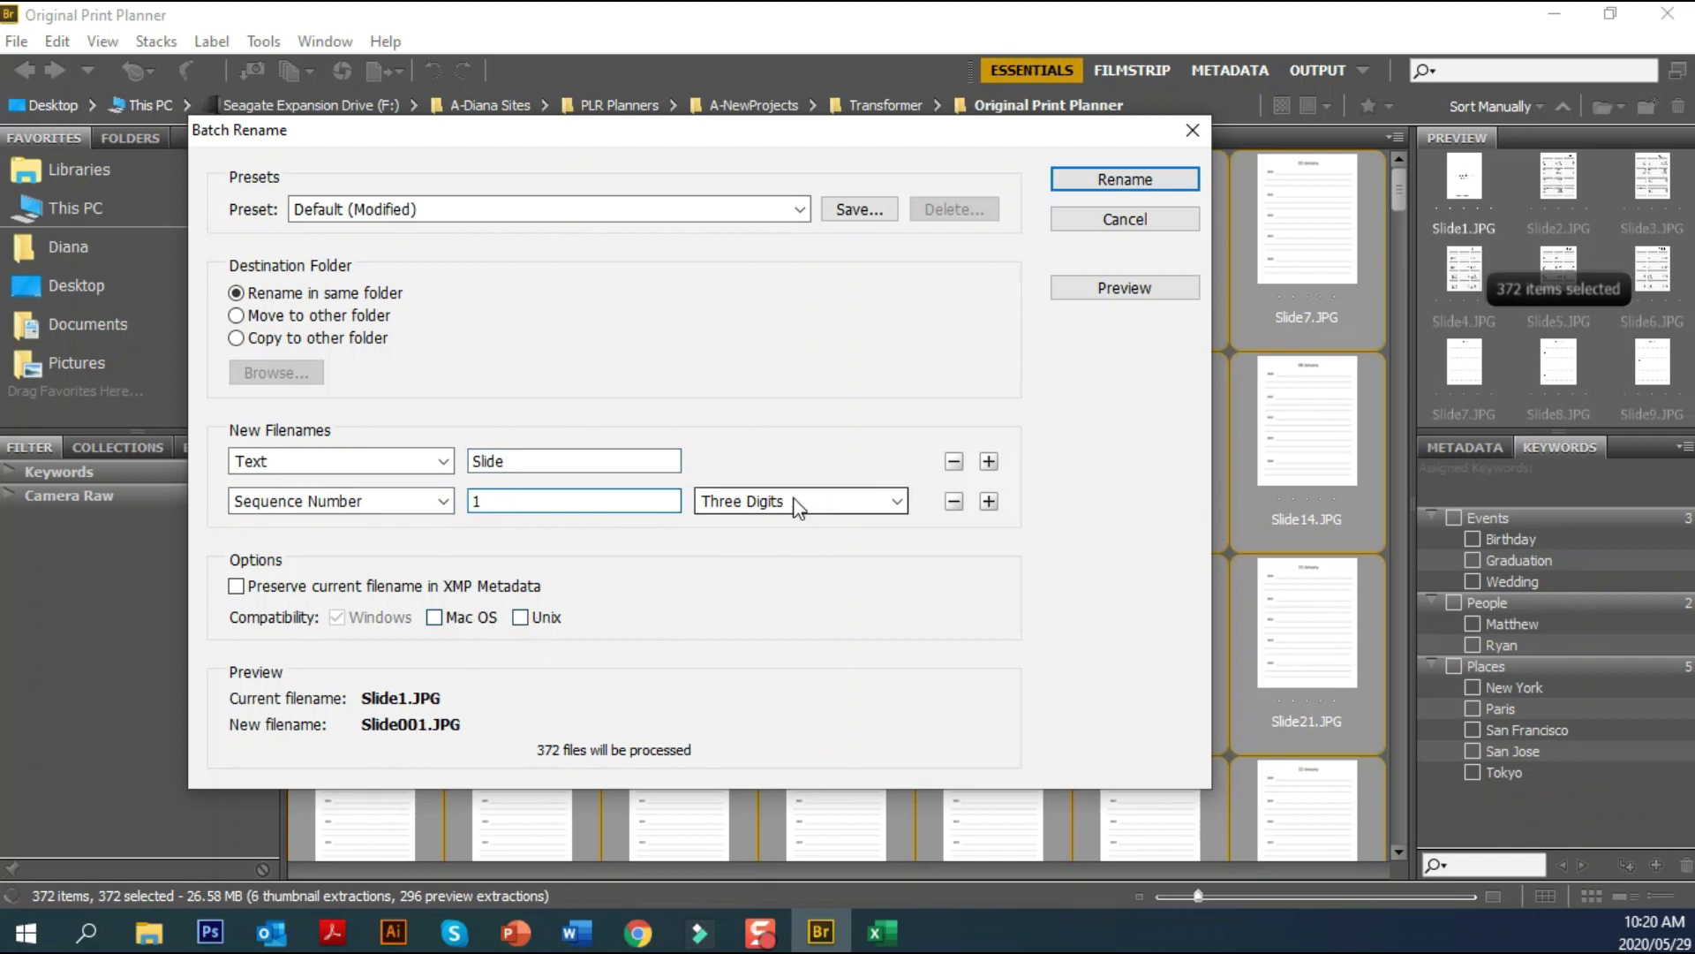
pyautogui.click(1126, 217)
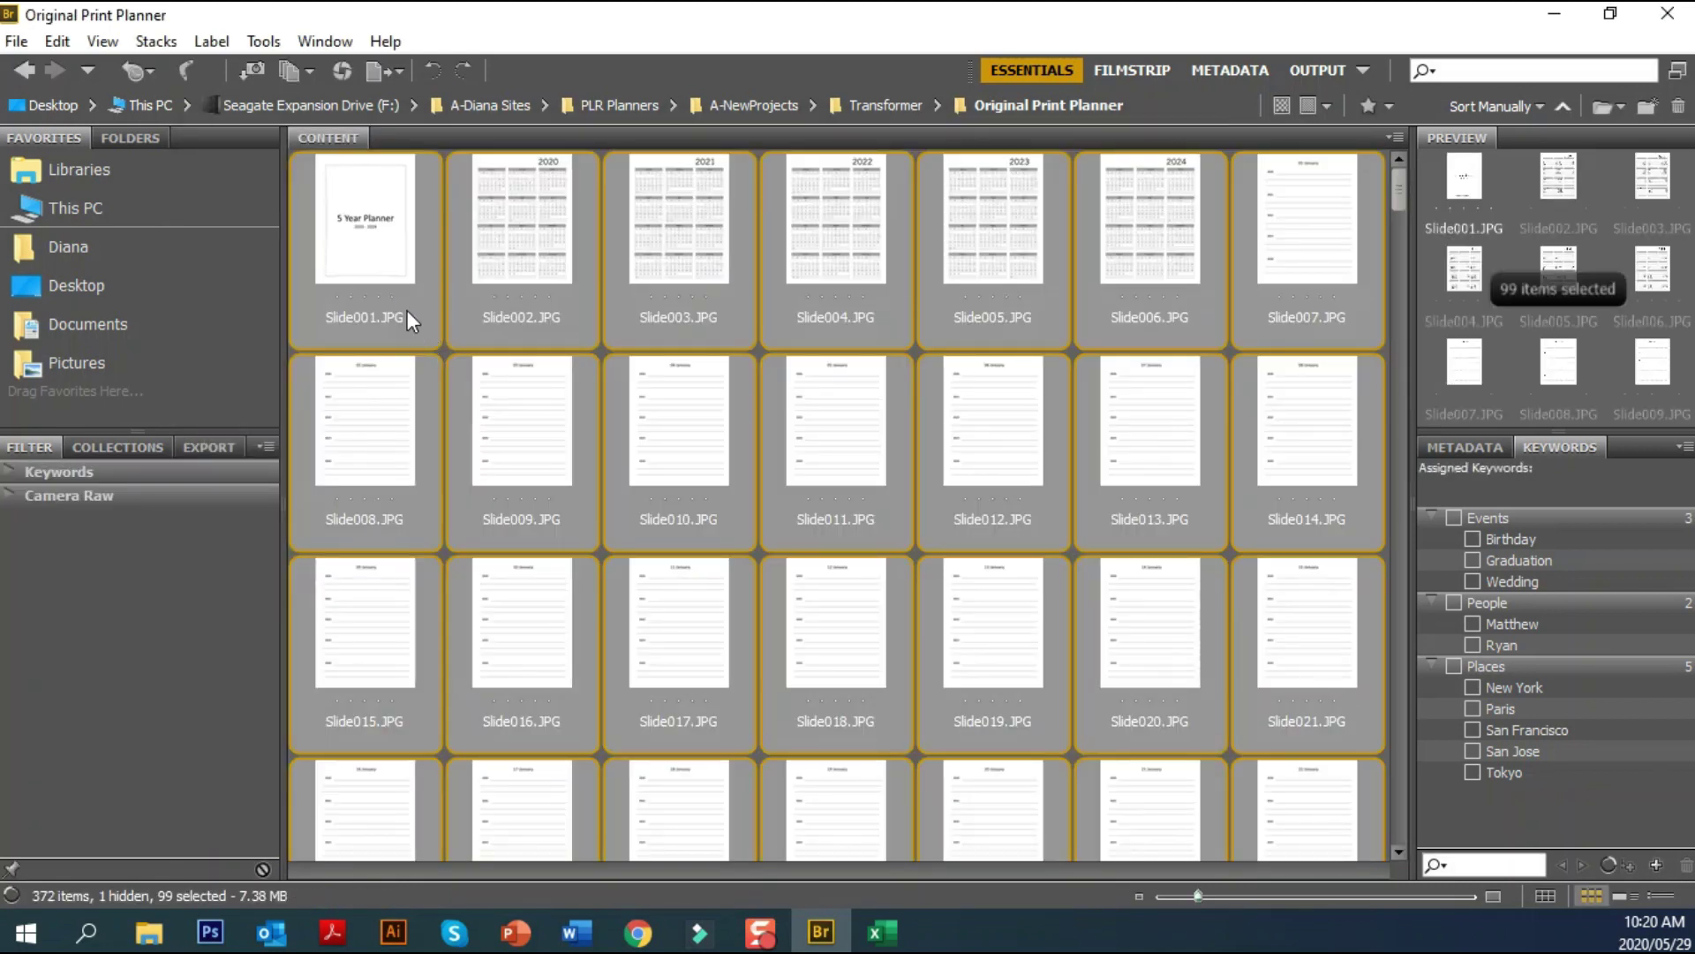
pyautogui.click(394, 297)
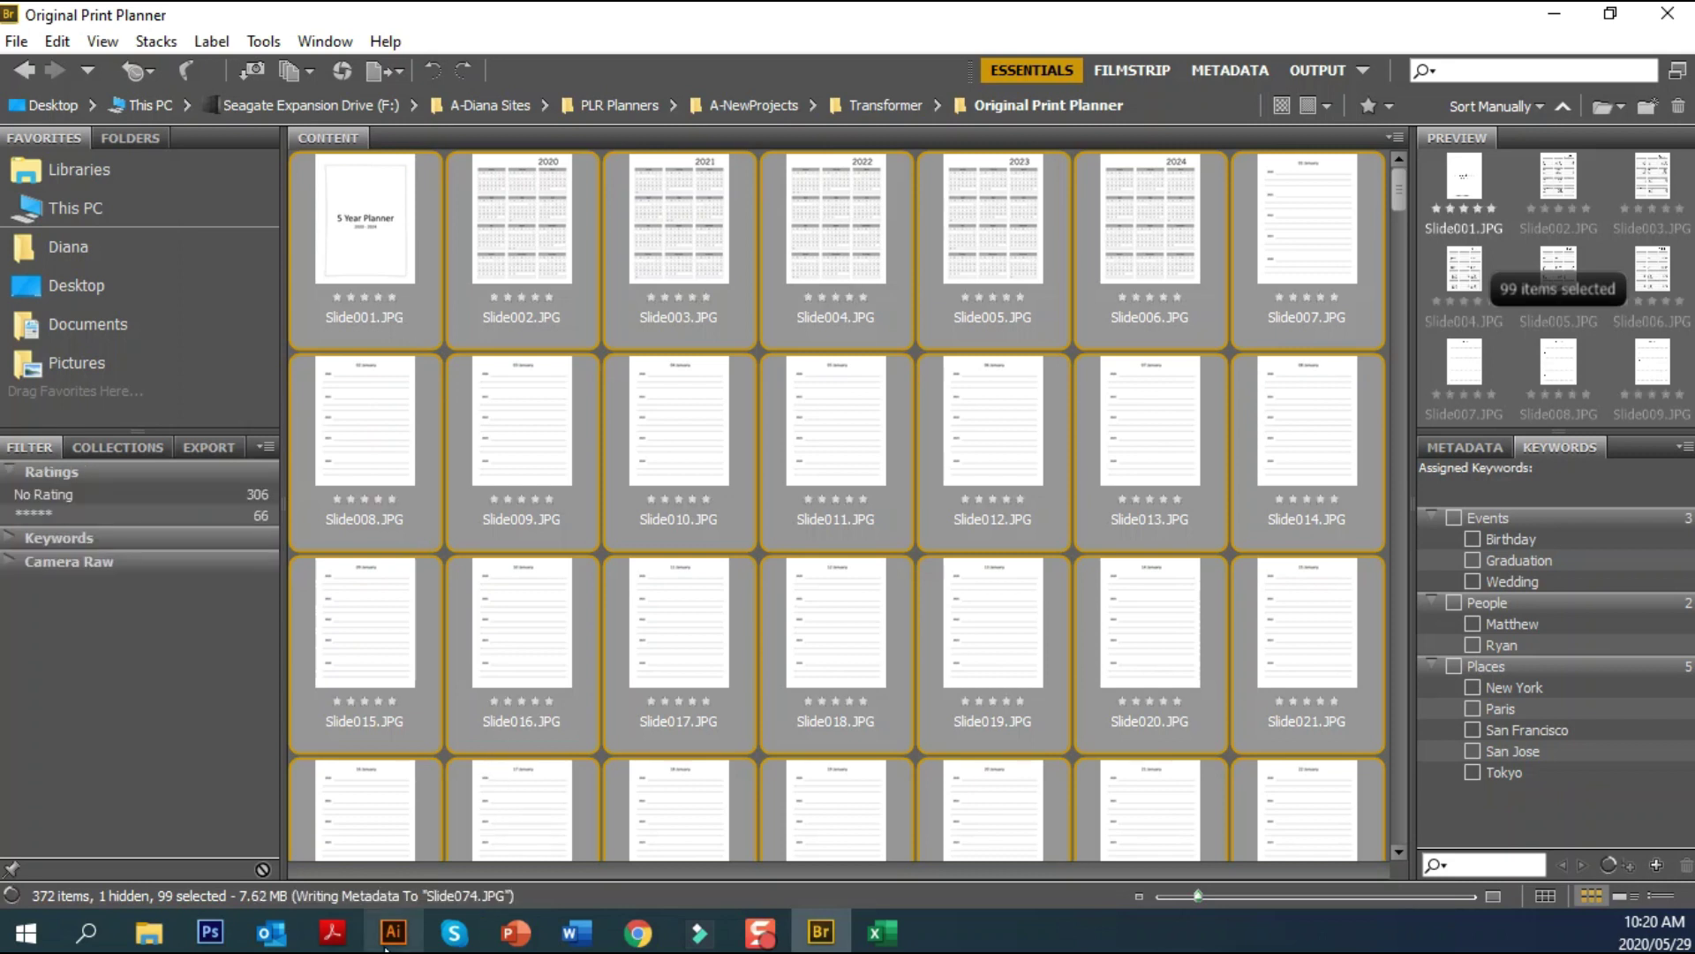
# Switch to File Explorer, check the renamed slides, and delete .BridgeSort and Slide001.JPG from the Original Print Planner folder
pyautogui.click(149, 933)
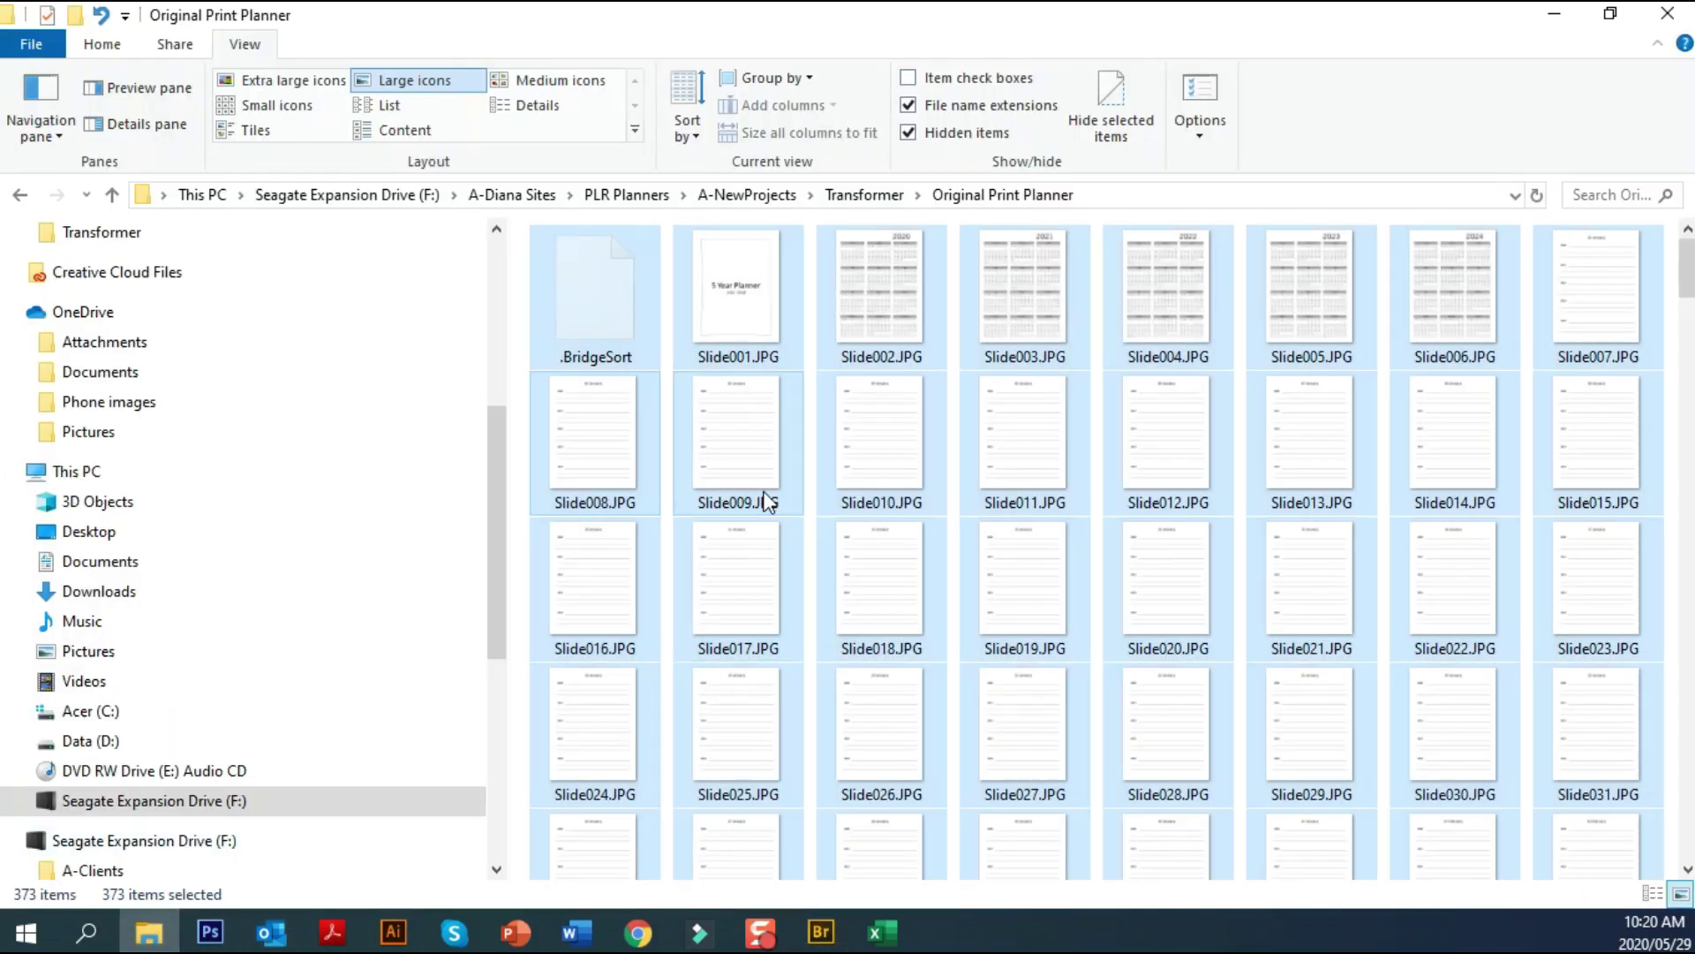
pyautogui.click(898, 304)
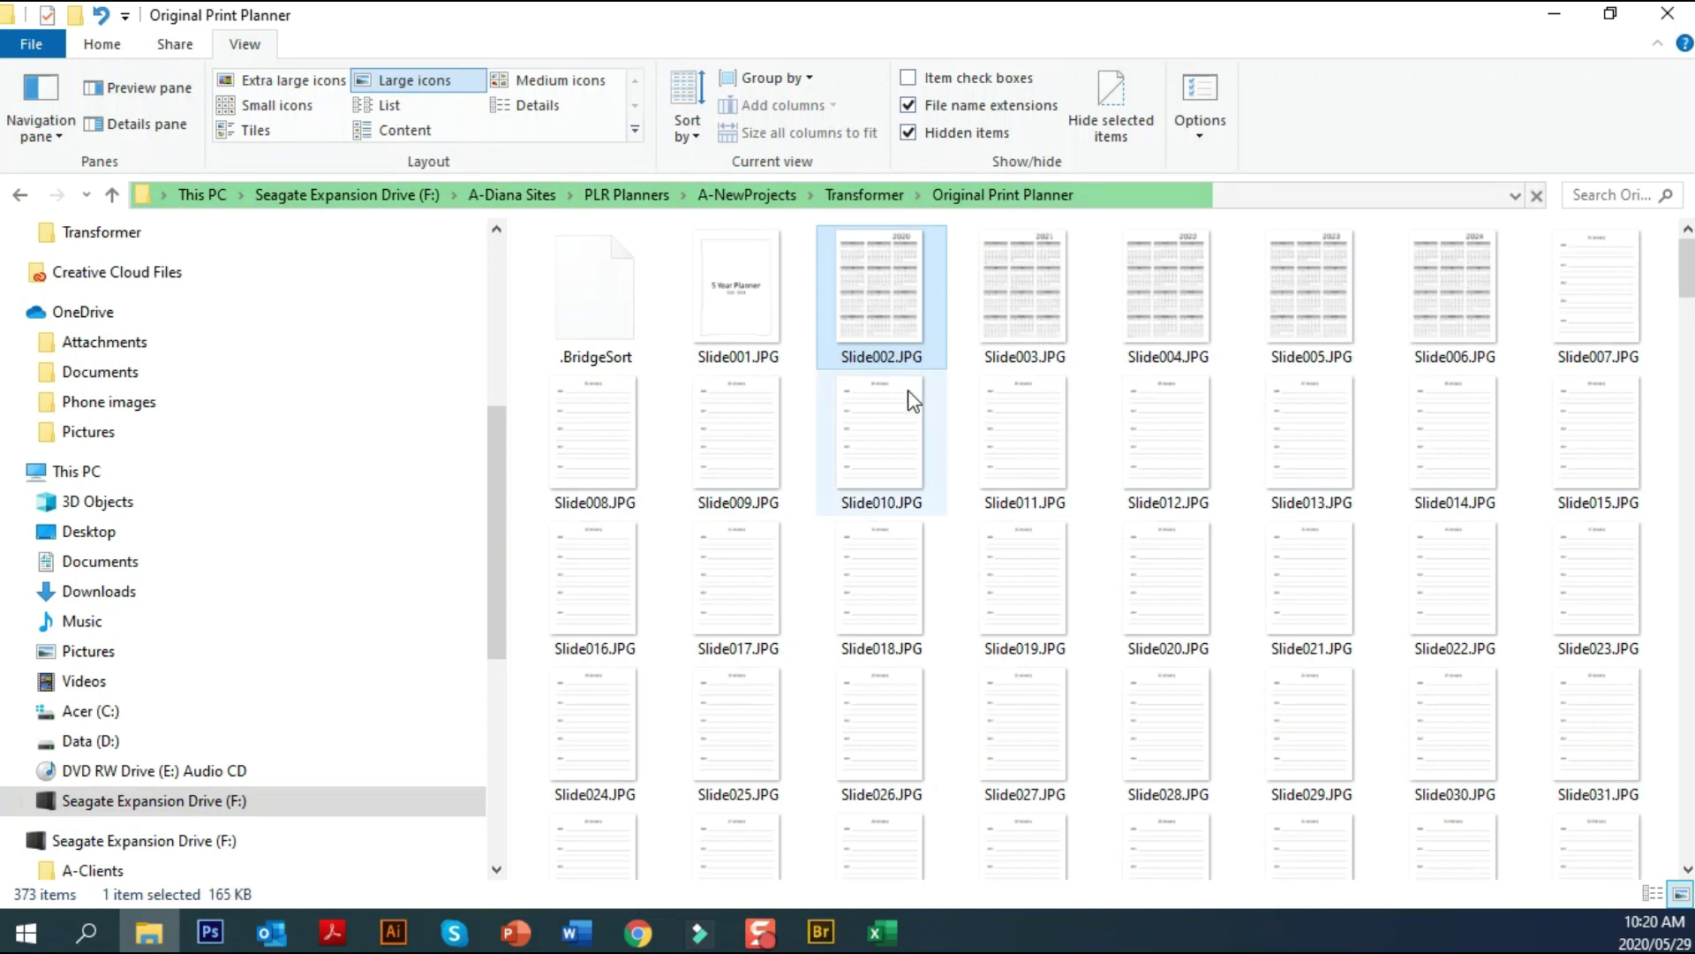
pyautogui.click(899, 468)
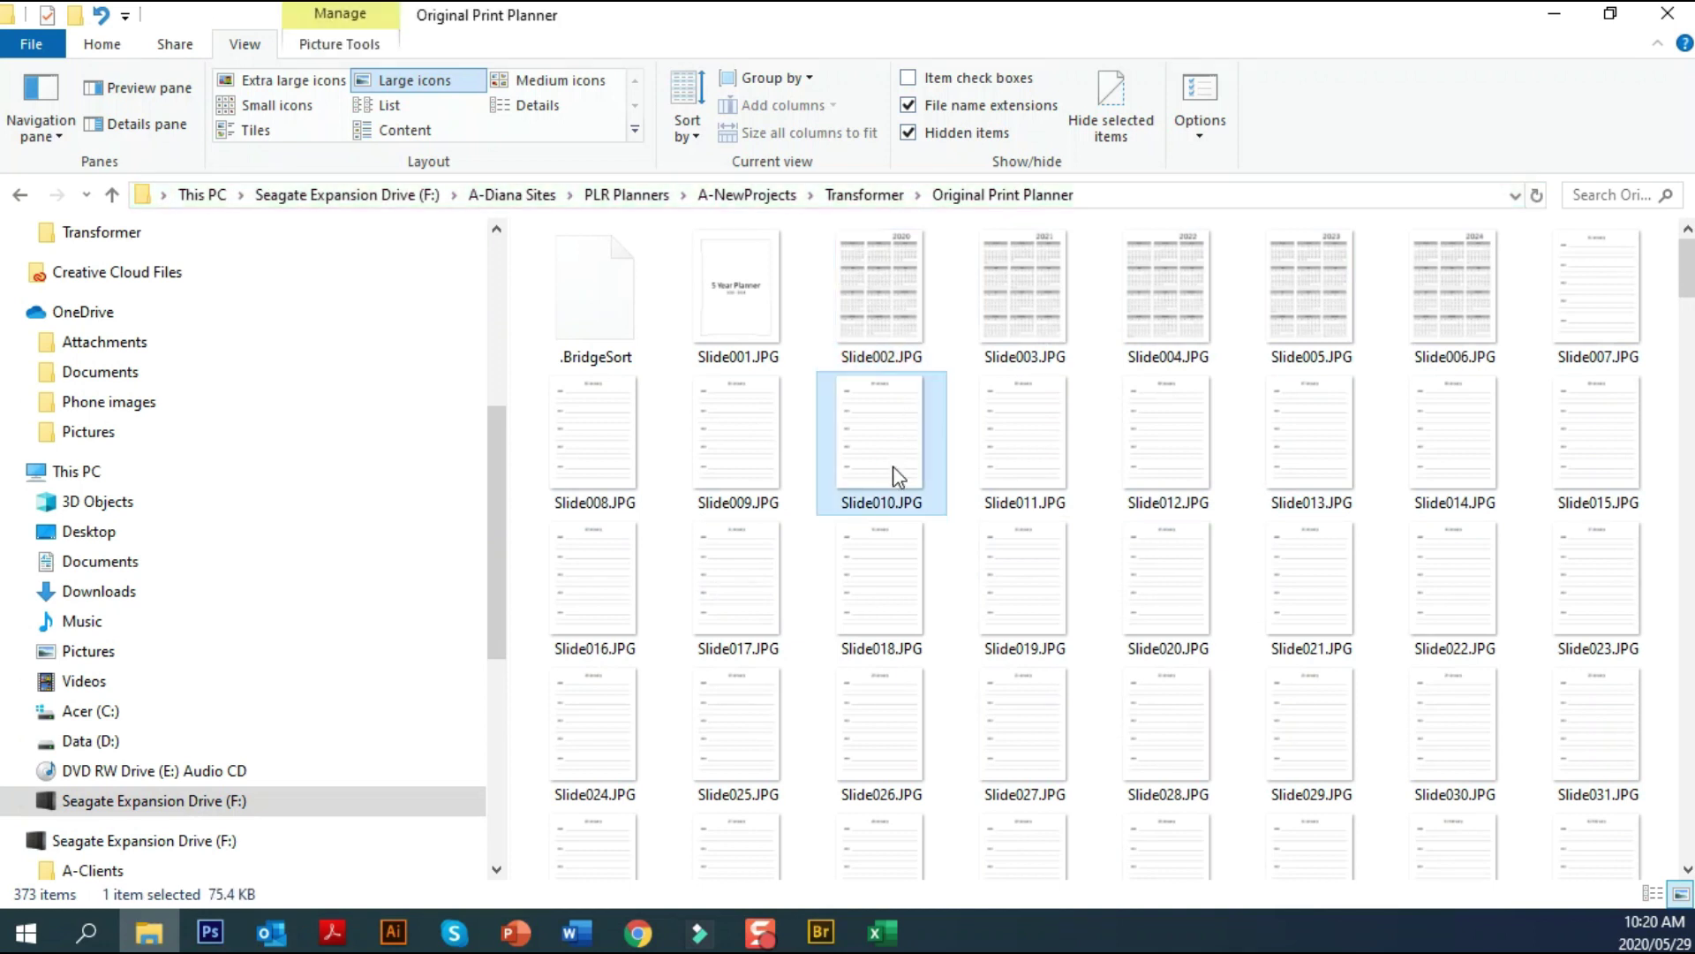
pyautogui.click(600, 297)
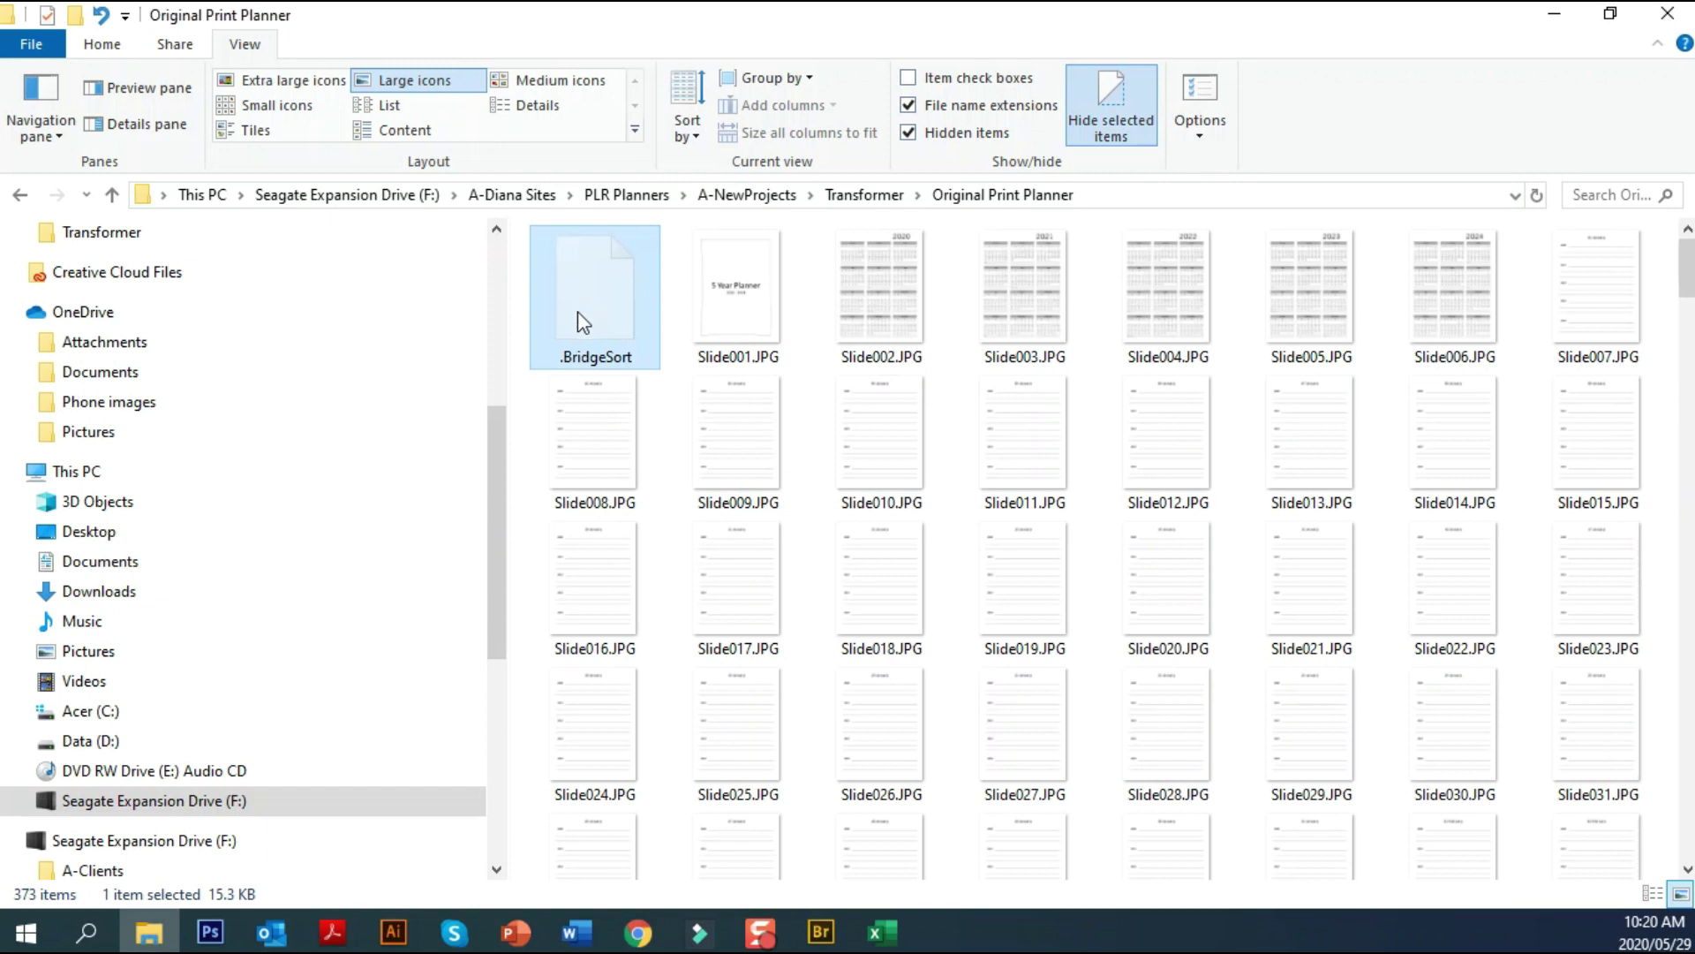
pyautogui.press('Delete')
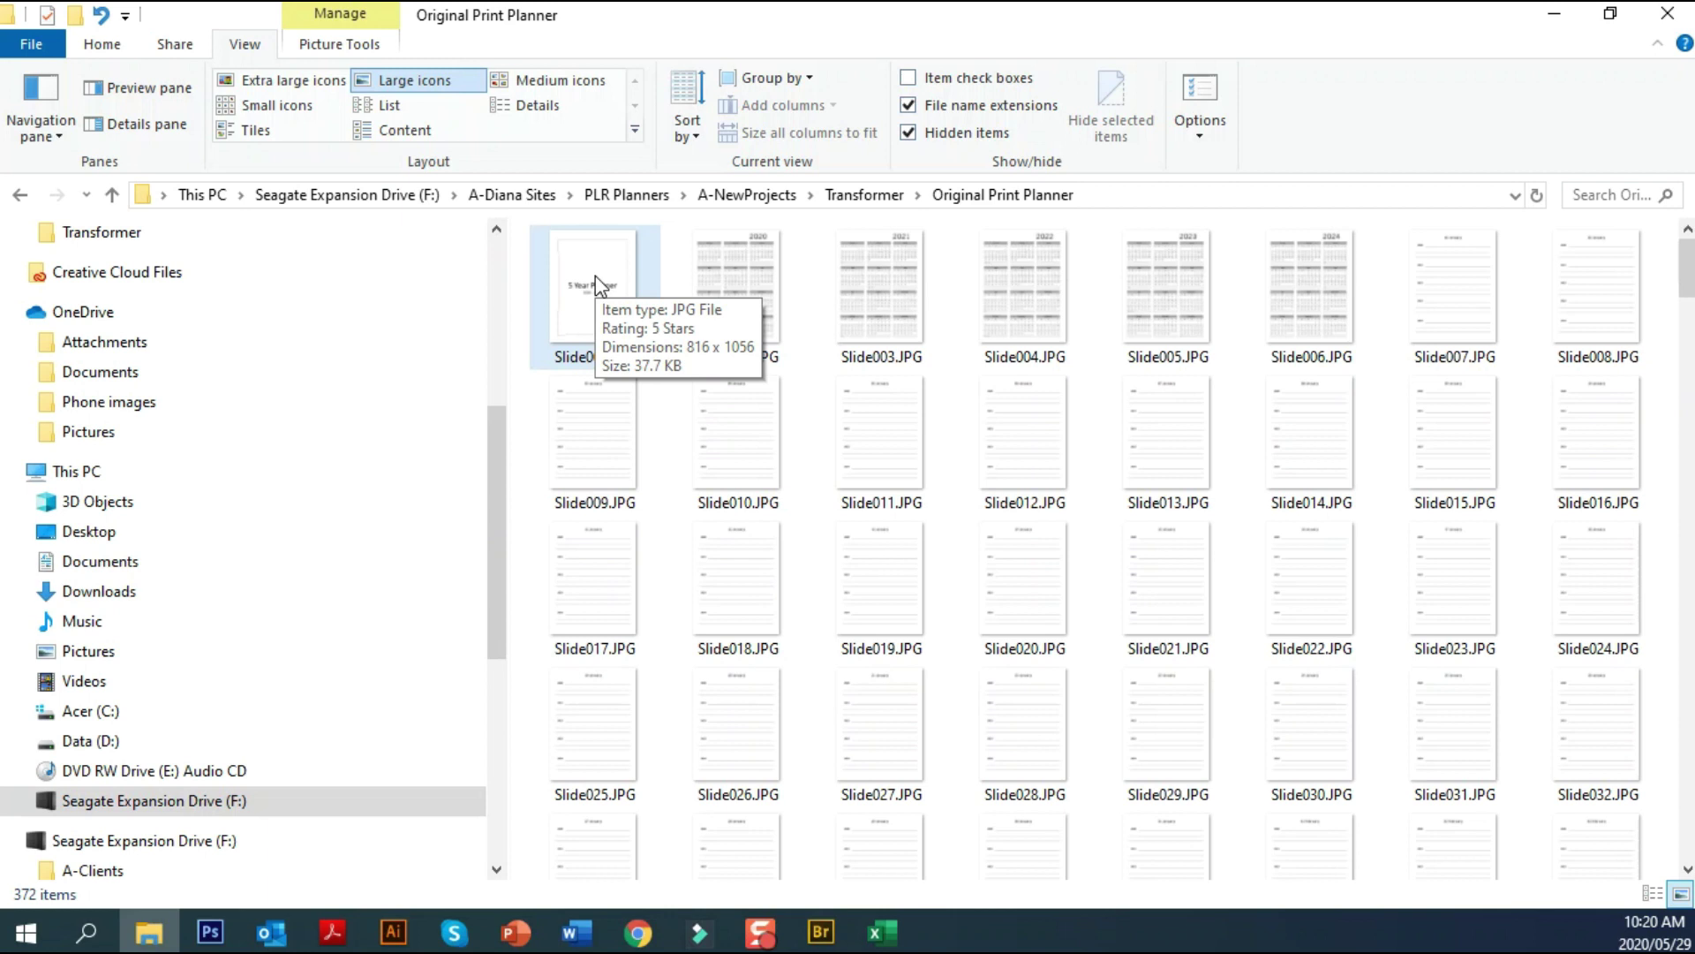
pyautogui.click(595, 275)
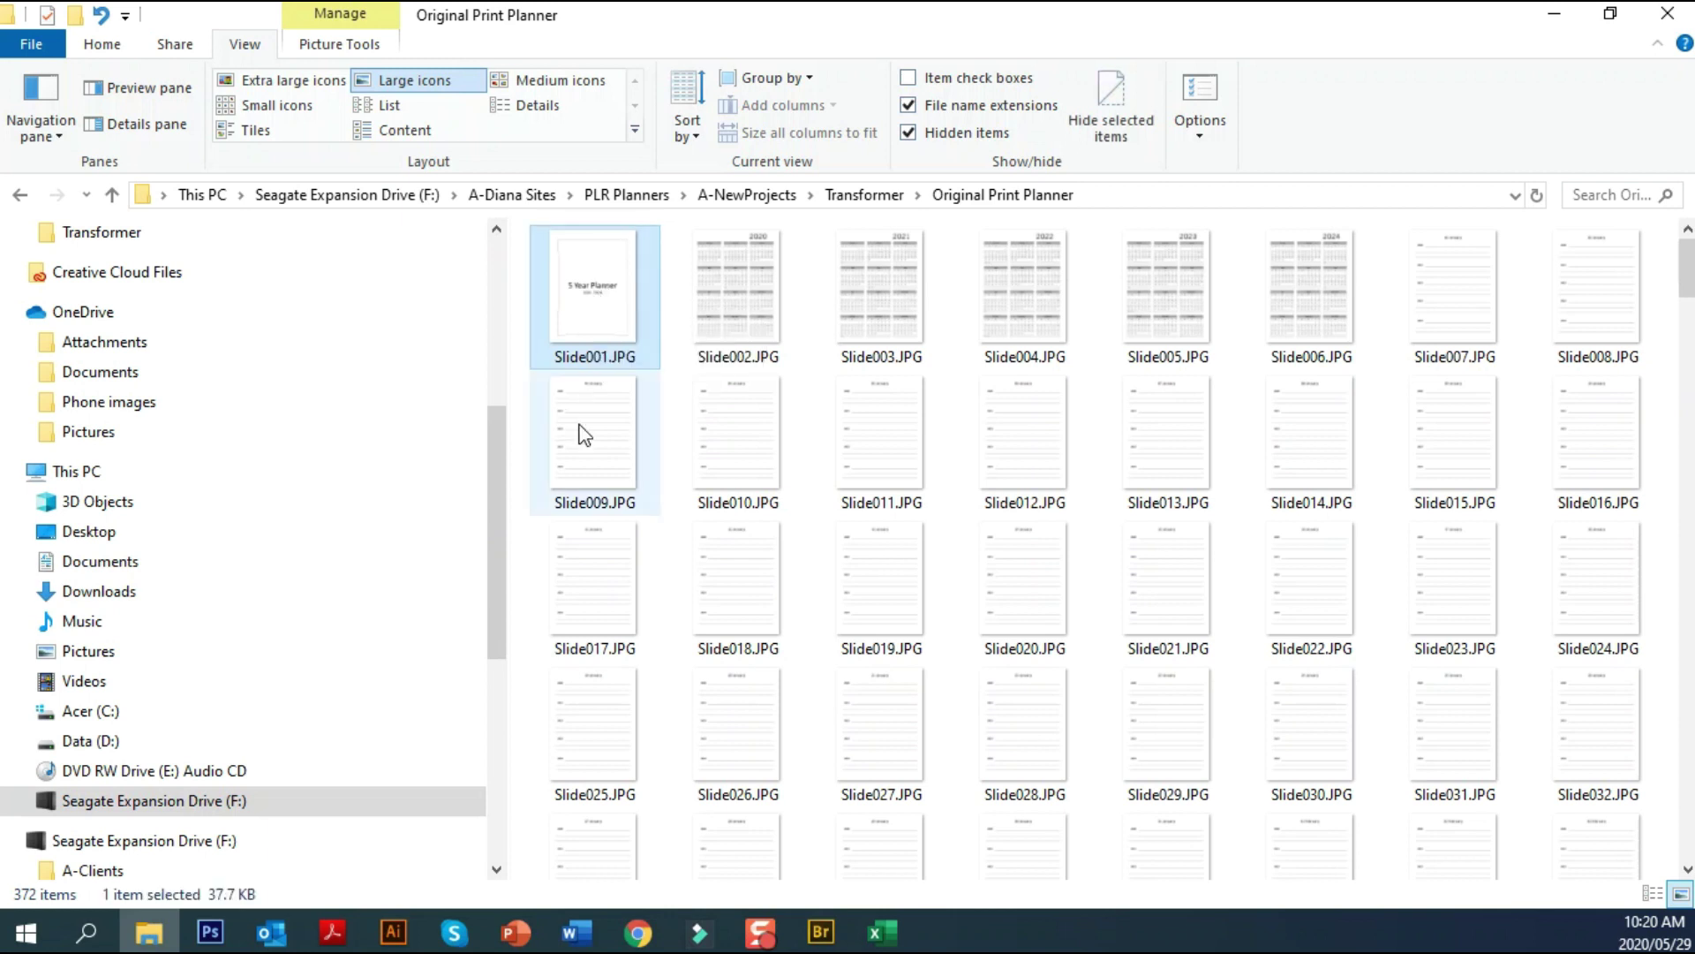
pyautogui.press('Delete')
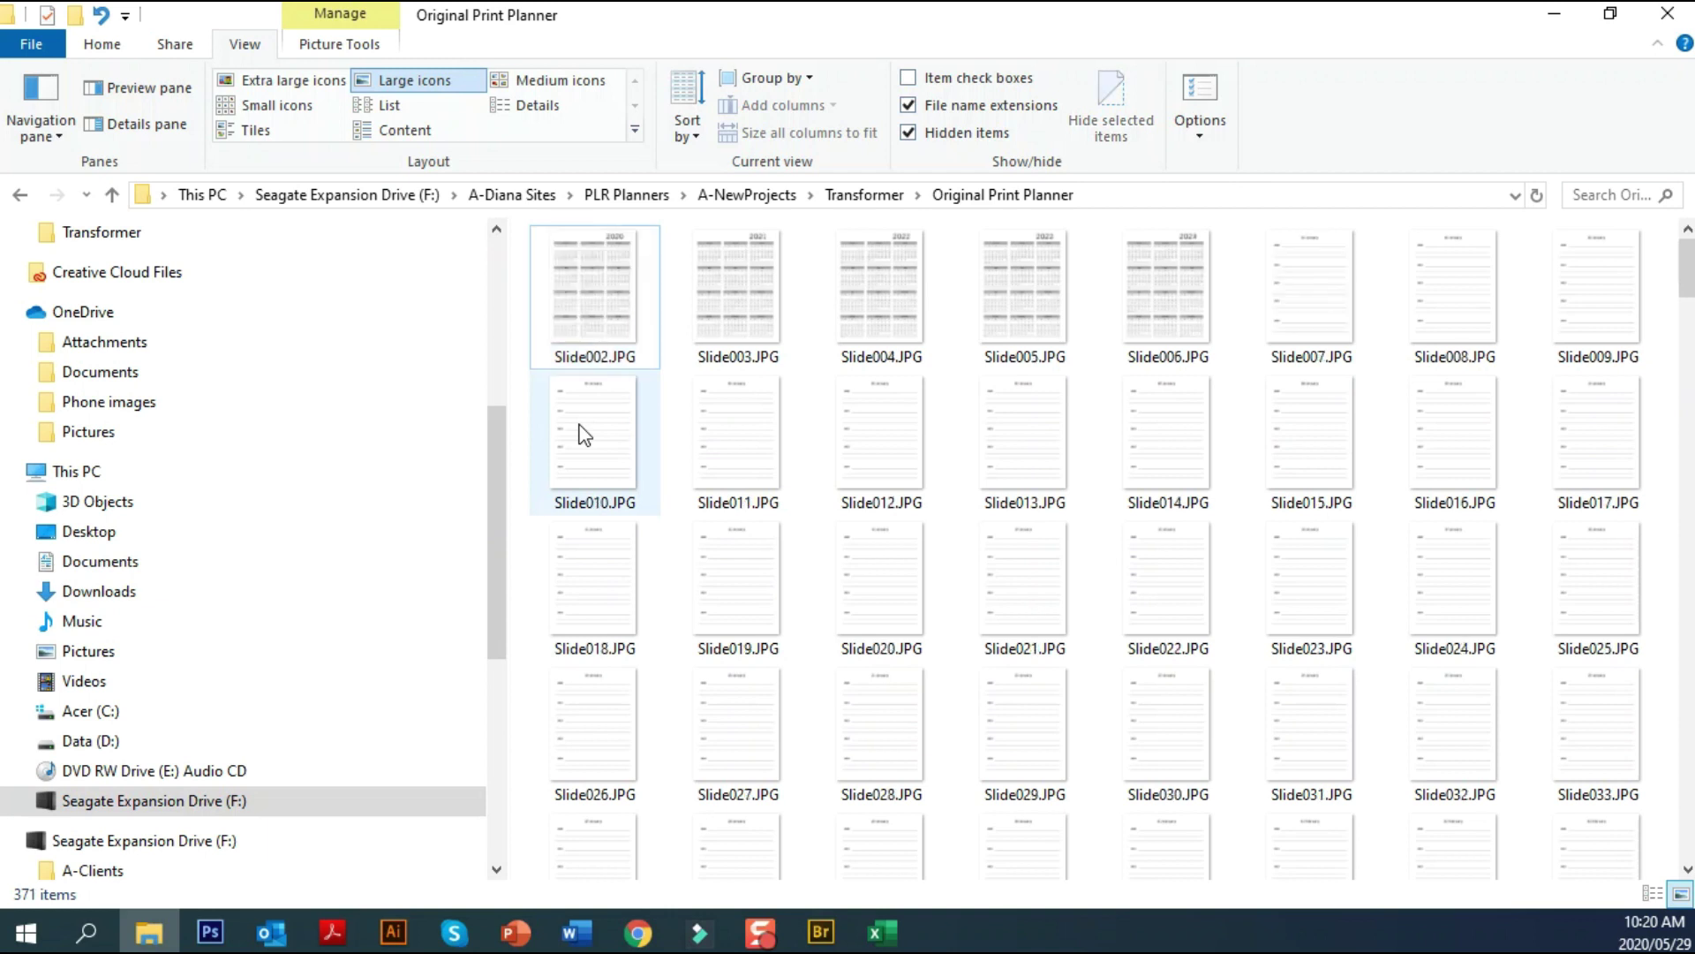
# Copy the paths of all remaining slide images, switch to Replicator Working File.xlsx in Excel and paste them from cell A2
pyautogui.hotkey('ctrl', 'a')
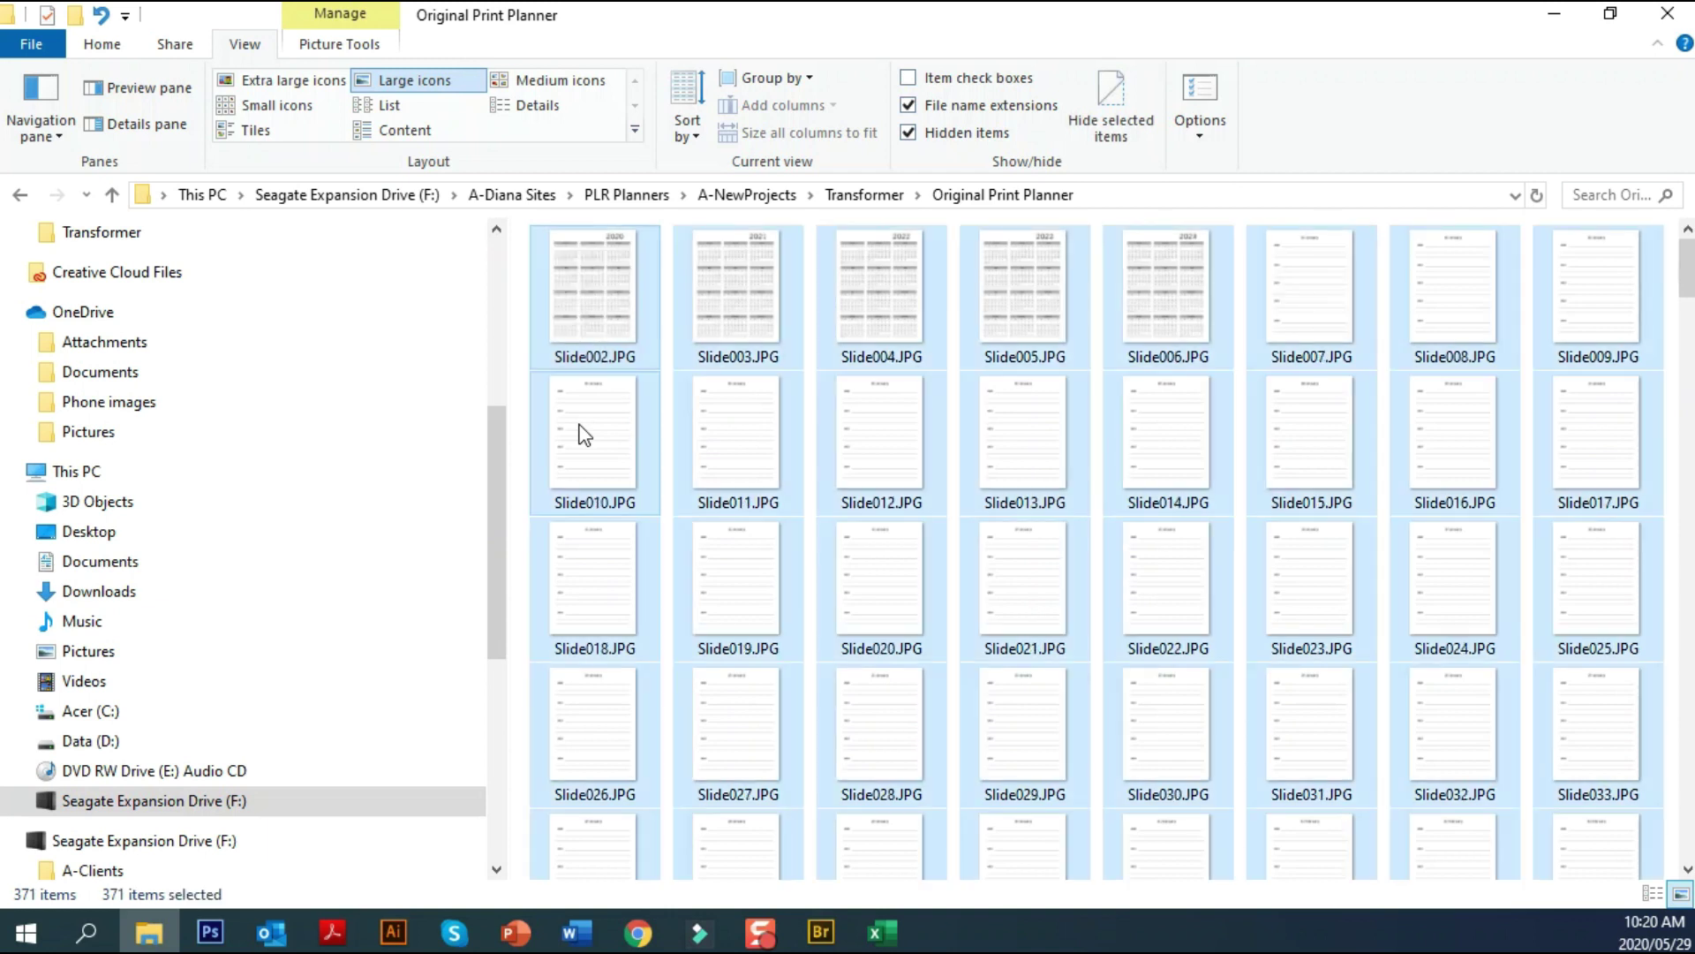
pyautogui.rightClick(606, 435)
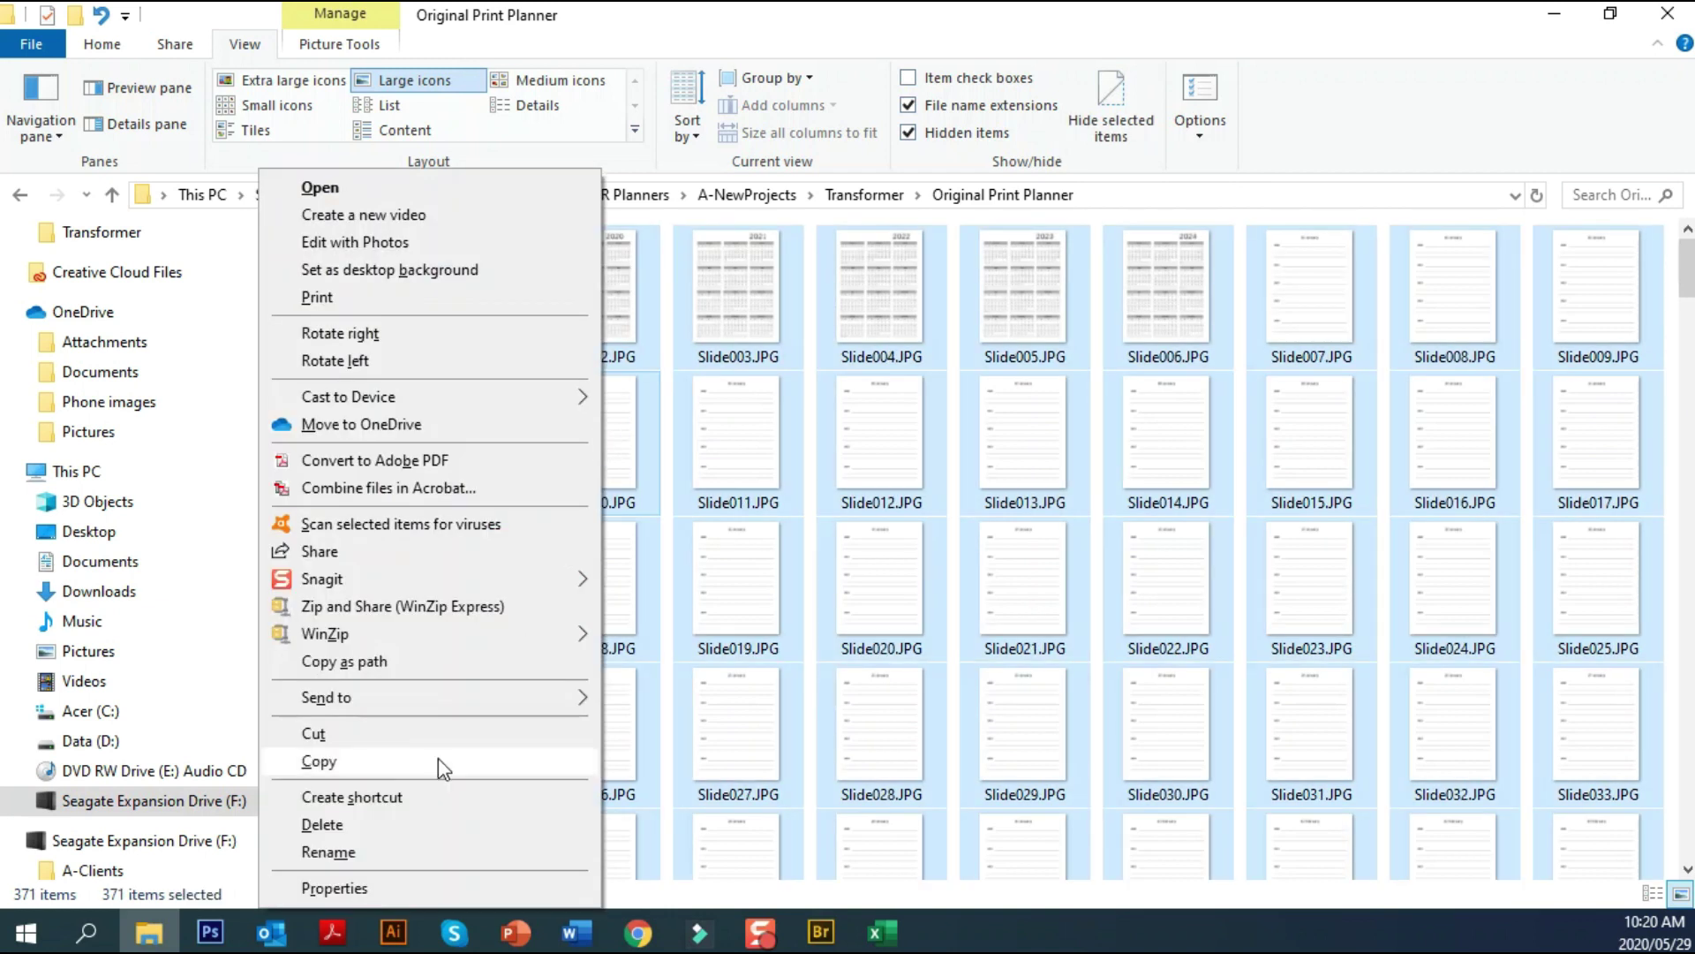
pyautogui.click(389, 664)
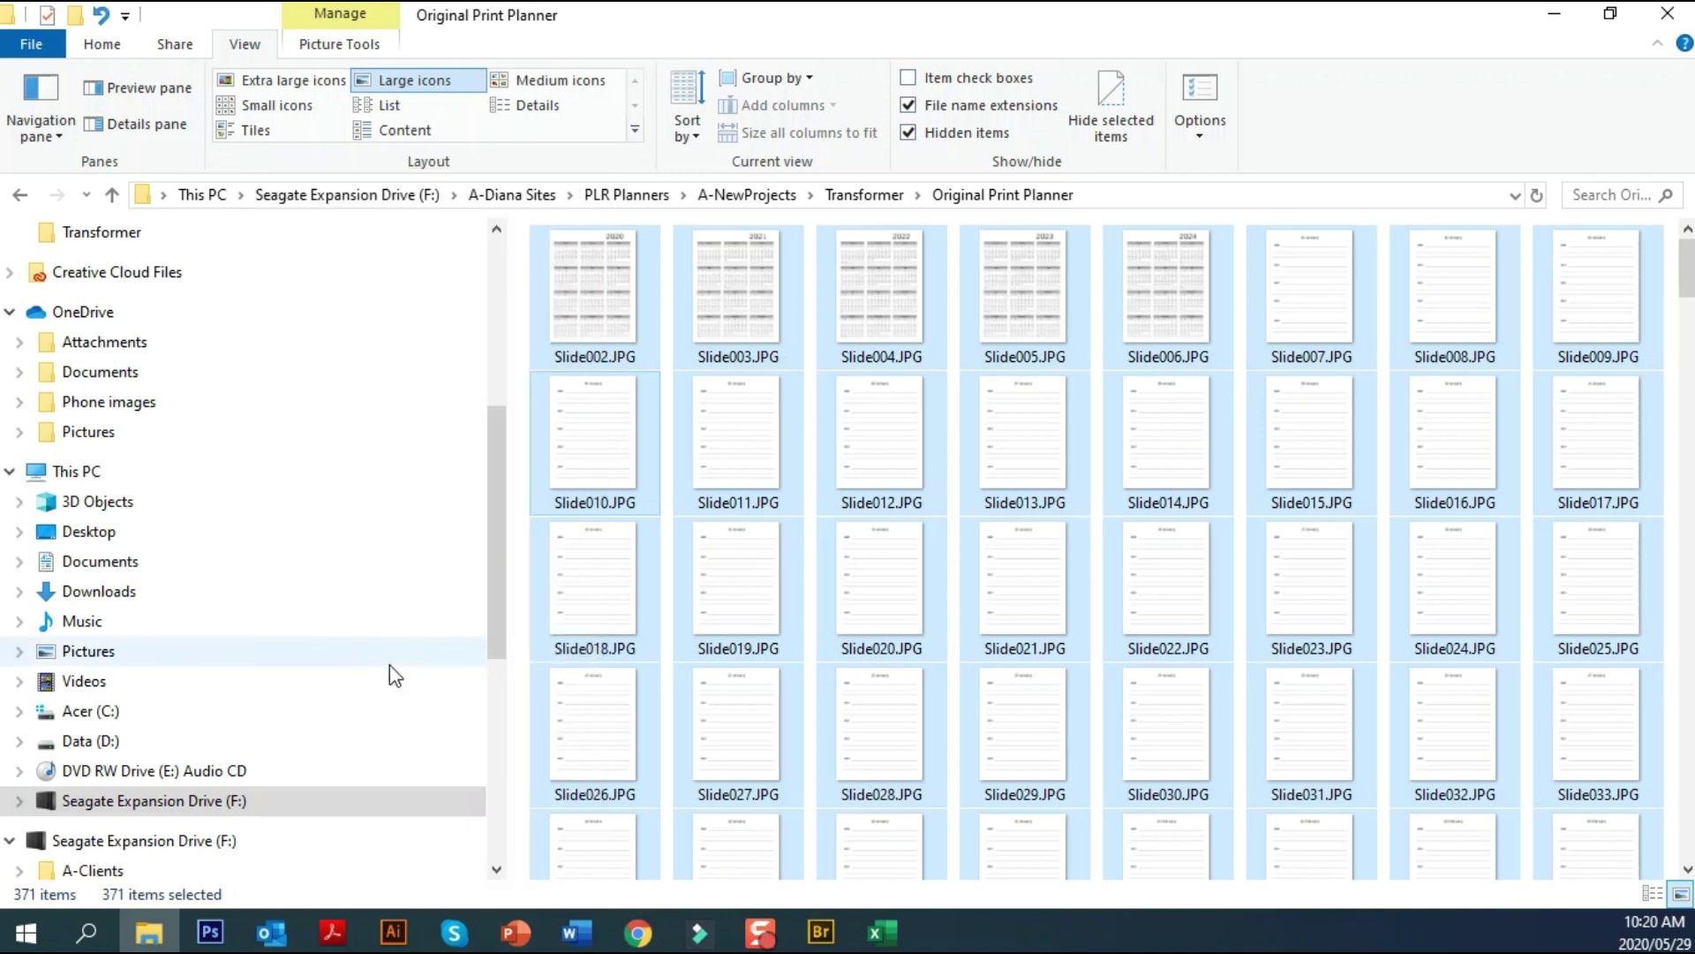
pyautogui.click(874, 936)
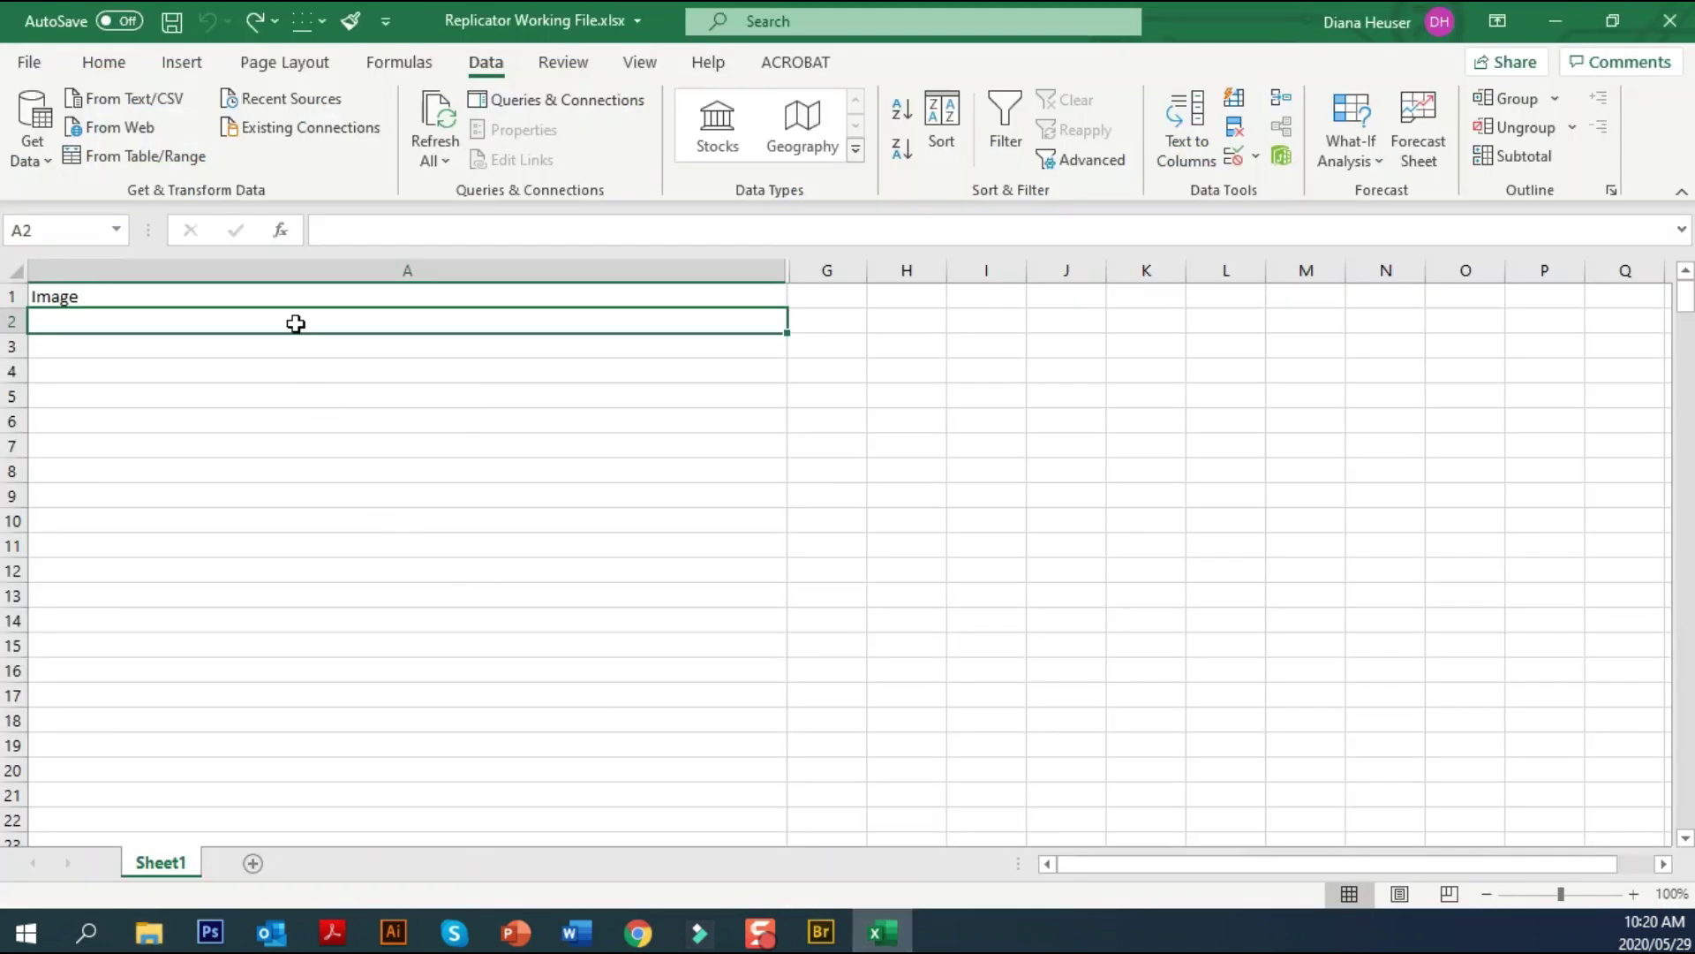
pyautogui.hotkey('ctrl', 'v')
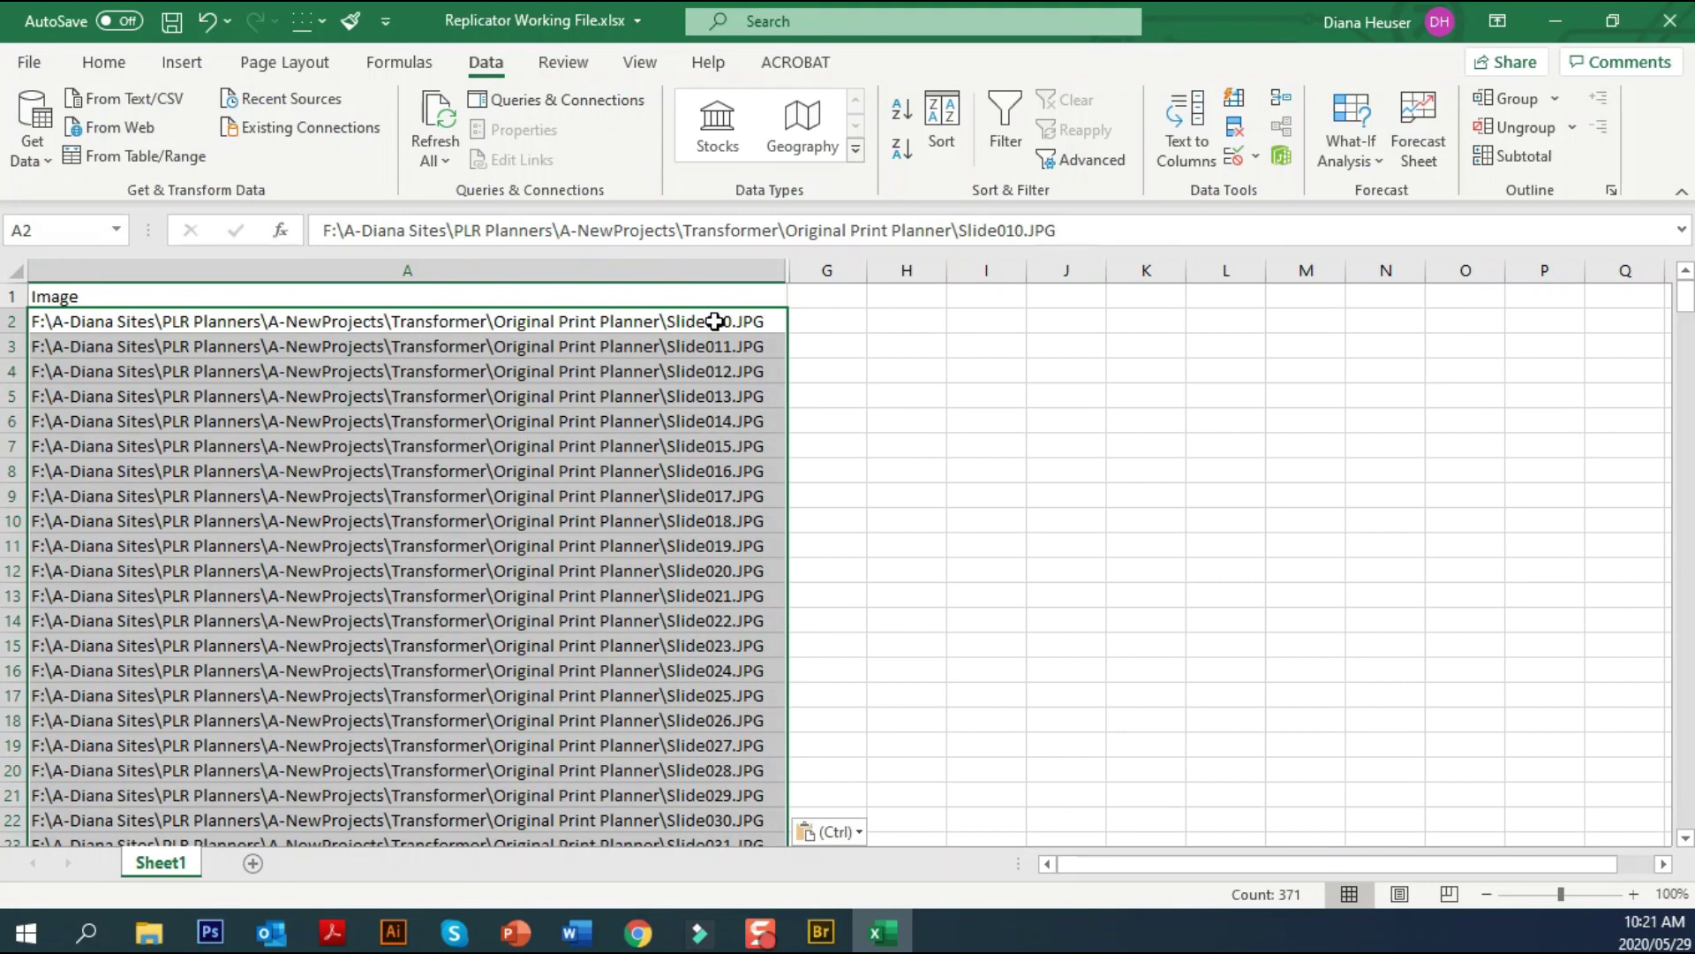
# Add a filter to column A and sort only that column by Image on cell values from A to Z, treating row 1 as headers
pyautogui.click(416, 270)
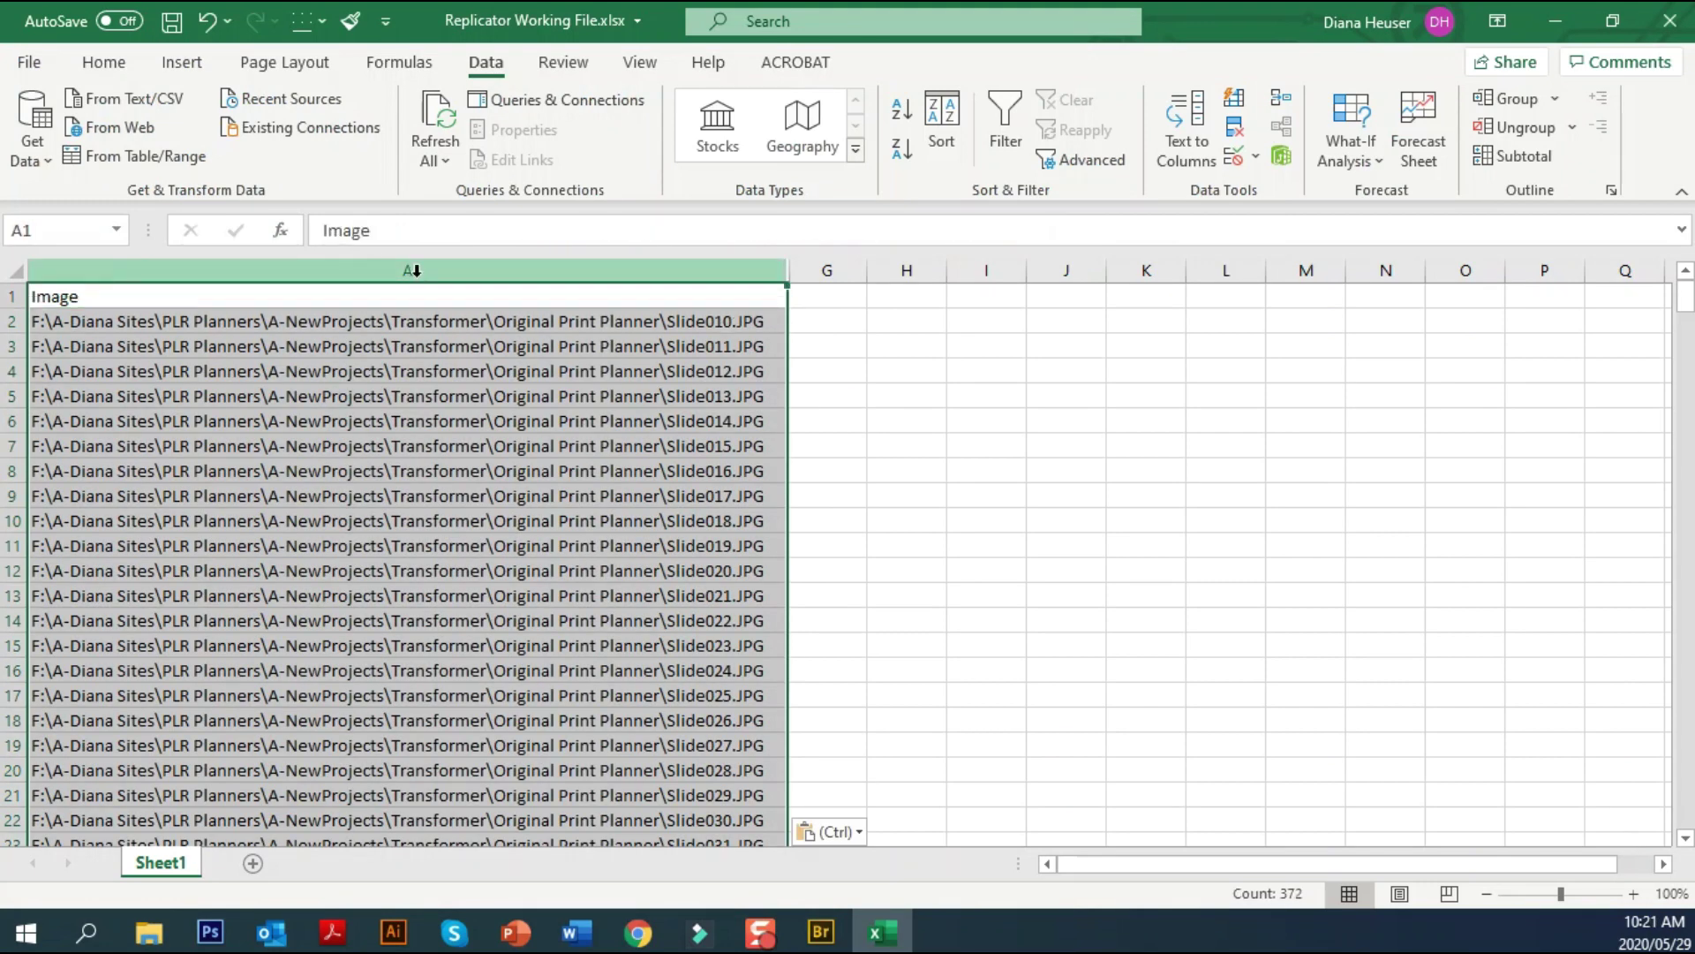
pyautogui.click(1006, 124)
pyautogui.click(941, 124)
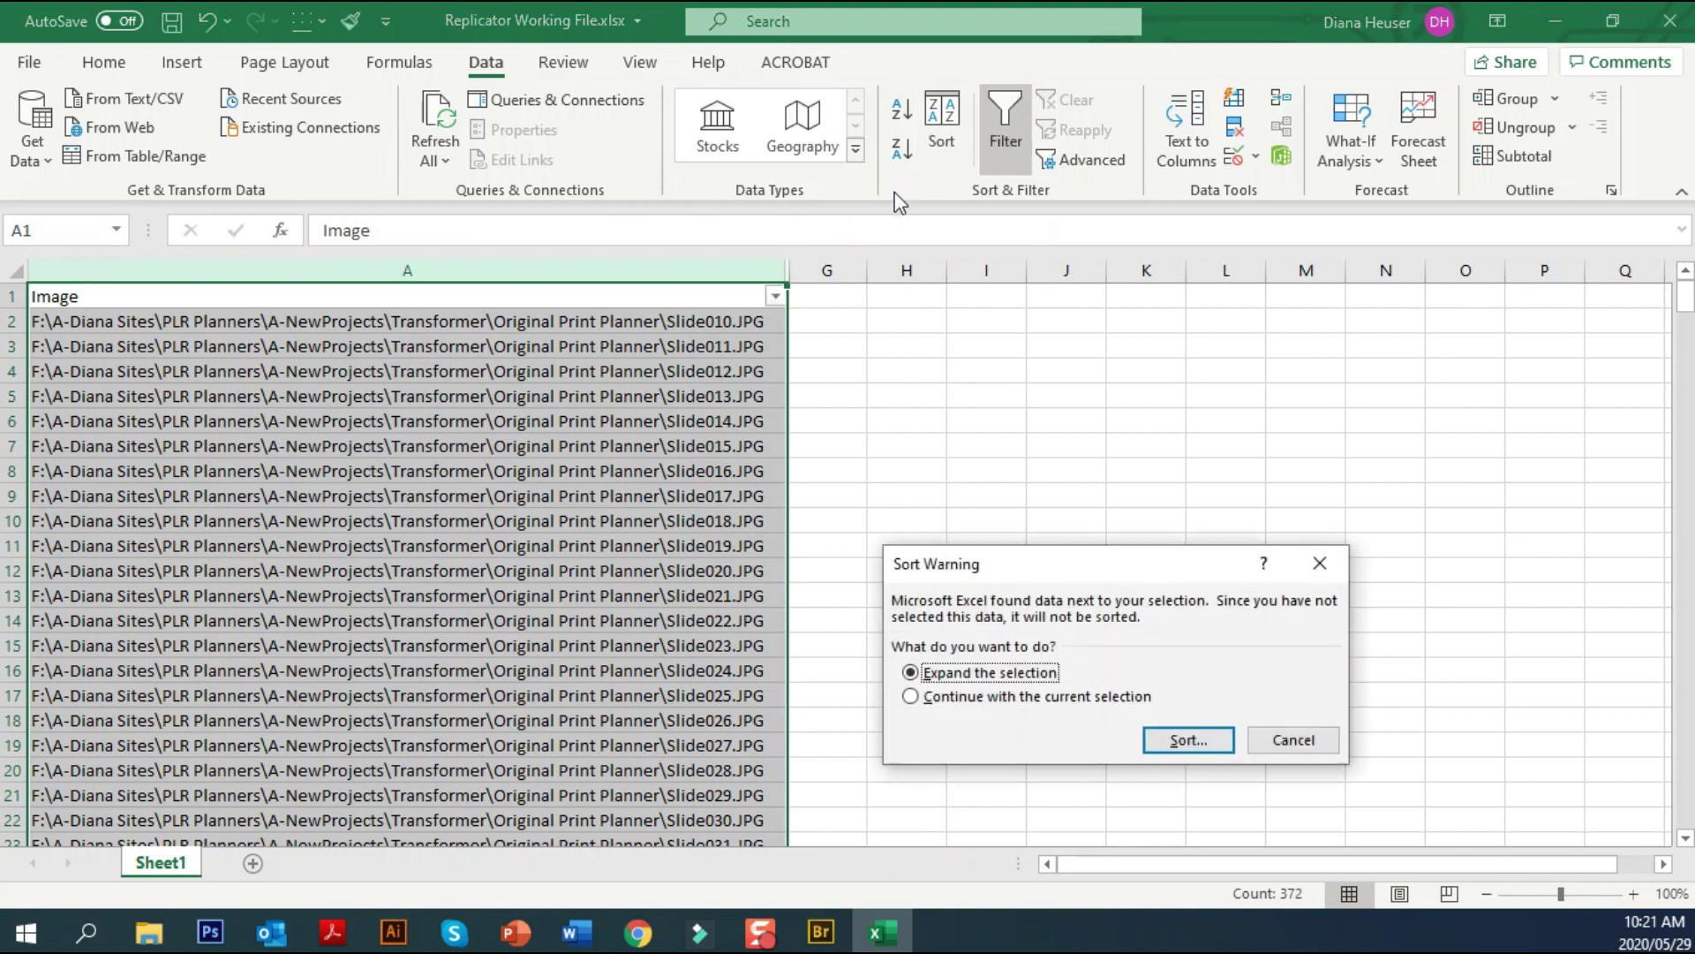
pyautogui.click(1032, 697)
pyautogui.click(1186, 747)
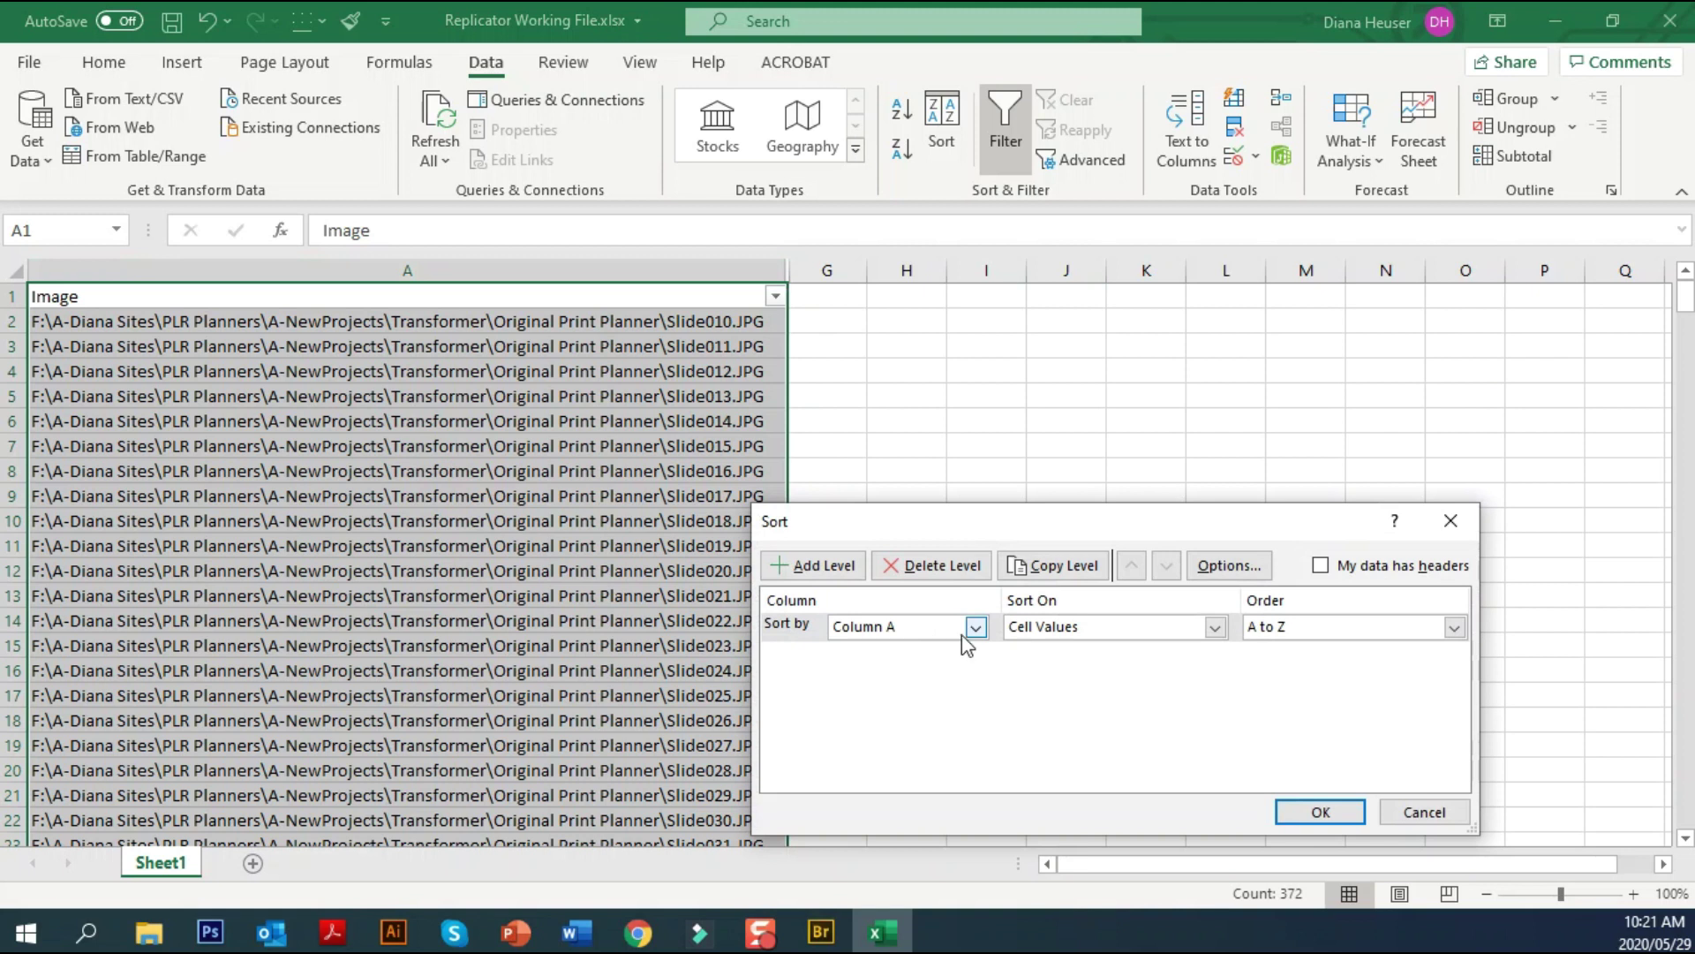
pyautogui.click(1320, 565)
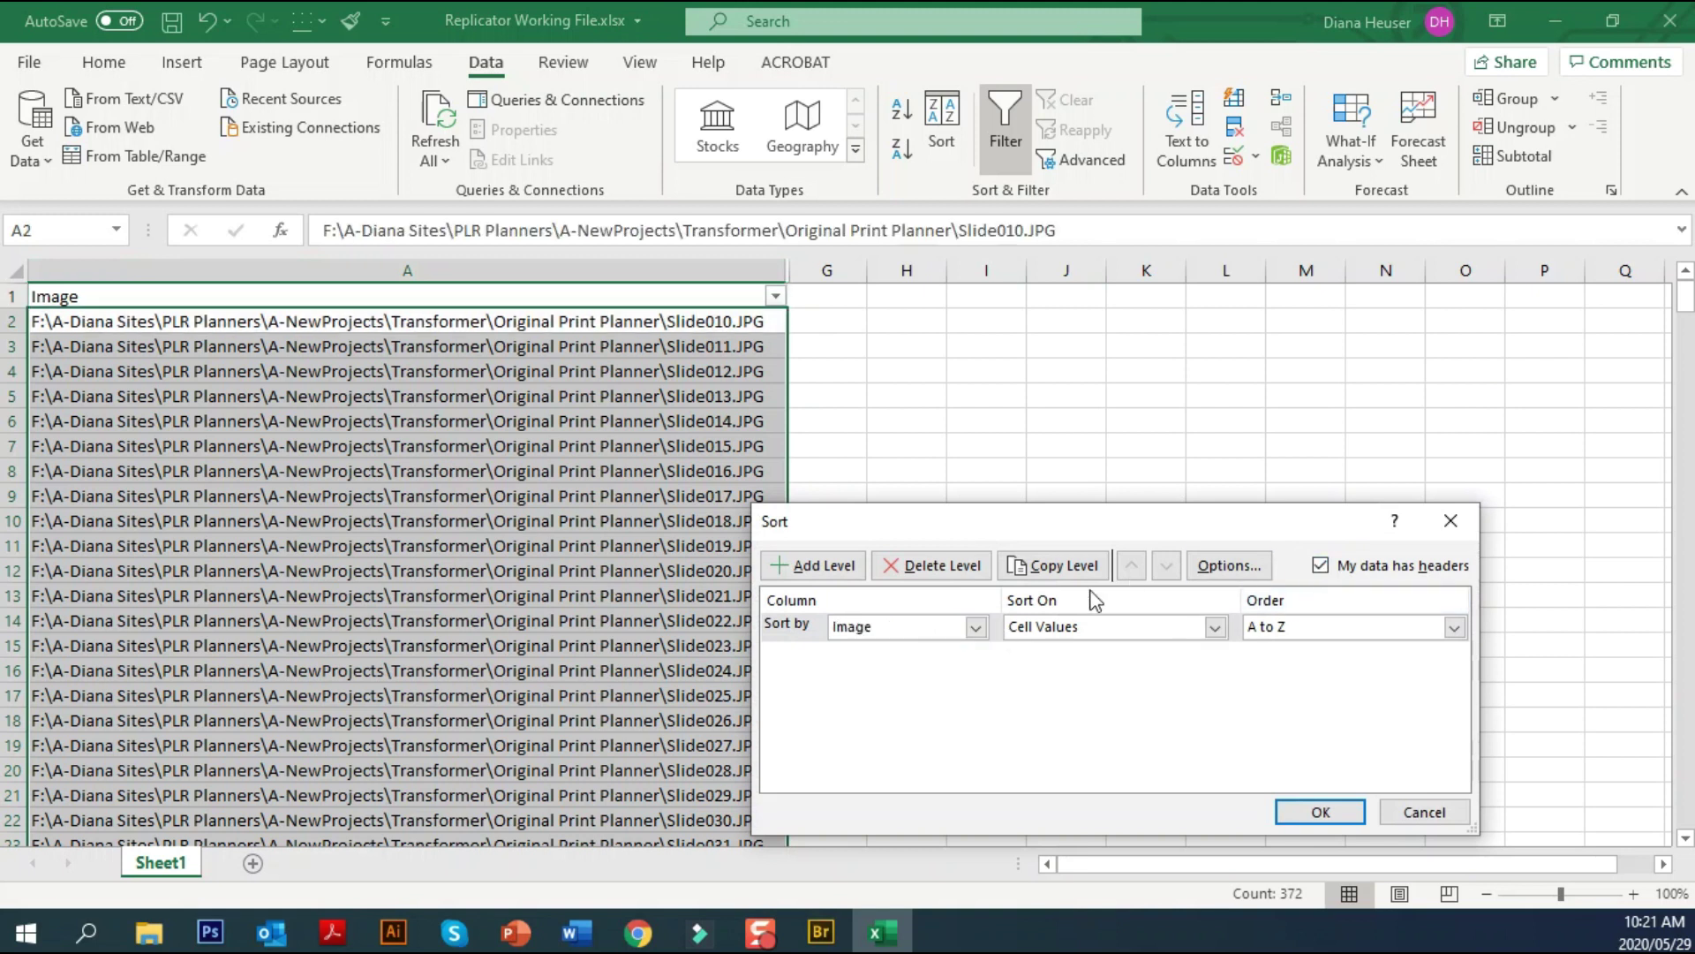
pyautogui.click(1307, 814)
# Check that the sorted image paths in column A follow the slide numbers in sequence
pyautogui.click(684, 318)
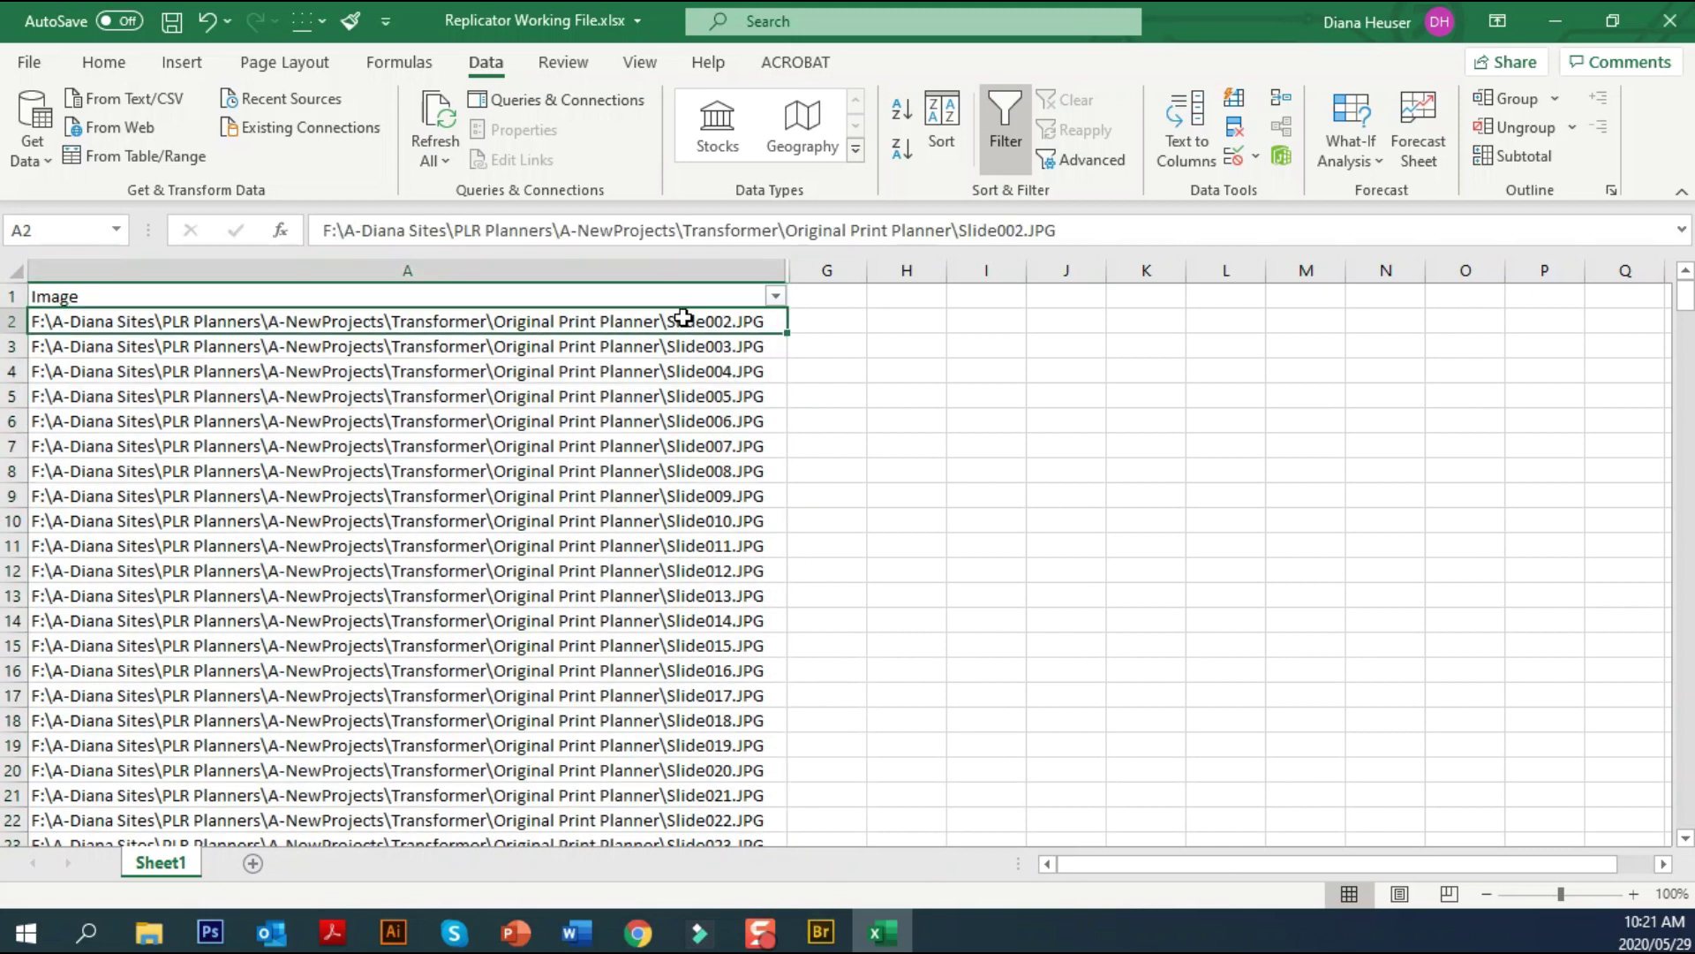
pyautogui.click(696, 345)
pyautogui.click(717, 373)
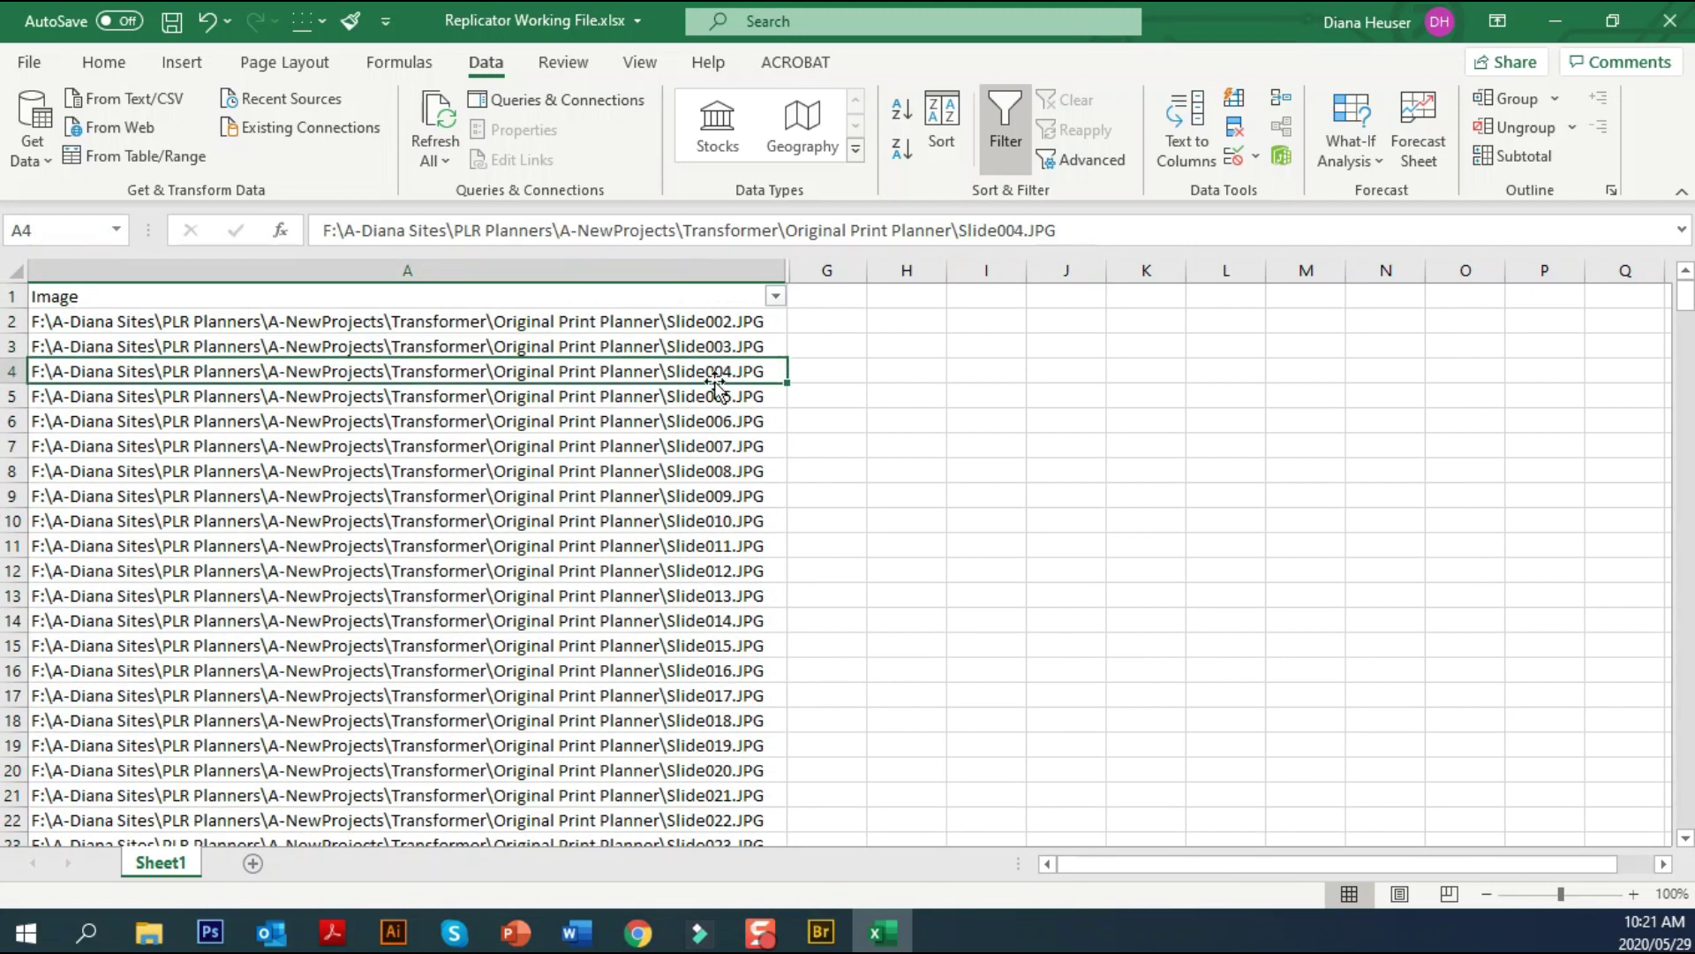
pyautogui.click(704, 397)
pyautogui.scroll(-13, 697, 538)
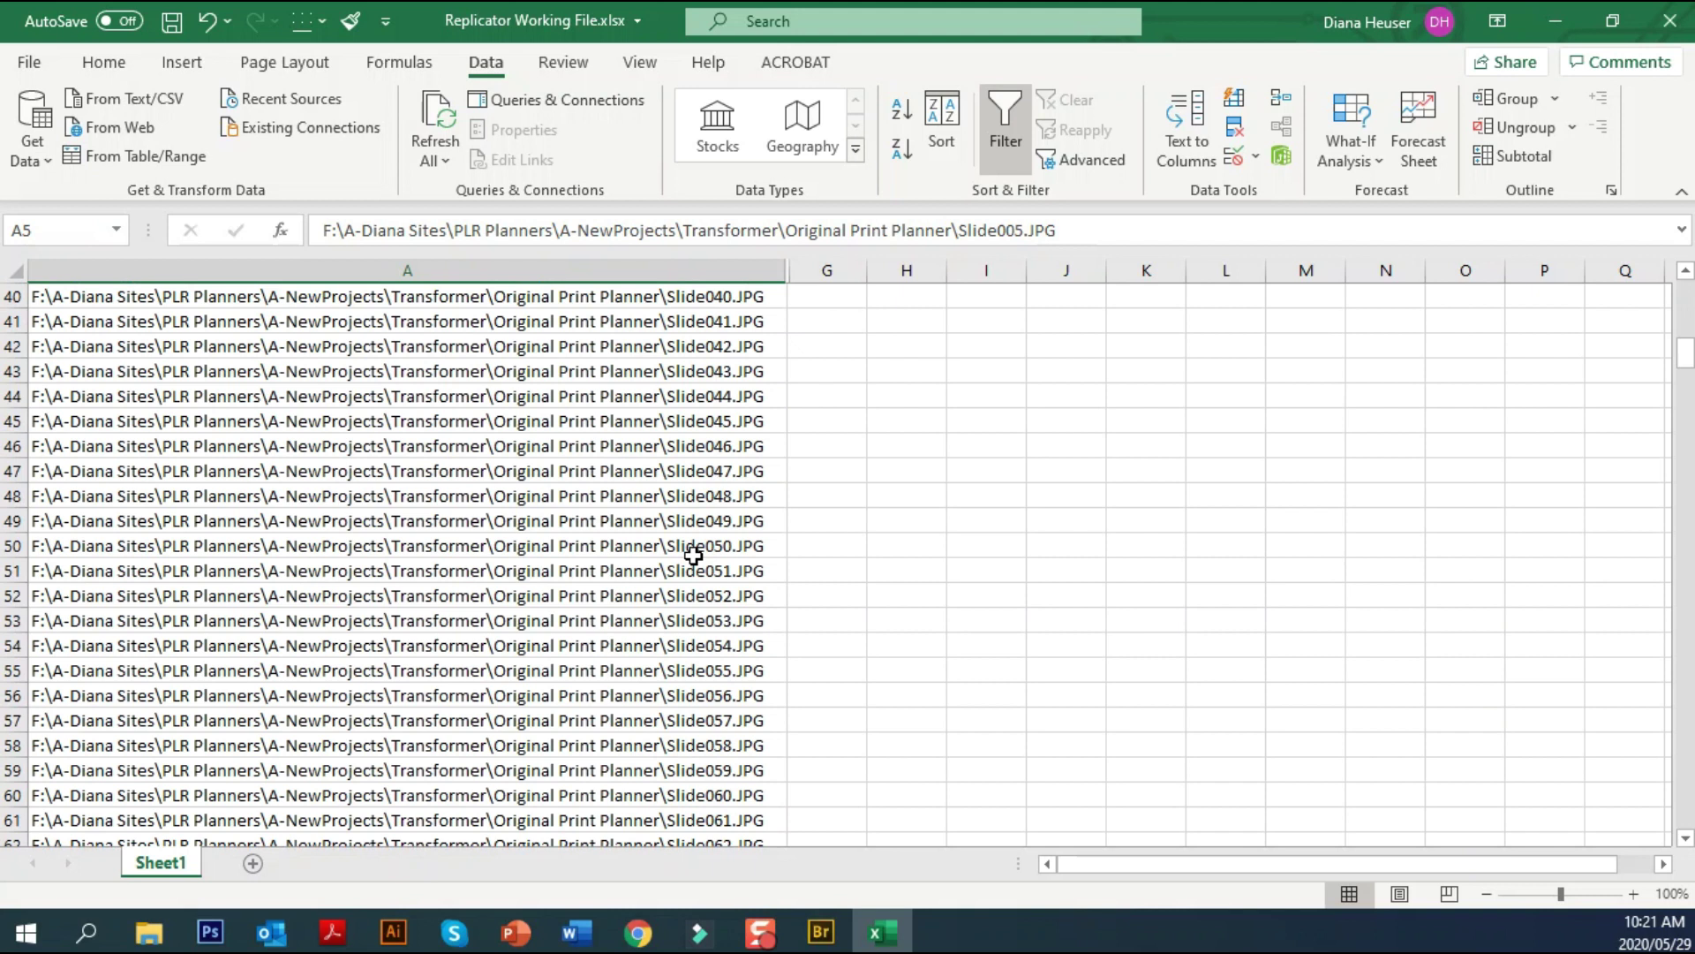
pyautogui.scroll(13, 677, 530)
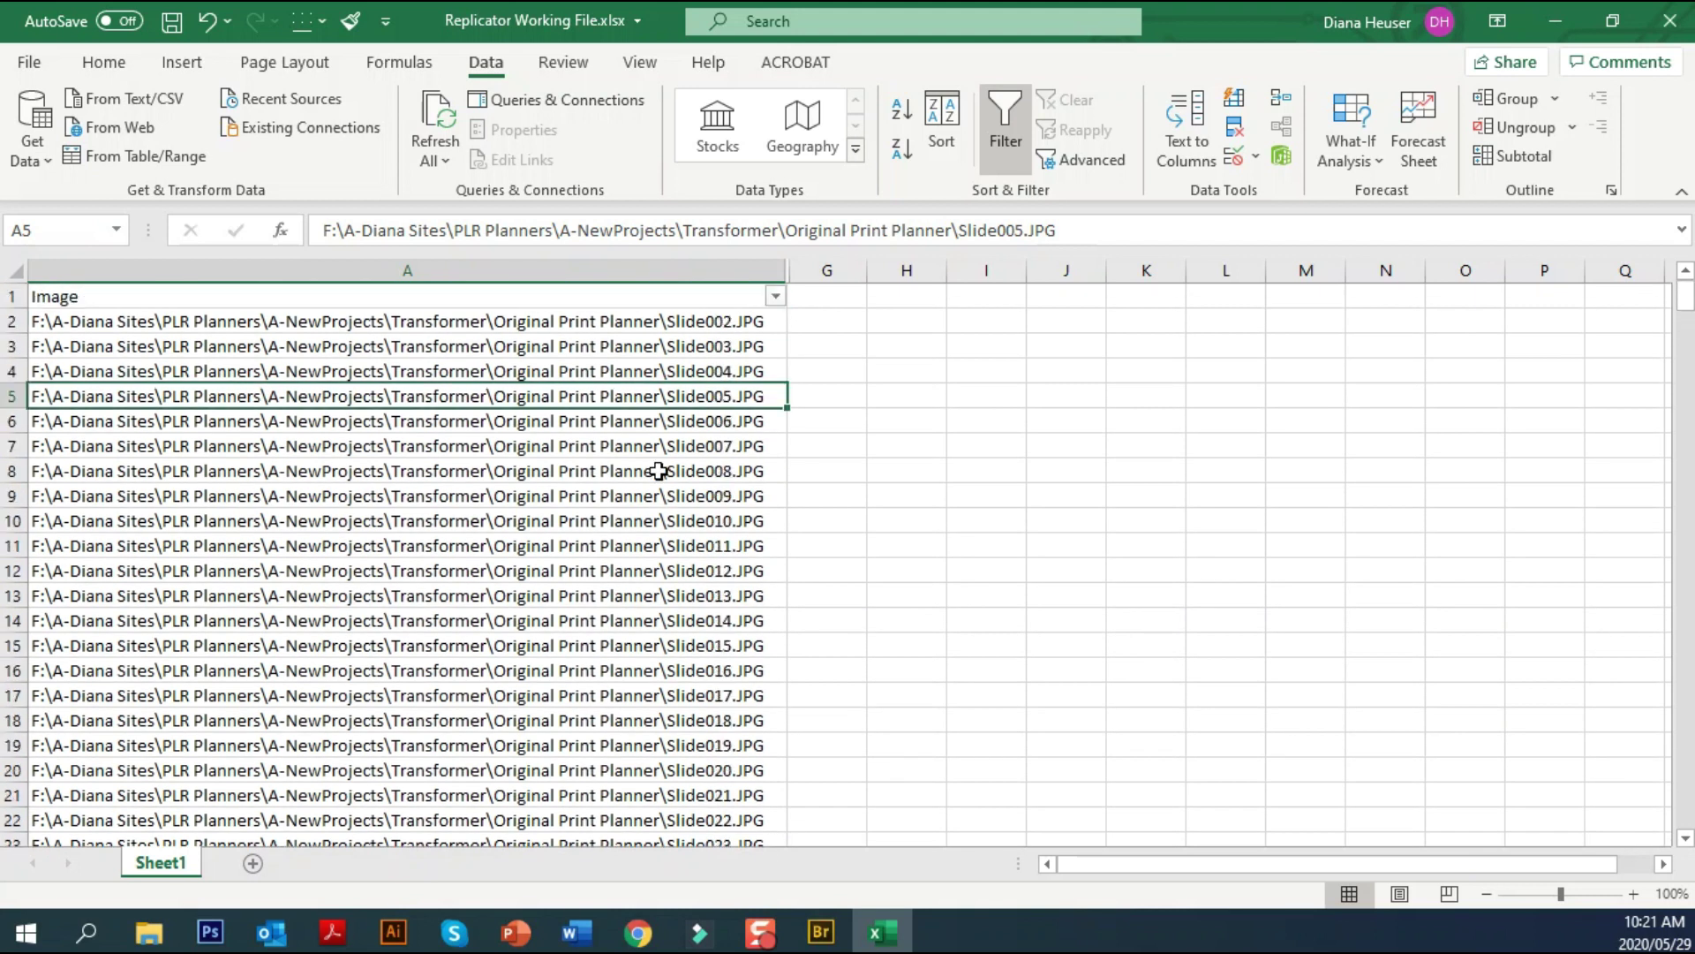
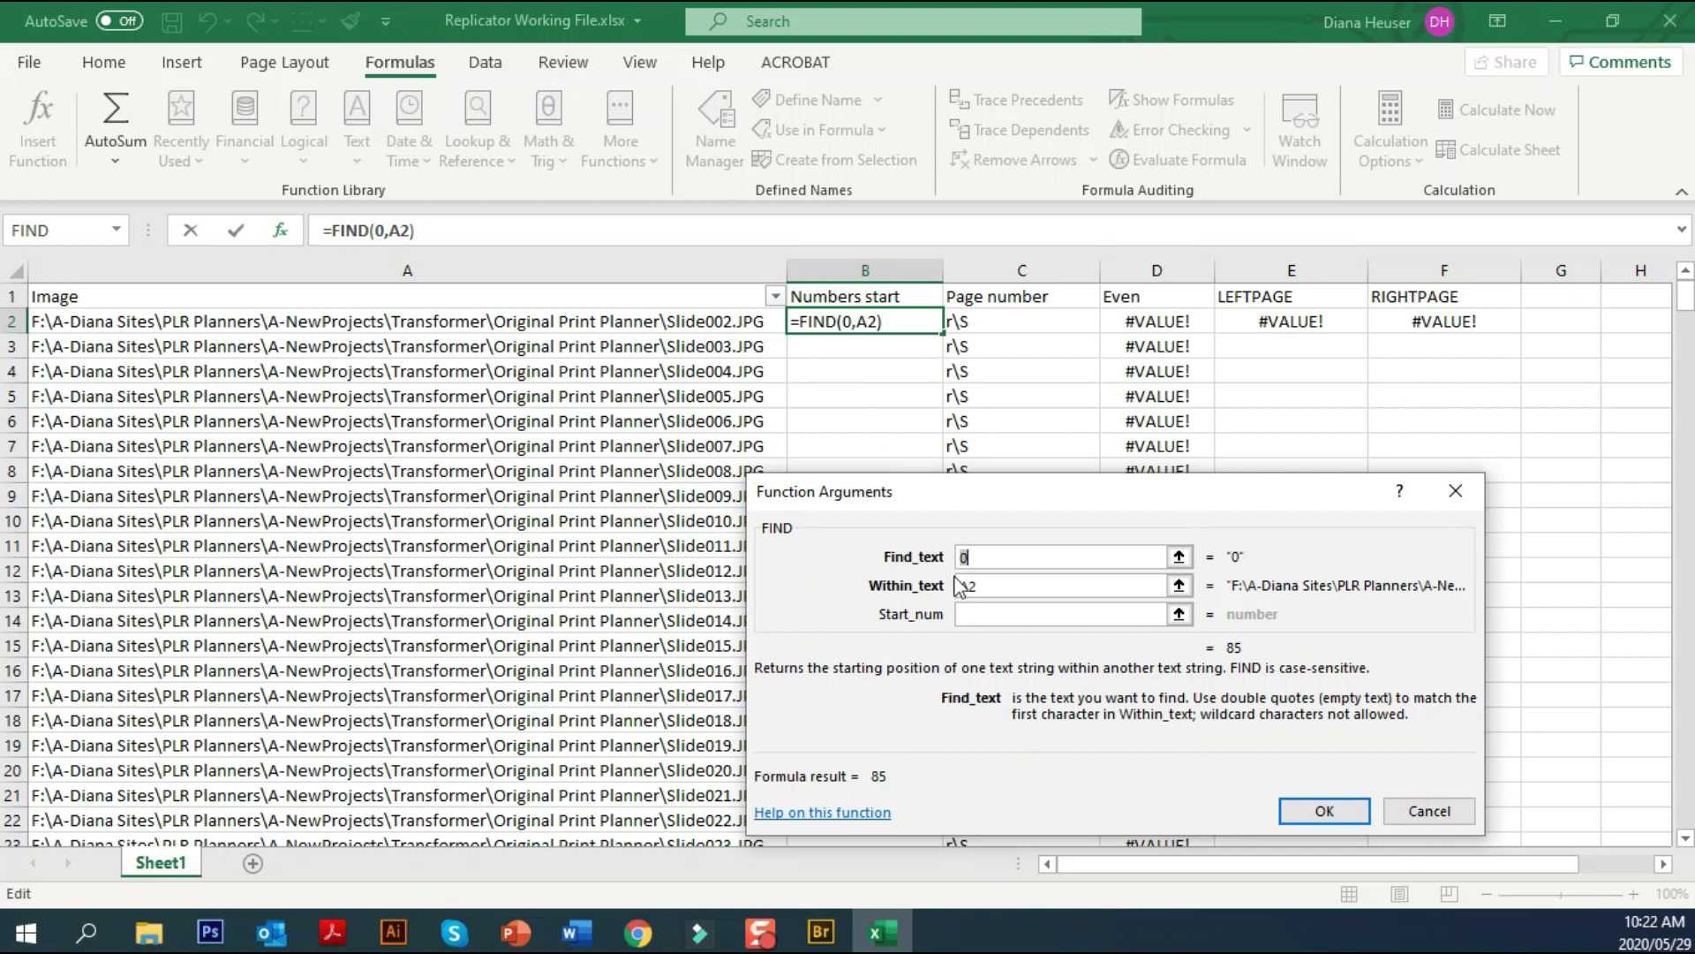
# Set the Numbers start formula in cell B2 to =FIND(0,A2+A2) through the FIND function arguments
pyautogui.write('+')
pyautogui.click(690, 320)
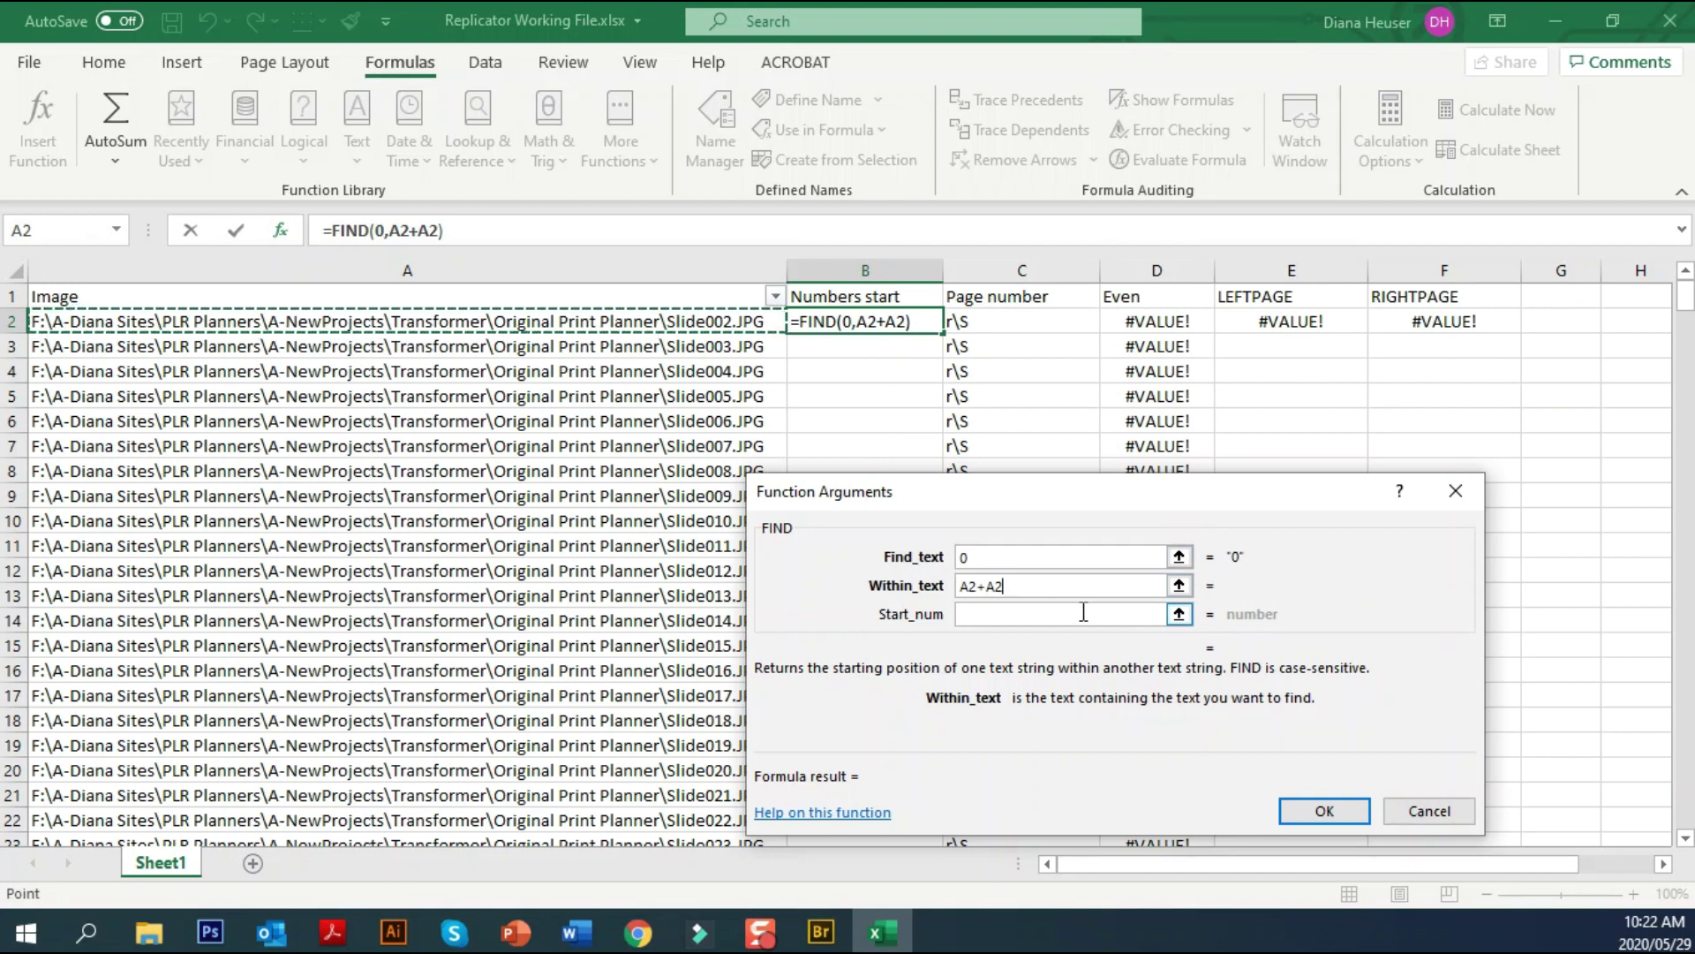
pyautogui.click(1319, 813)
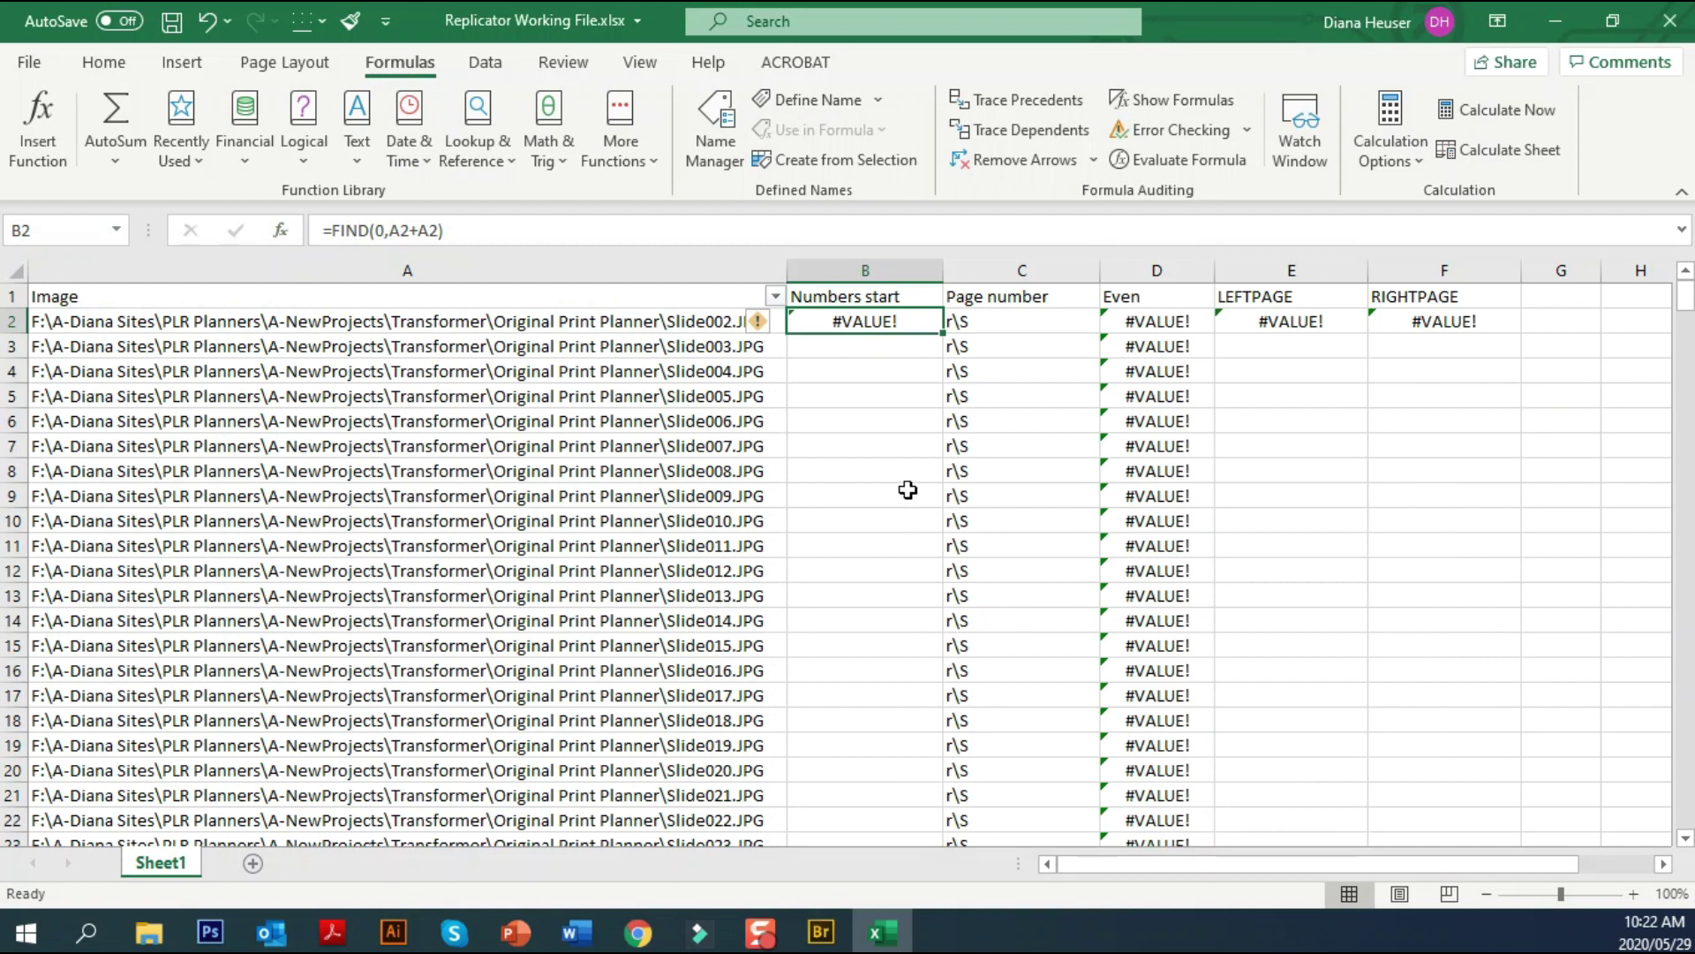
# Undo the last formula change in B2 and set the Page number formula in C2 to =MID(A2,85,3) through the MID function arguments
pyautogui.hotkey('ctrl', 'z')
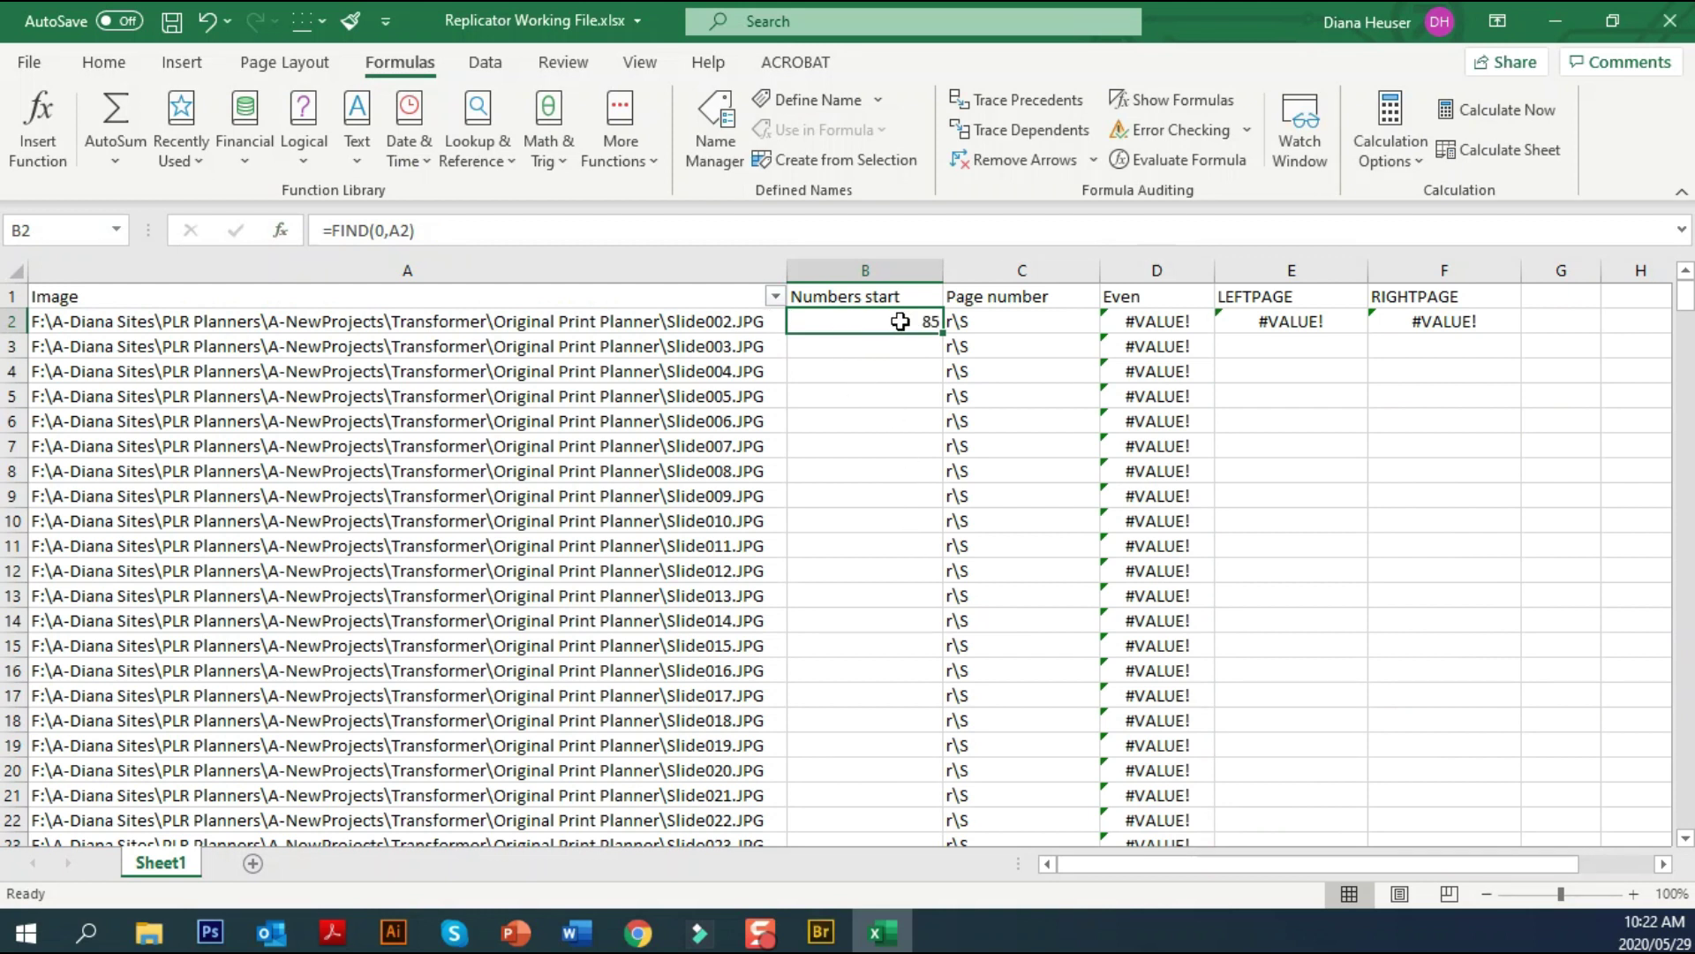
pyautogui.click(989, 322)
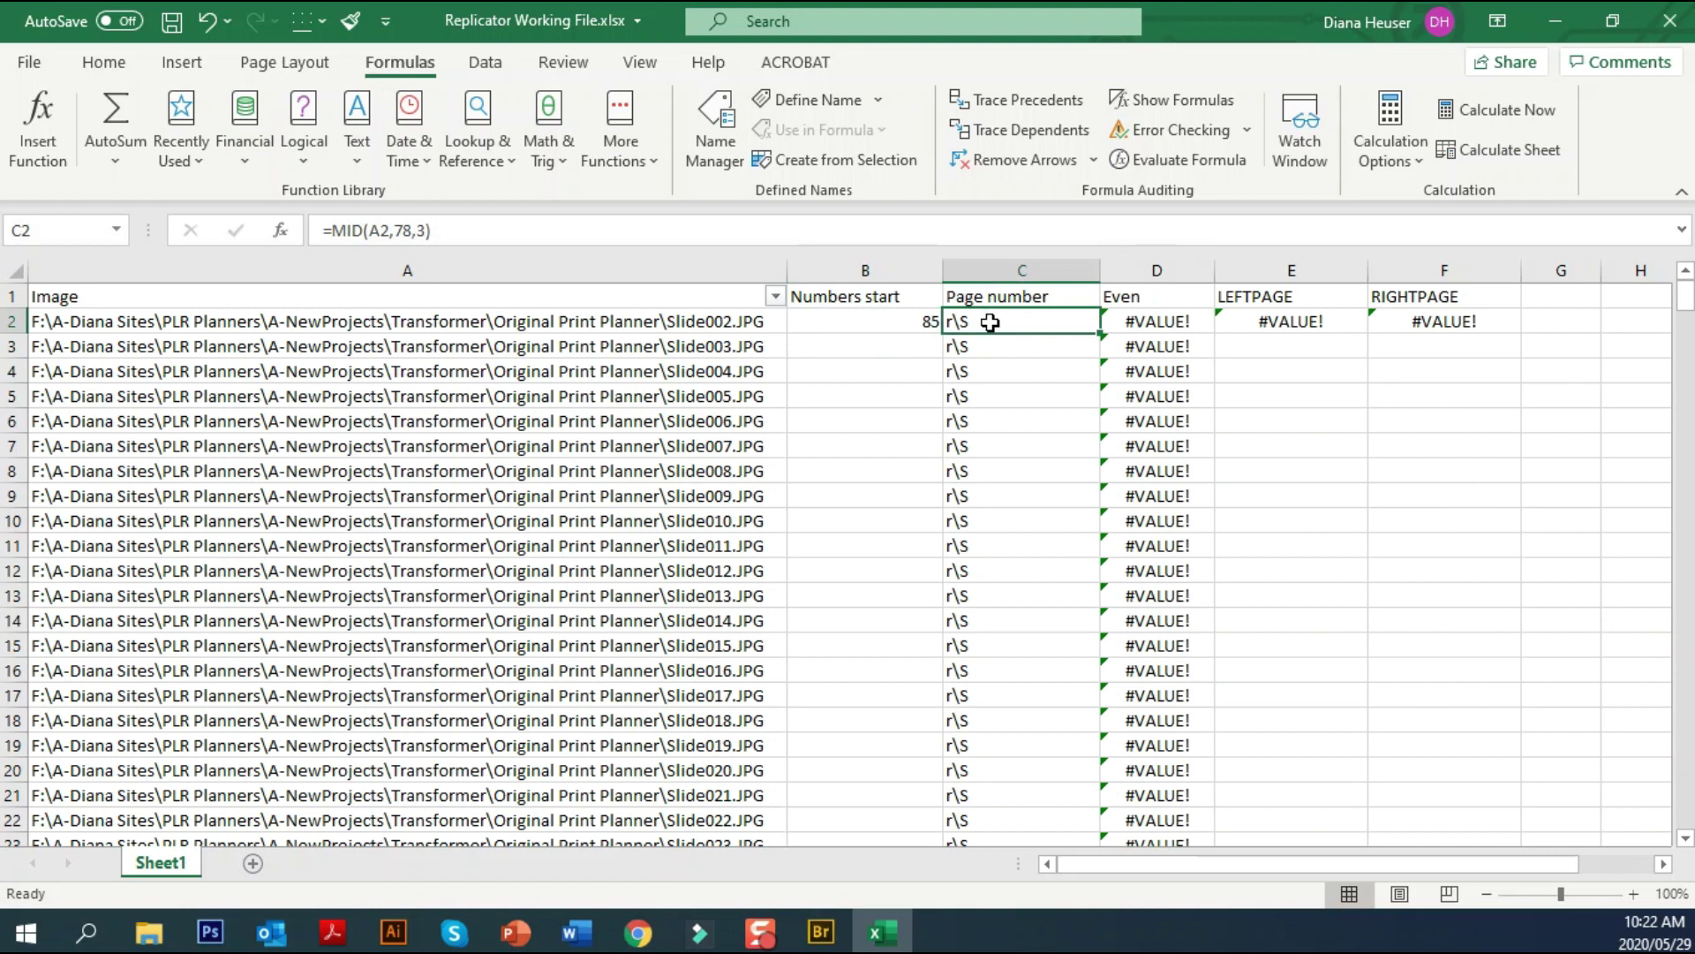
pyautogui.click(39, 109)
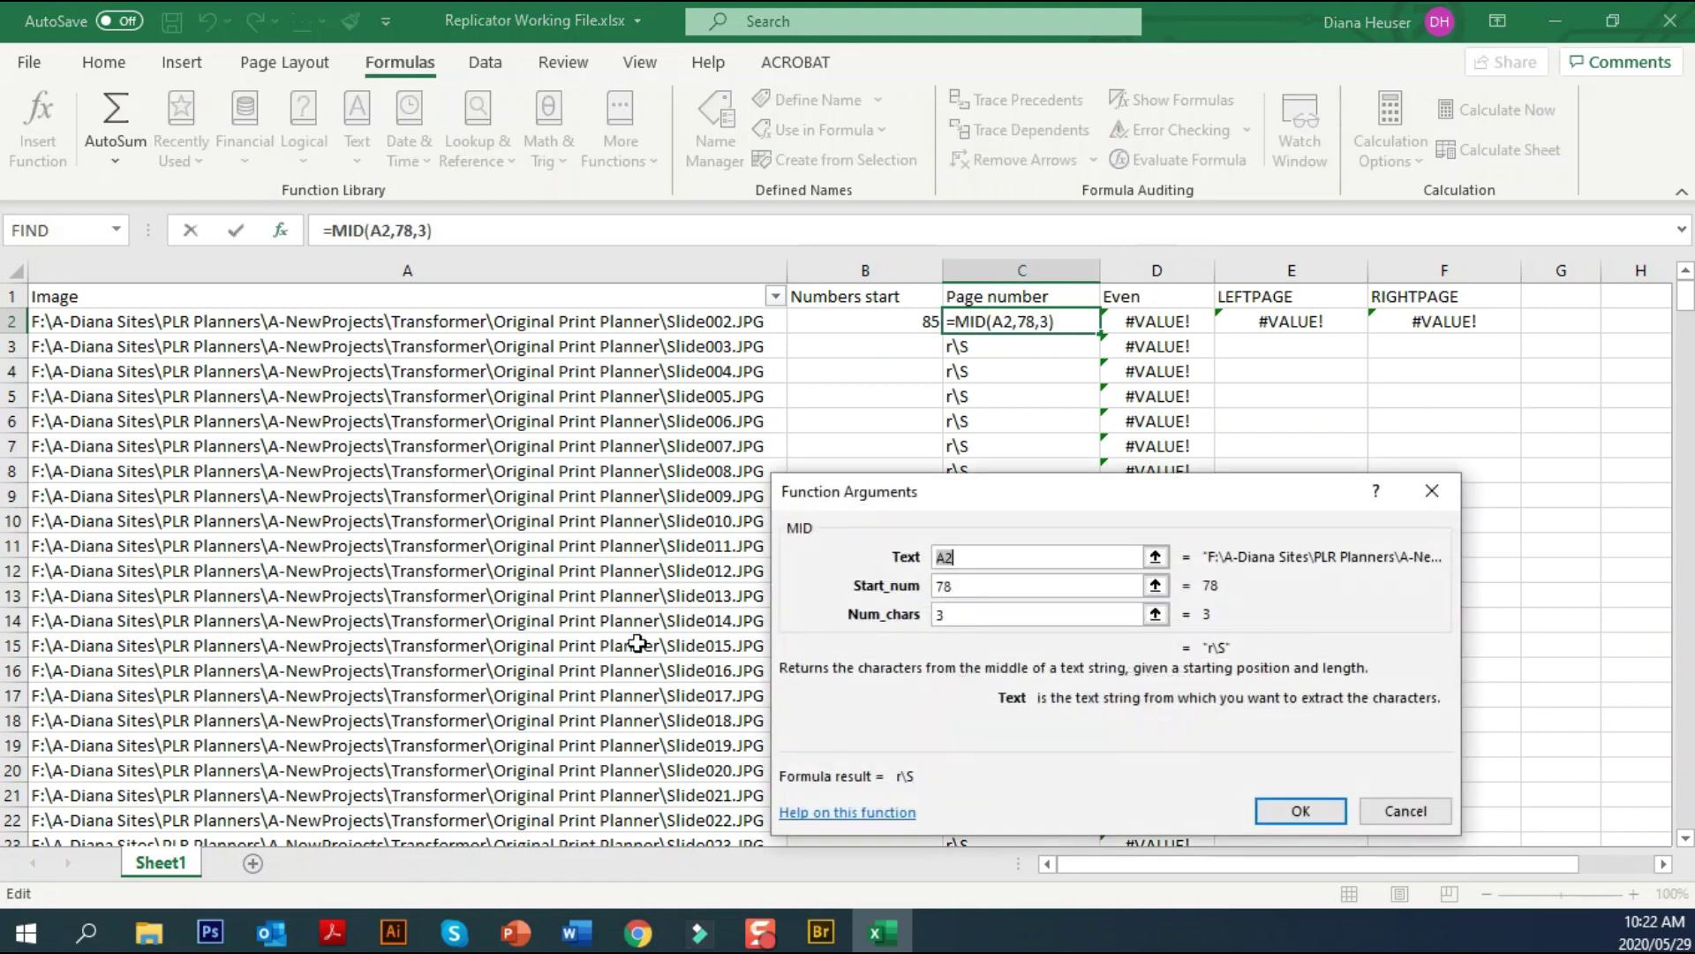
pyautogui.moveTo(1037, 497); pyautogui.dragTo(1012, 306)
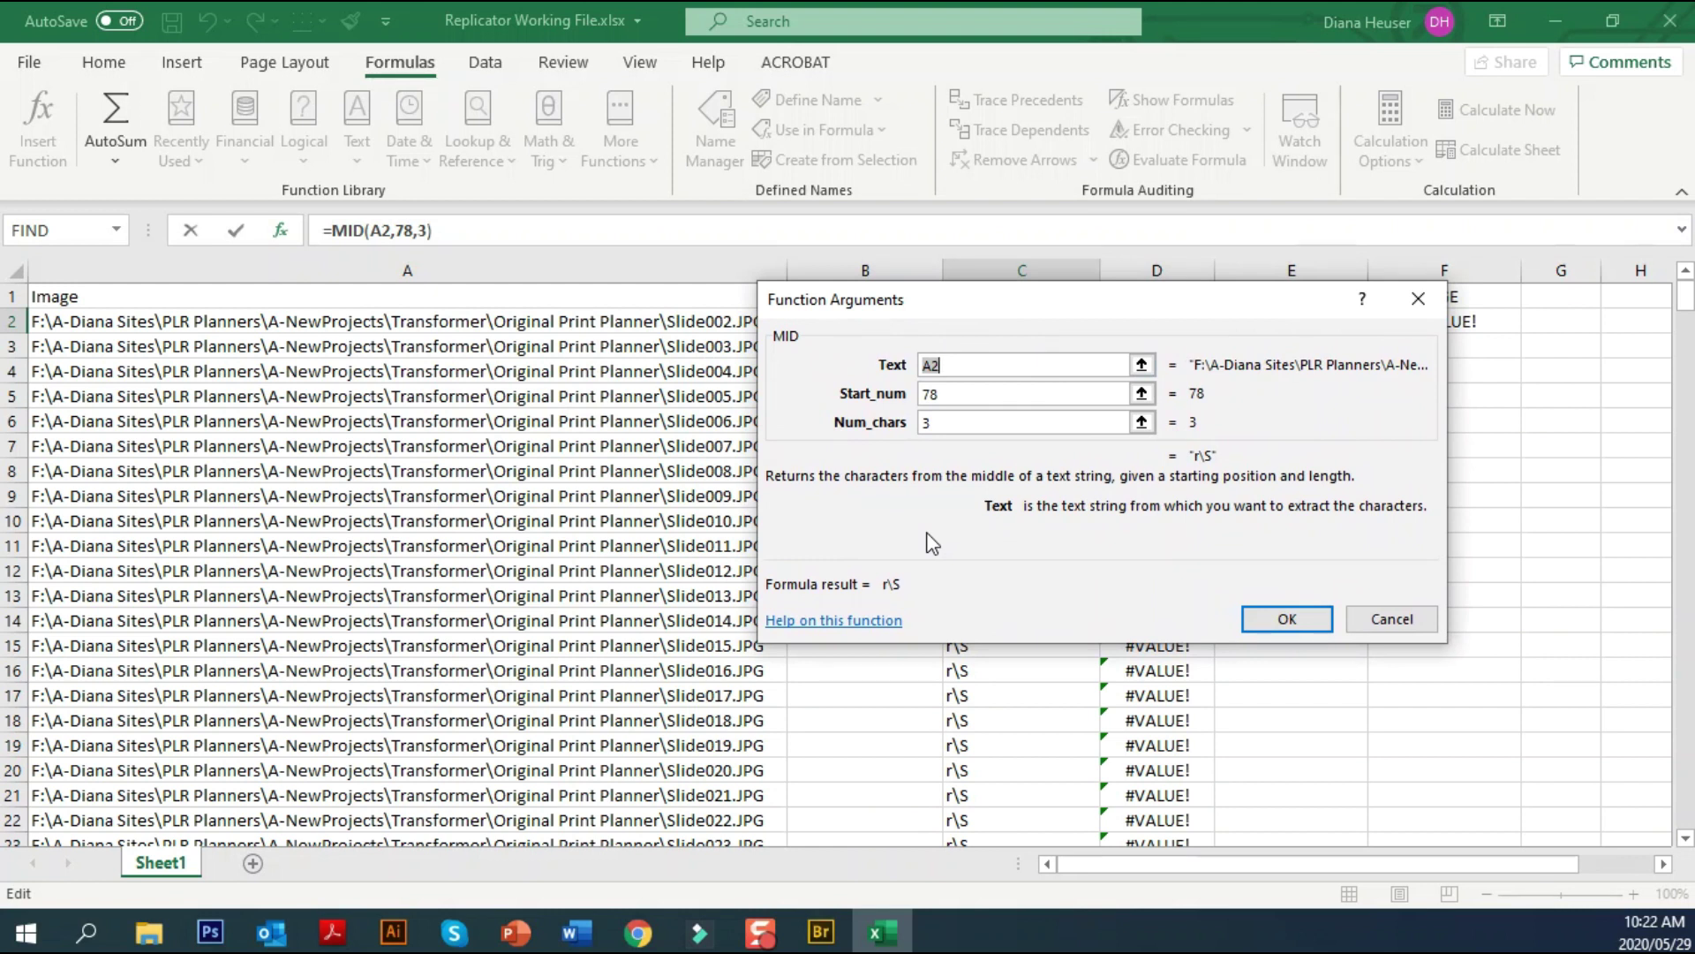
pyautogui.moveTo(980, 309); pyautogui.dragTo(1030, 446)
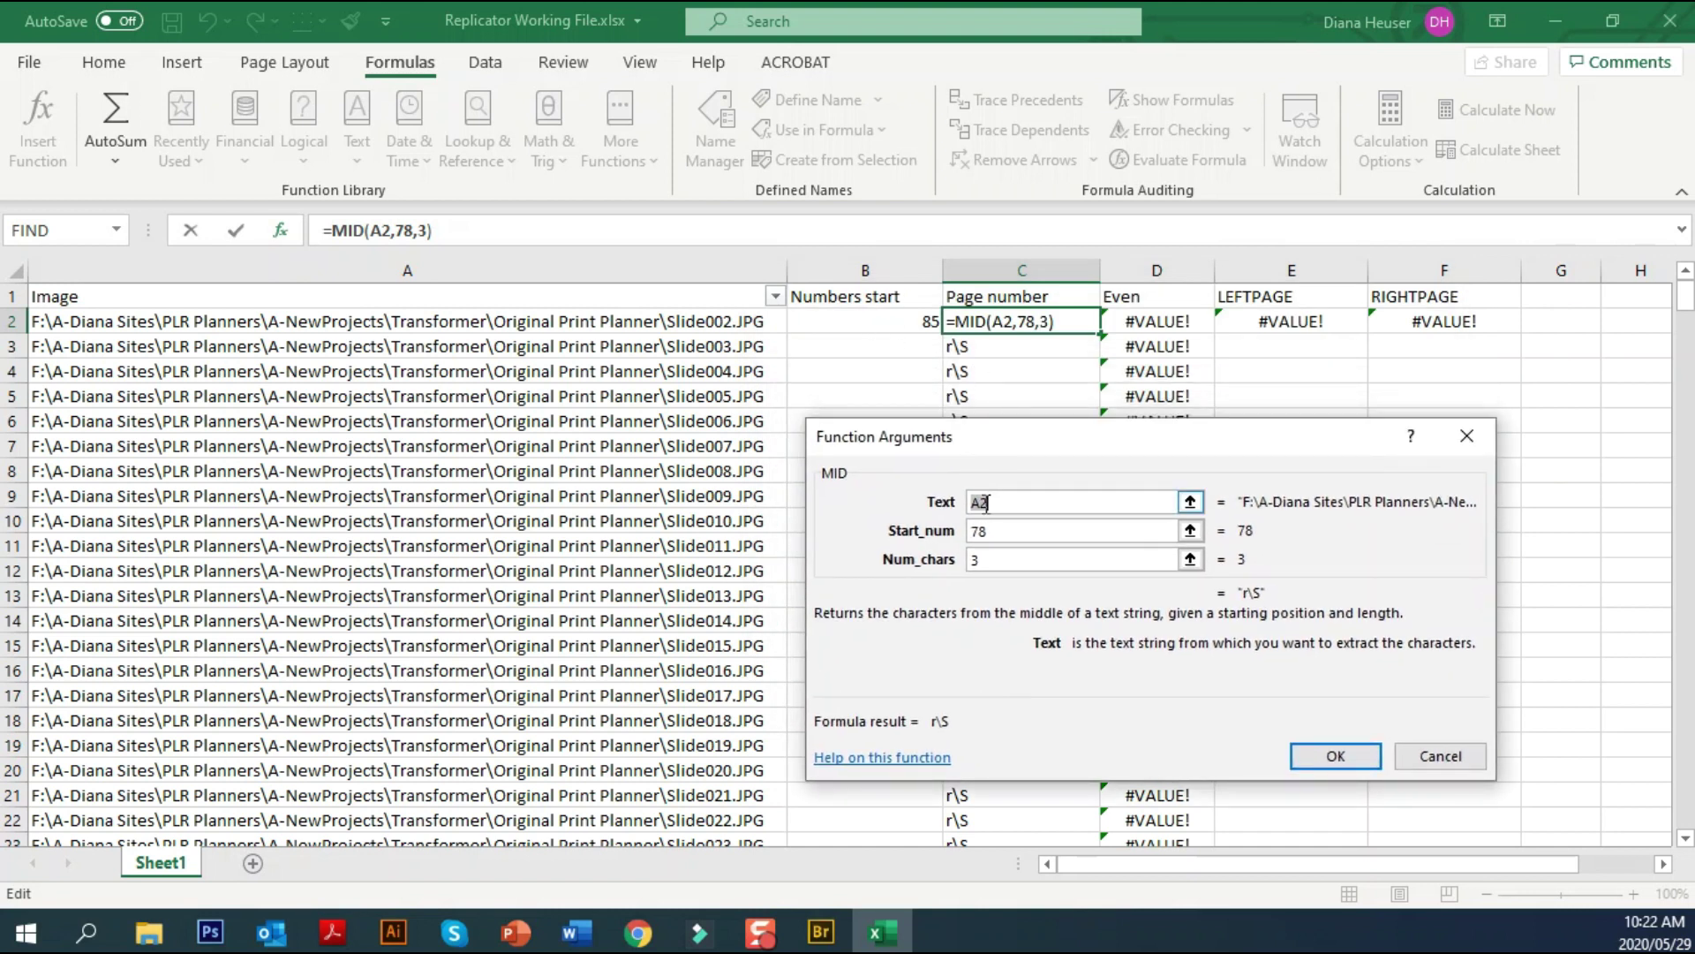
pyautogui.click(669, 326)
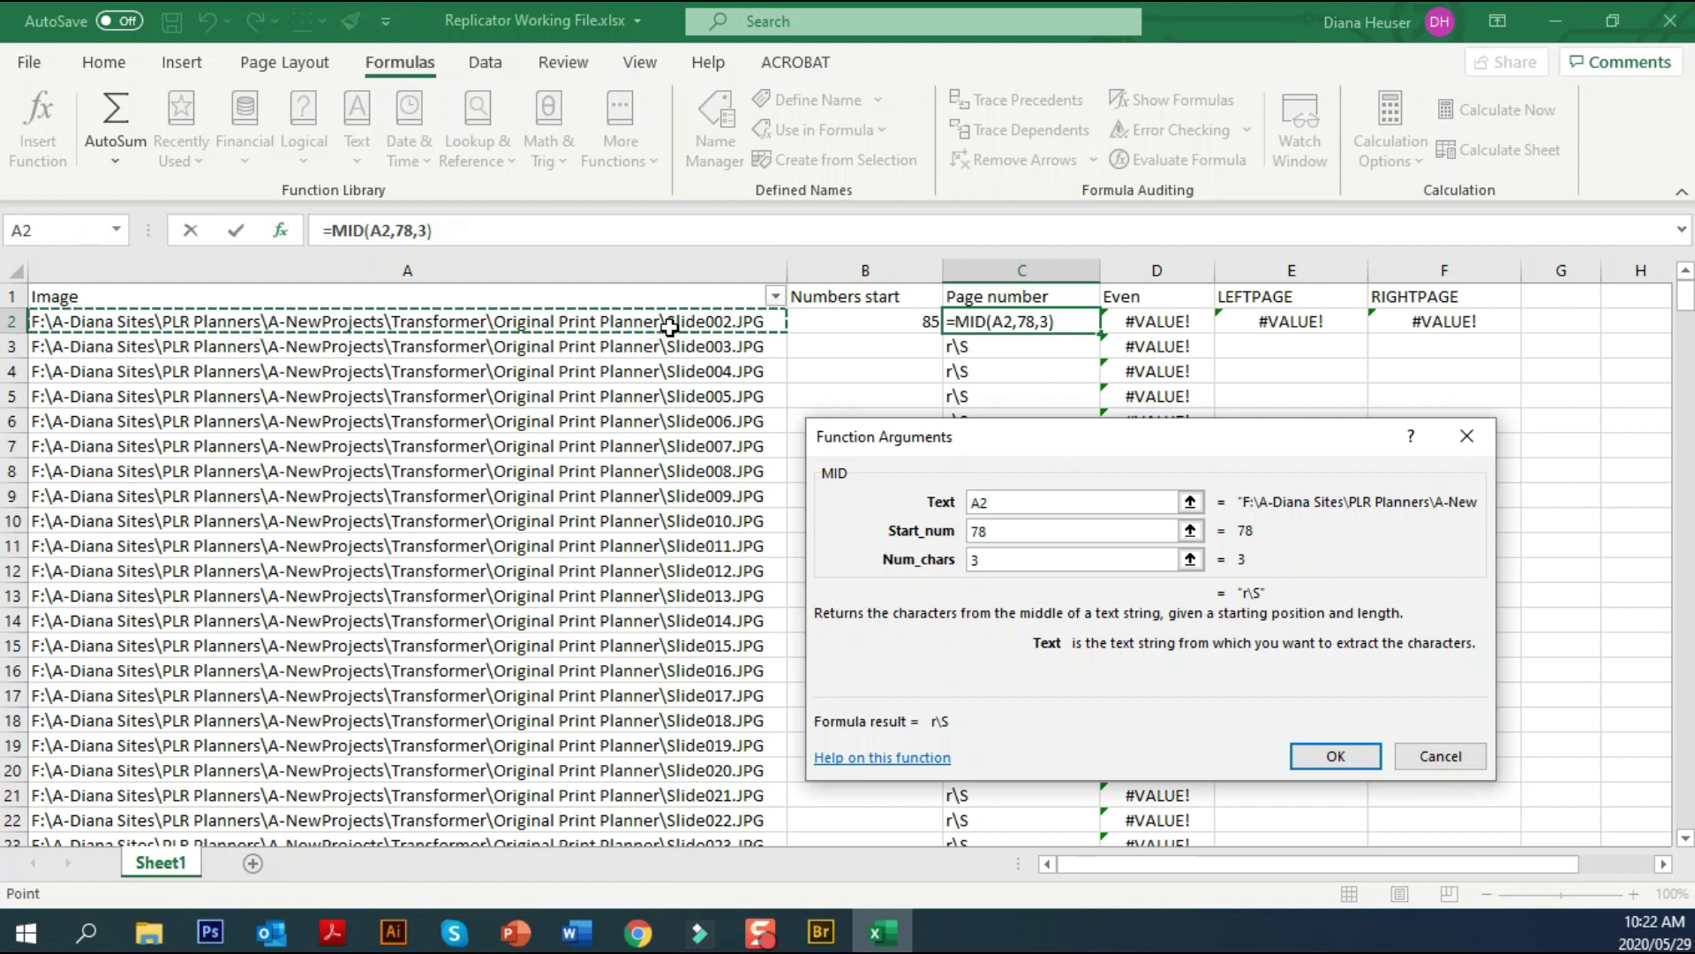
pyautogui.click(1010, 535)
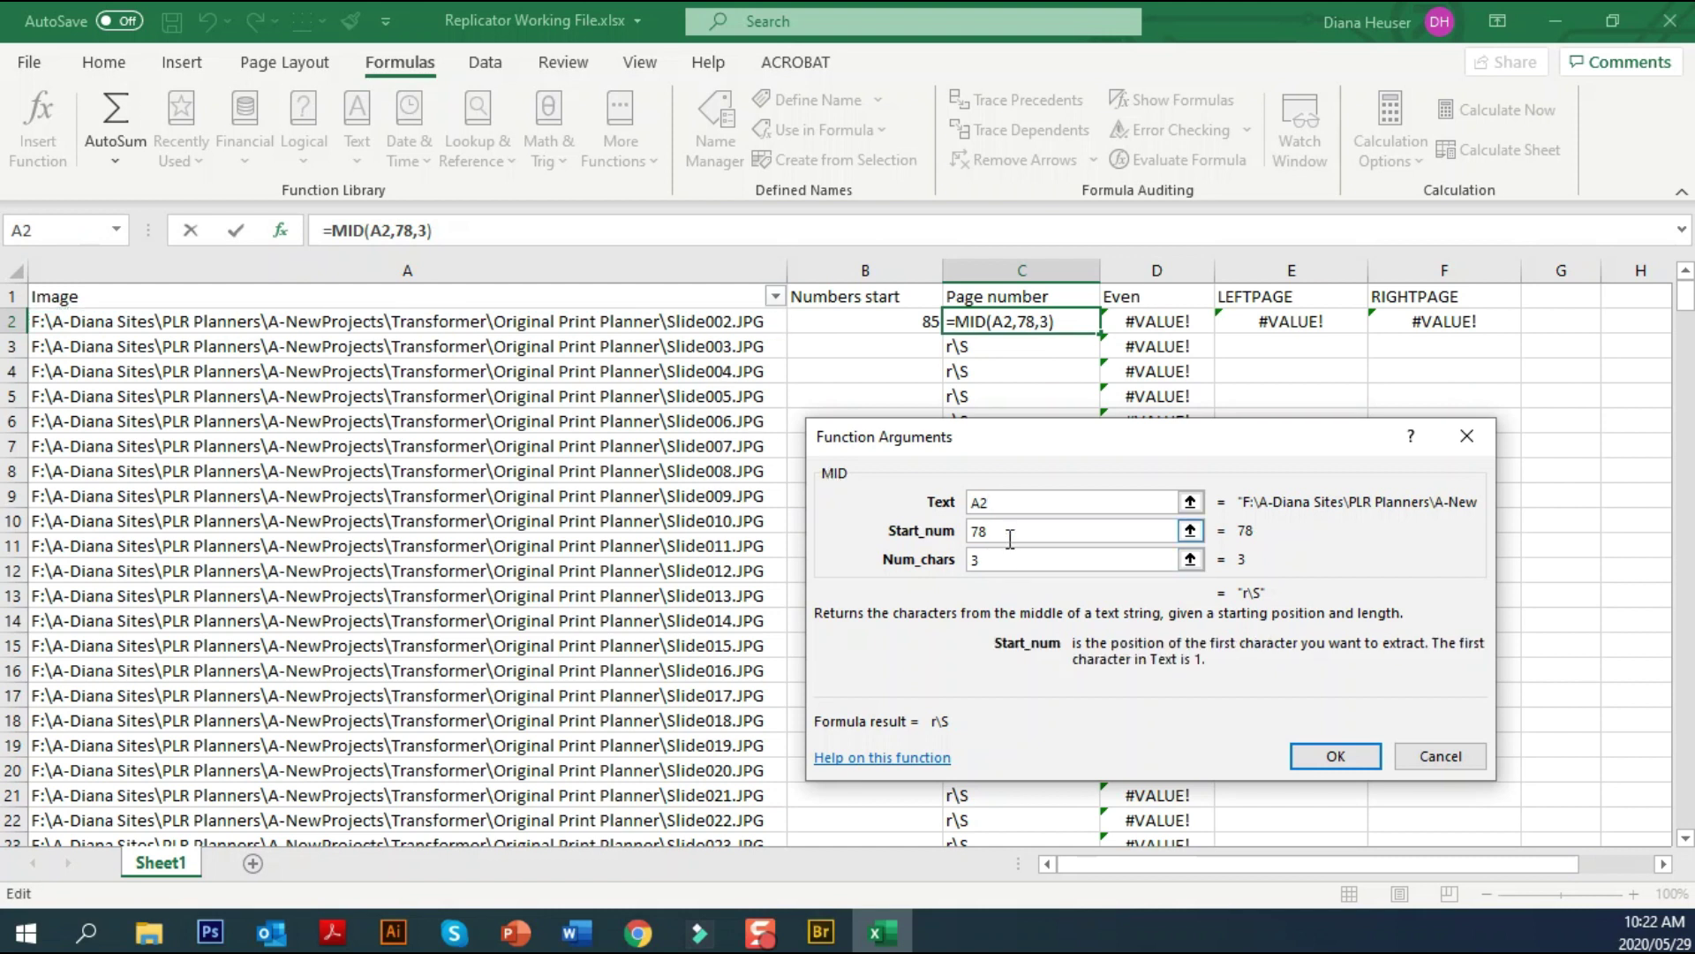
pyautogui.moveTo(1009, 535); pyautogui.dragTo(967, 533)
pyautogui.write('85')
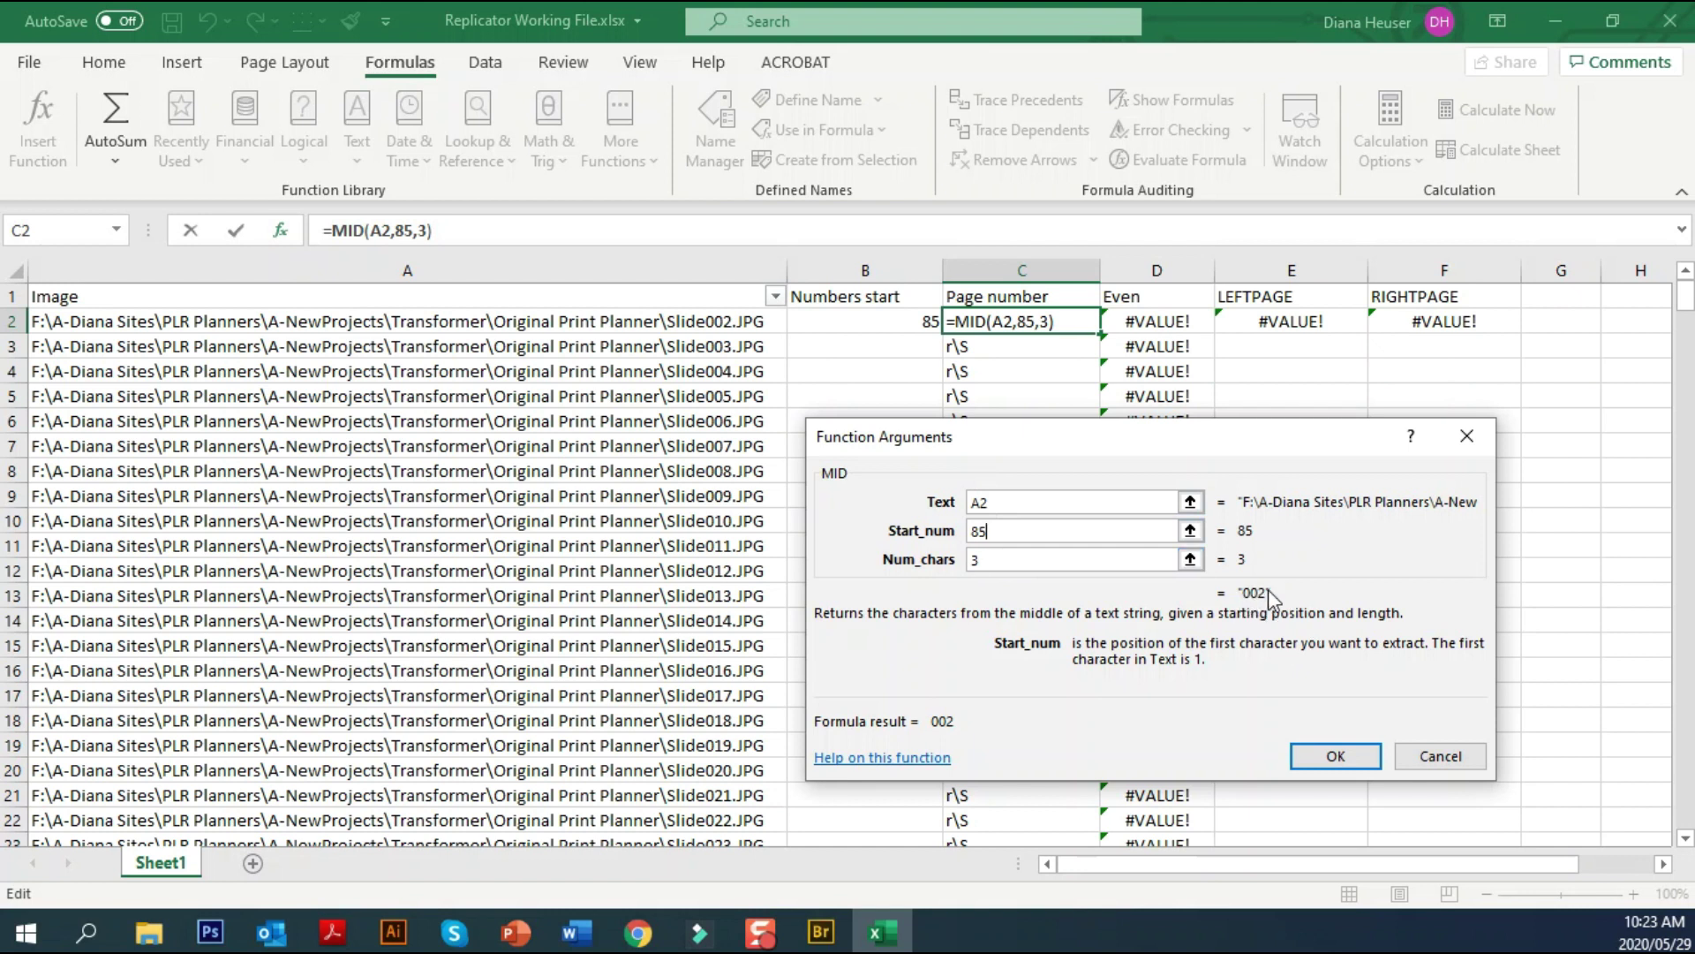
pyautogui.click(1335, 757)
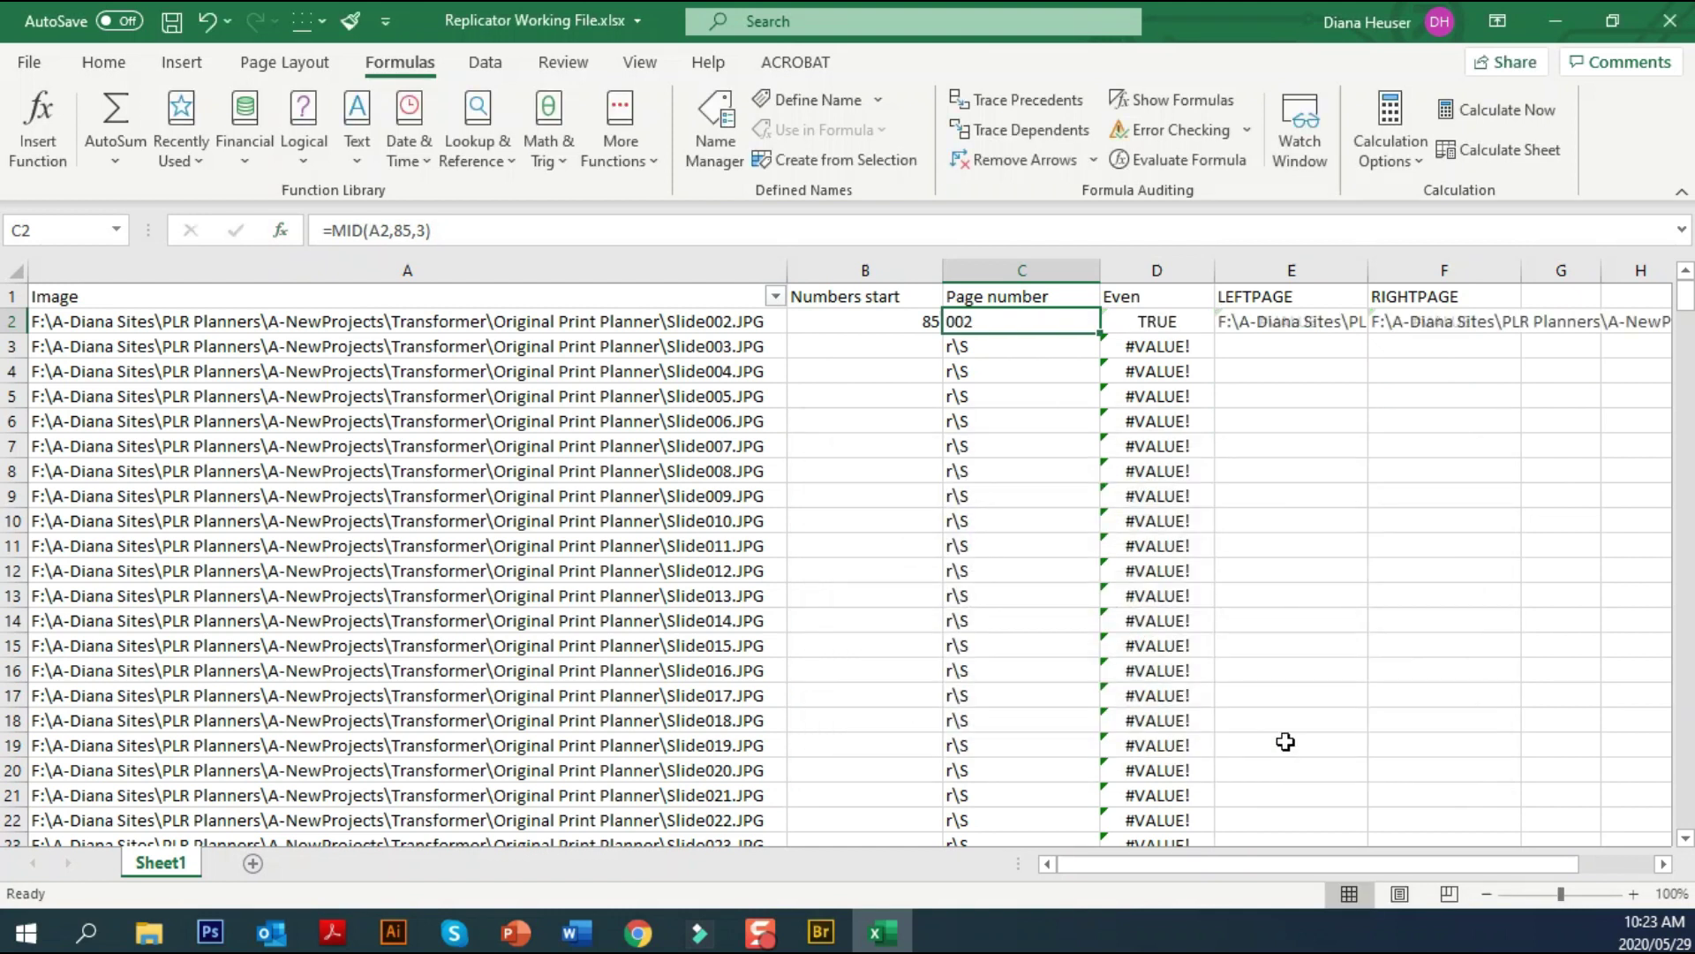
# Fill the Page number formula from C2 down the column and check the extracted numbers against the slide paths
pyautogui.doubleClick(1097, 335)
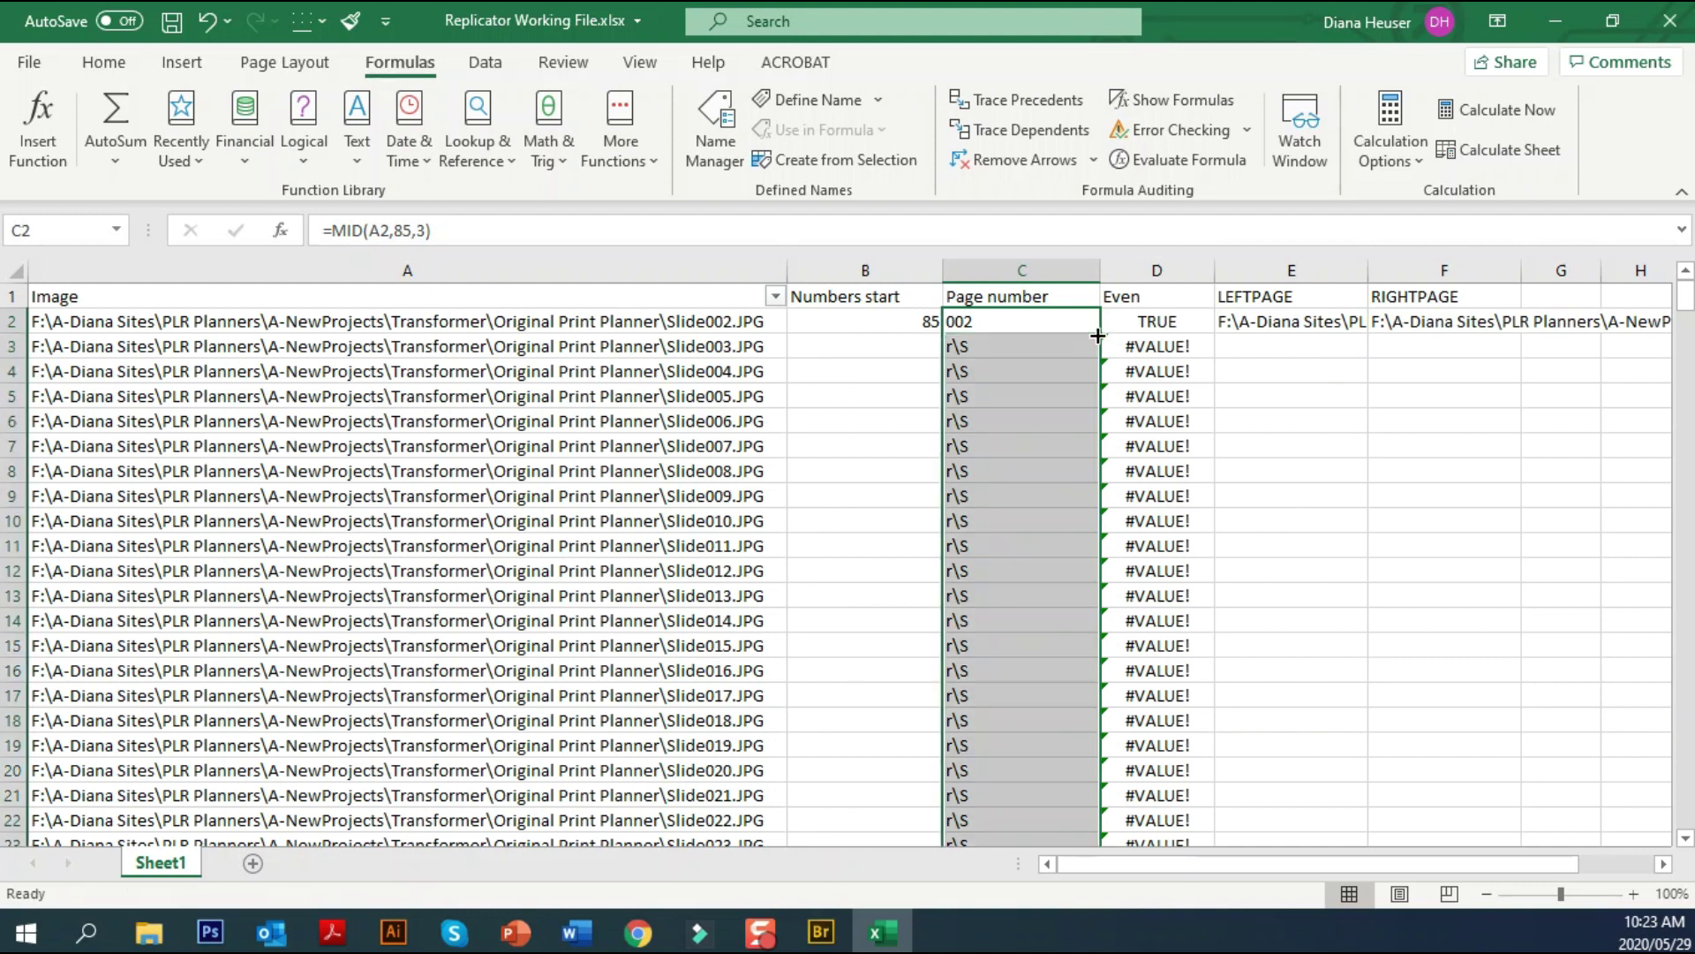
pyautogui.scroll(-3, 1016, 574)
pyautogui.scroll(-20, 1016, 574)
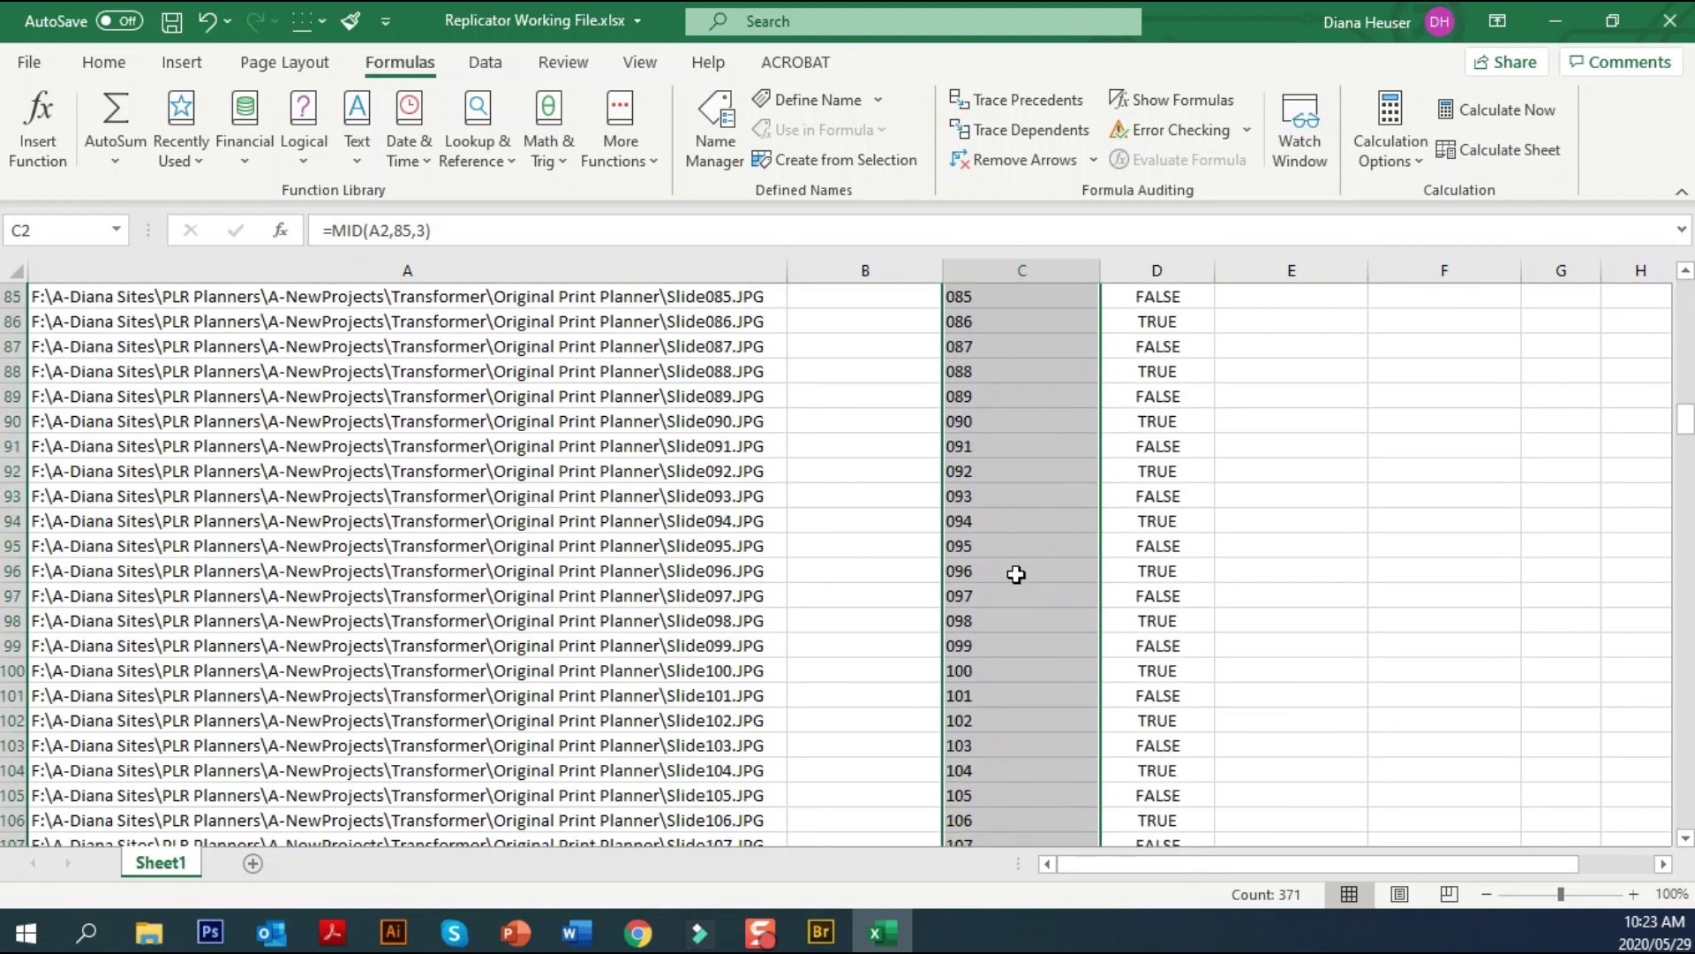
pyautogui.scroll(-5, 1017, 573)
pyautogui.scroll(20, 1014, 572)
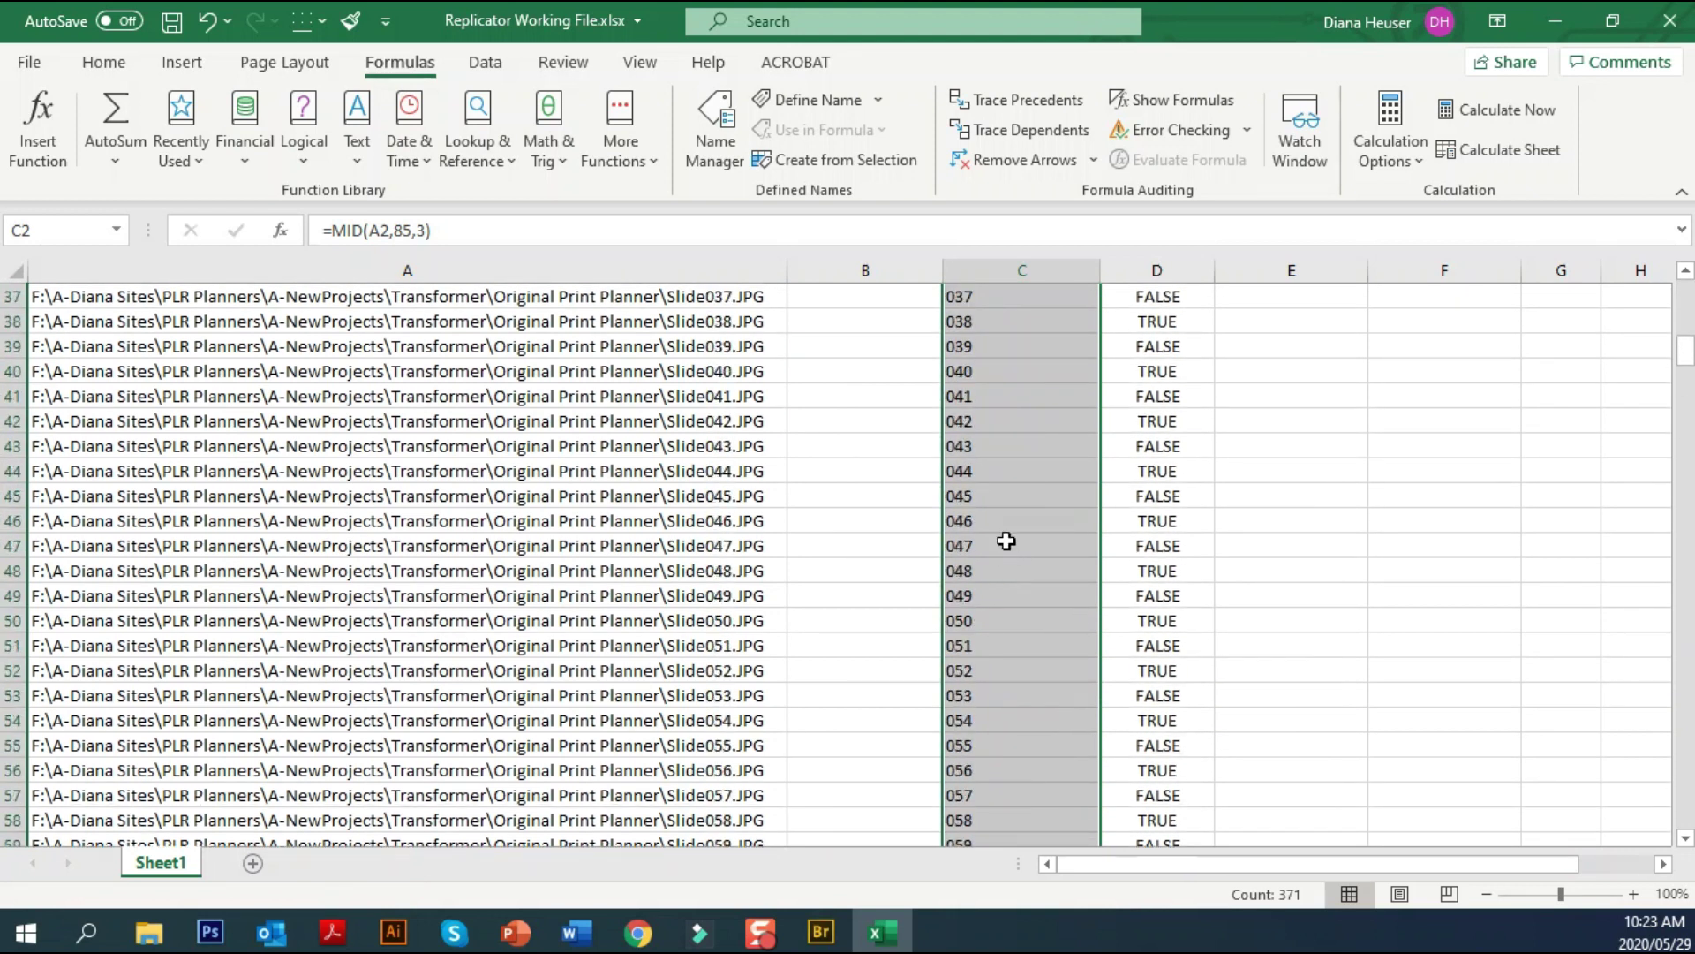
pyautogui.scroll(1, 1000, 525)
# Set the Even formula in D2 to =ISEVEN(C2) through the function arguments and fill it down column D
pyautogui.press('Right')
pyautogui.hotkey('shift', 'F3')
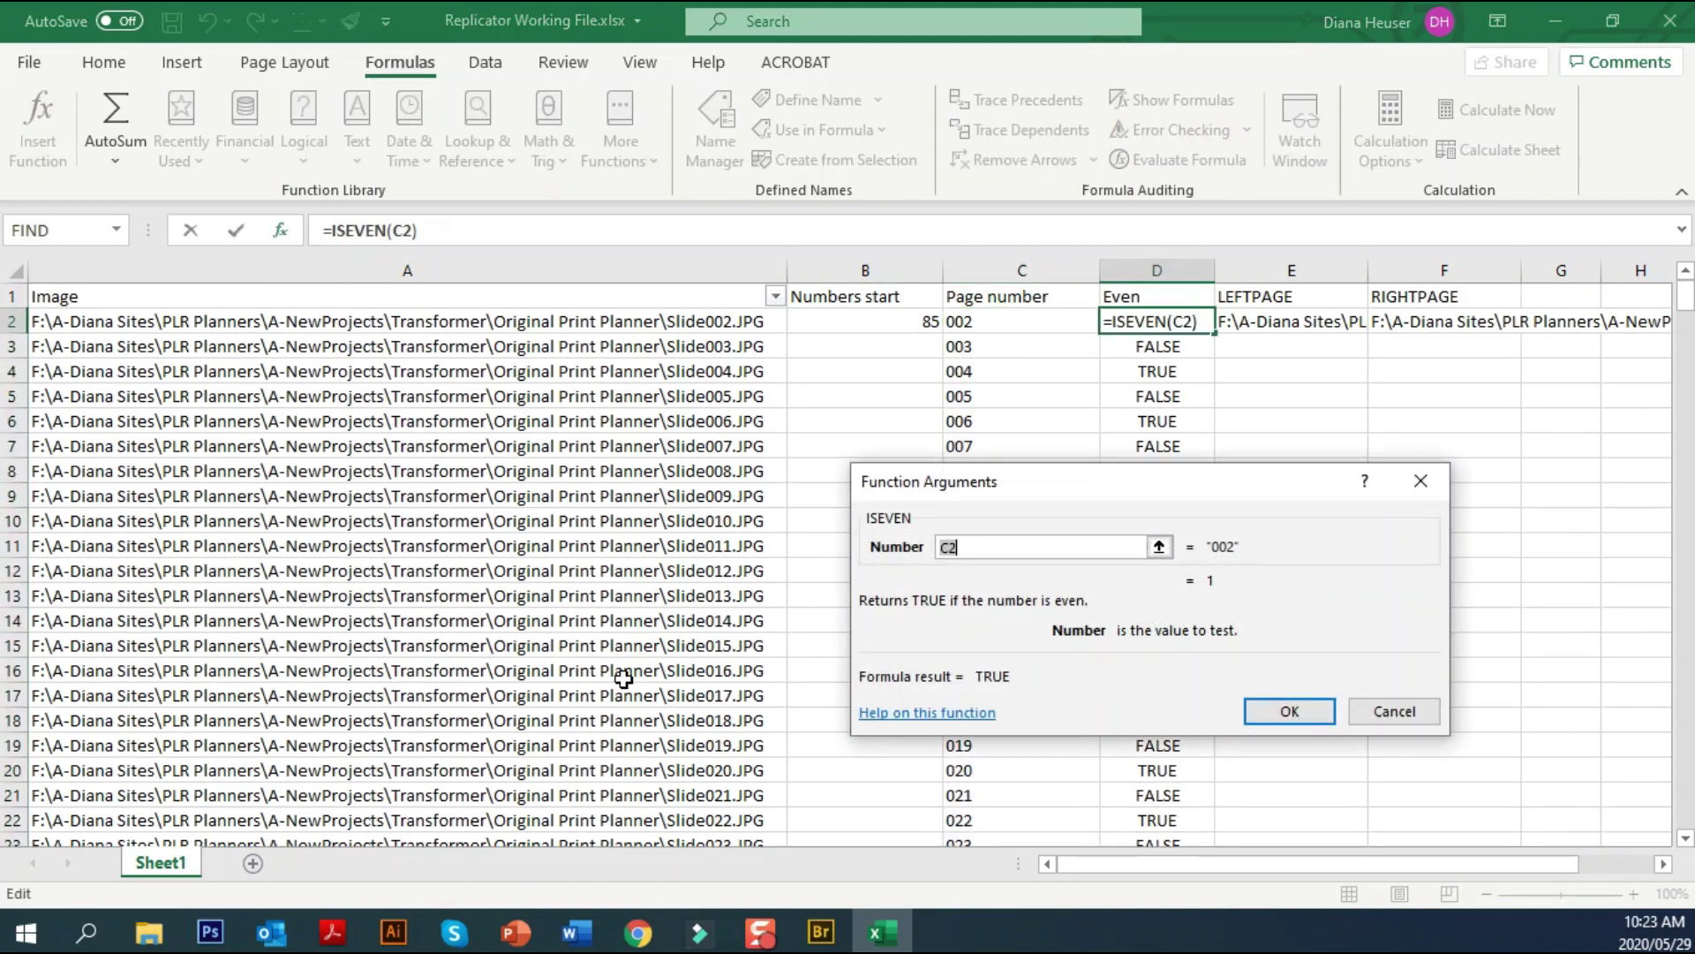
pyautogui.click(994, 312)
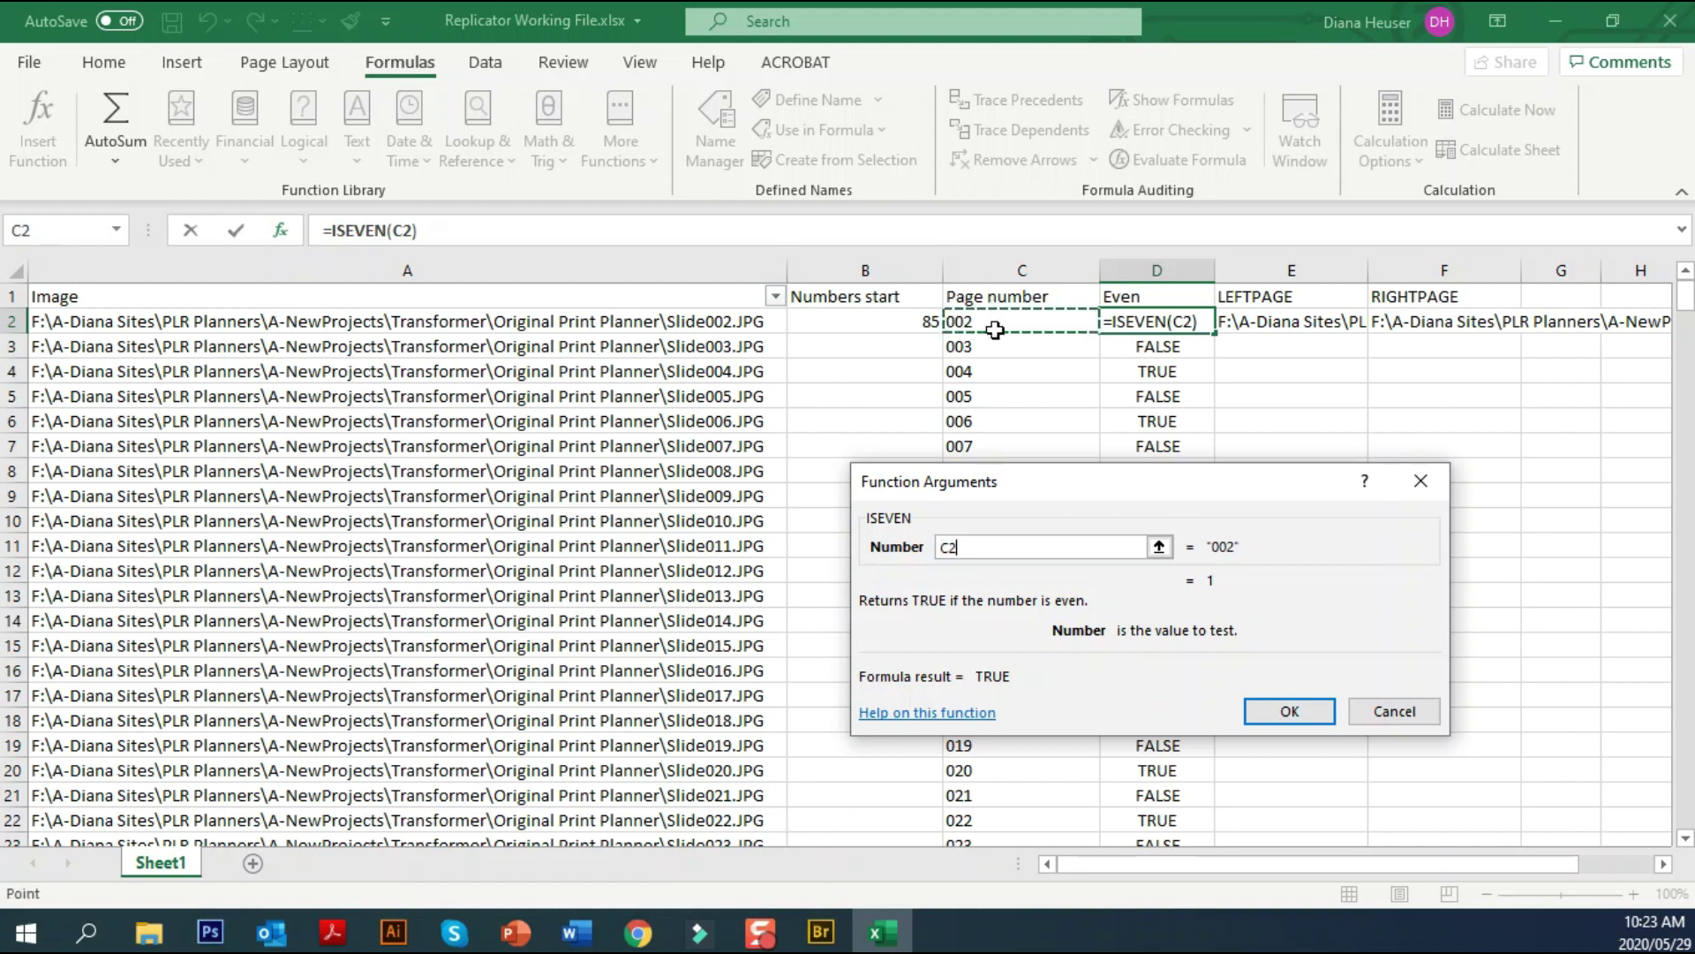
pyautogui.click(1287, 711)
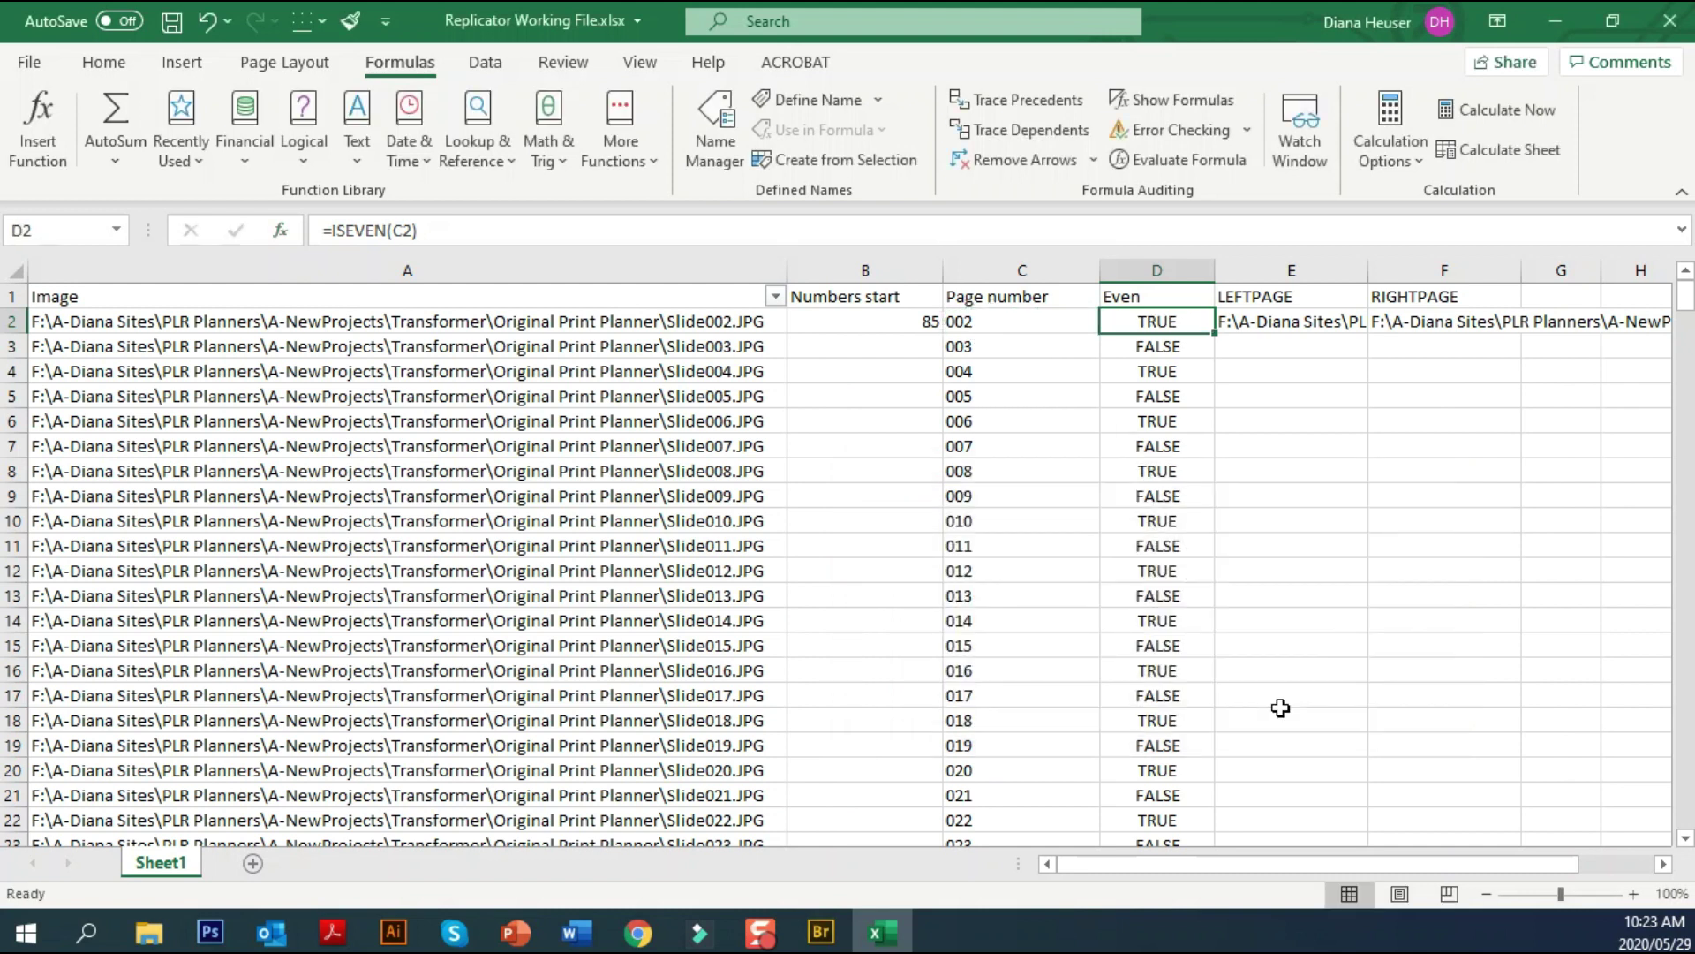
pyautogui.doubleClick(1214, 336)
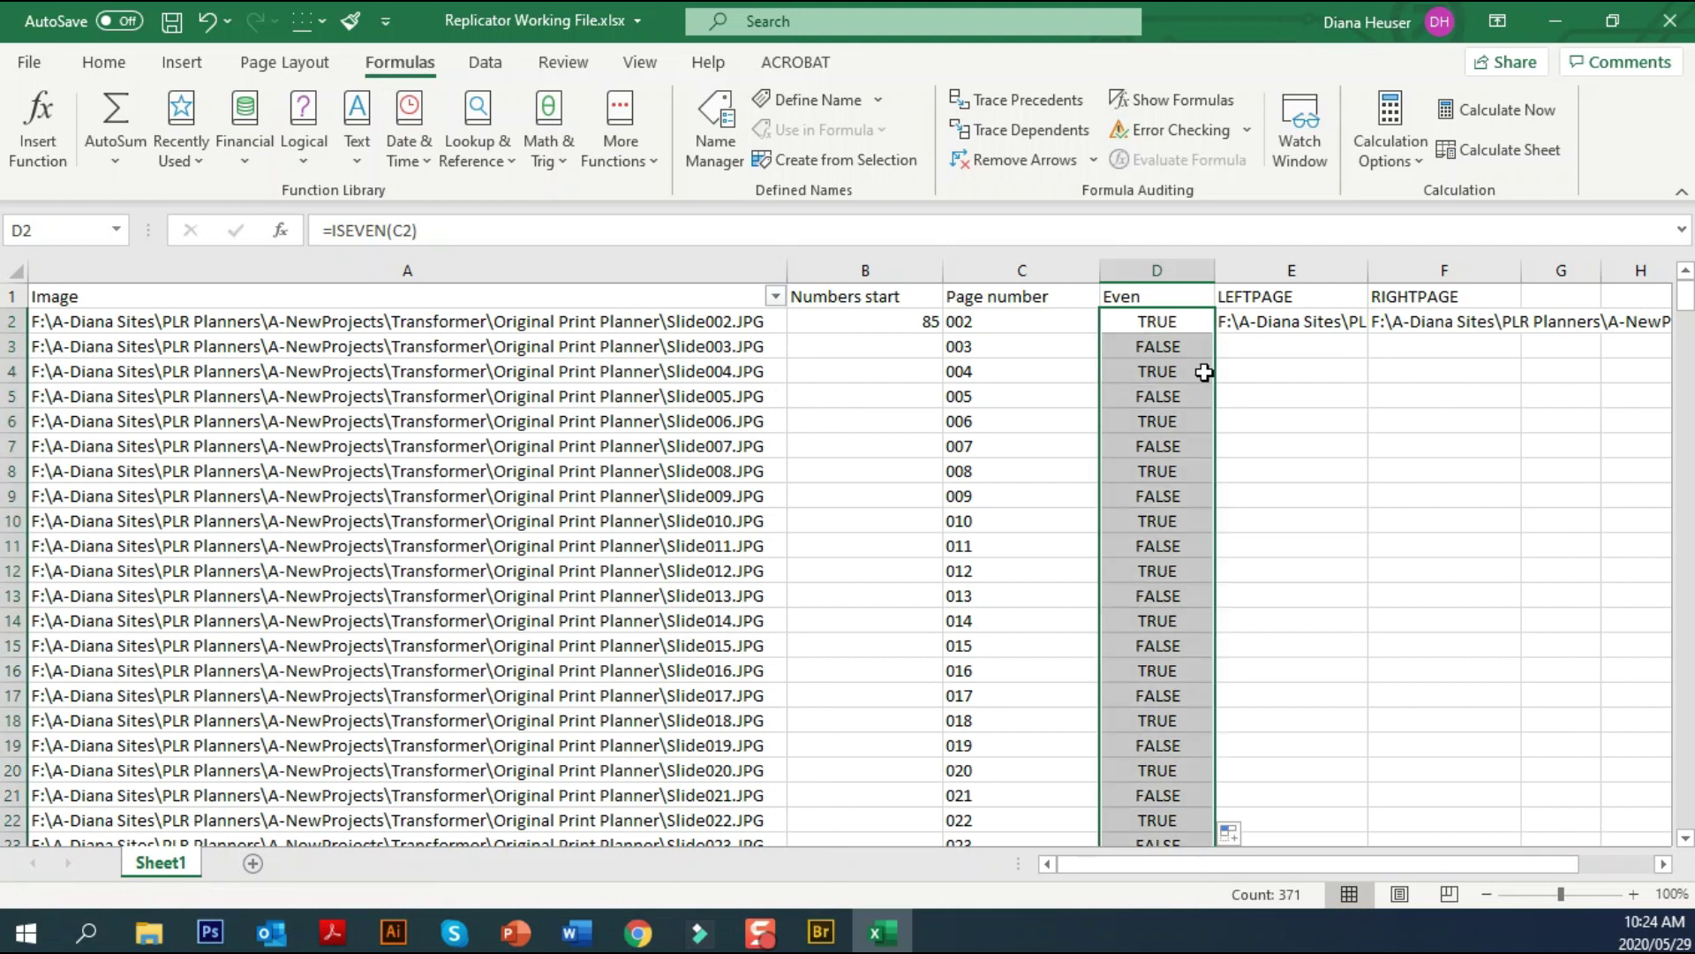
pyautogui.click(1188, 324)
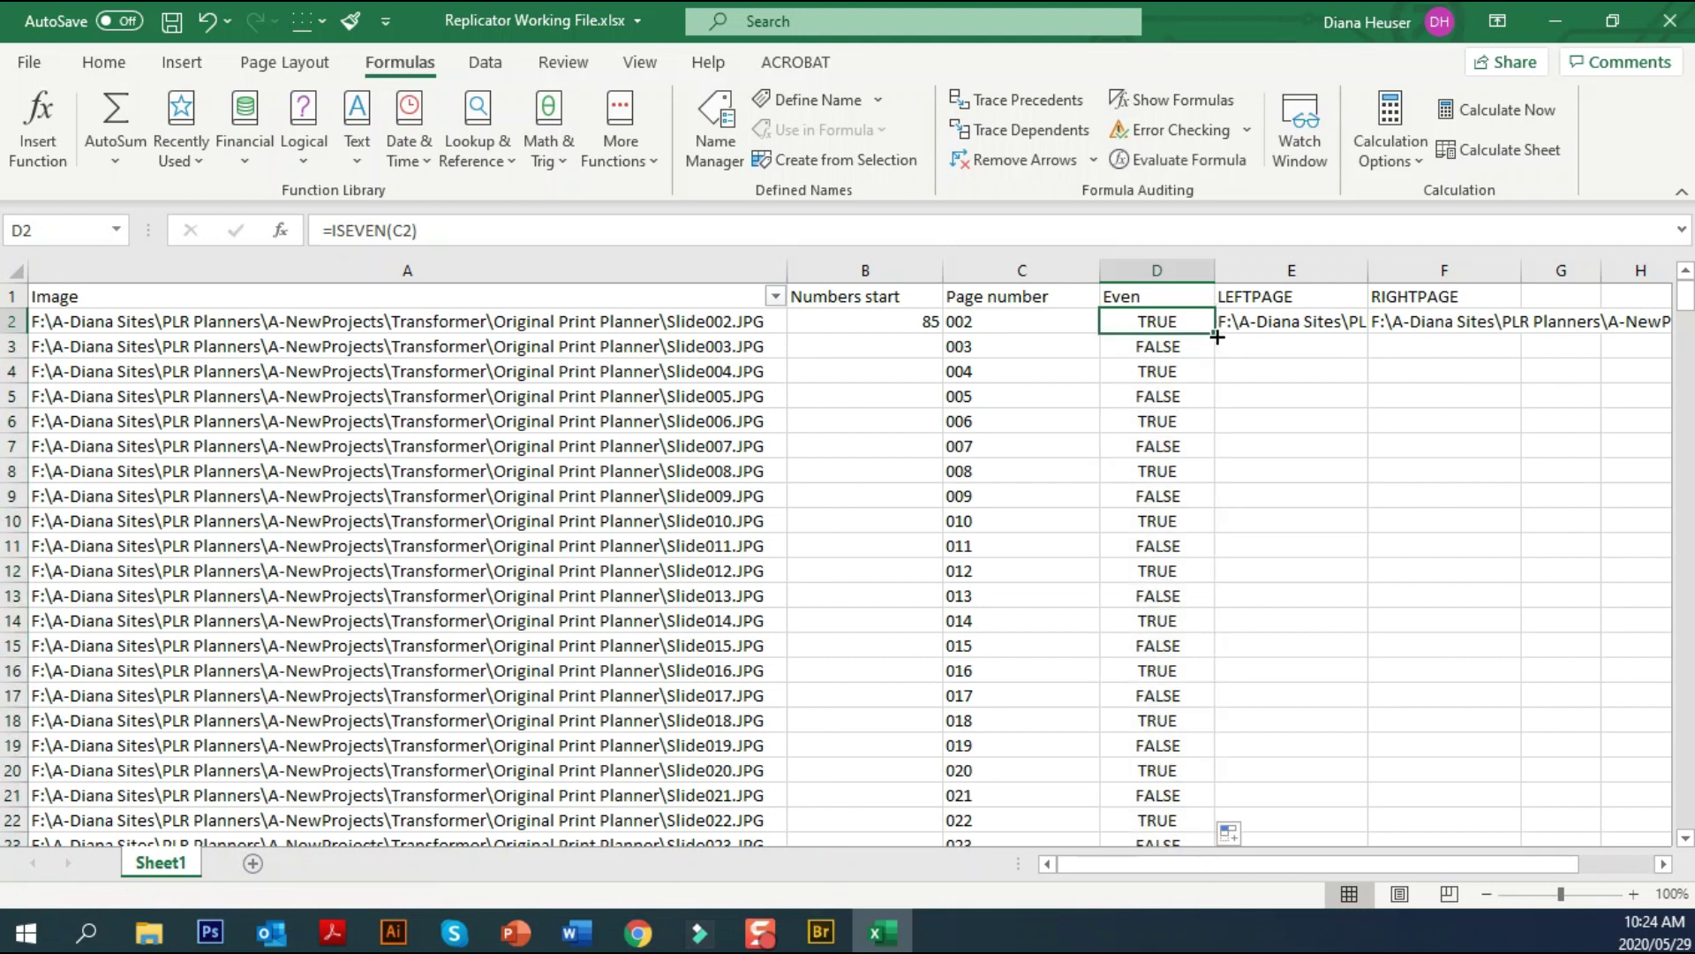
pyautogui.doubleClick(1214, 333)
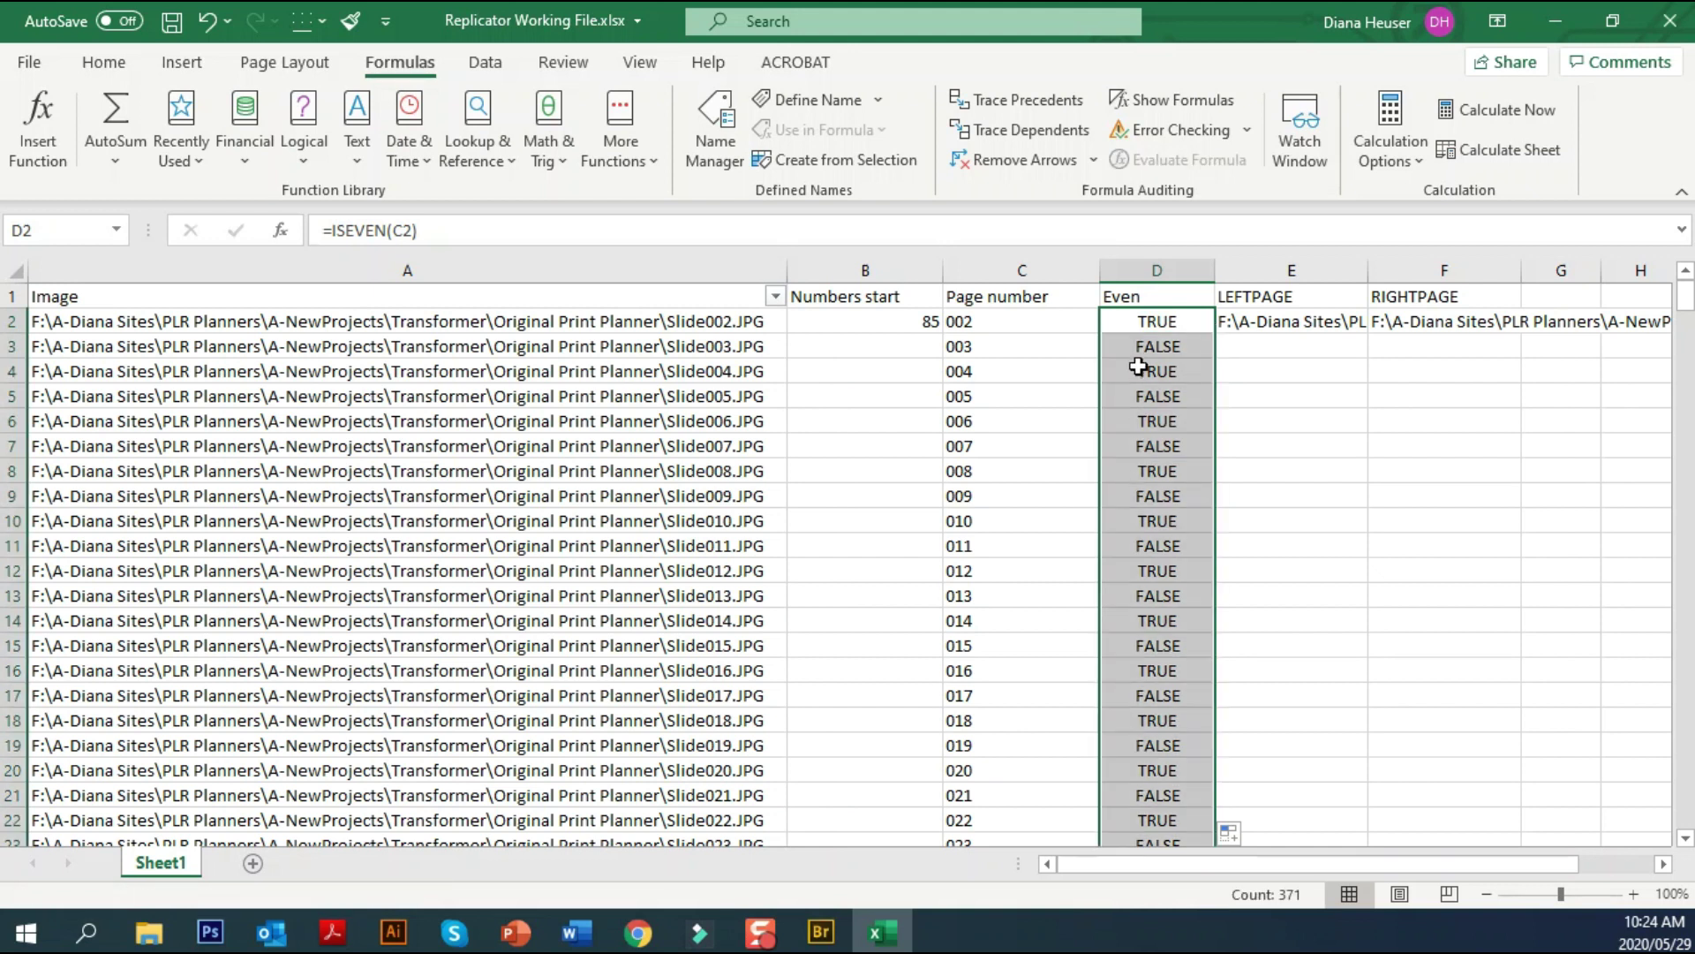
# Compare the page numbers in C2 to C4 with their results in the Even column
pyautogui.click(1006, 326)
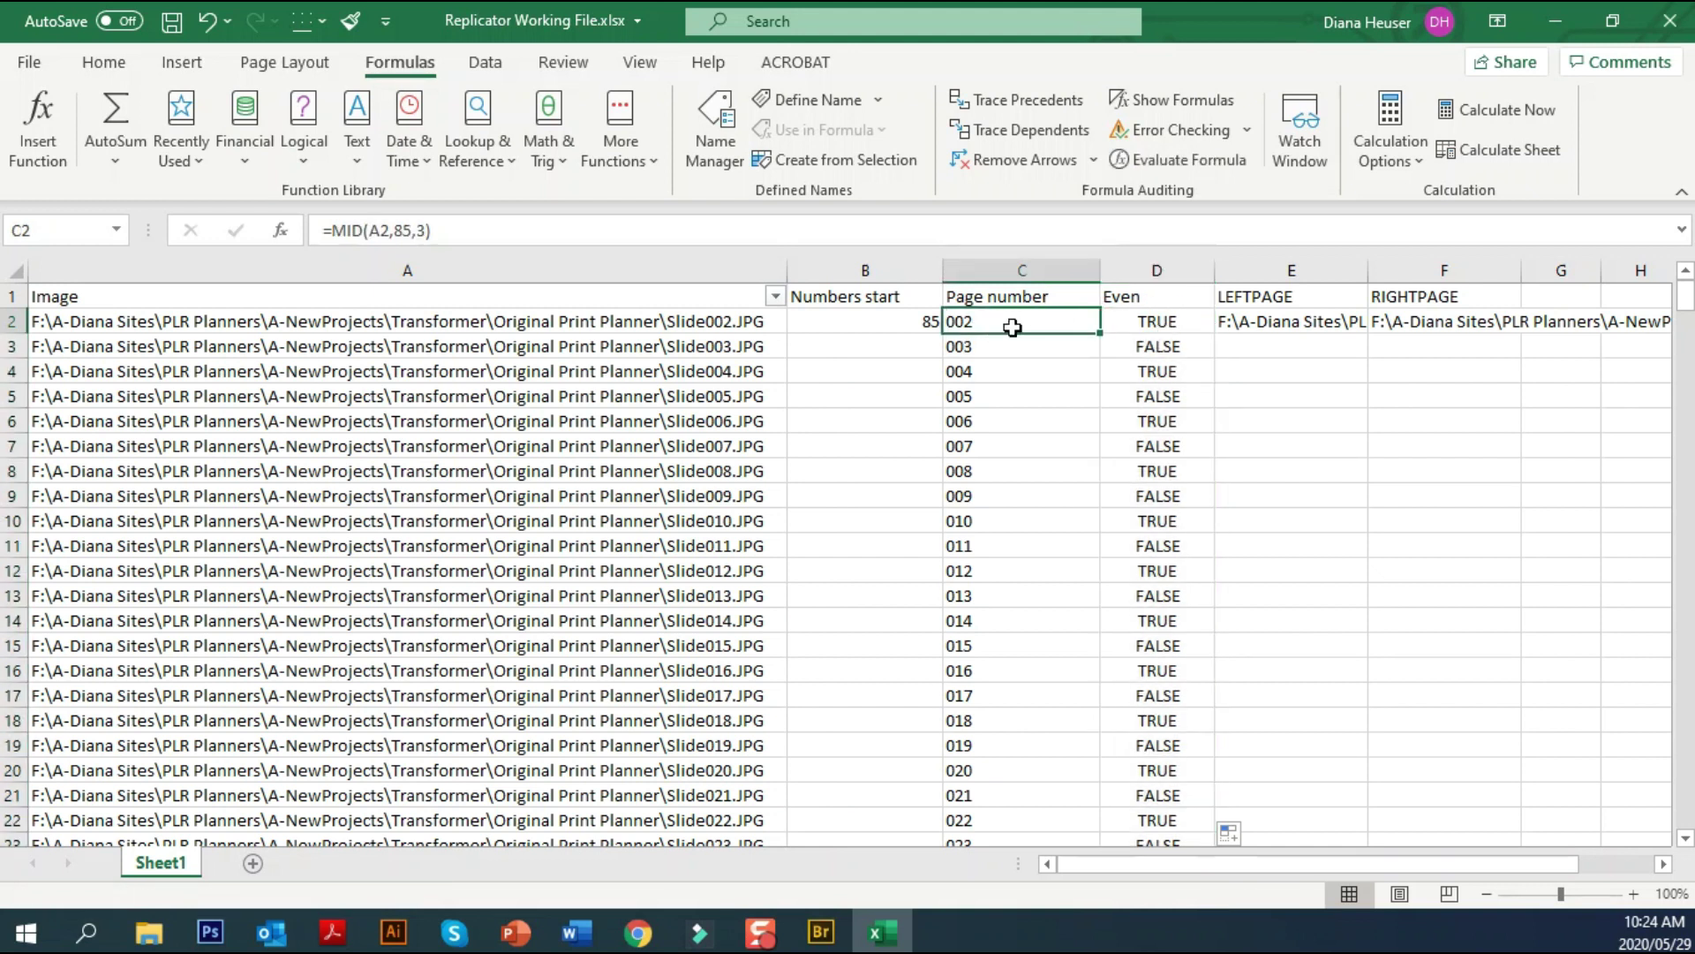
pyautogui.click(1048, 347)
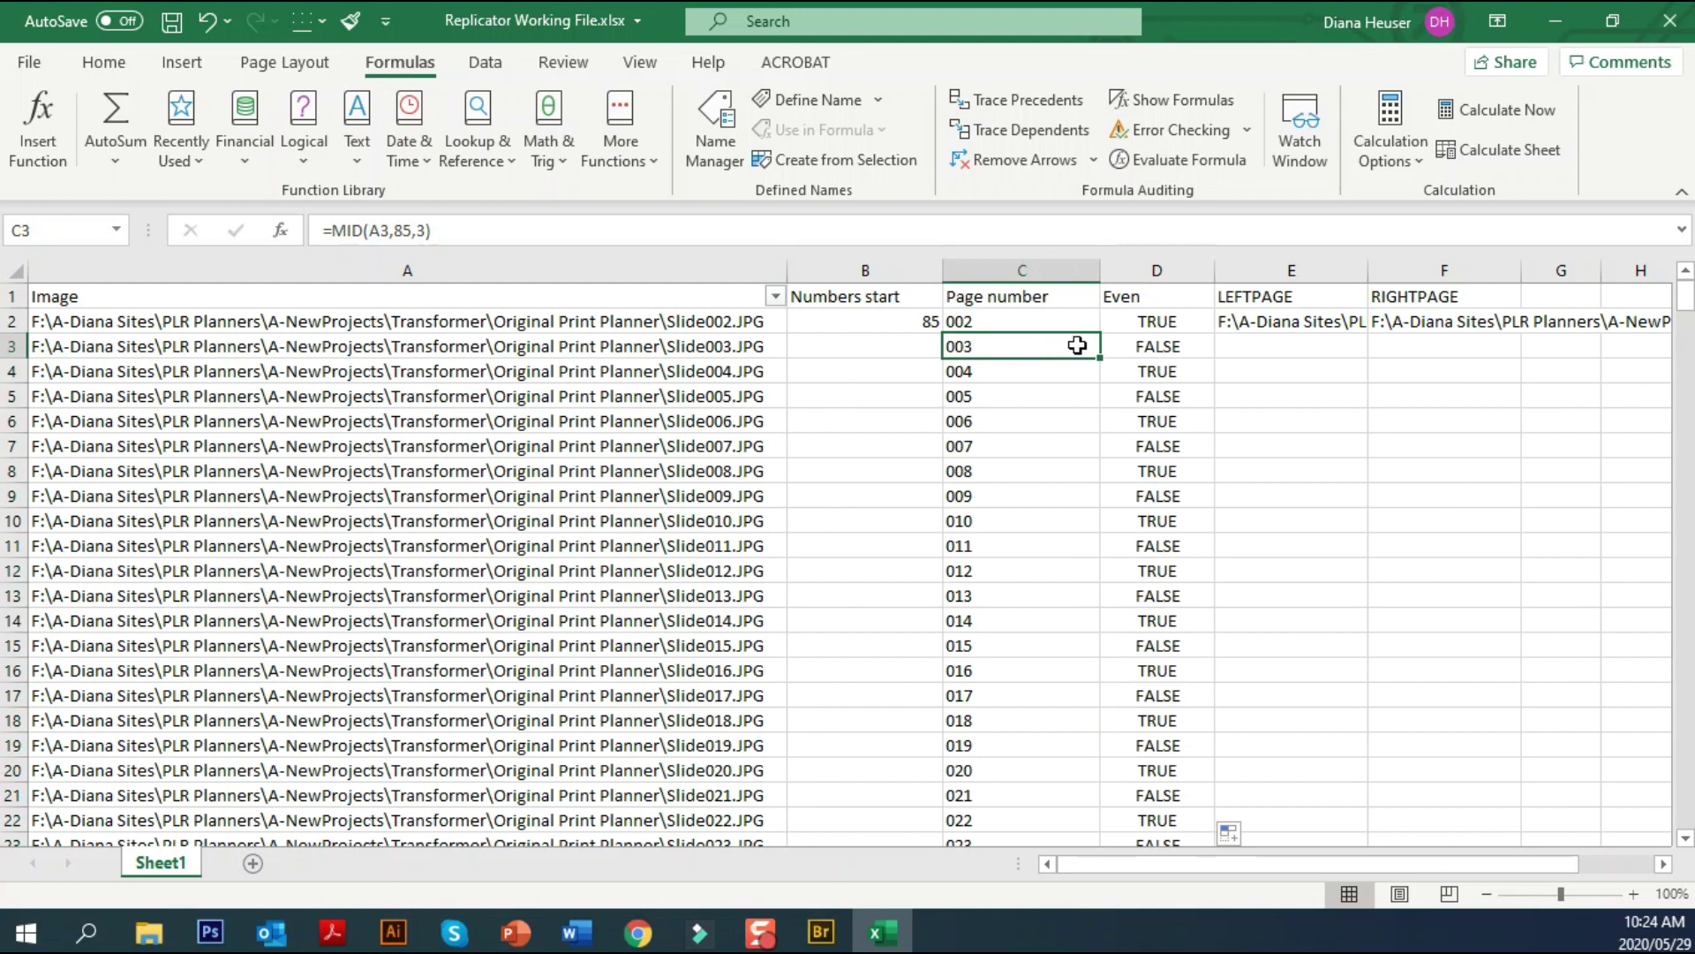
pyautogui.click(1143, 347)
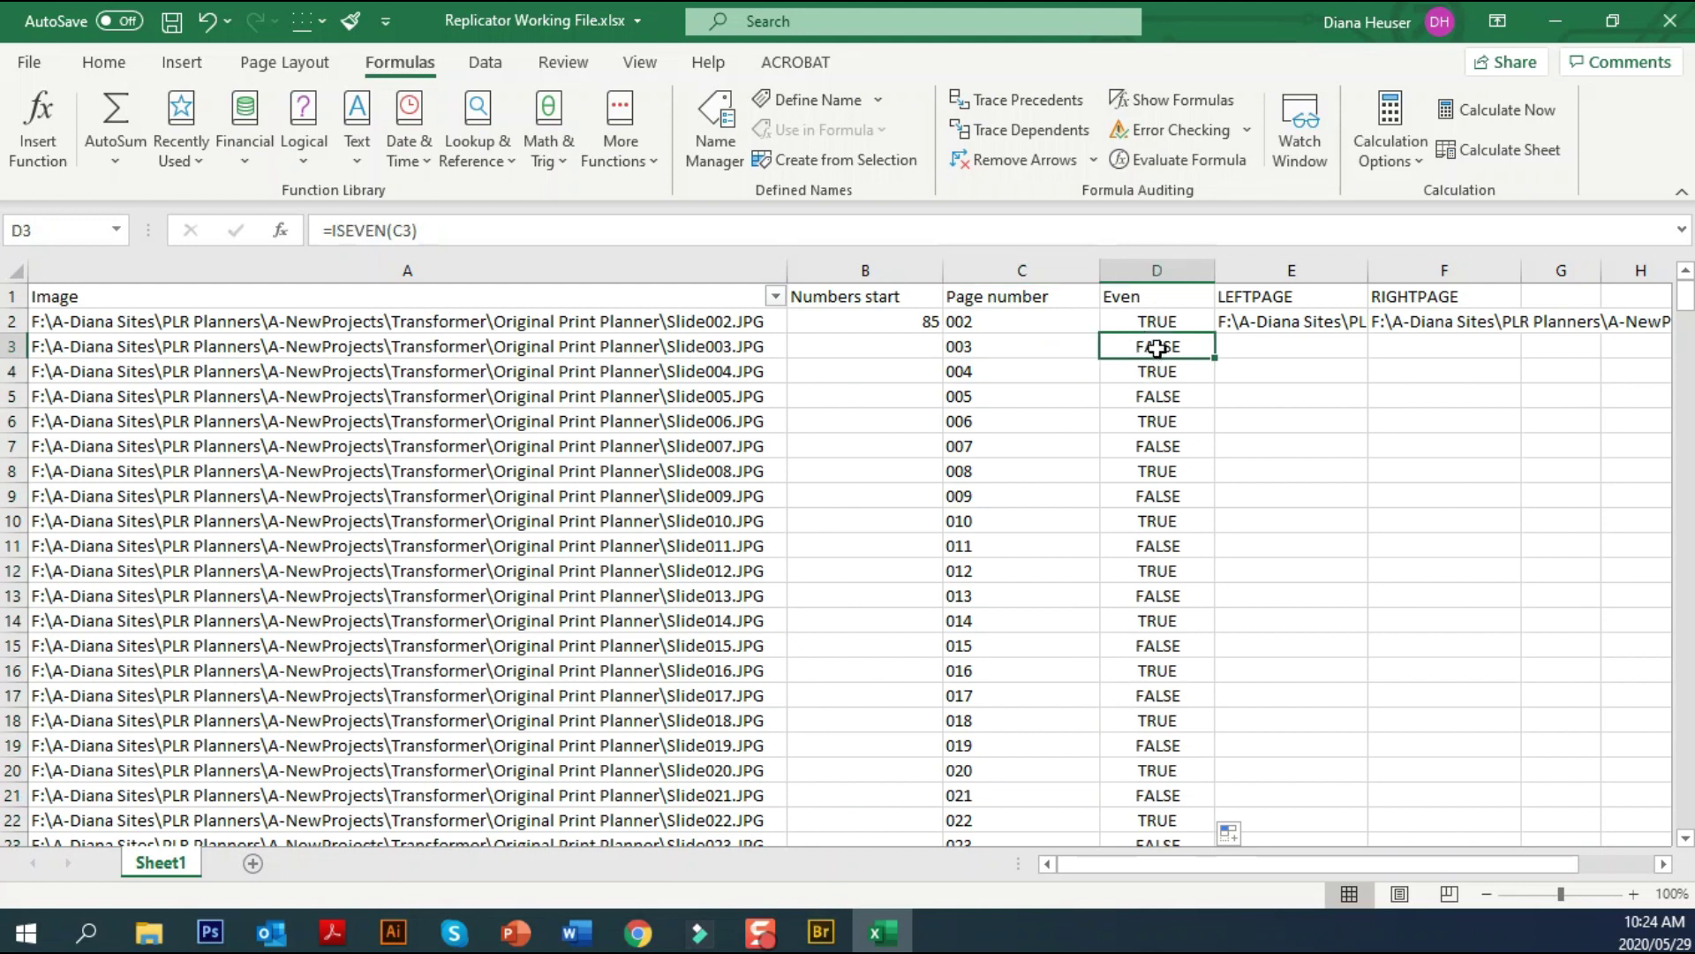
pyautogui.click(998, 376)
pyautogui.click(1139, 365)
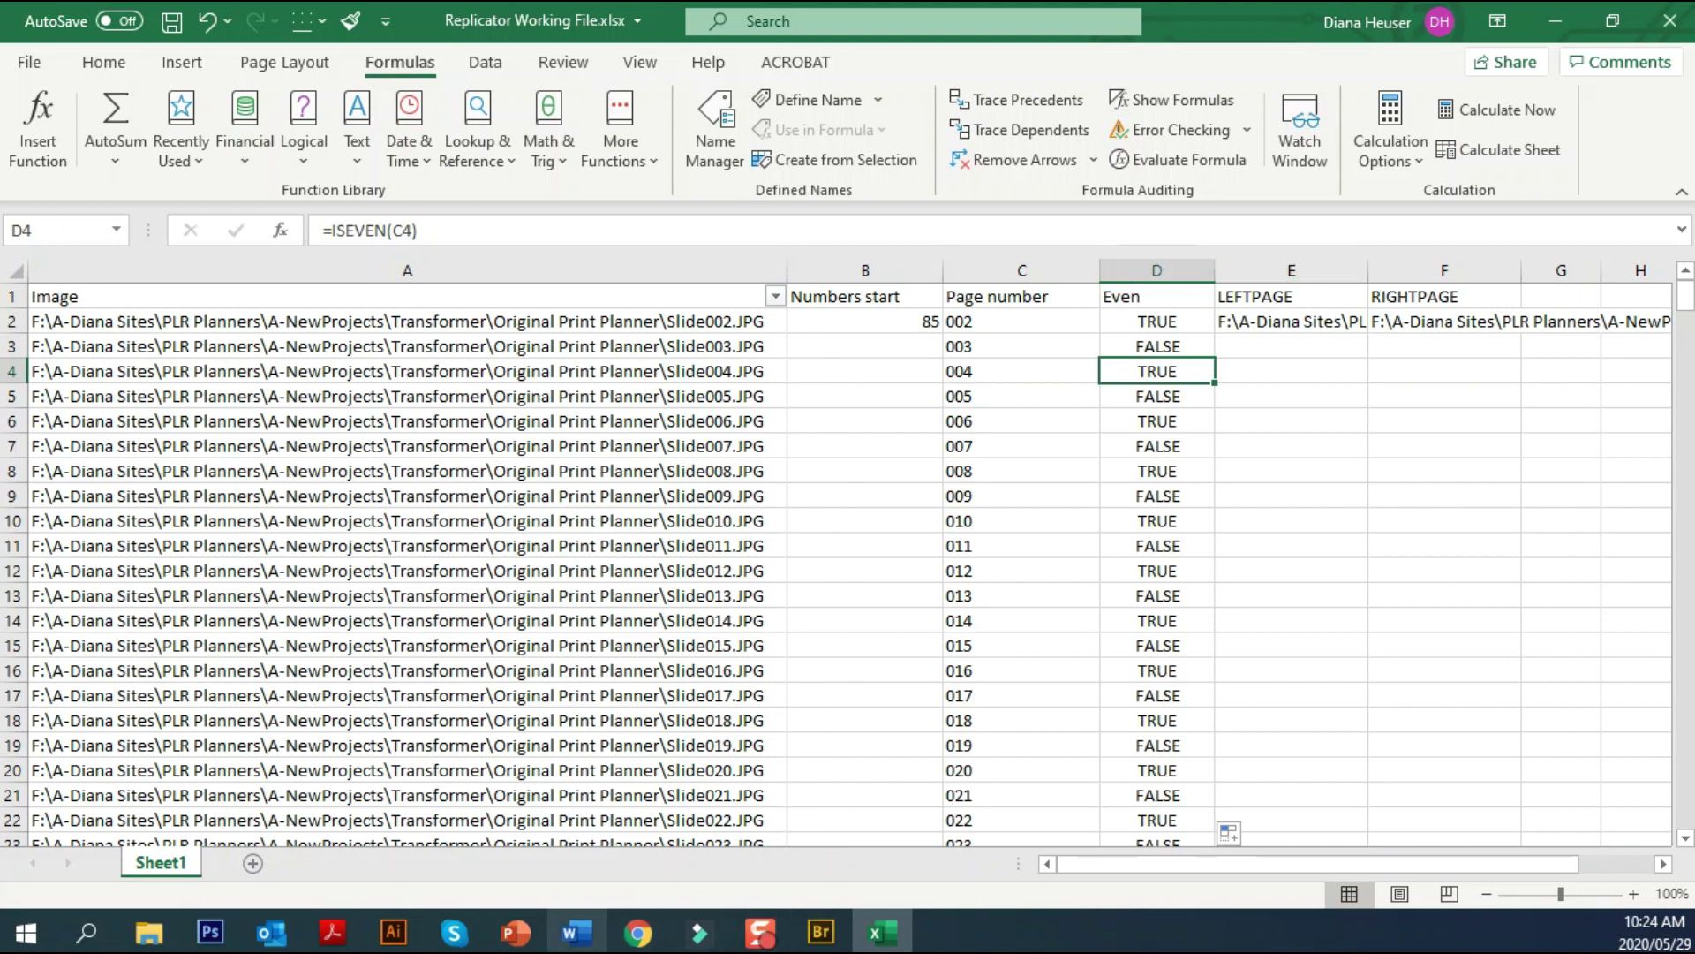
# Switch to Digital Planner Master File.pptx in PowerPoint to view the left and right planner pages, and return to the Excel workbook
pyautogui.moveTo(515, 934)
pyautogui.click(646, 859)
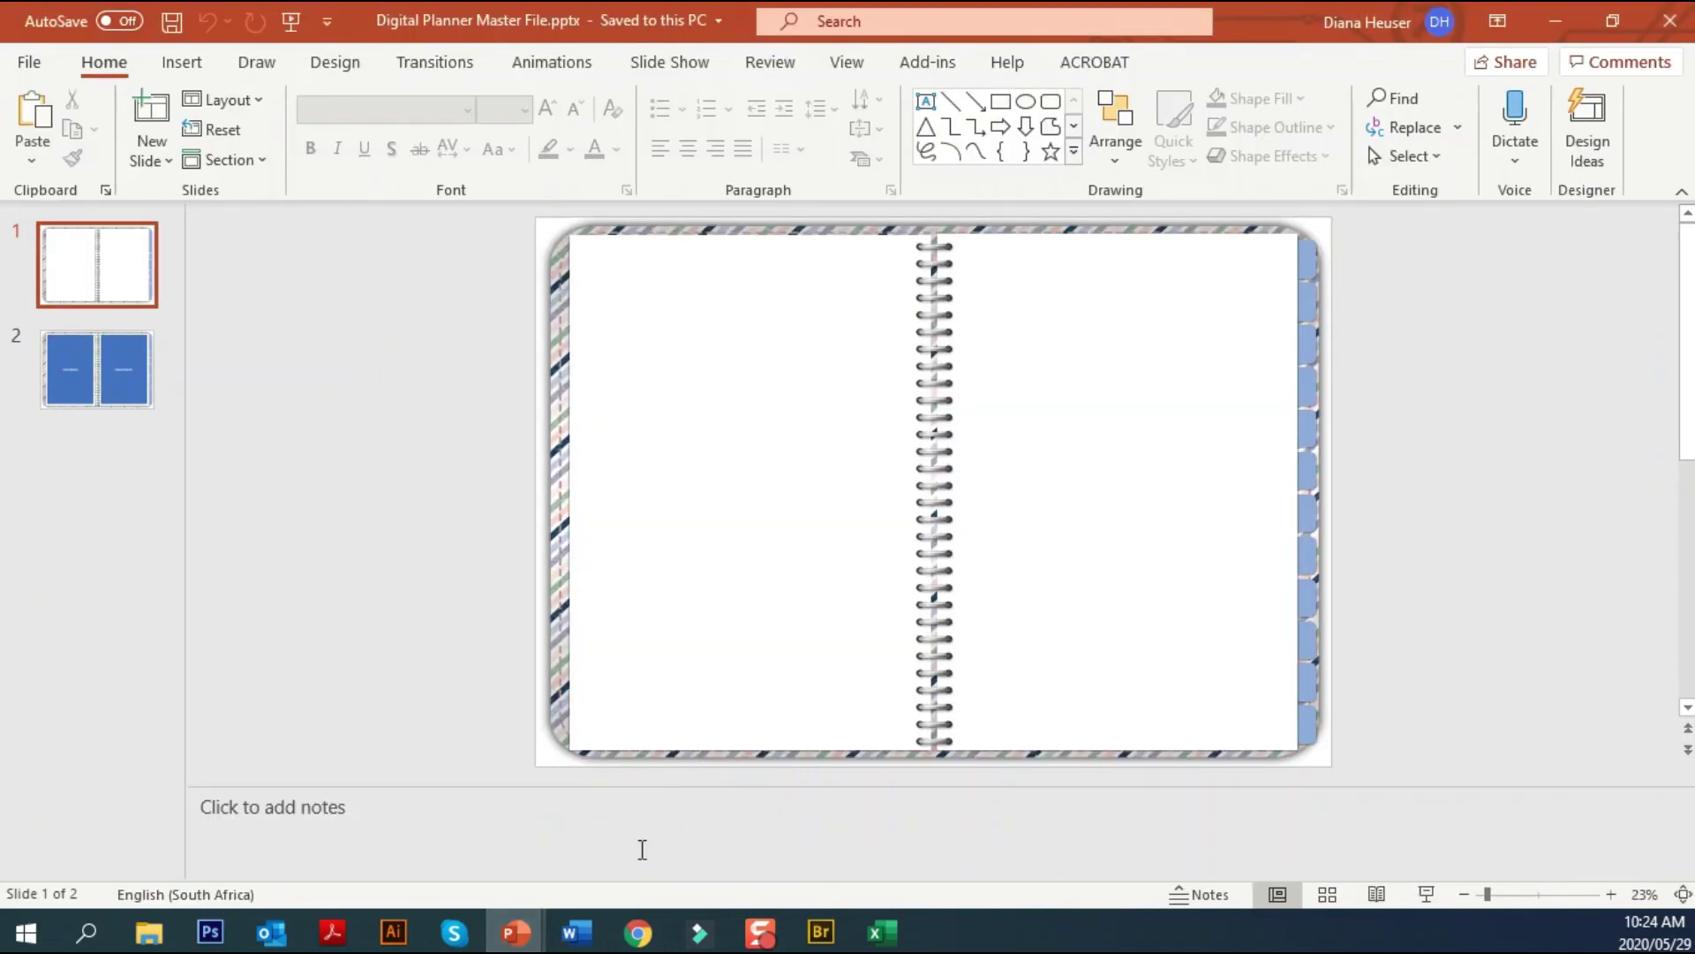
pyautogui.click(882, 932)
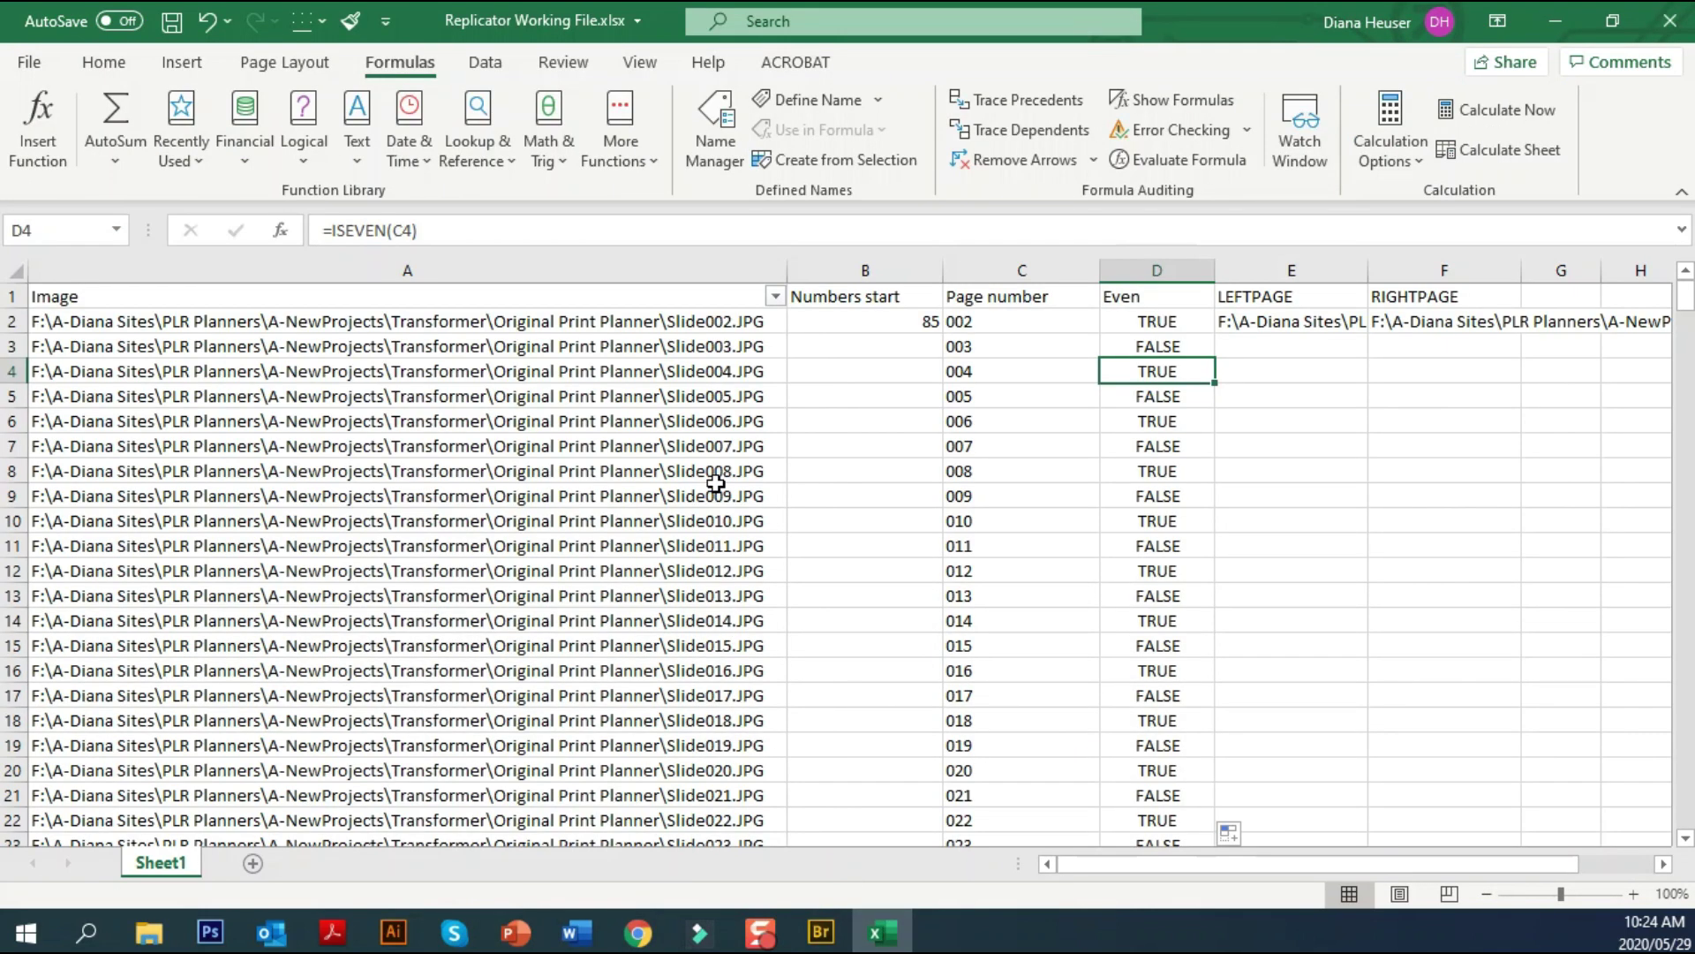
# Set the LEFTPAGE formula in E2 to =IF(D2=TRUE,A2) through the IF function arguments
pyautogui.click(1274, 318)
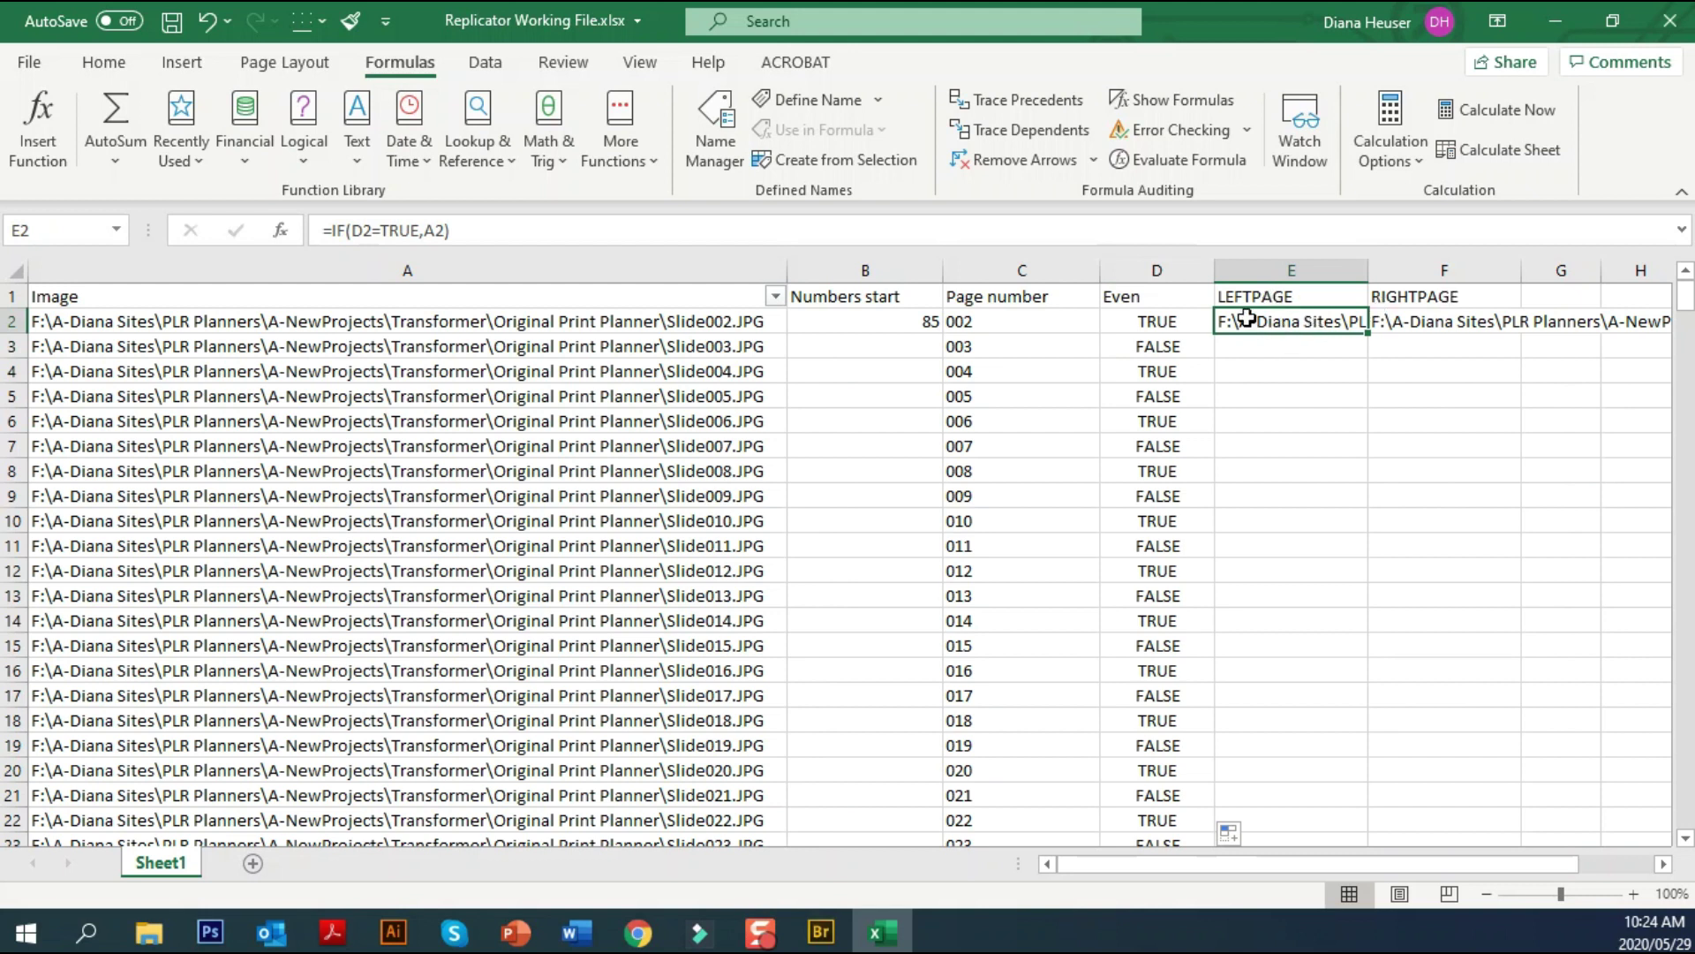
pyautogui.click(38, 123)
pyautogui.press('Tab')
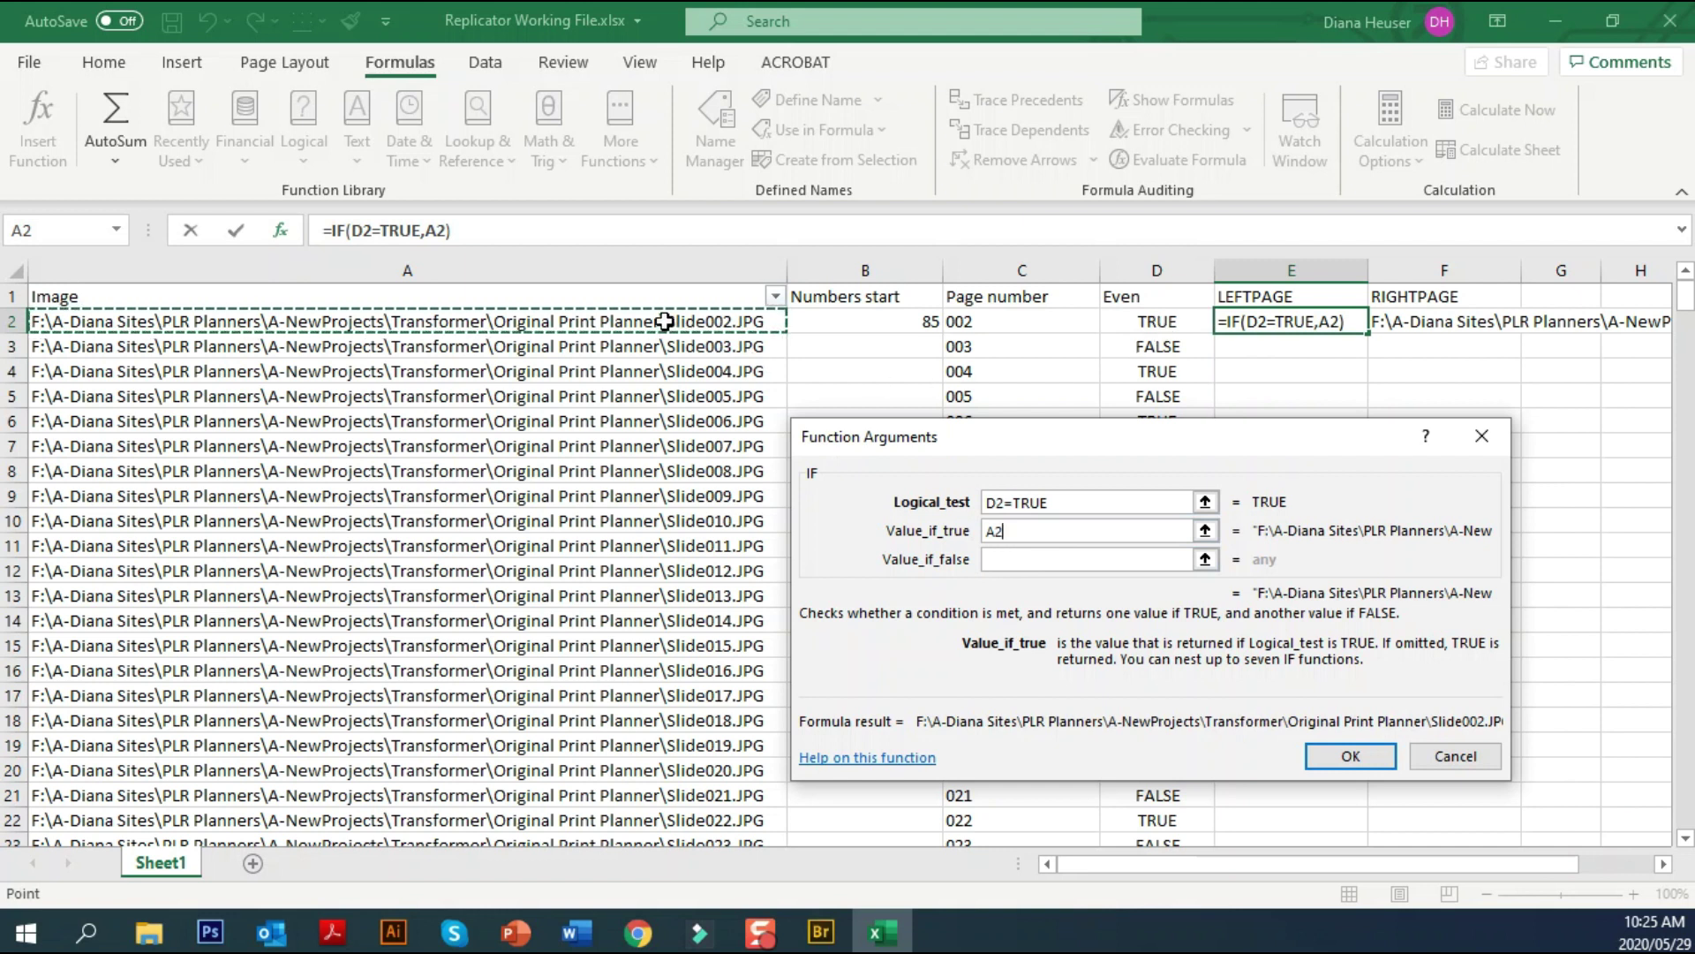
pyautogui.click(1351, 755)
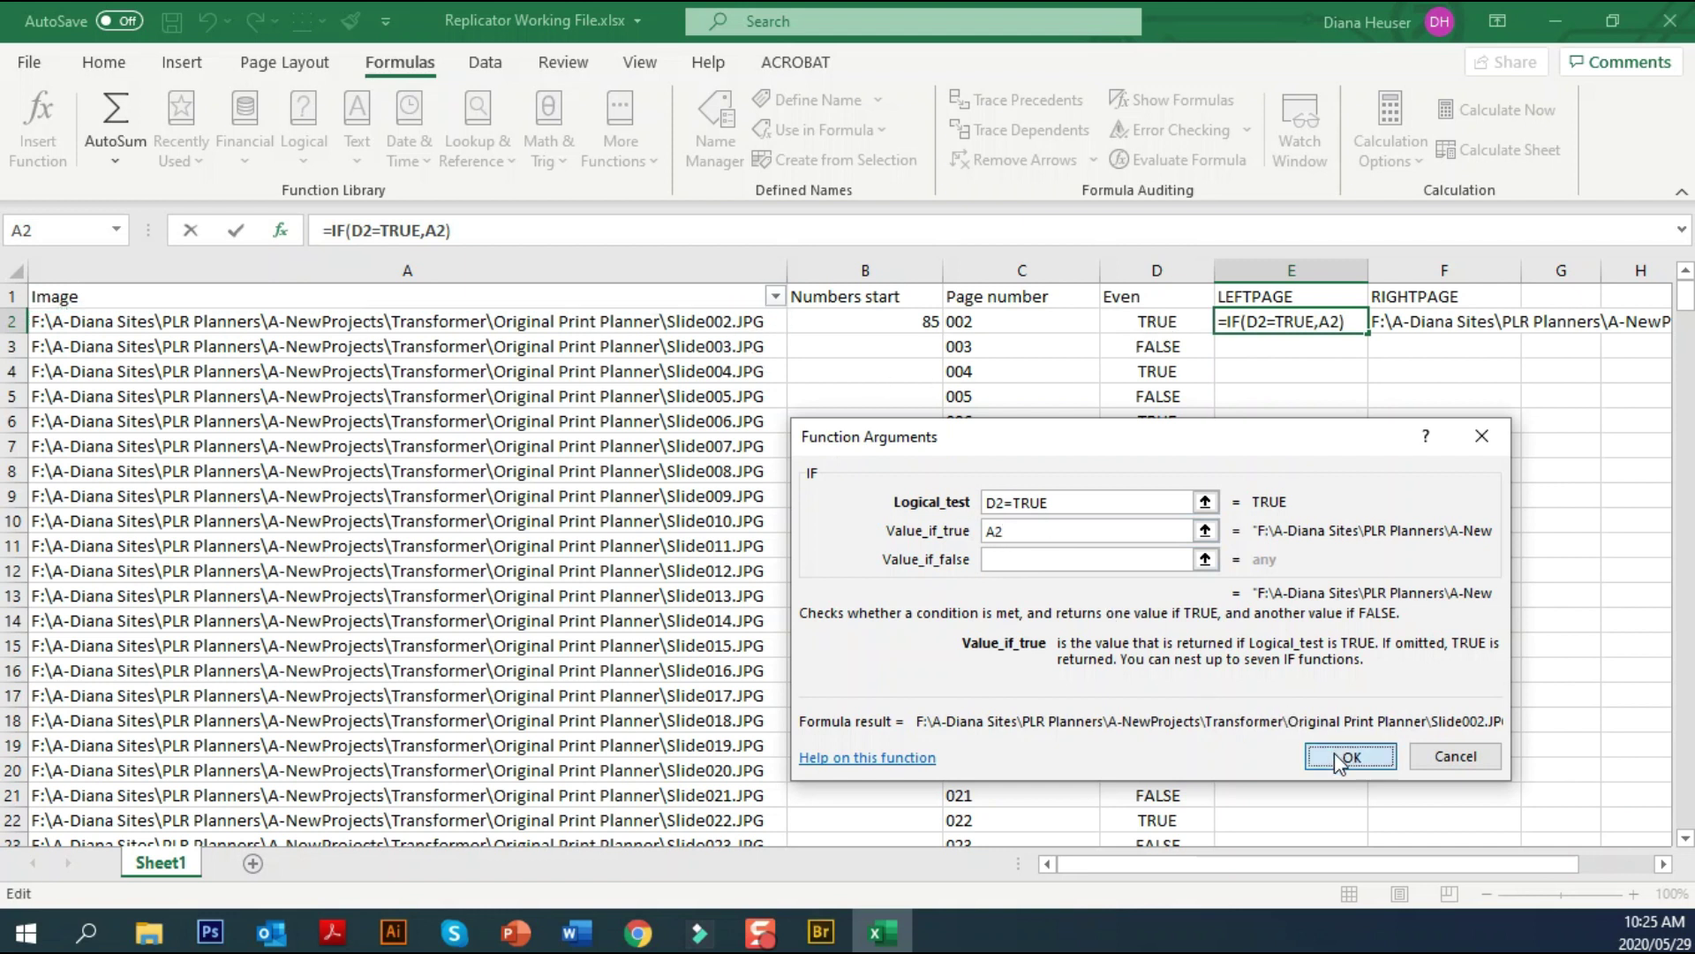
# Set the RIGHTPAGE formula in F2 to =IF(D2=TRUE,A3) through the IF function arguments, keeping D2=TRUE as the logical test
pyautogui.click(1439, 323)
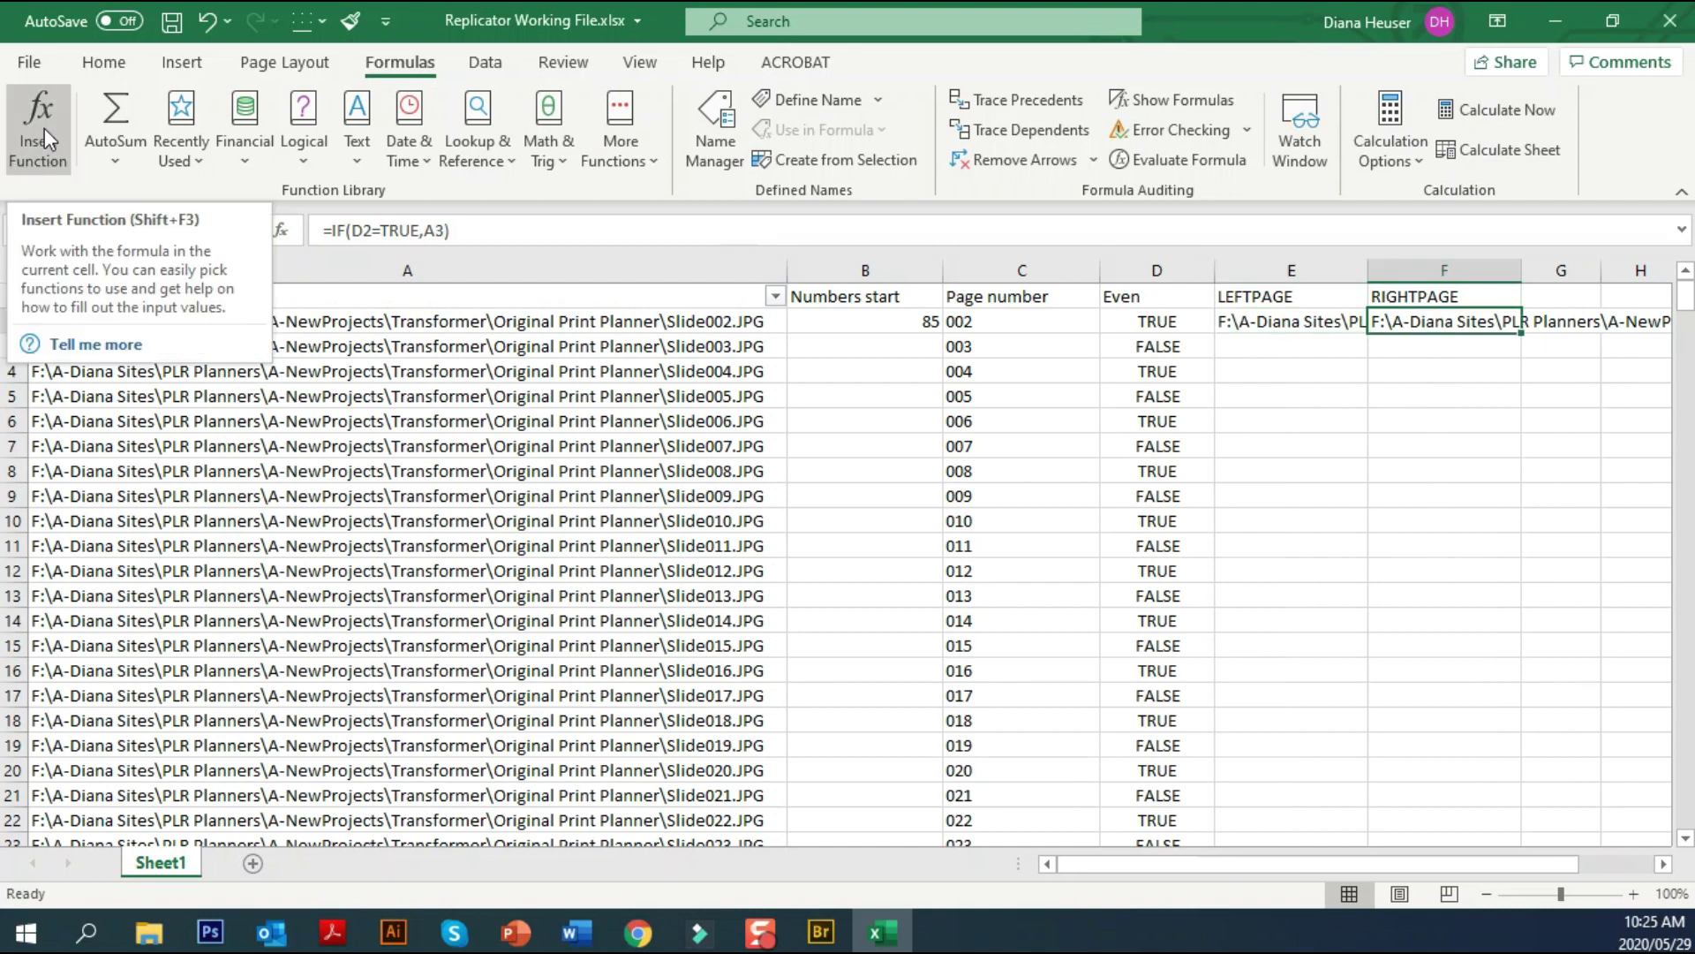
pyautogui.click(44, 129)
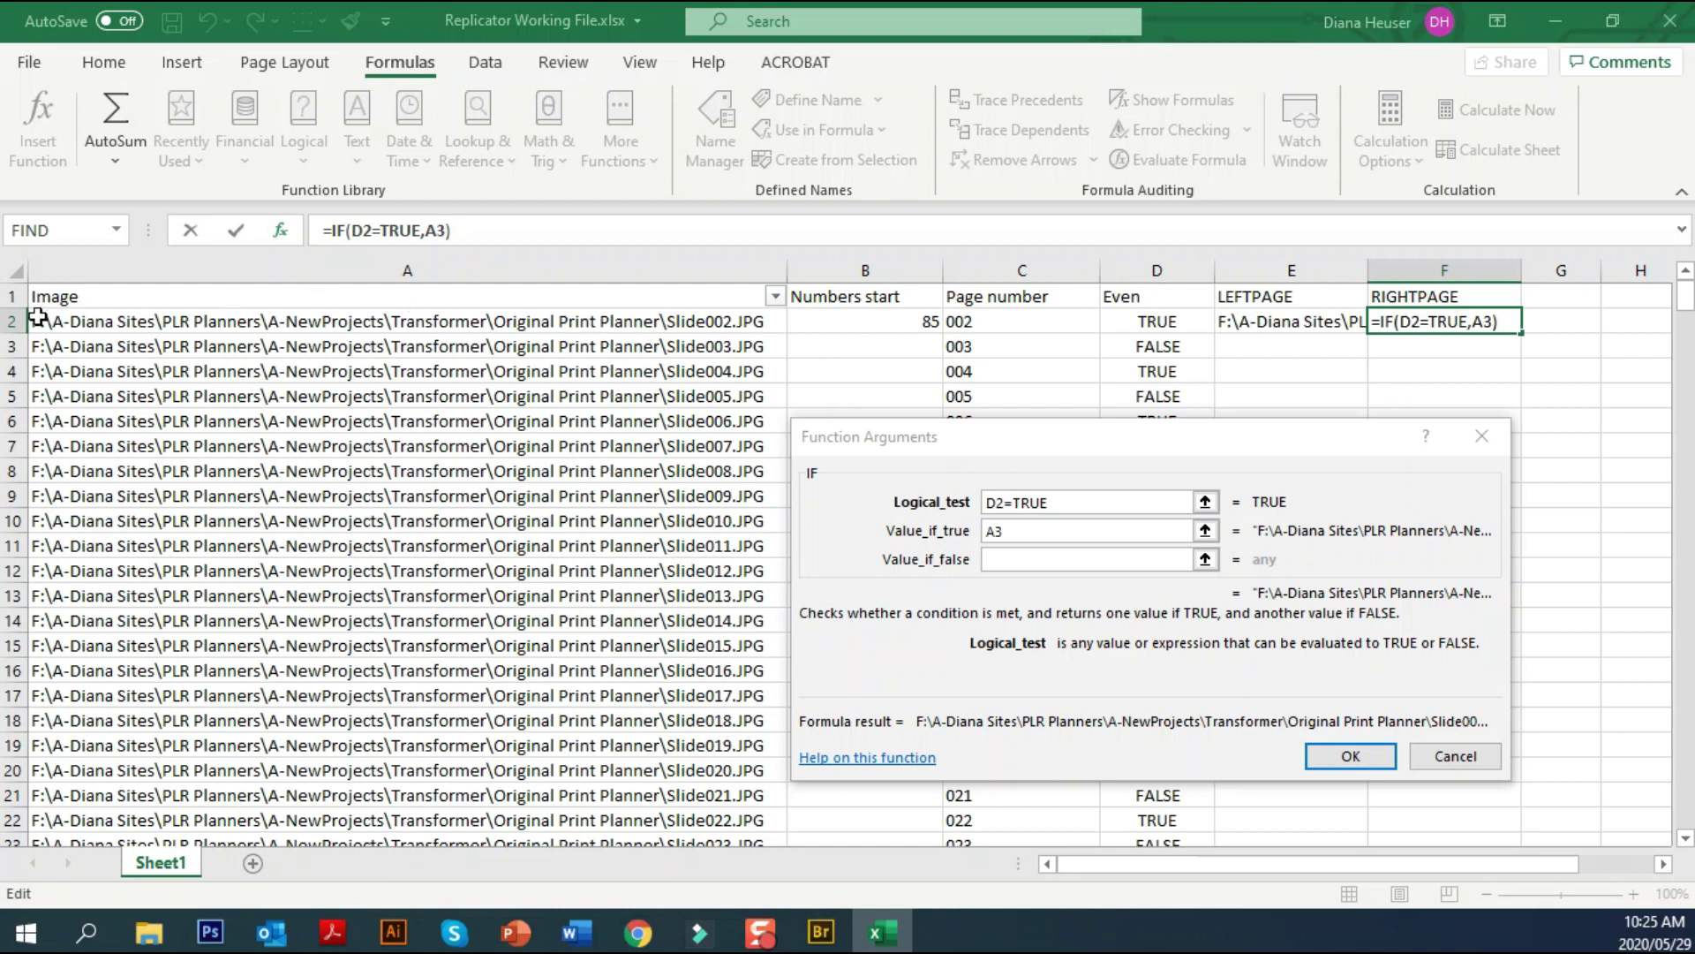
pyautogui.click(590, 346)
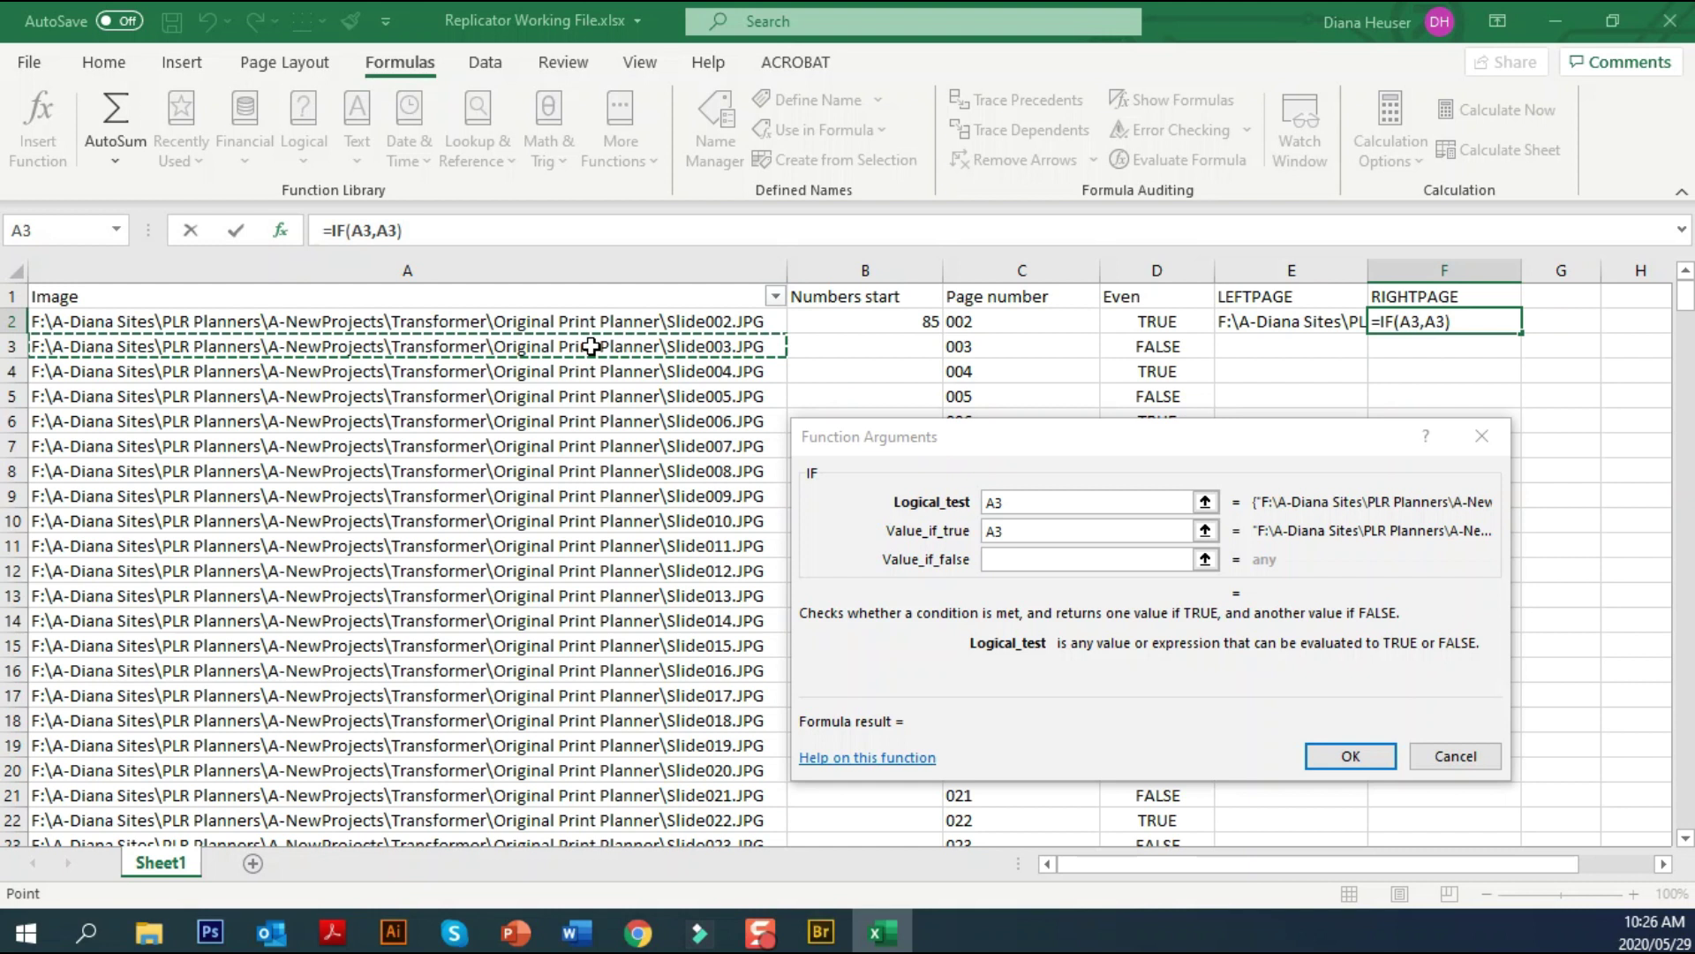
pyautogui.click(1075, 503)
pyautogui.hotkey('ctrl', 'z')
pyautogui.click(1004, 531)
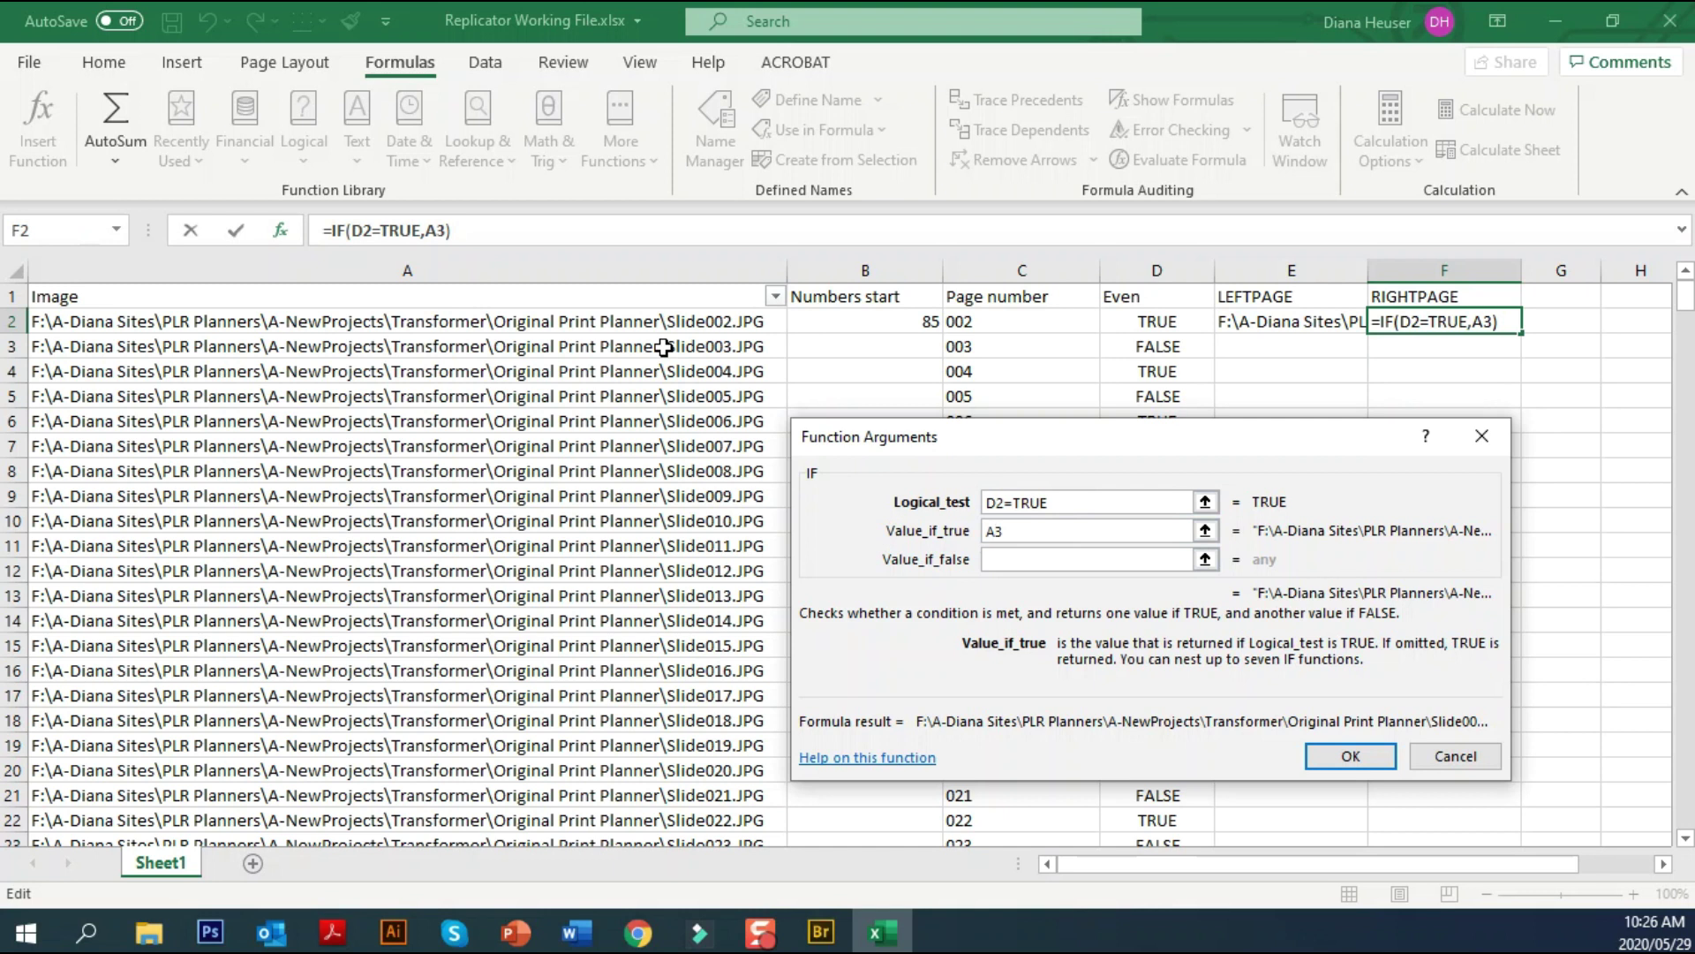
pyautogui.click(1351, 756)
# Compare the LEFTPAGE and RIGHTPAGE cells in row 2 with the image paths in A2 and A3, and select E2:F2
pyautogui.click(1337, 328)
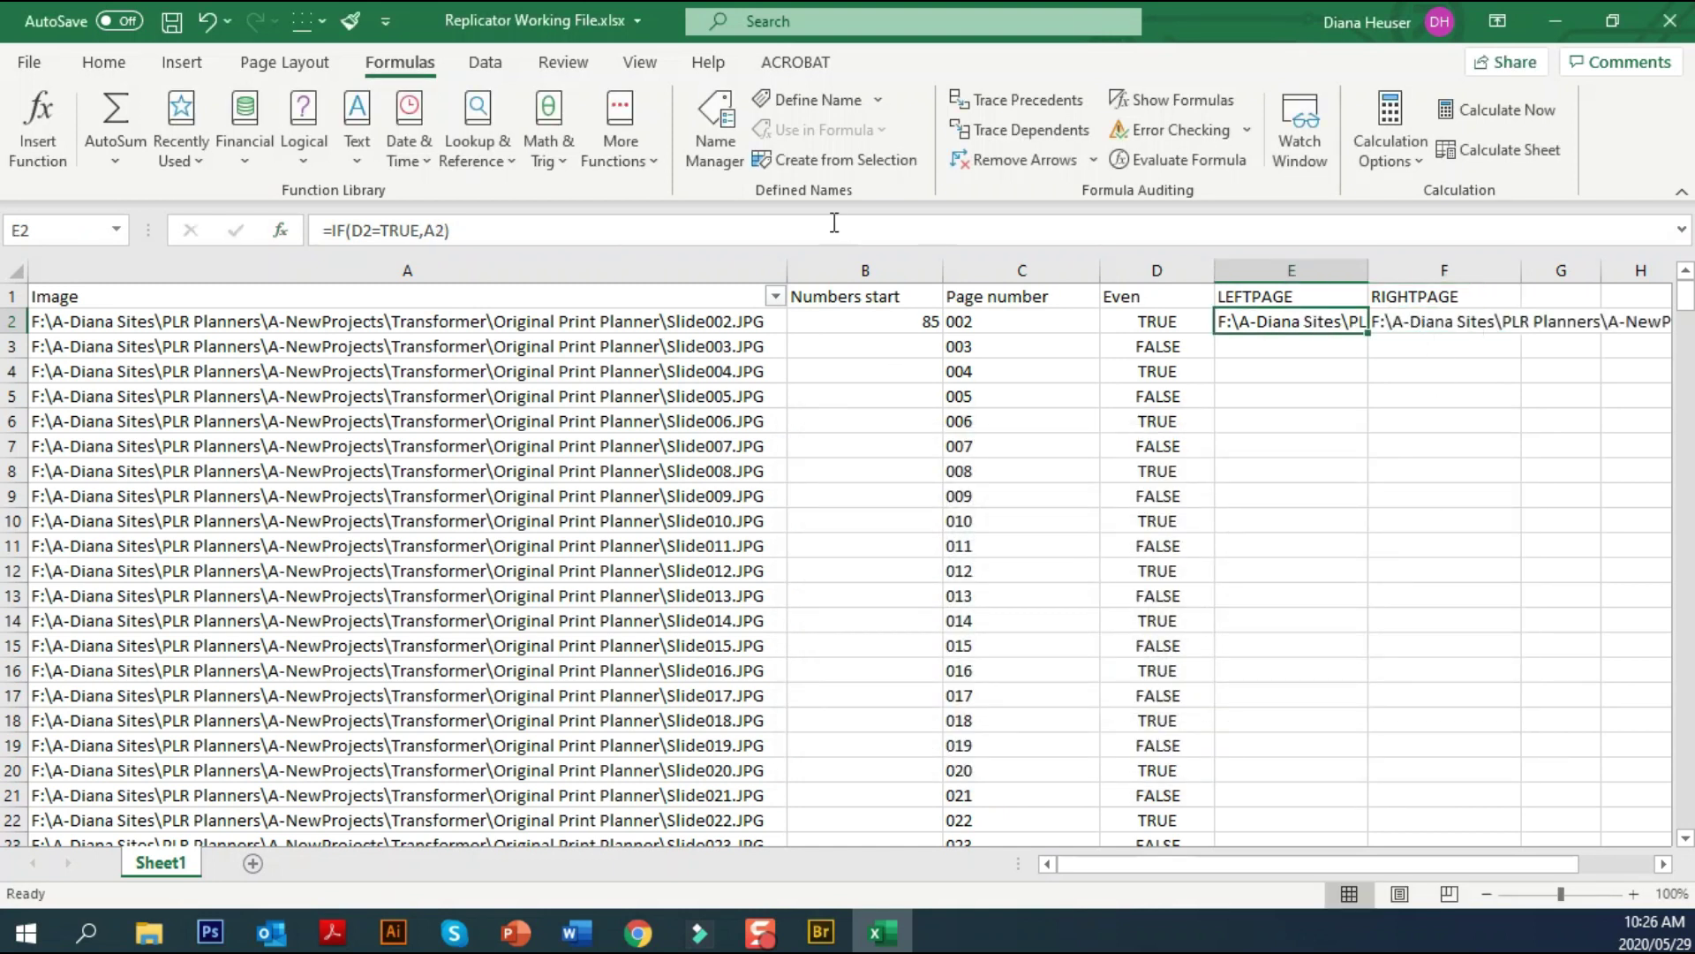
pyautogui.click(728, 320)
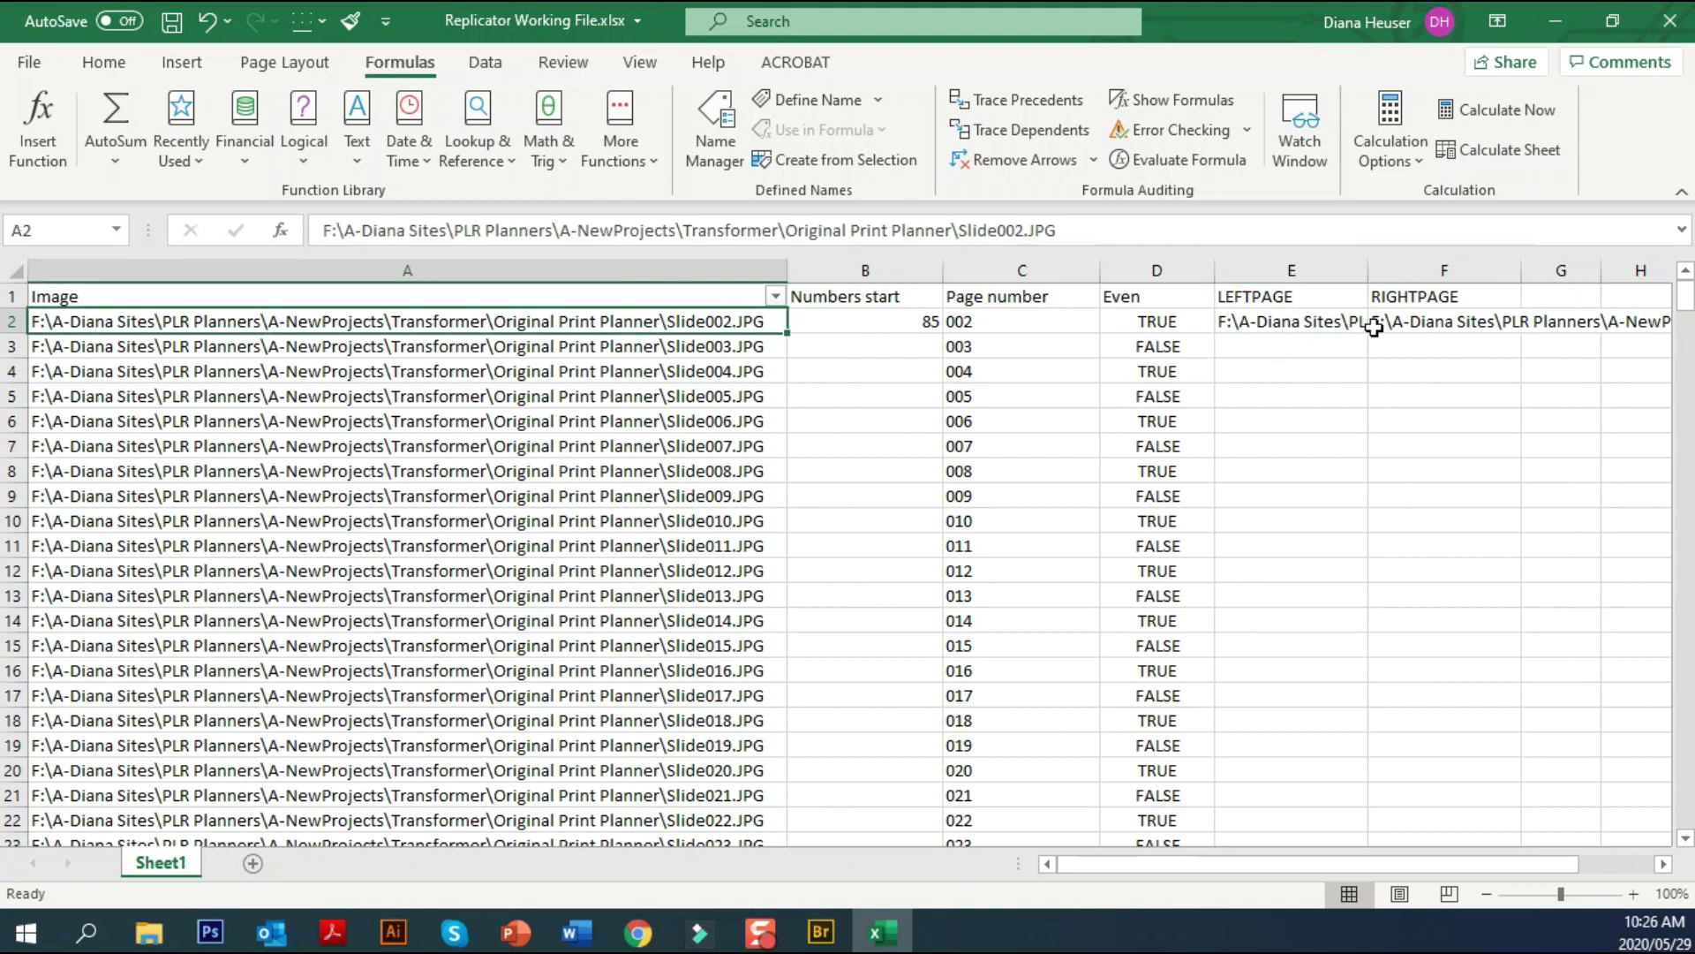
pyautogui.click(1409, 323)
pyautogui.click(704, 350)
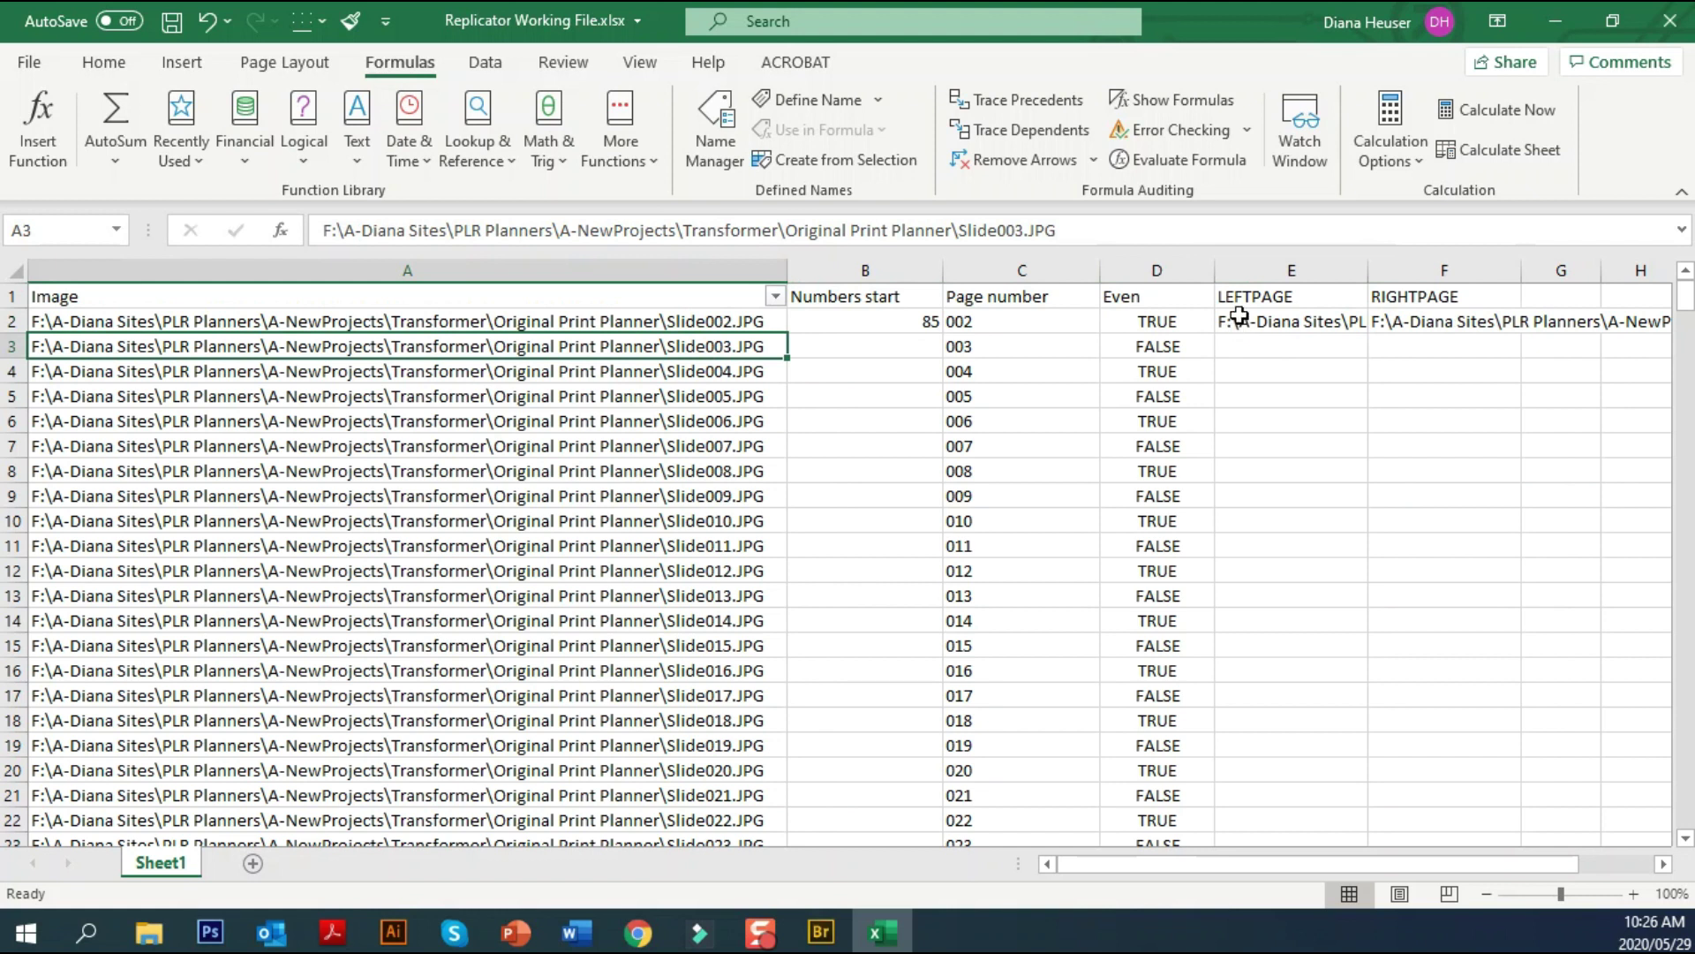
pyautogui.moveTo(1240, 319); pyautogui.dragTo(1444, 325)
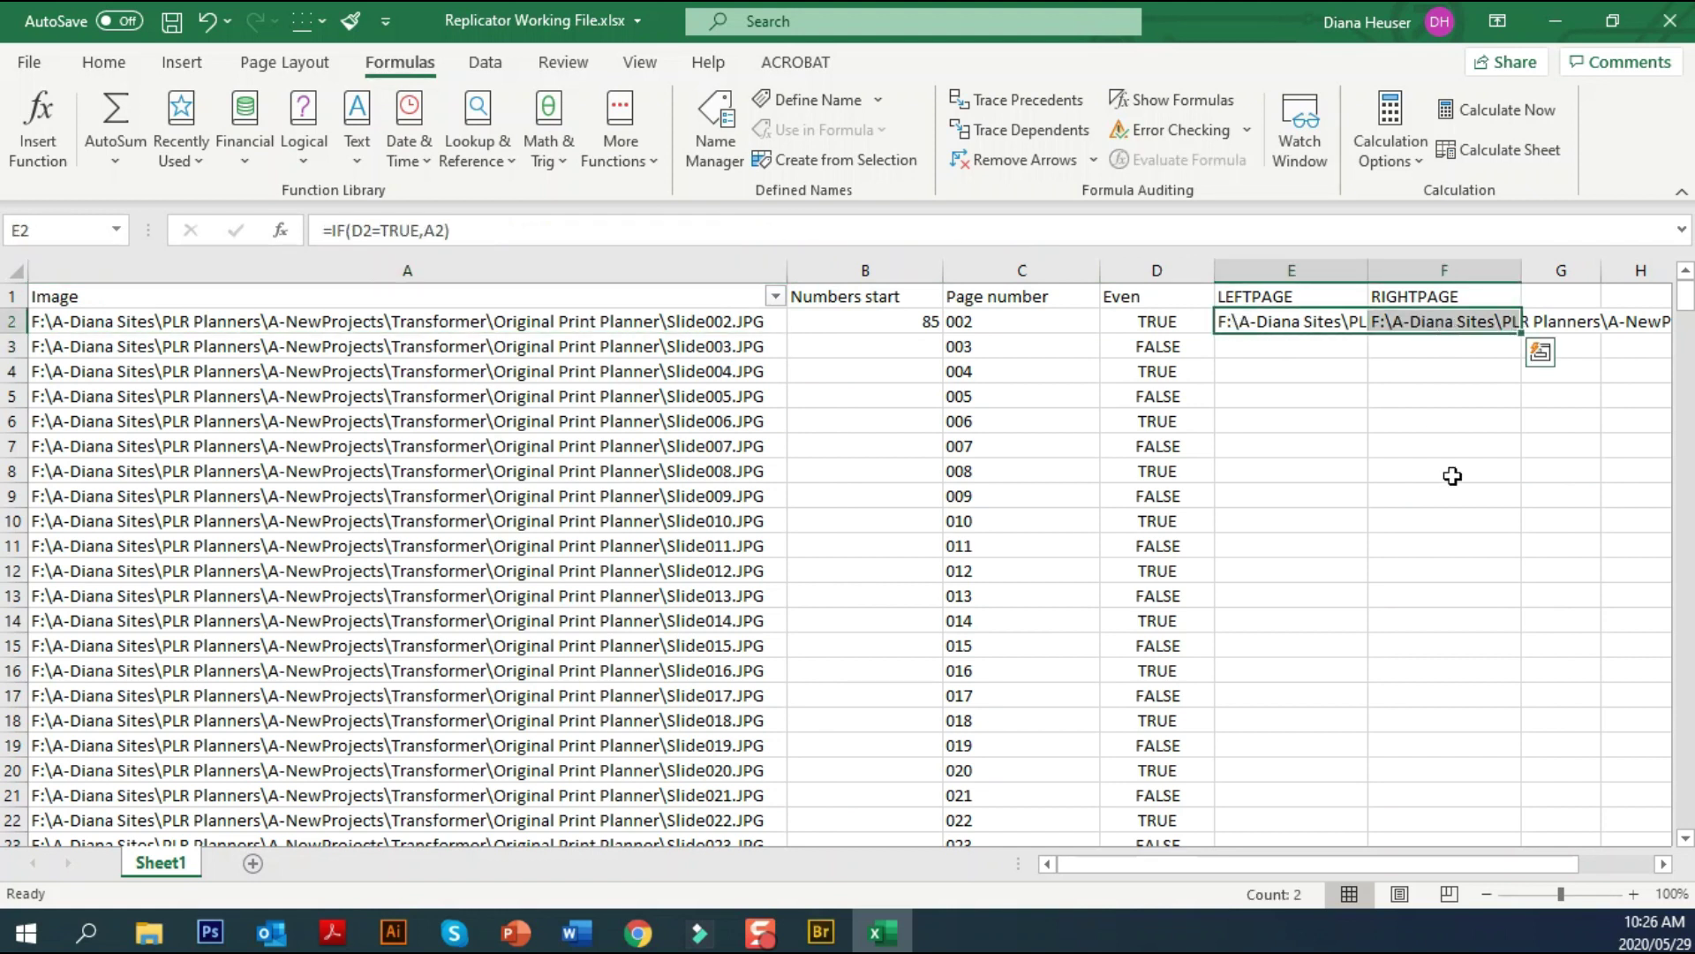
# Fill the LEFTPAGE and RIGHTPAGE formulas from E2:F2 down through all the image rows and review the filled cells
pyautogui.doubleClick(1522, 332)
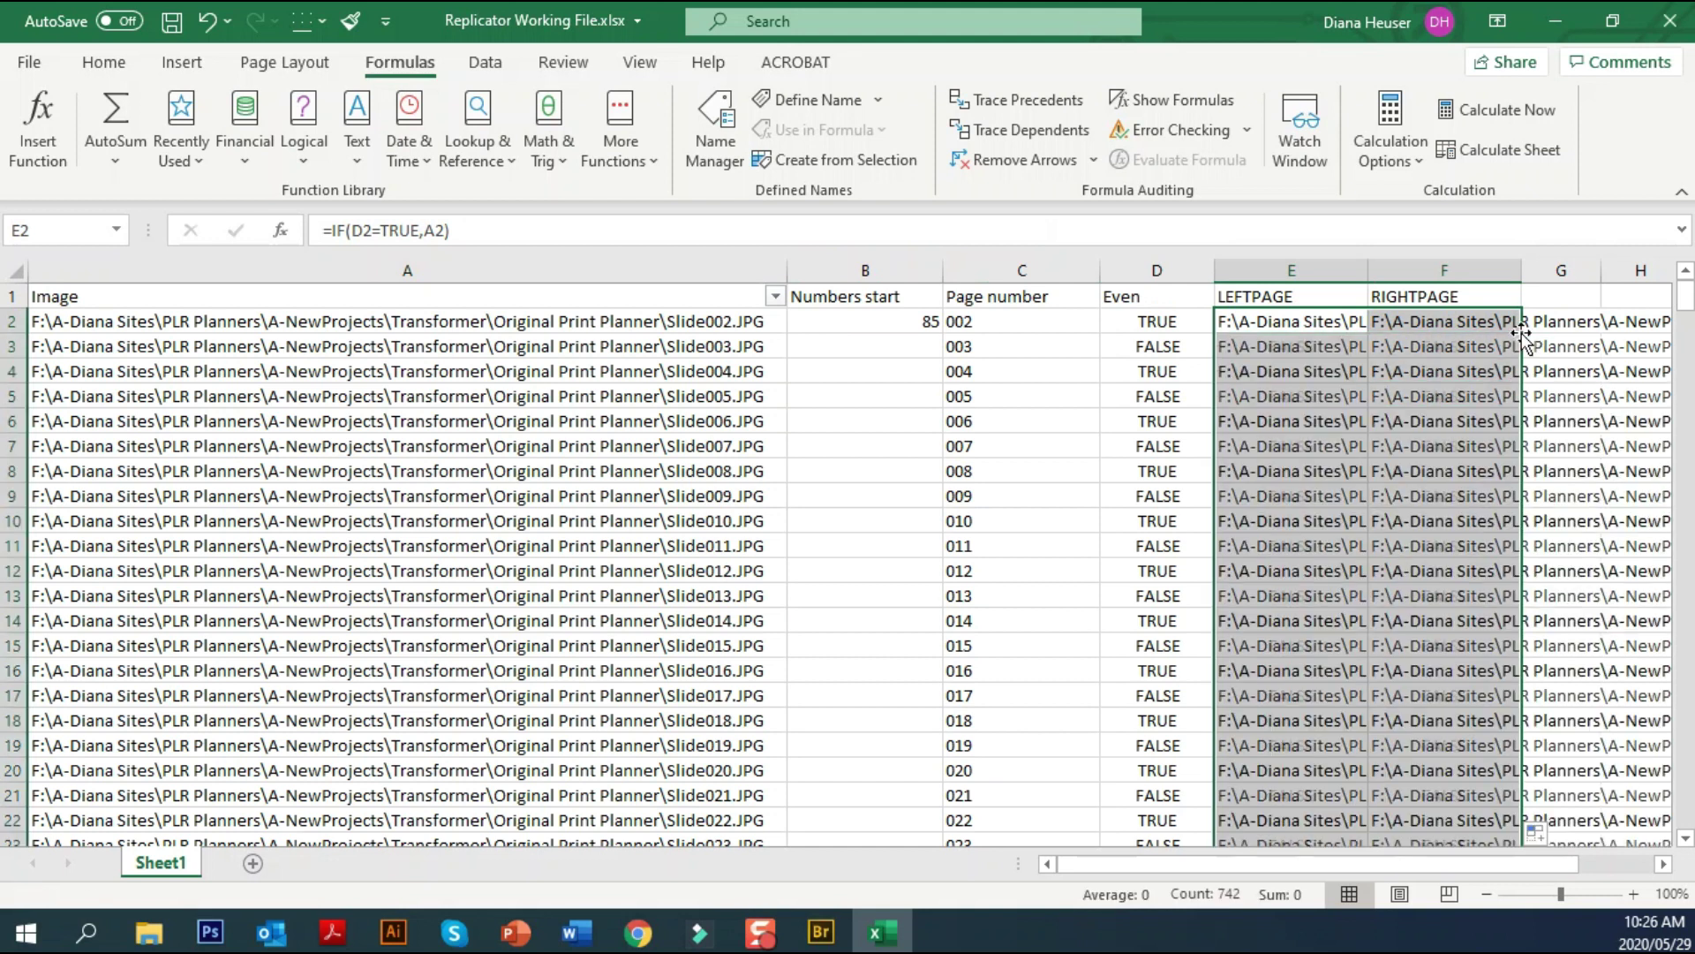
pyautogui.scroll(-20, 1490, 556)
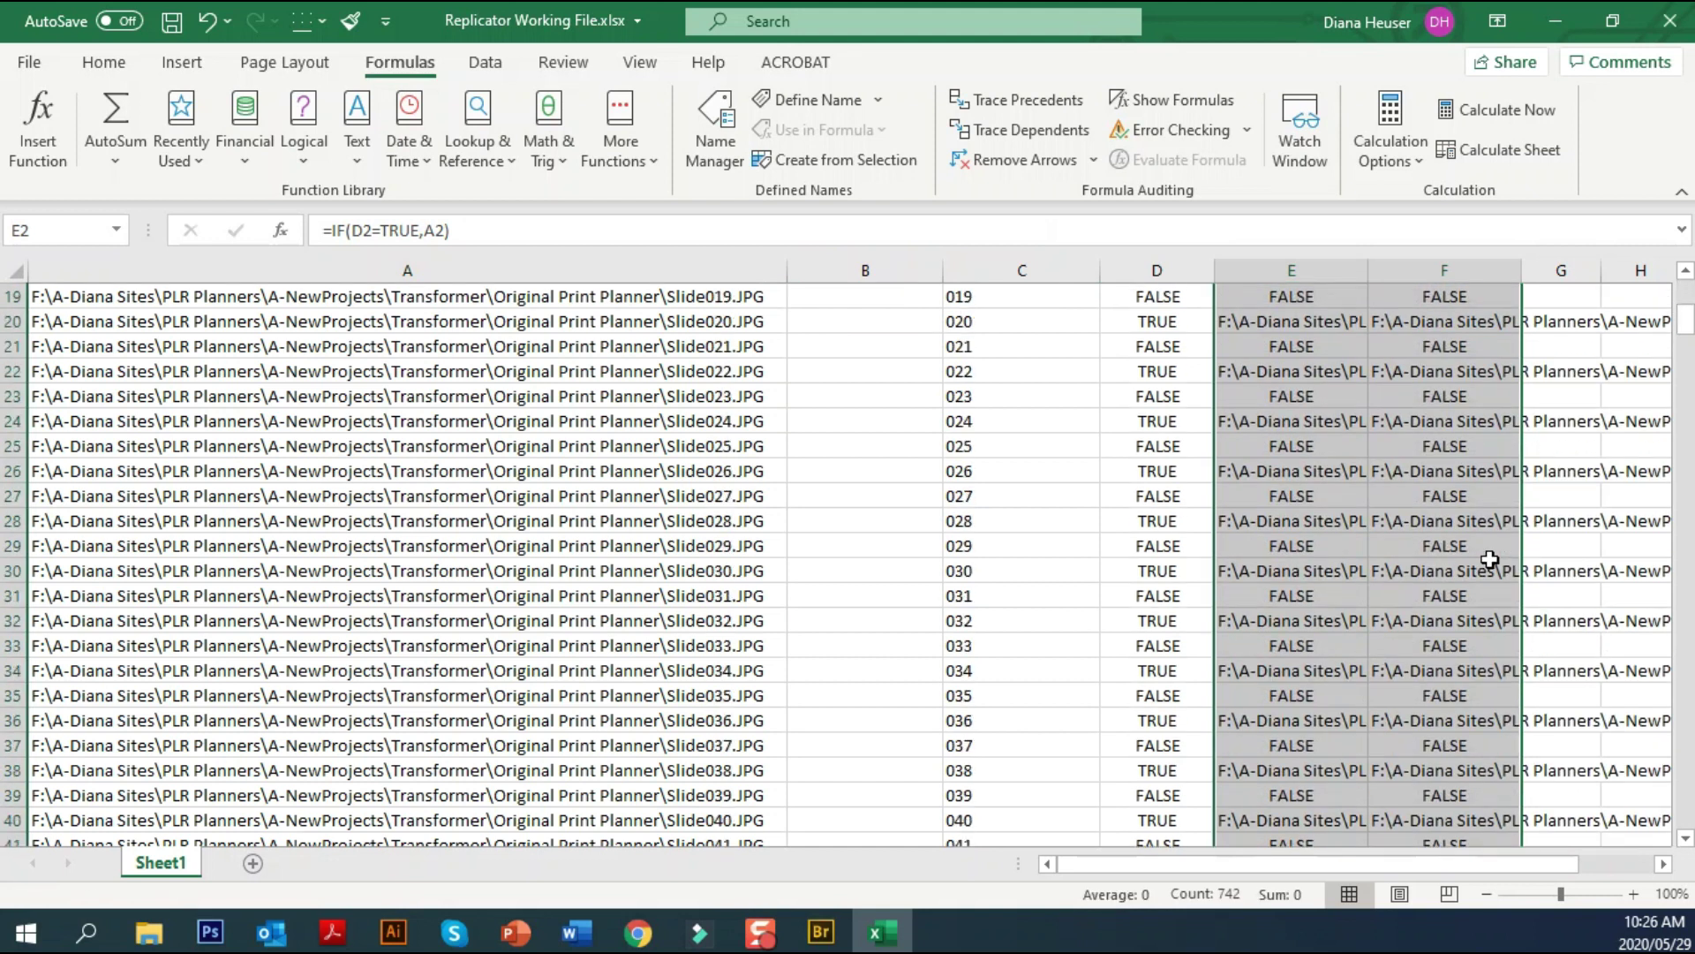
pyautogui.scroll(12, 1466, 485)
pyautogui.scroll(8, 1463, 485)
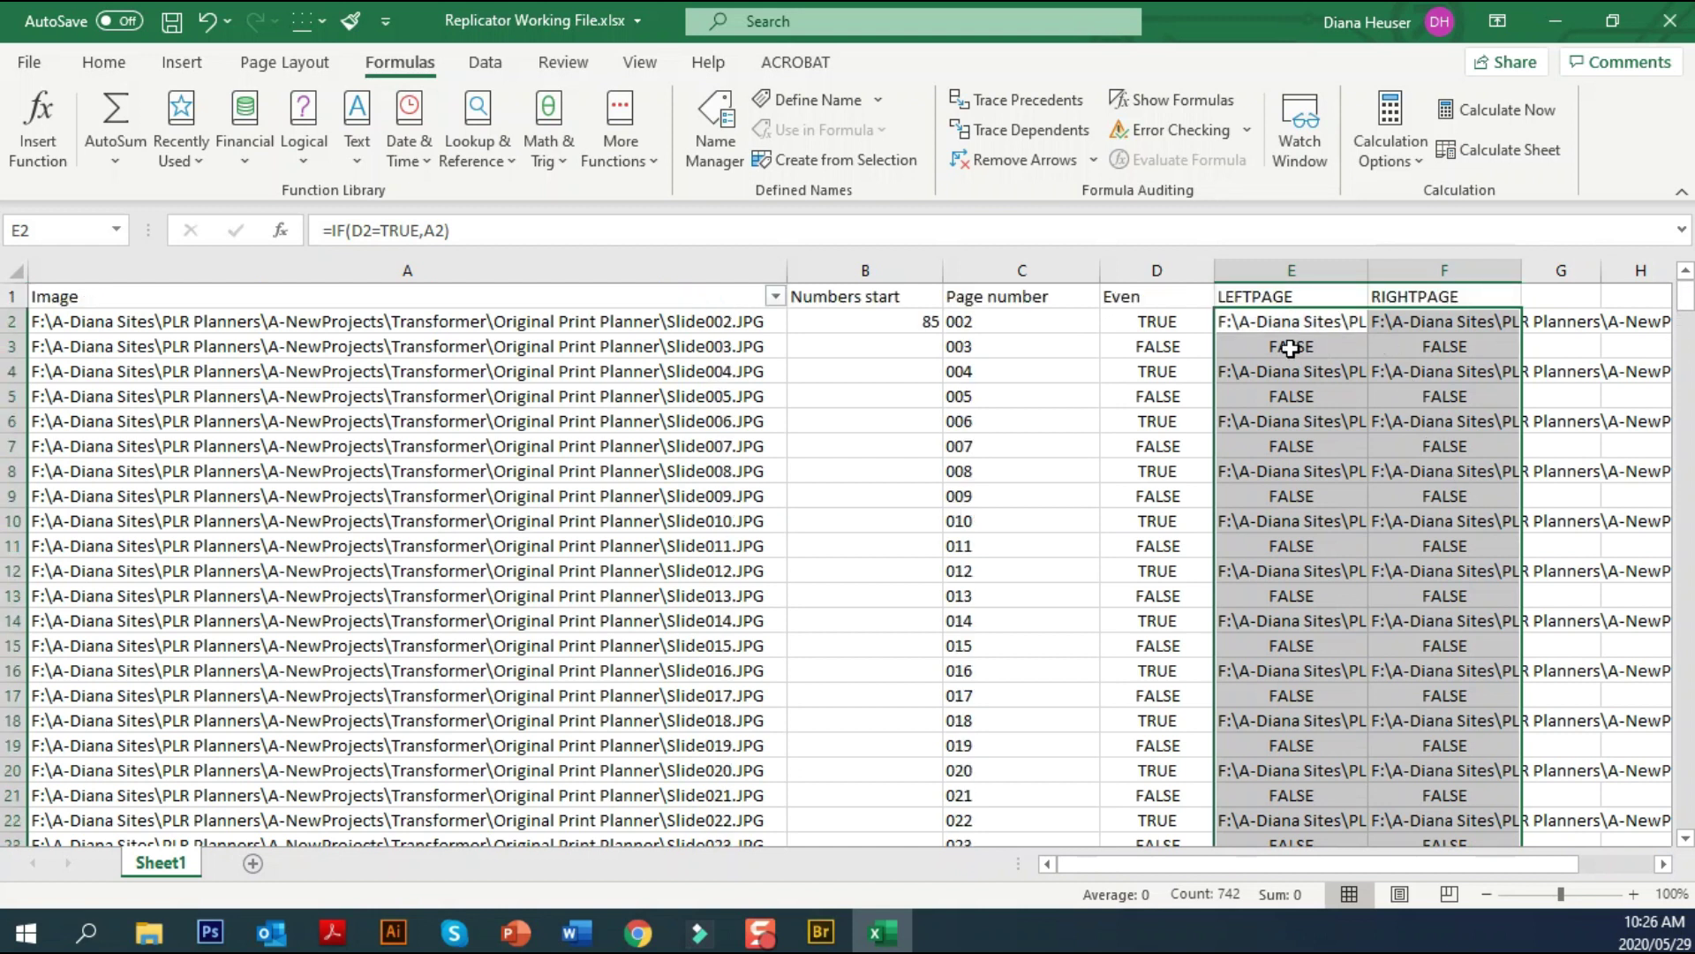
# Copy the LEFTPAGE and RIGHTPAGE columns E:F and paste them as values at A1 of a new blank workbook
pyautogui.click(1307, 271)
pyautogui.moveTo(1306, 271); pyautogui.dragTo(1416, 269)
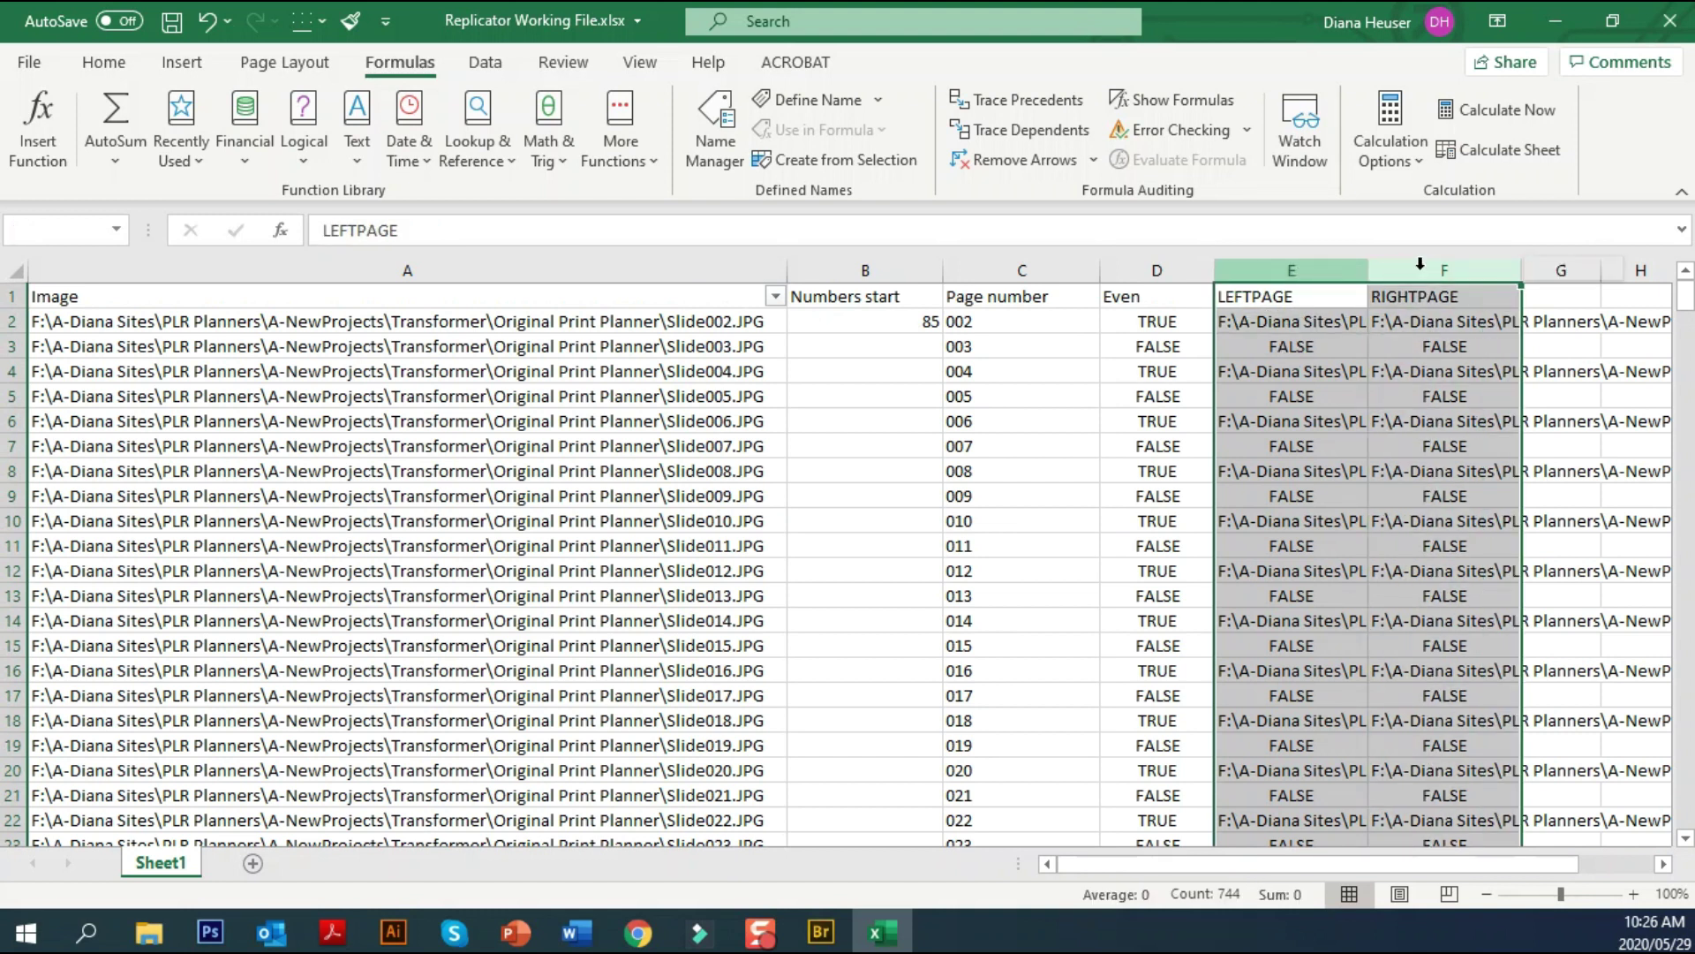
pyautogui.rightClick(1418, 263)
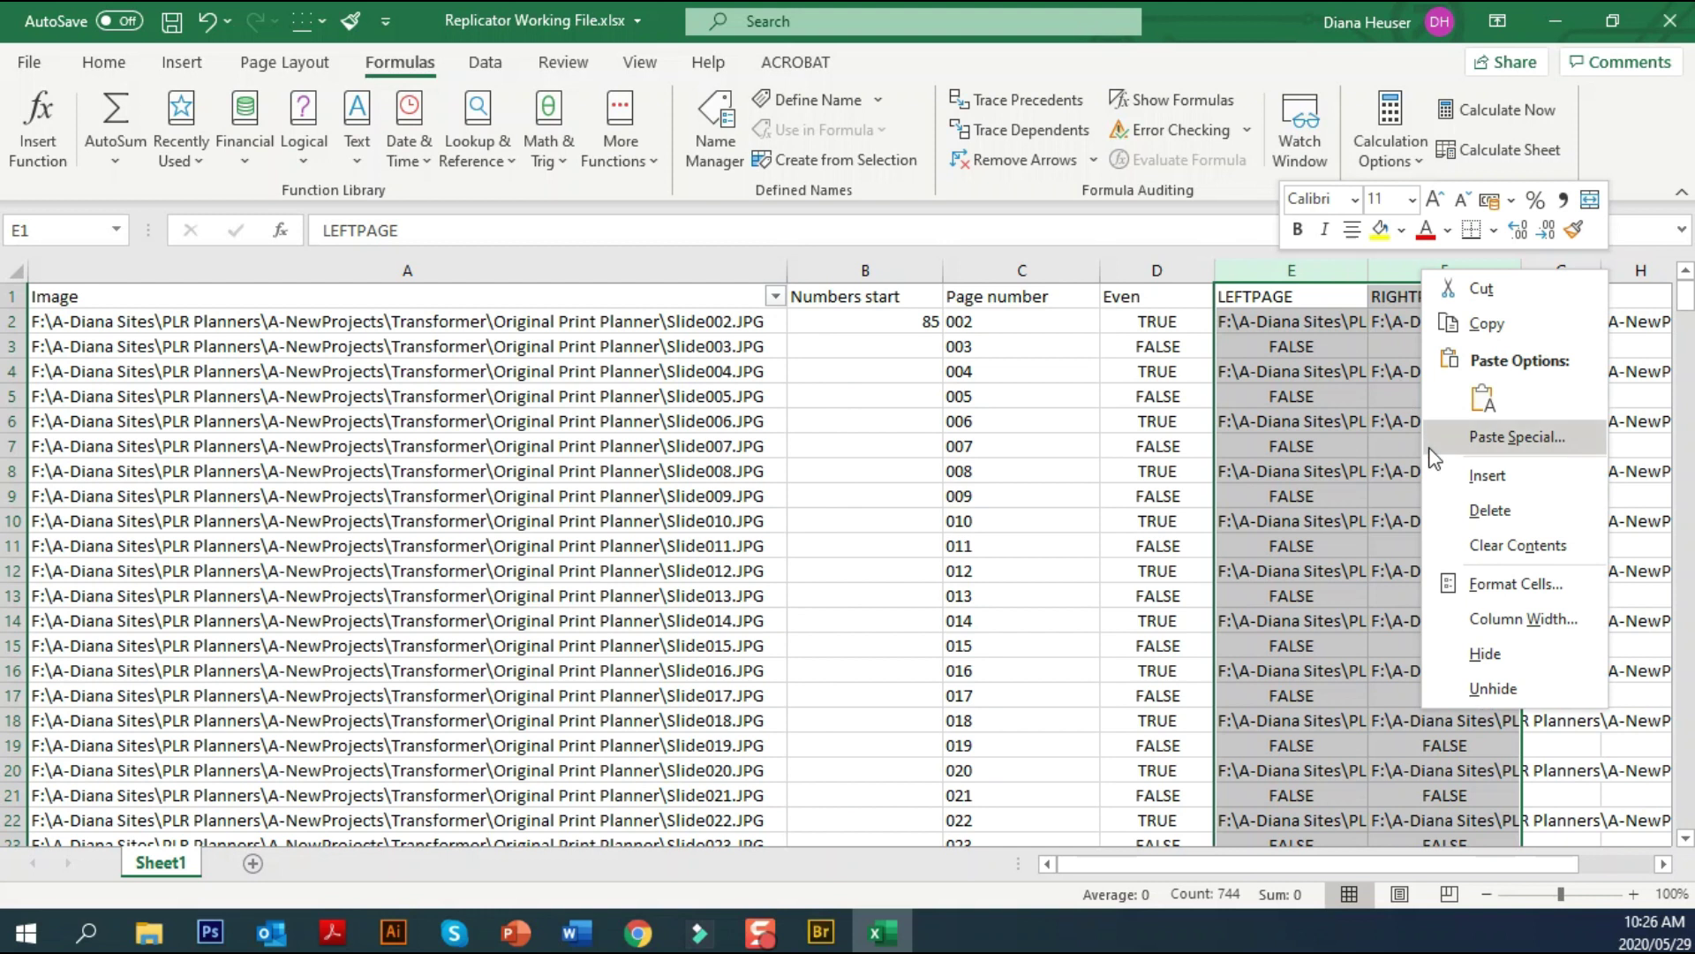
pyautogui.click(1458, 325)
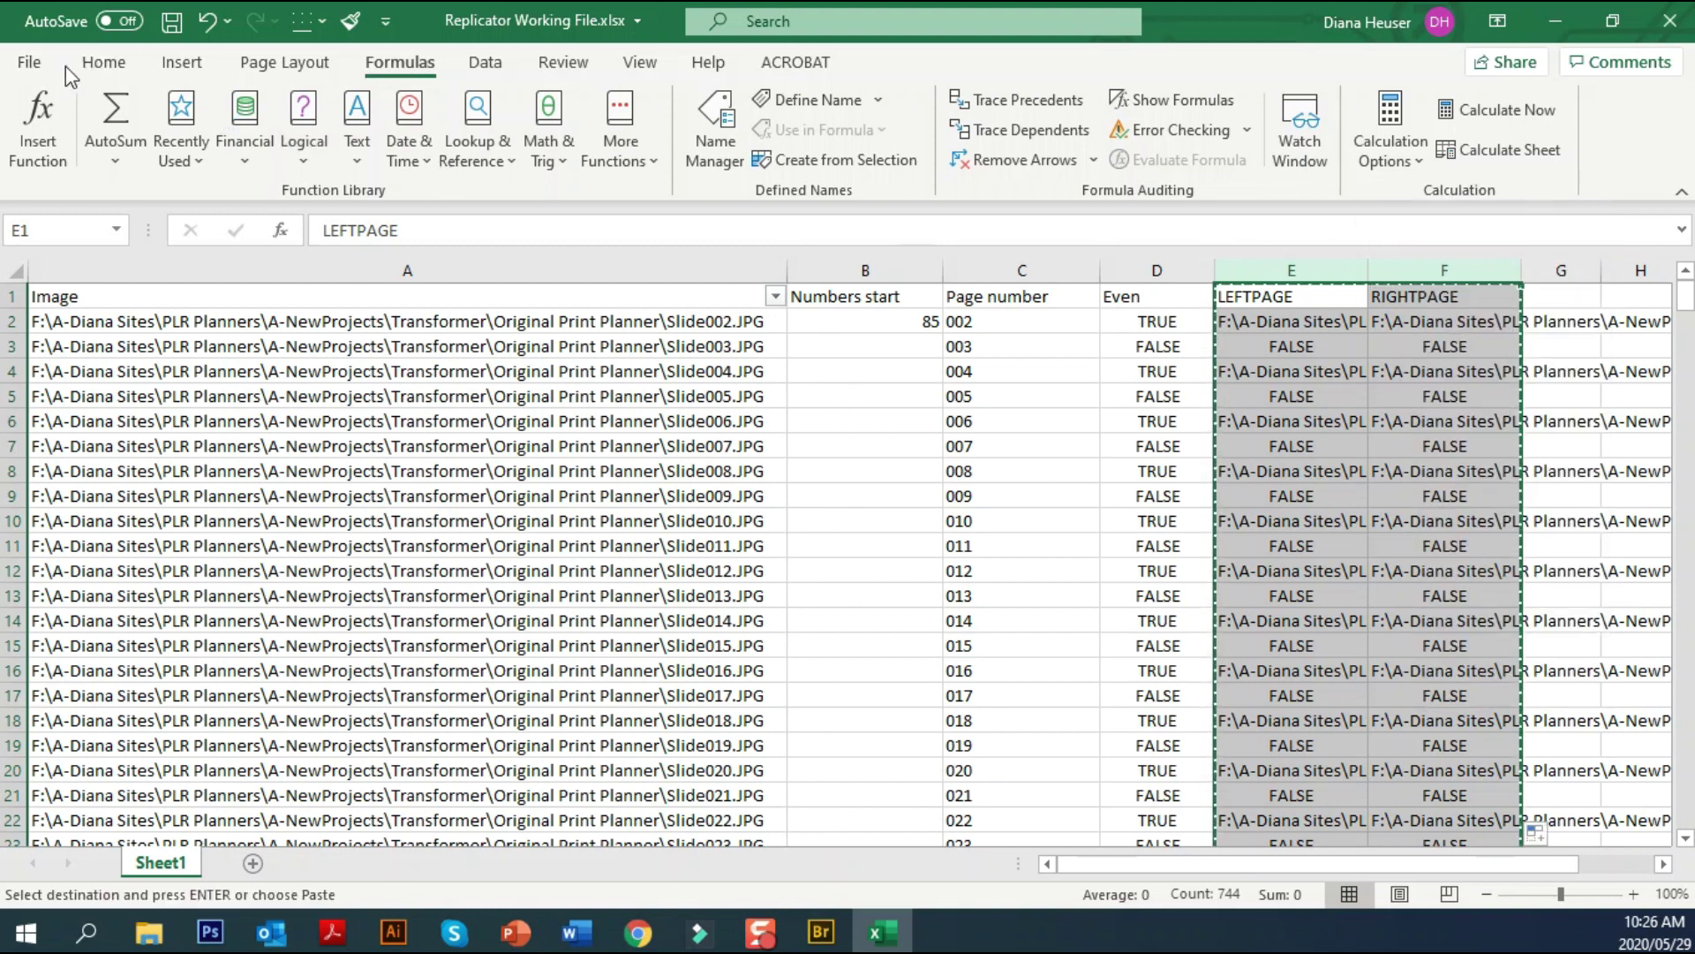
pyautogui.click(32, 64)
pyautogui.click(71, 173)
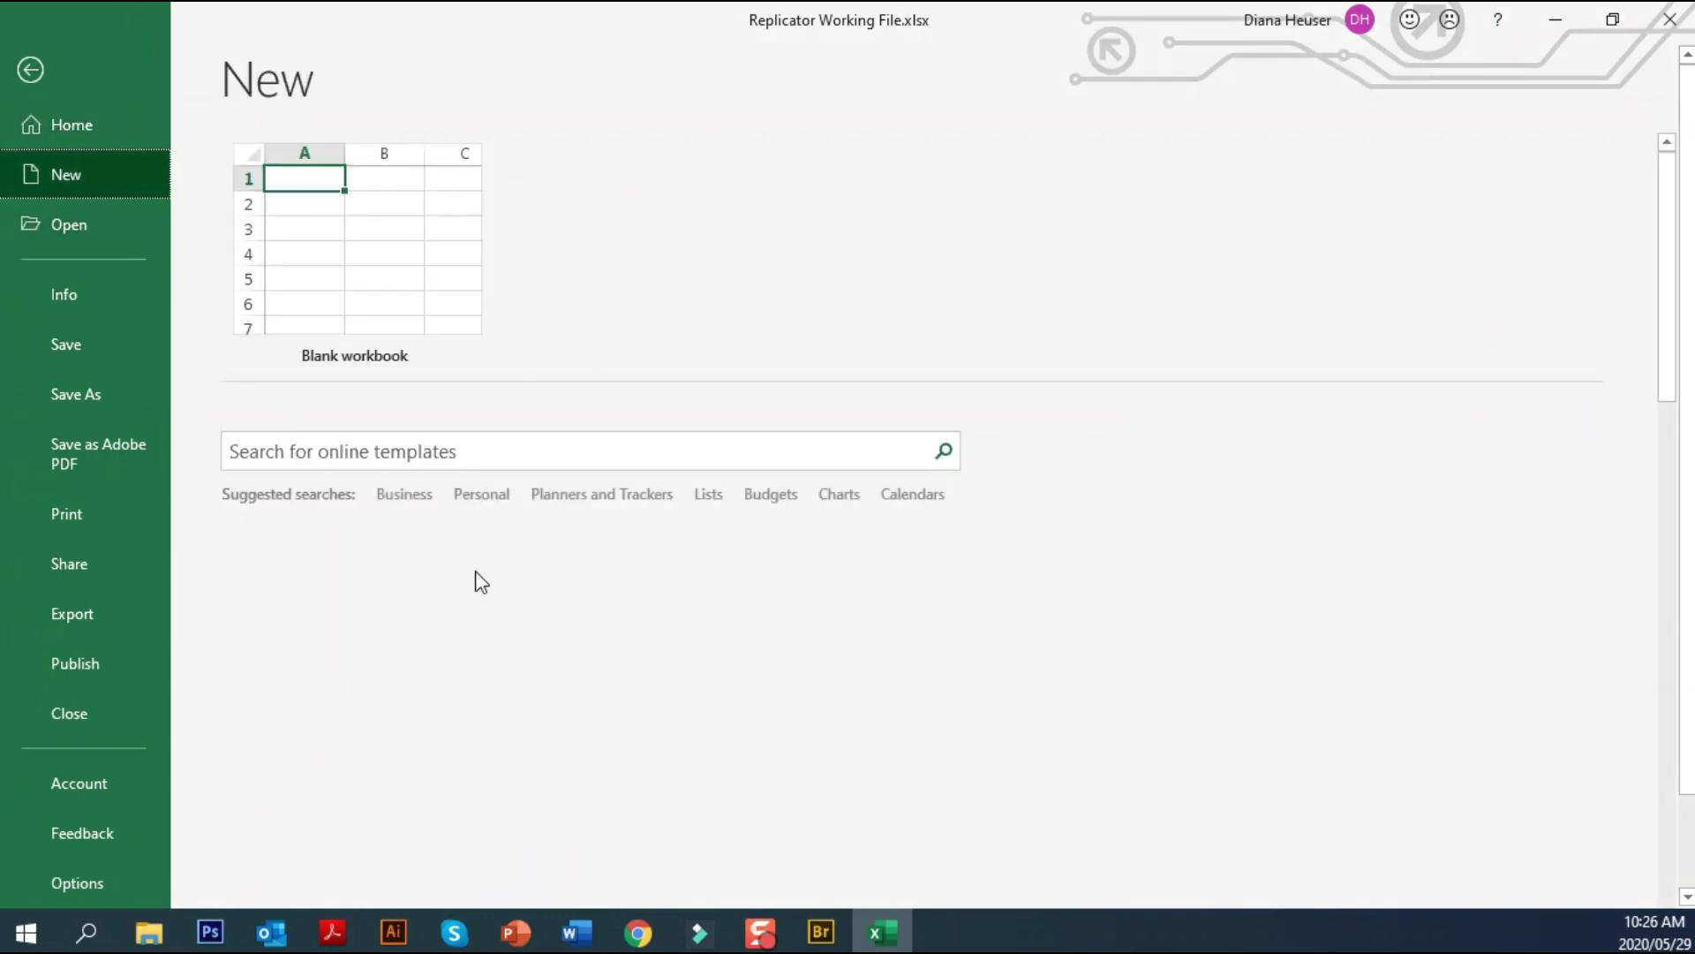
pyautogui.click(435, 371)
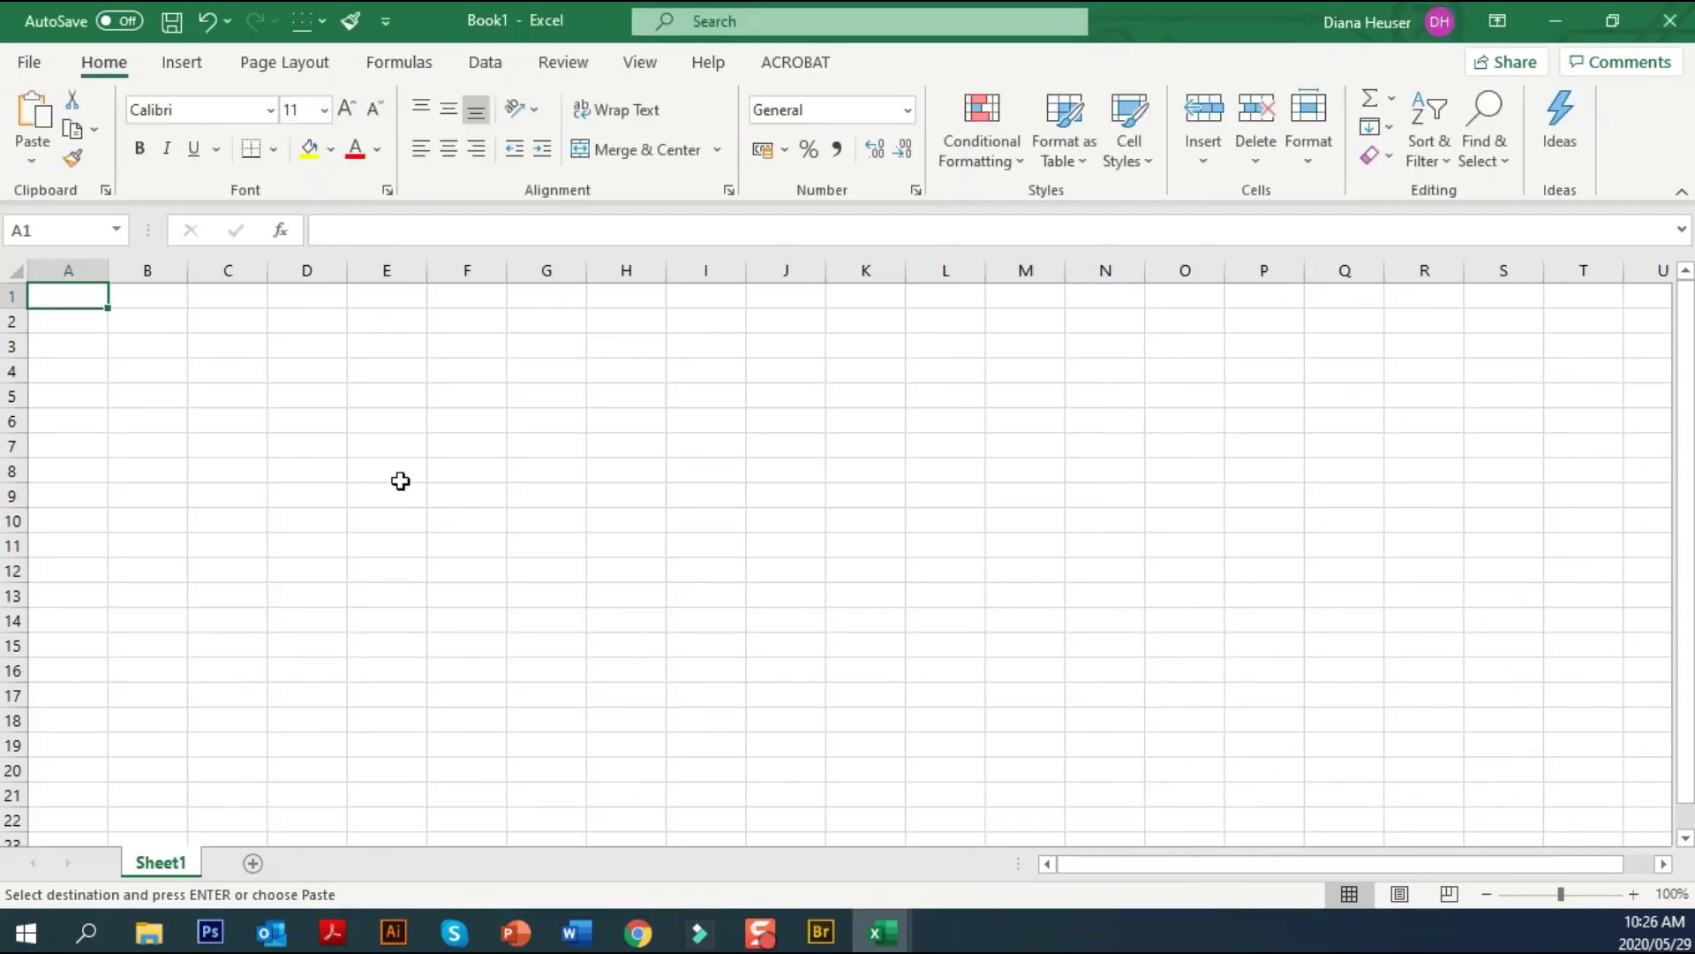
pyautogui.rightClick(126, 304)
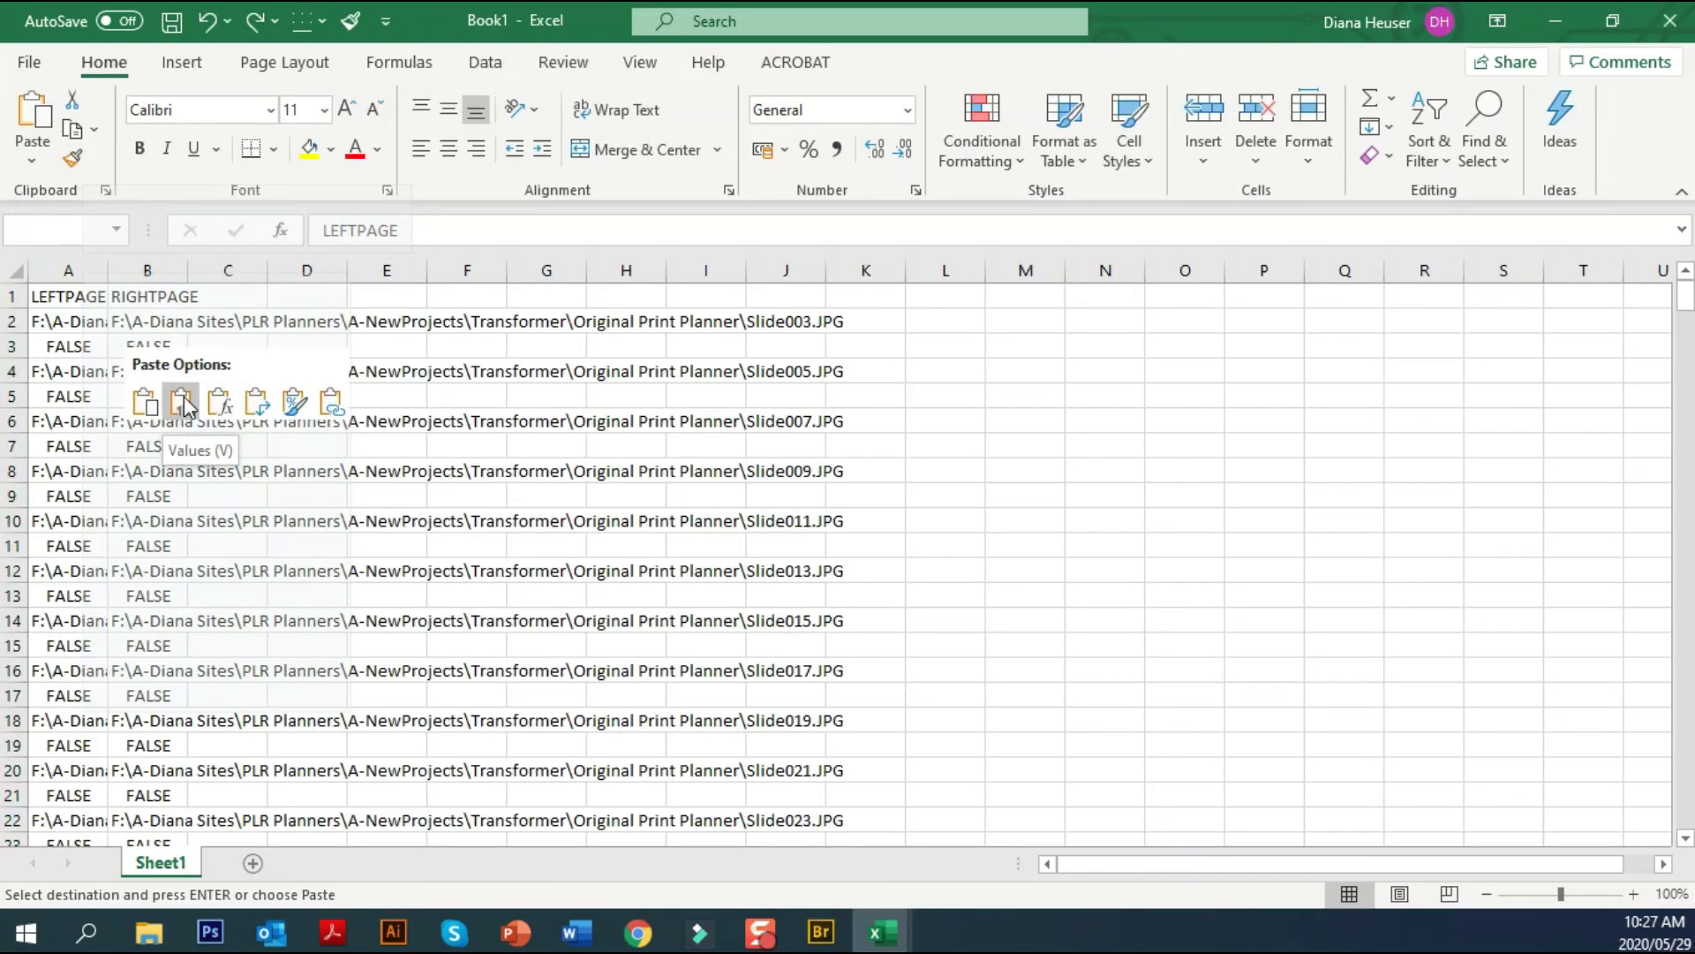
pyautogui.click(185, 405)
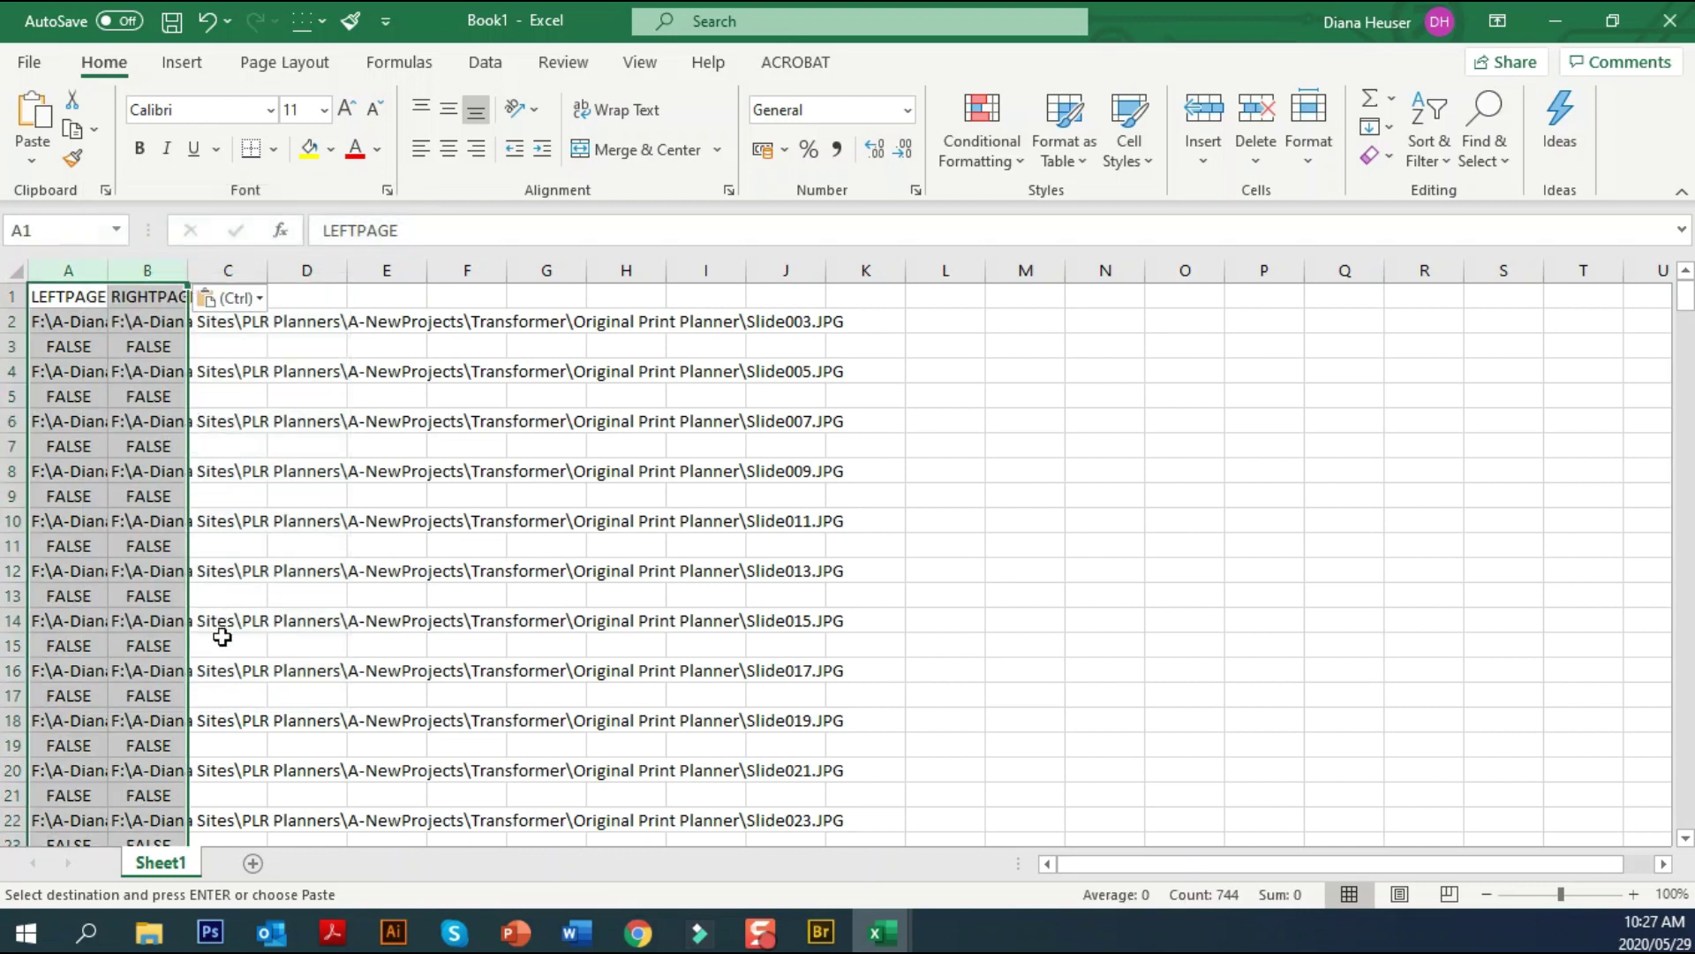
# Auto-fit columns A and B to their contents and compare the first LEFTPAGE and RIGHTPAGE entries
pyautogui.doubleClick(108, 270)
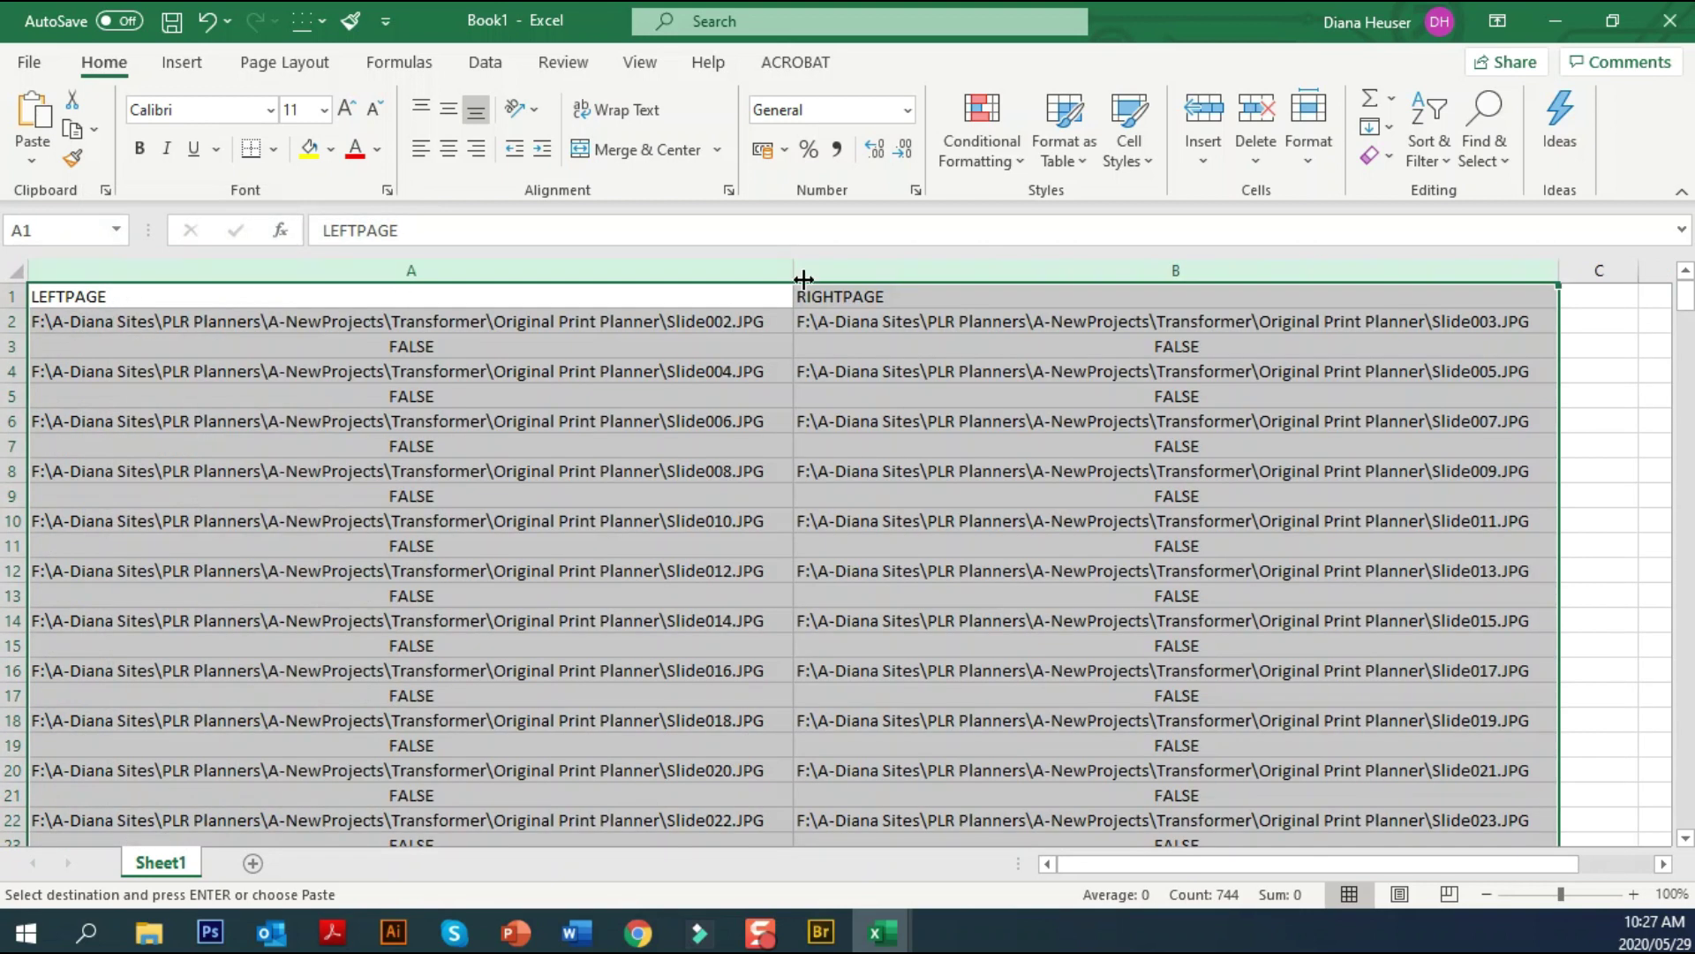
pyautogui.click(827, 257)
pyautogui.click(390, 318)
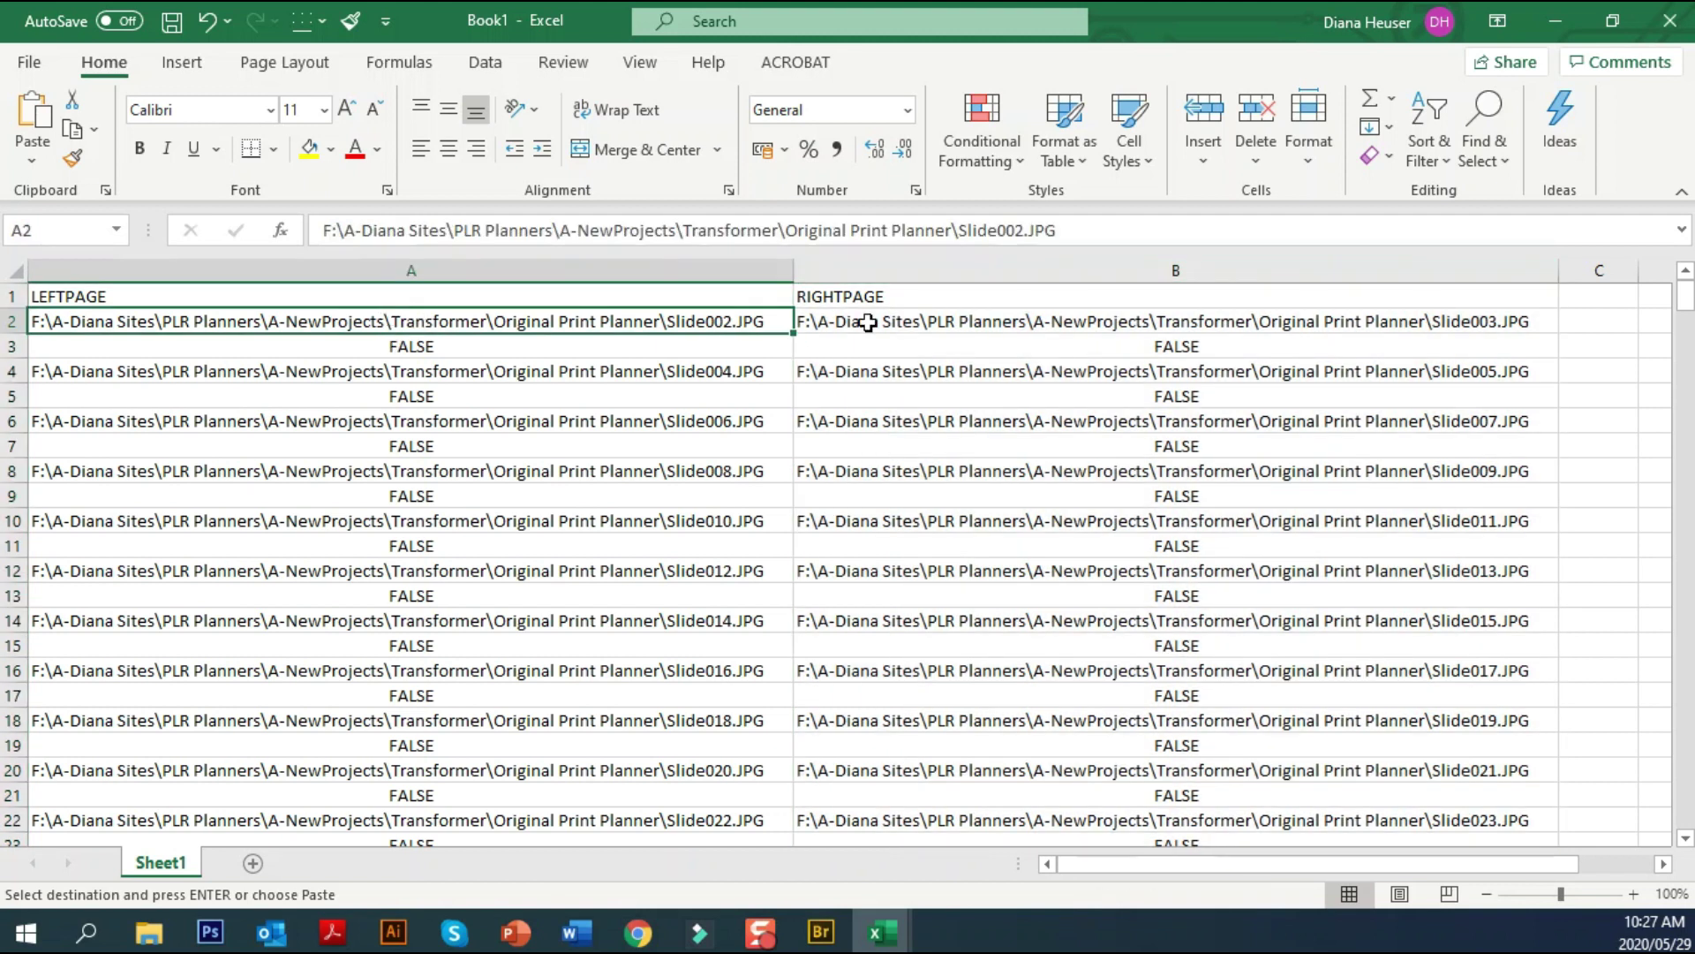
pyautogui.click(937, 318)
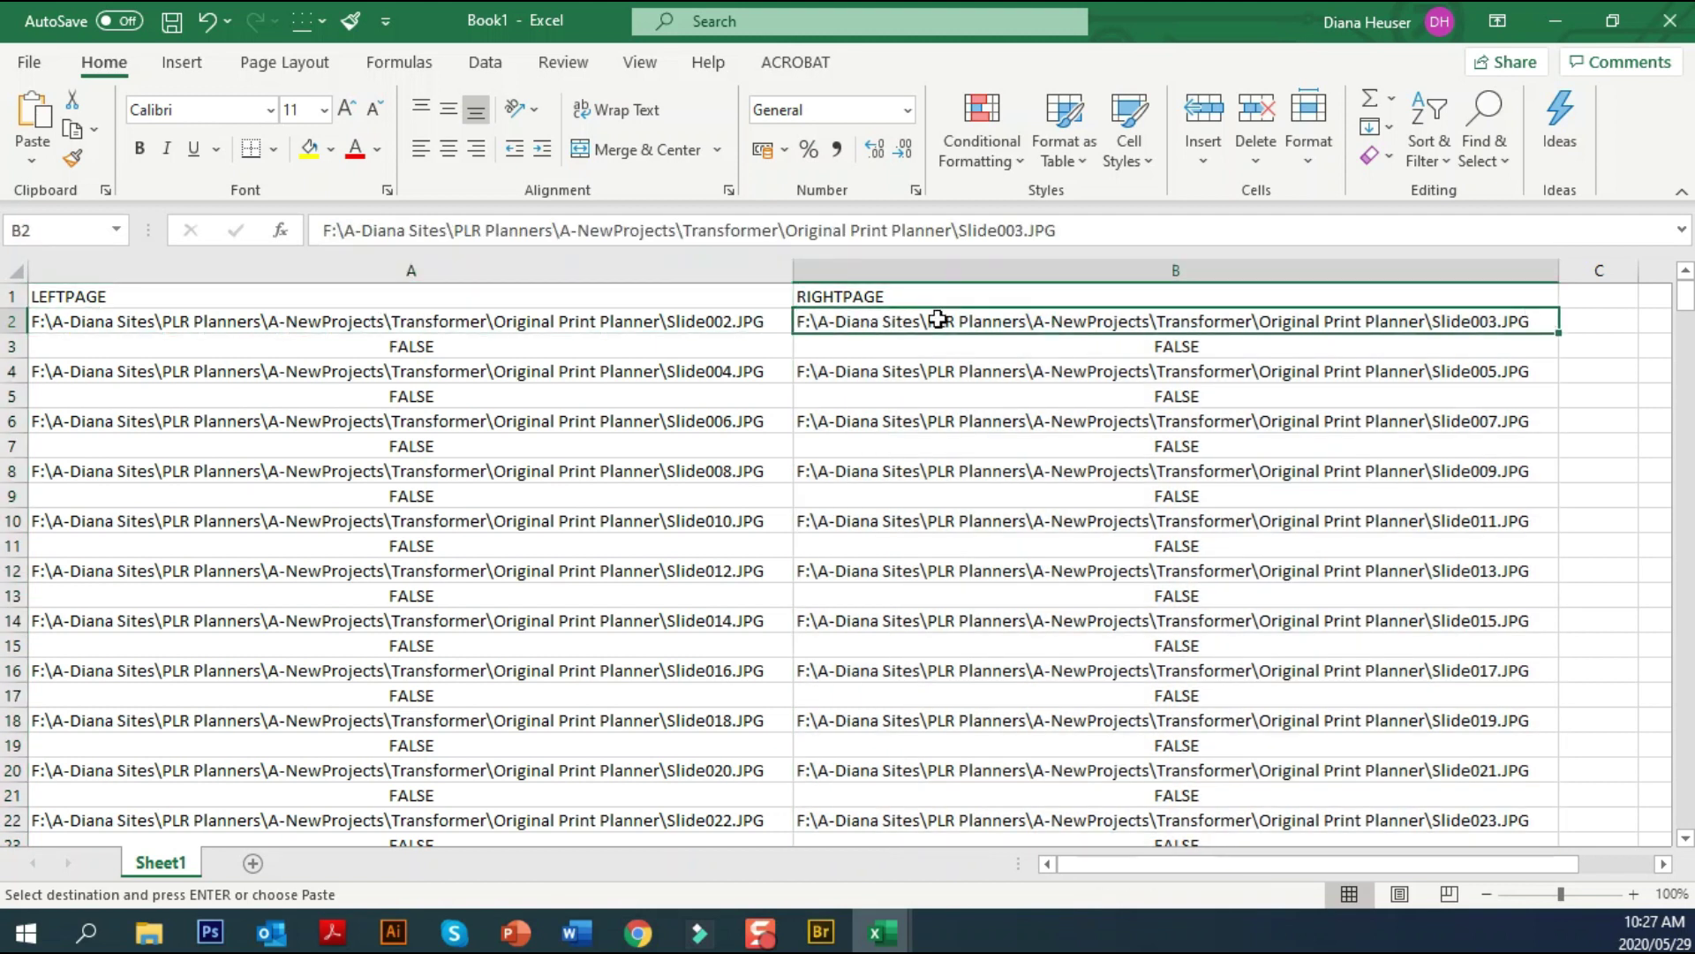
pyautogui.click(511, 346)
# Sort columns A and B by LEFTPAGE on cell values from A to Z, keeping the header row
pyautogui.moveTo(80, 262); pyautogui.dragTo(970, 272)
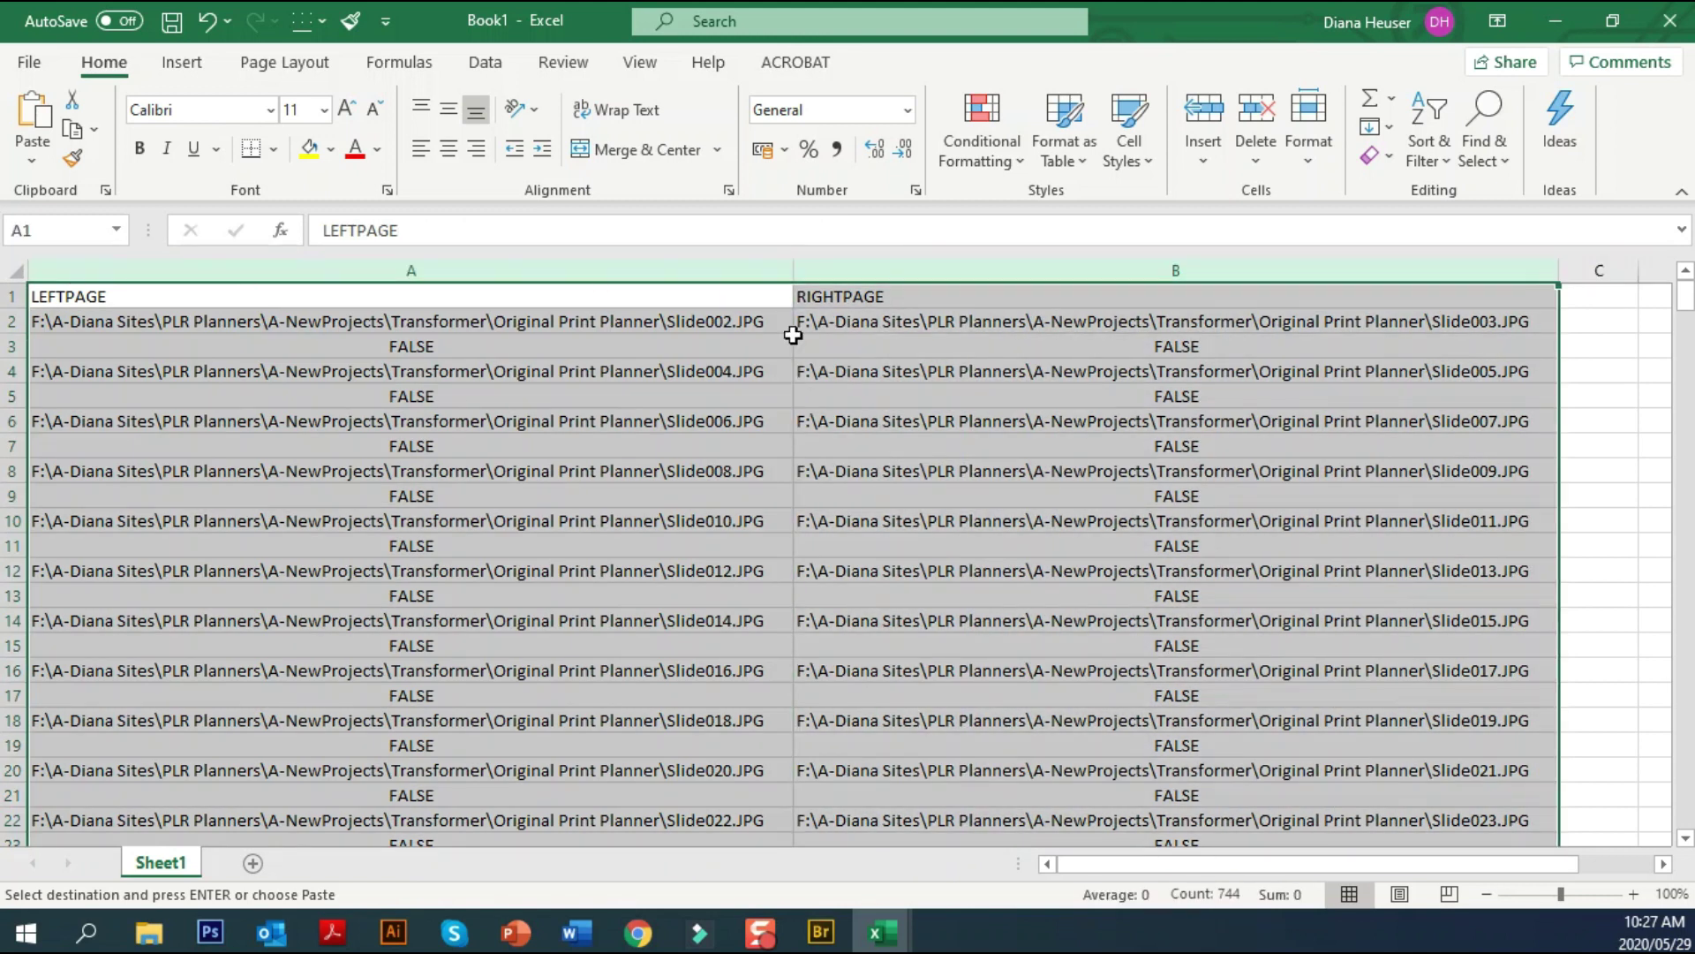
pyautogui.click(484, 63)
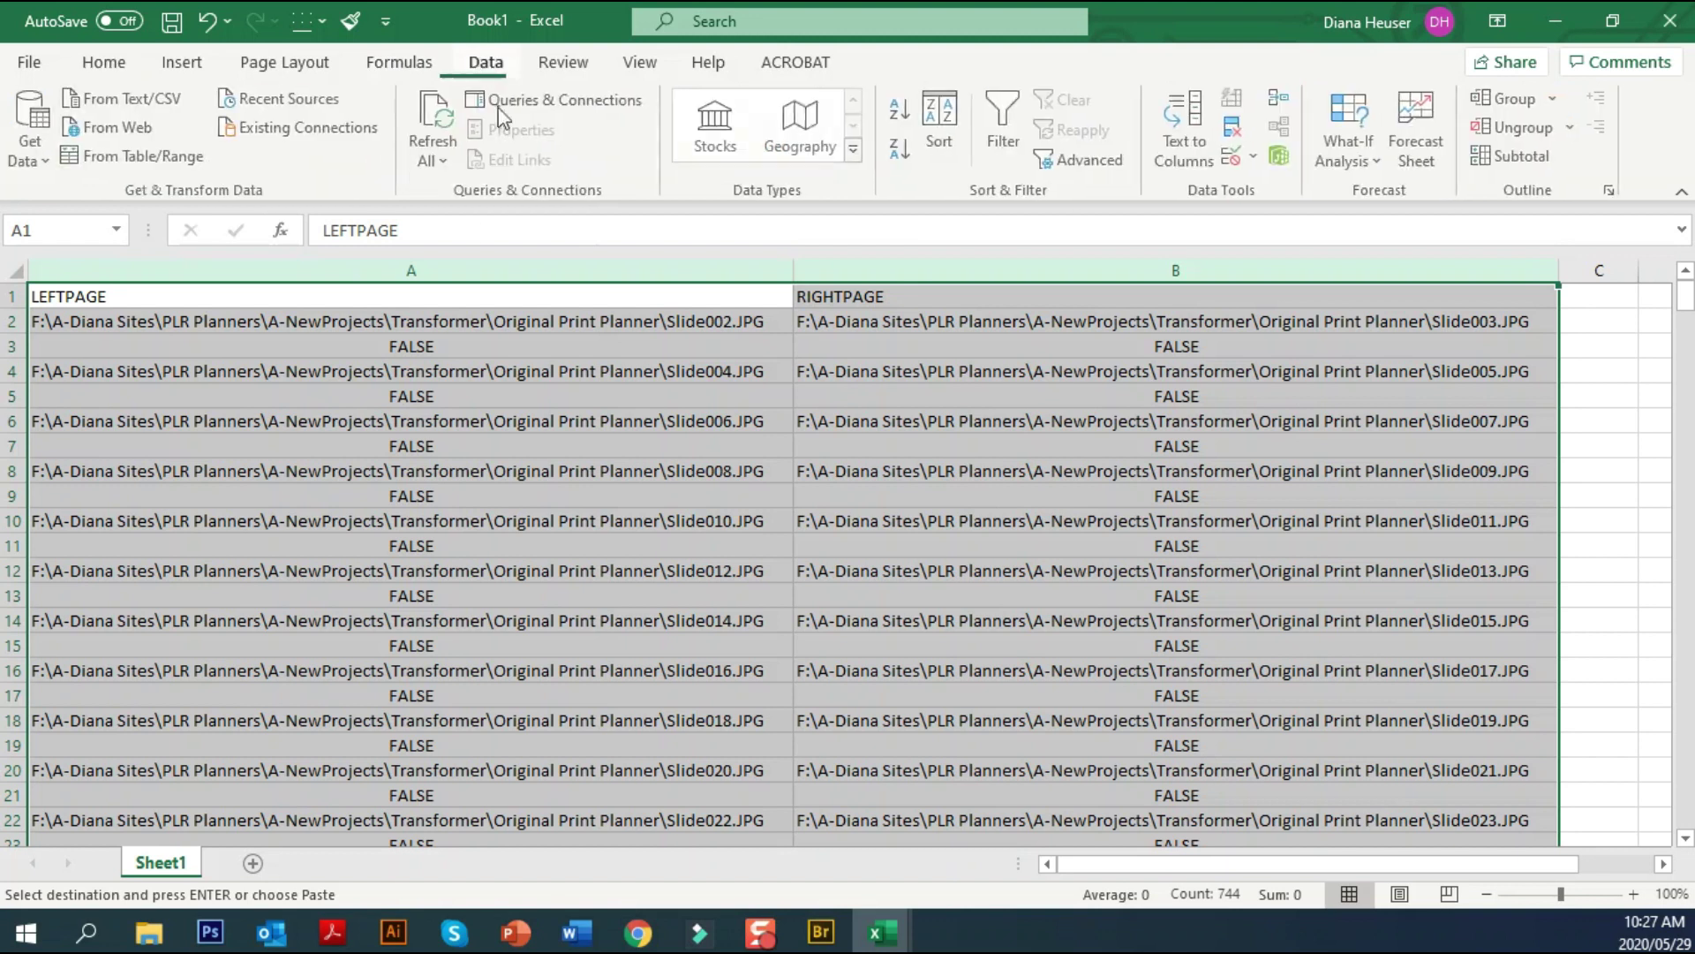
pyautogui.click(941, 132)
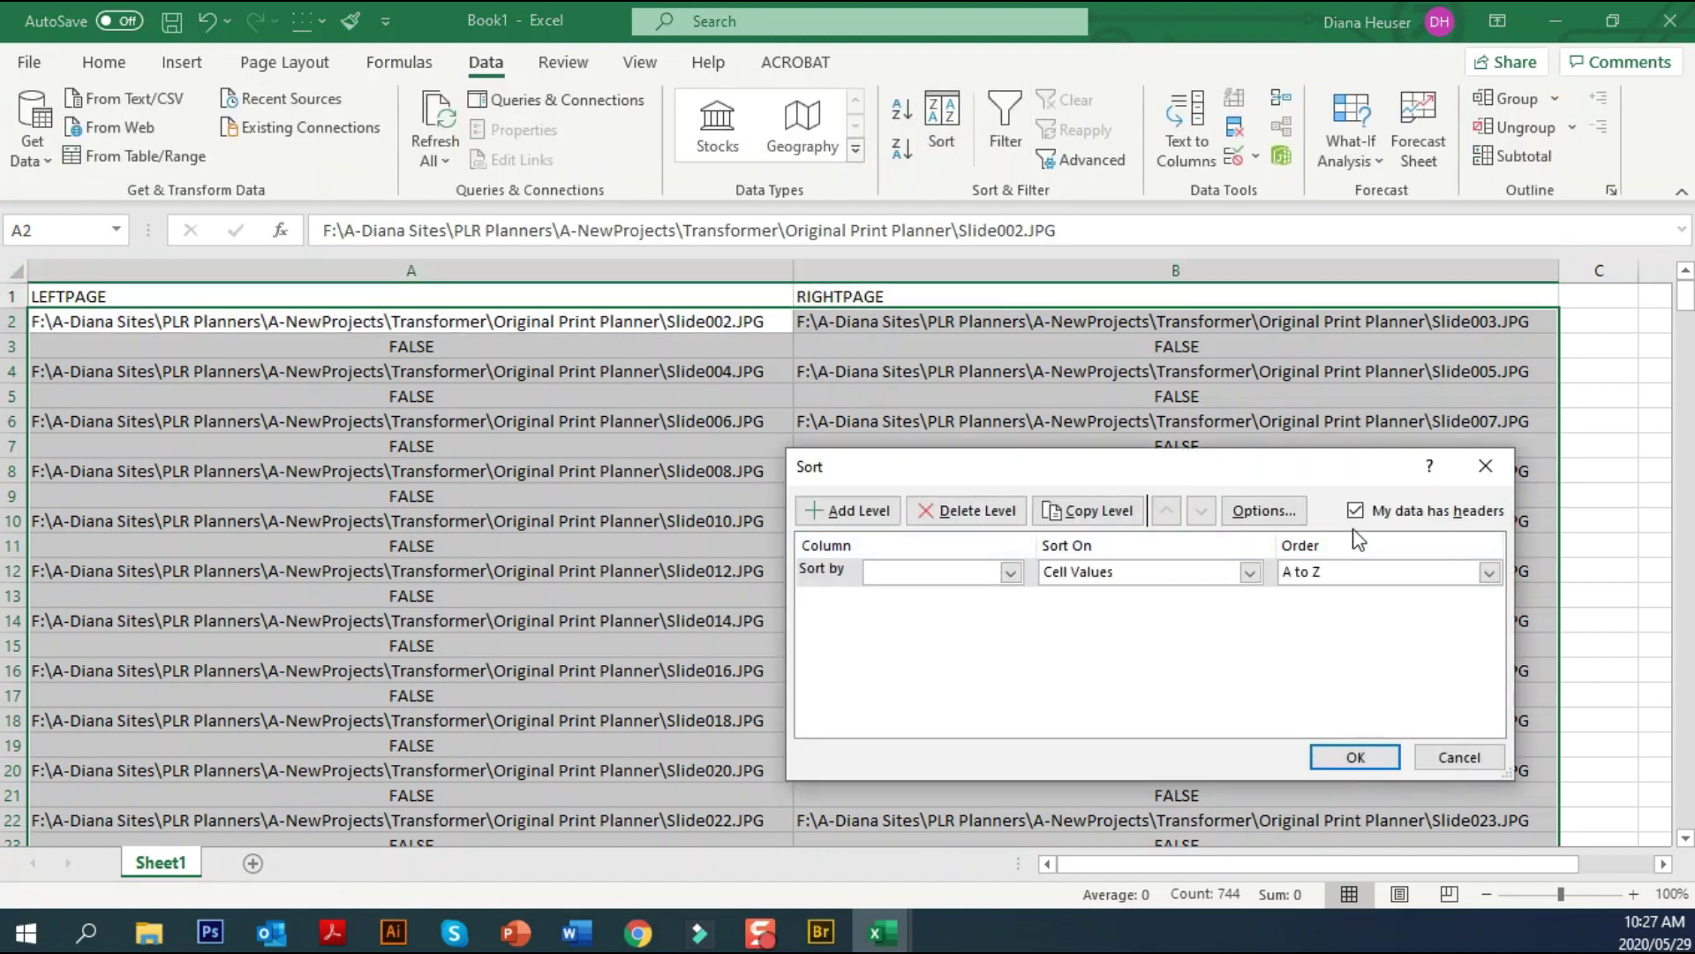
pyautogui.click(1011, 573)
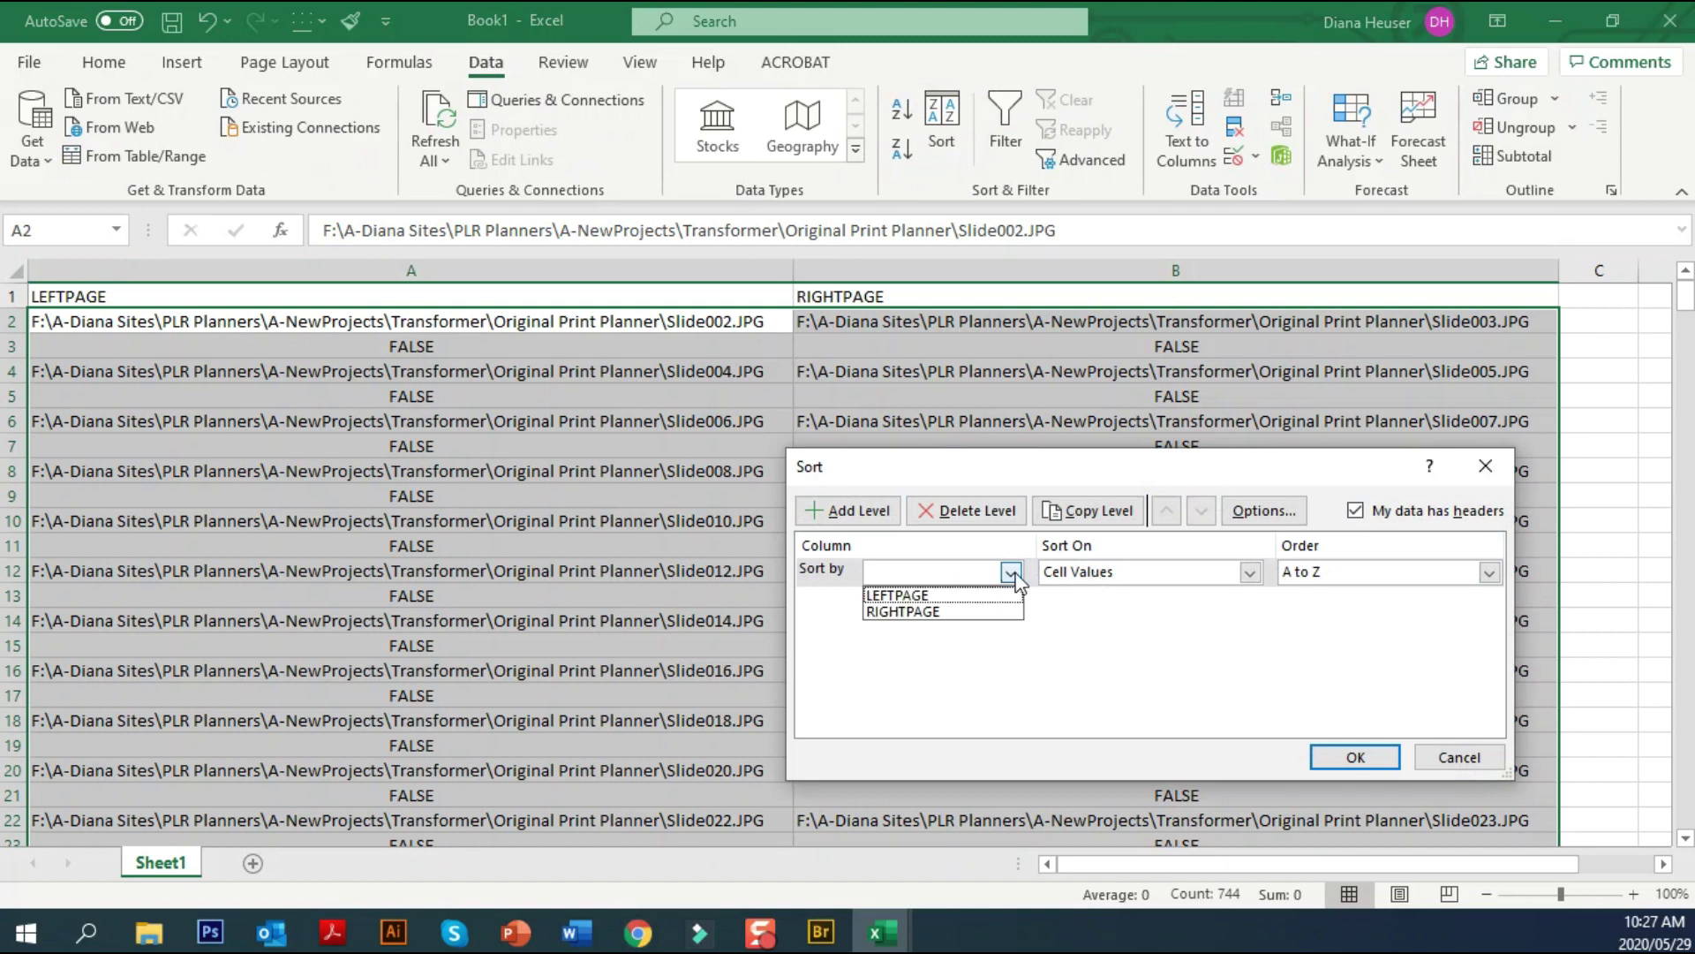
pyautogui.click(899, 596)
pyautogui.click(1343, 755)
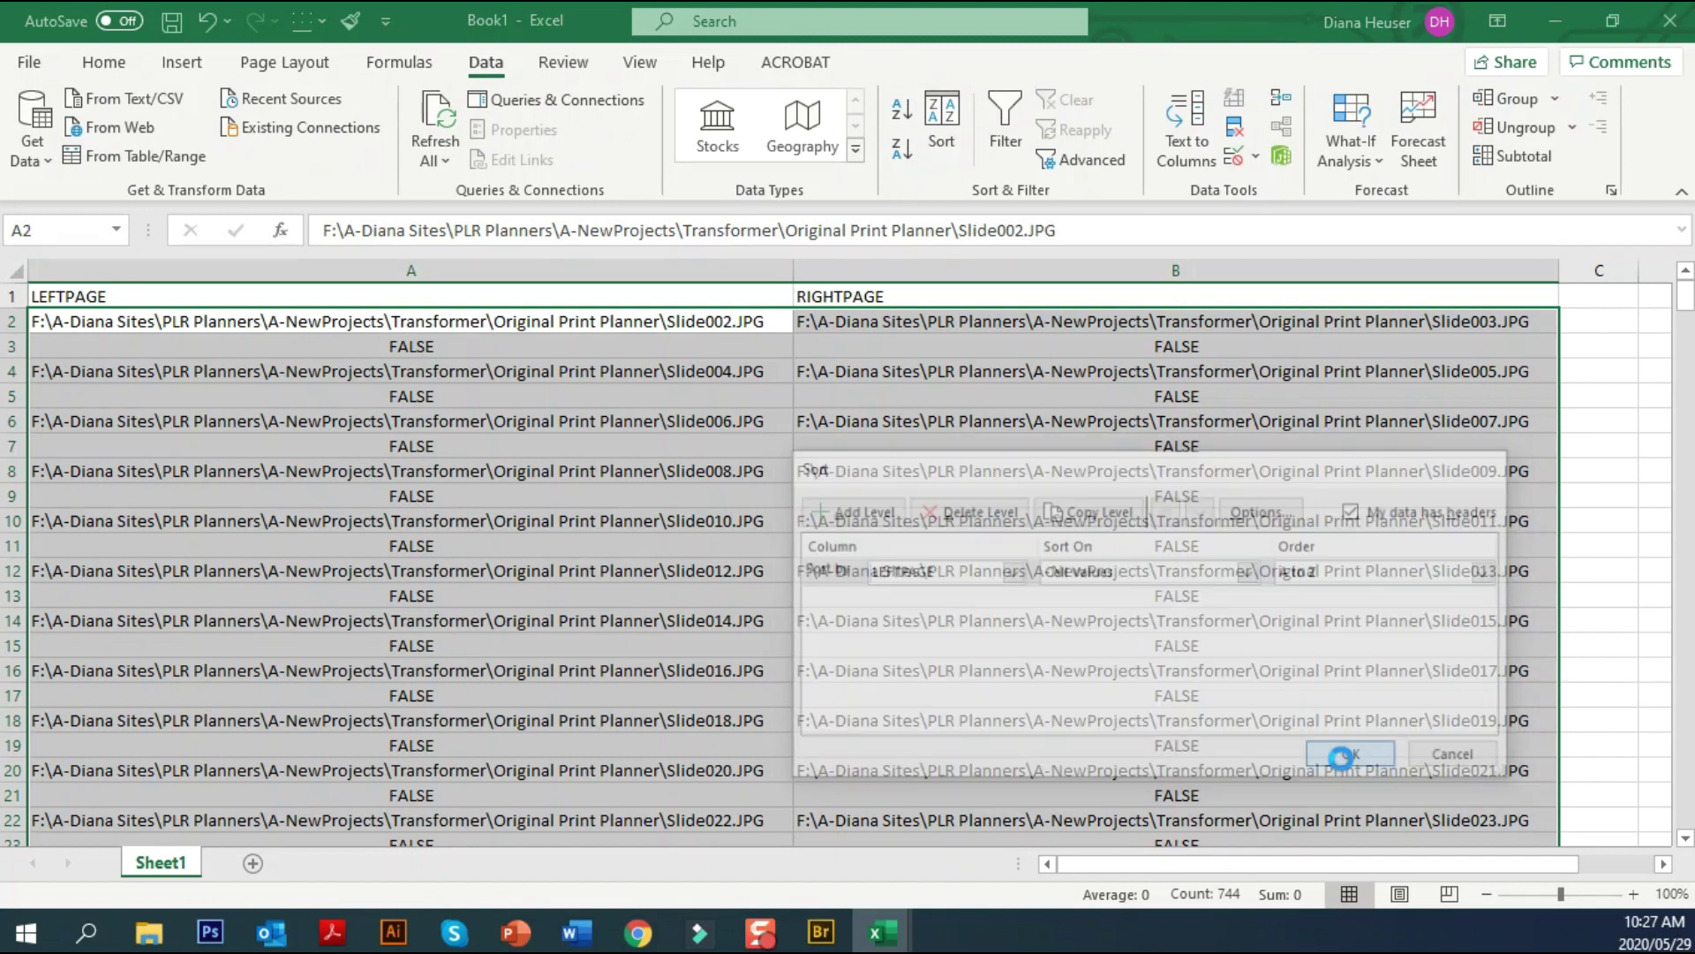
# Check that each sorted row pairs a LEFTPAGE slide with its following RIGHTPAGE slide down the list
pyautogui.click(646, 320)
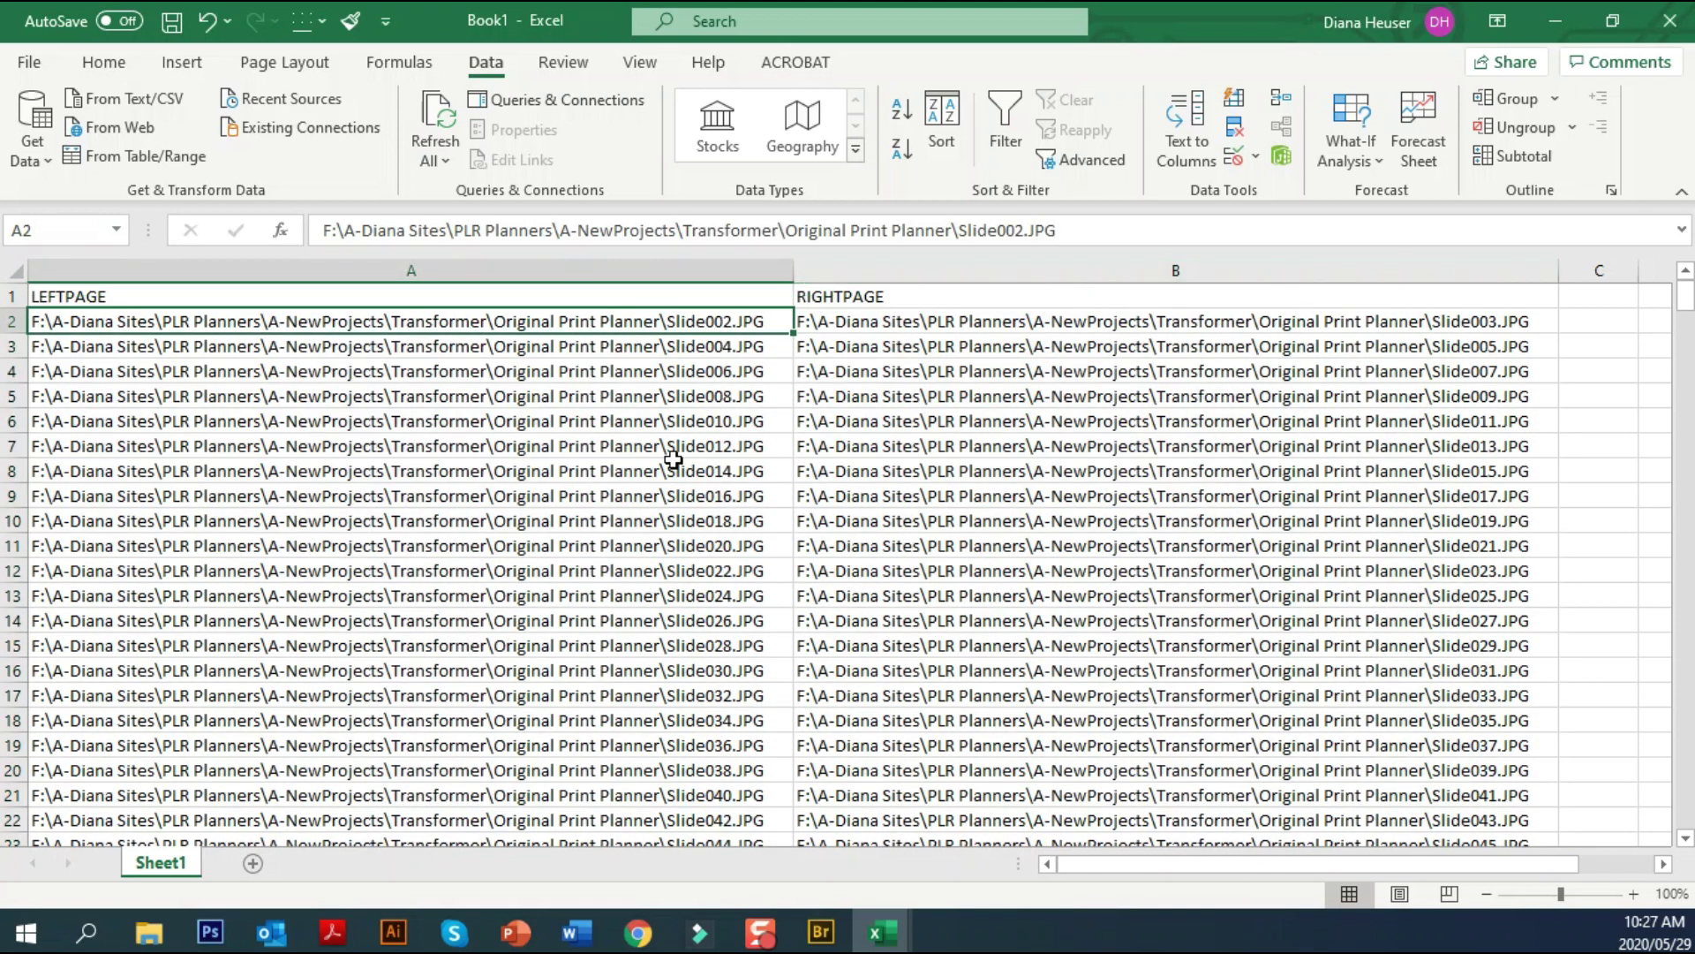
pyautogui.scroll(-2, 673, 459)
pyautogui.scroll(2, 680, 450)
pyautogui.click(1366, 321)
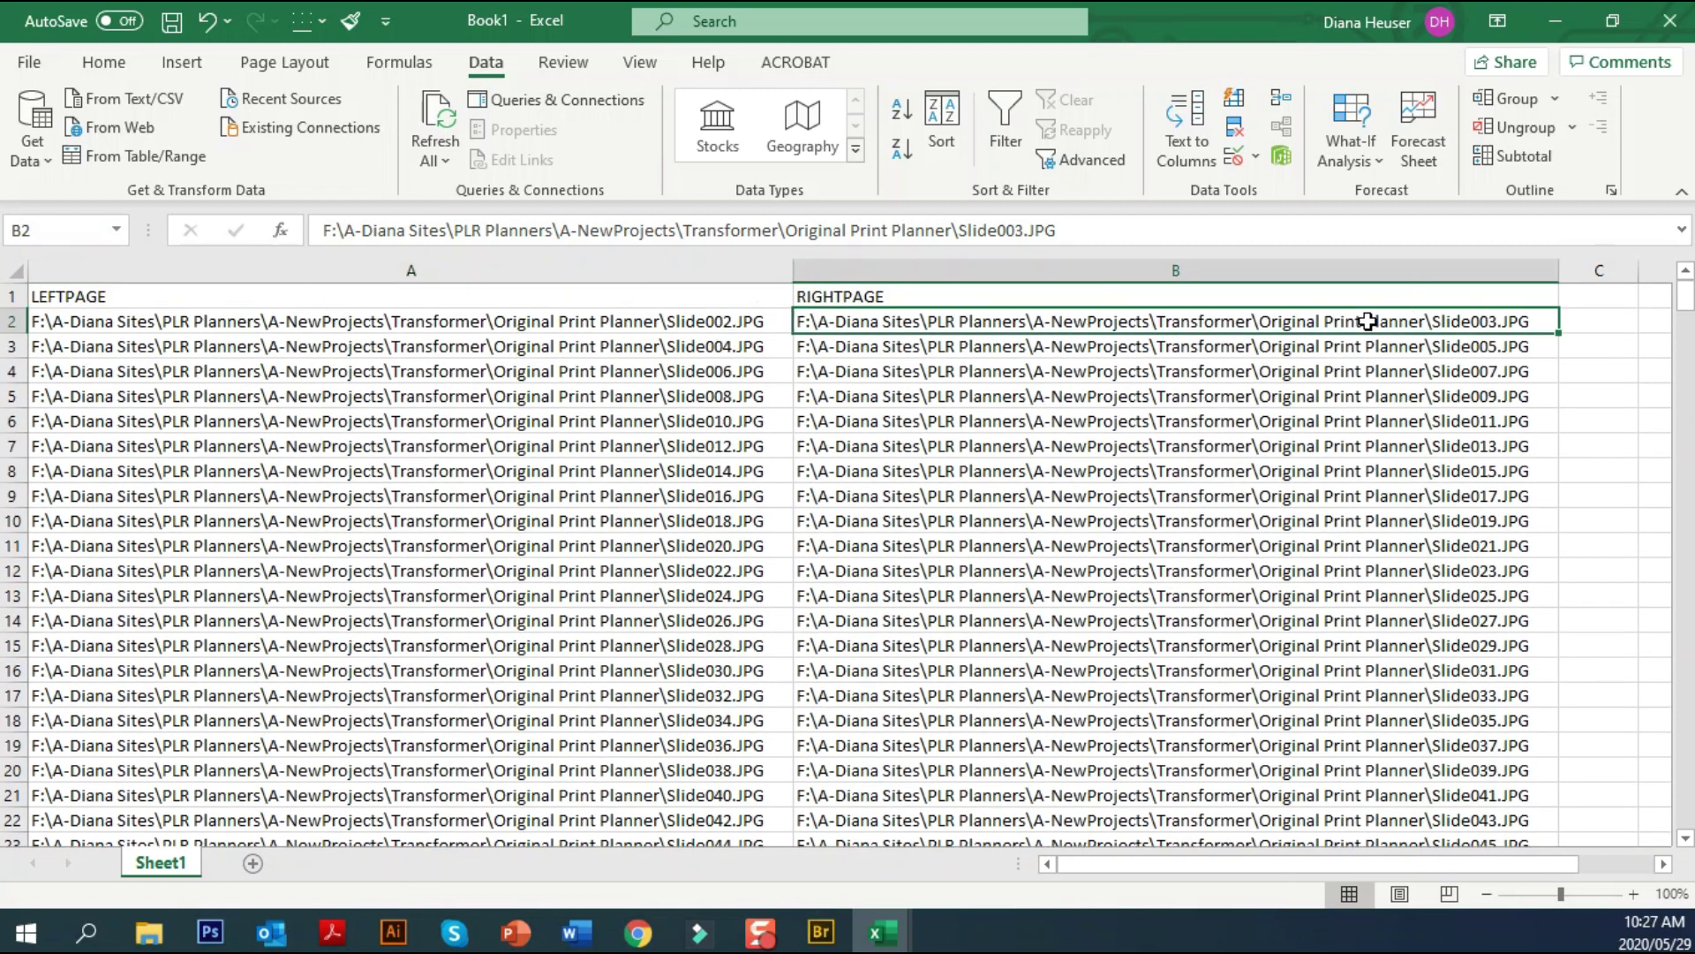
pyautogui.click(775, 346)
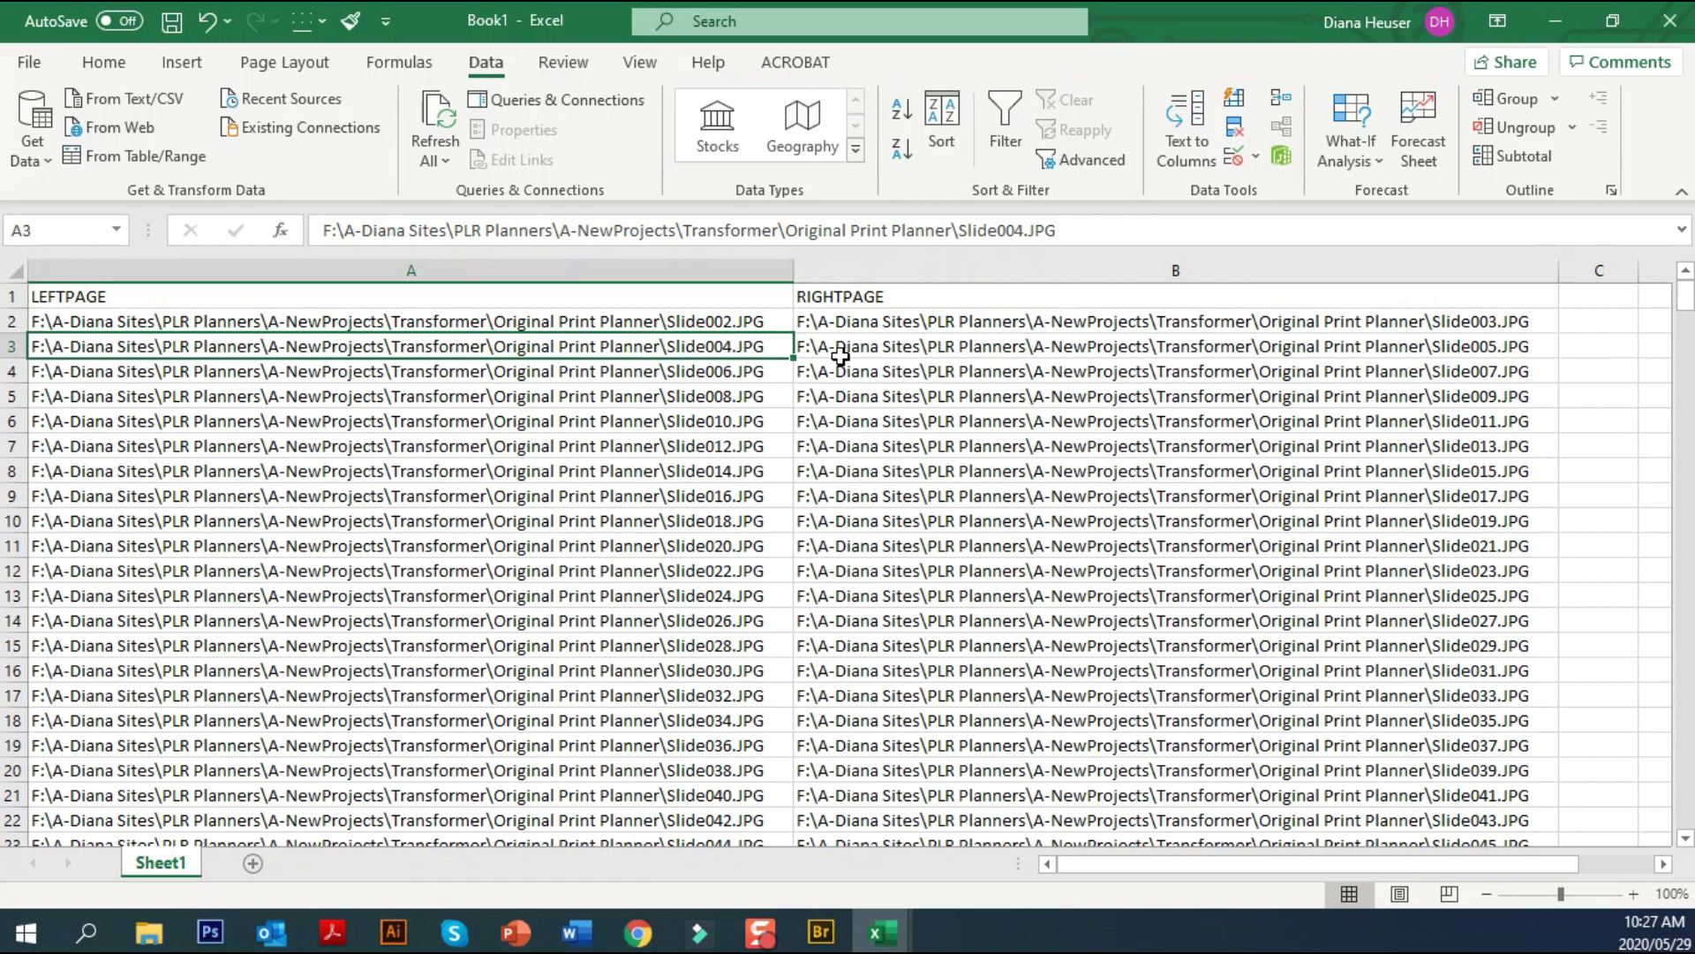
pyautogui.click(954, 349)
pyautogui.scroll(-18, 398, 494)
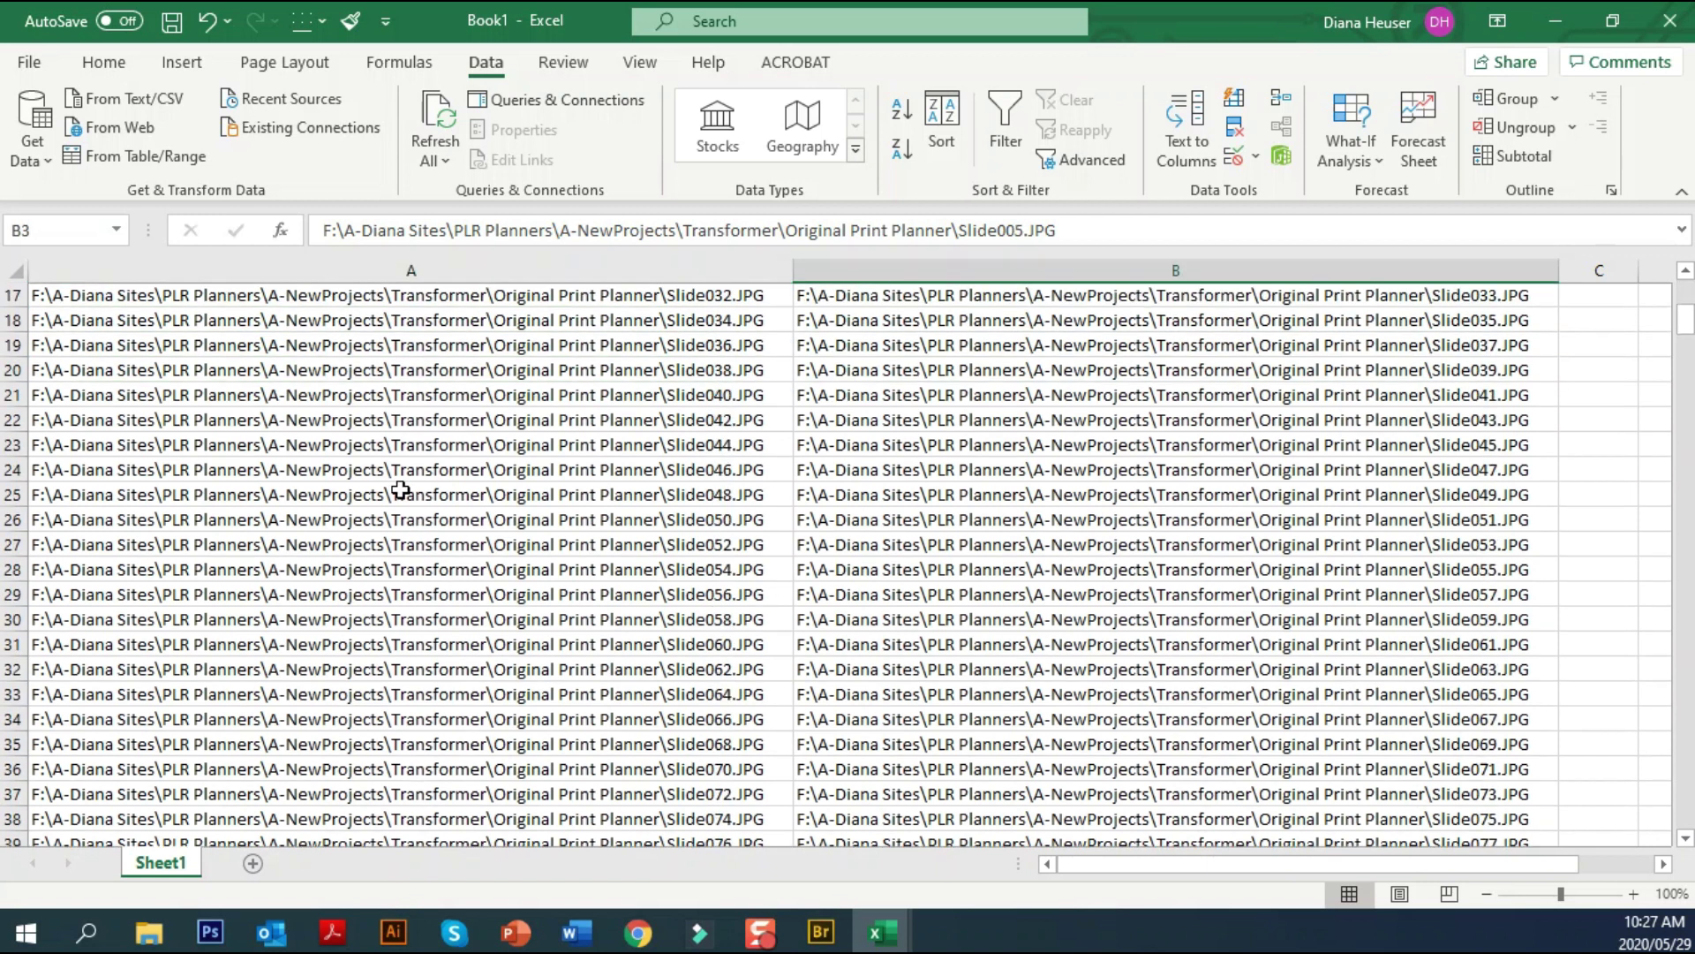
pyautogui.scroll(-20, 391, 511)
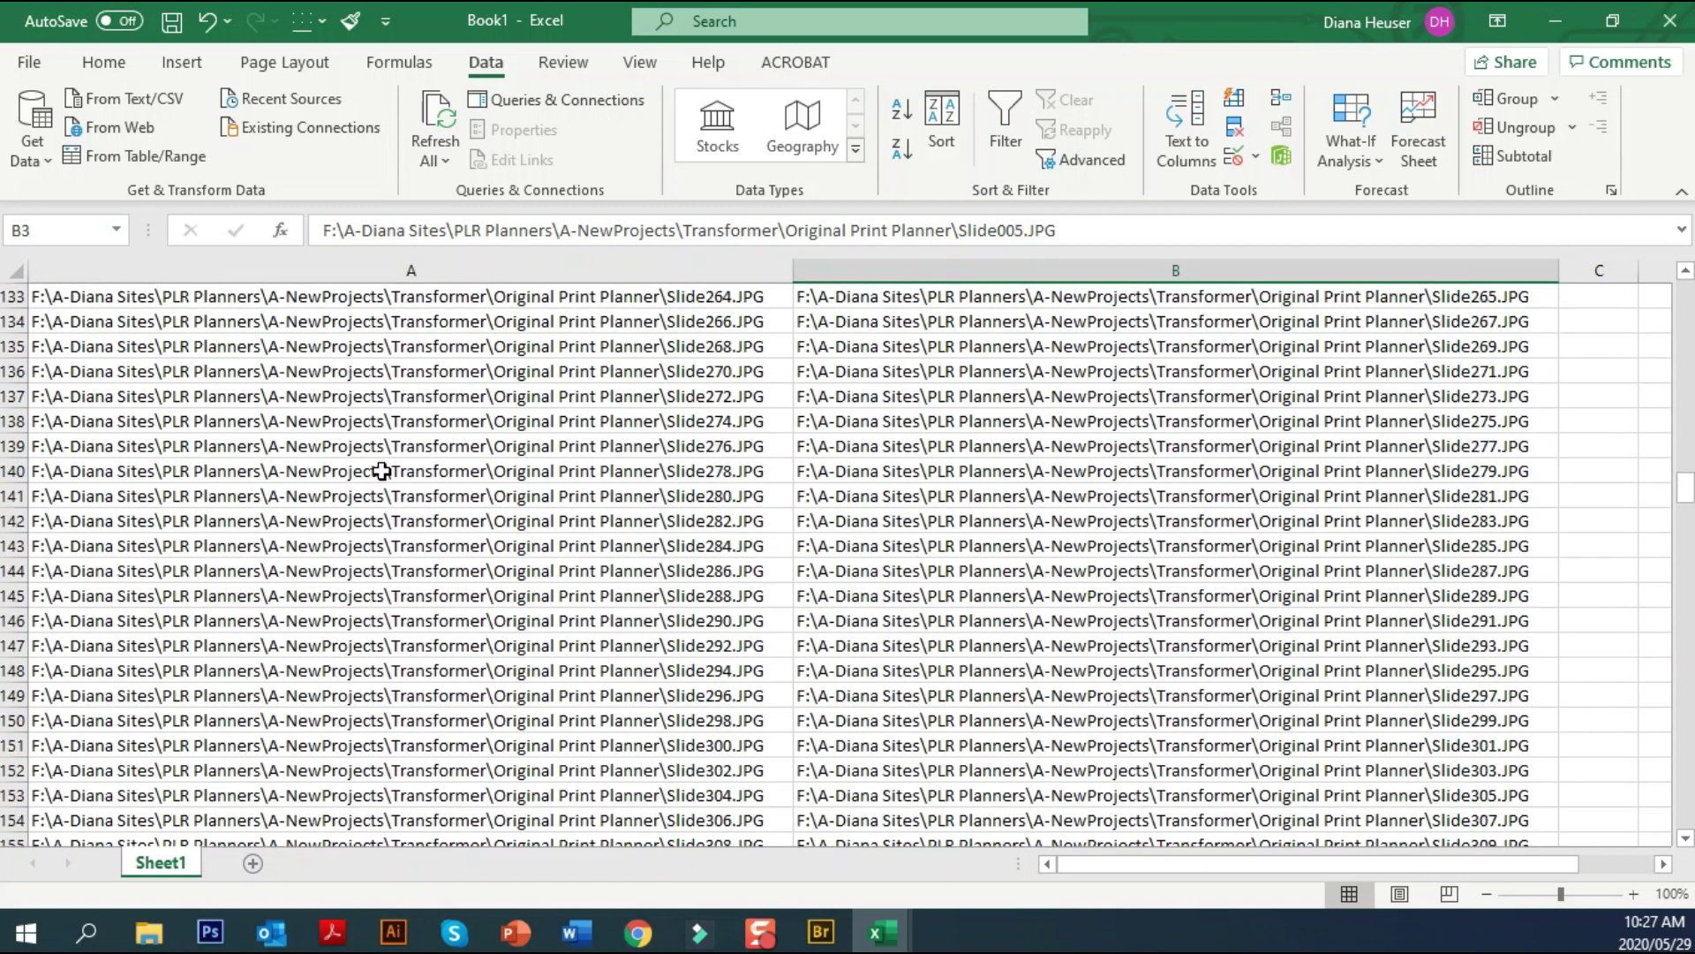
# Delete the FALSE rows below the last slide path, from row 188 through row 374
pyautogui.scroll(-9, 382, 470)
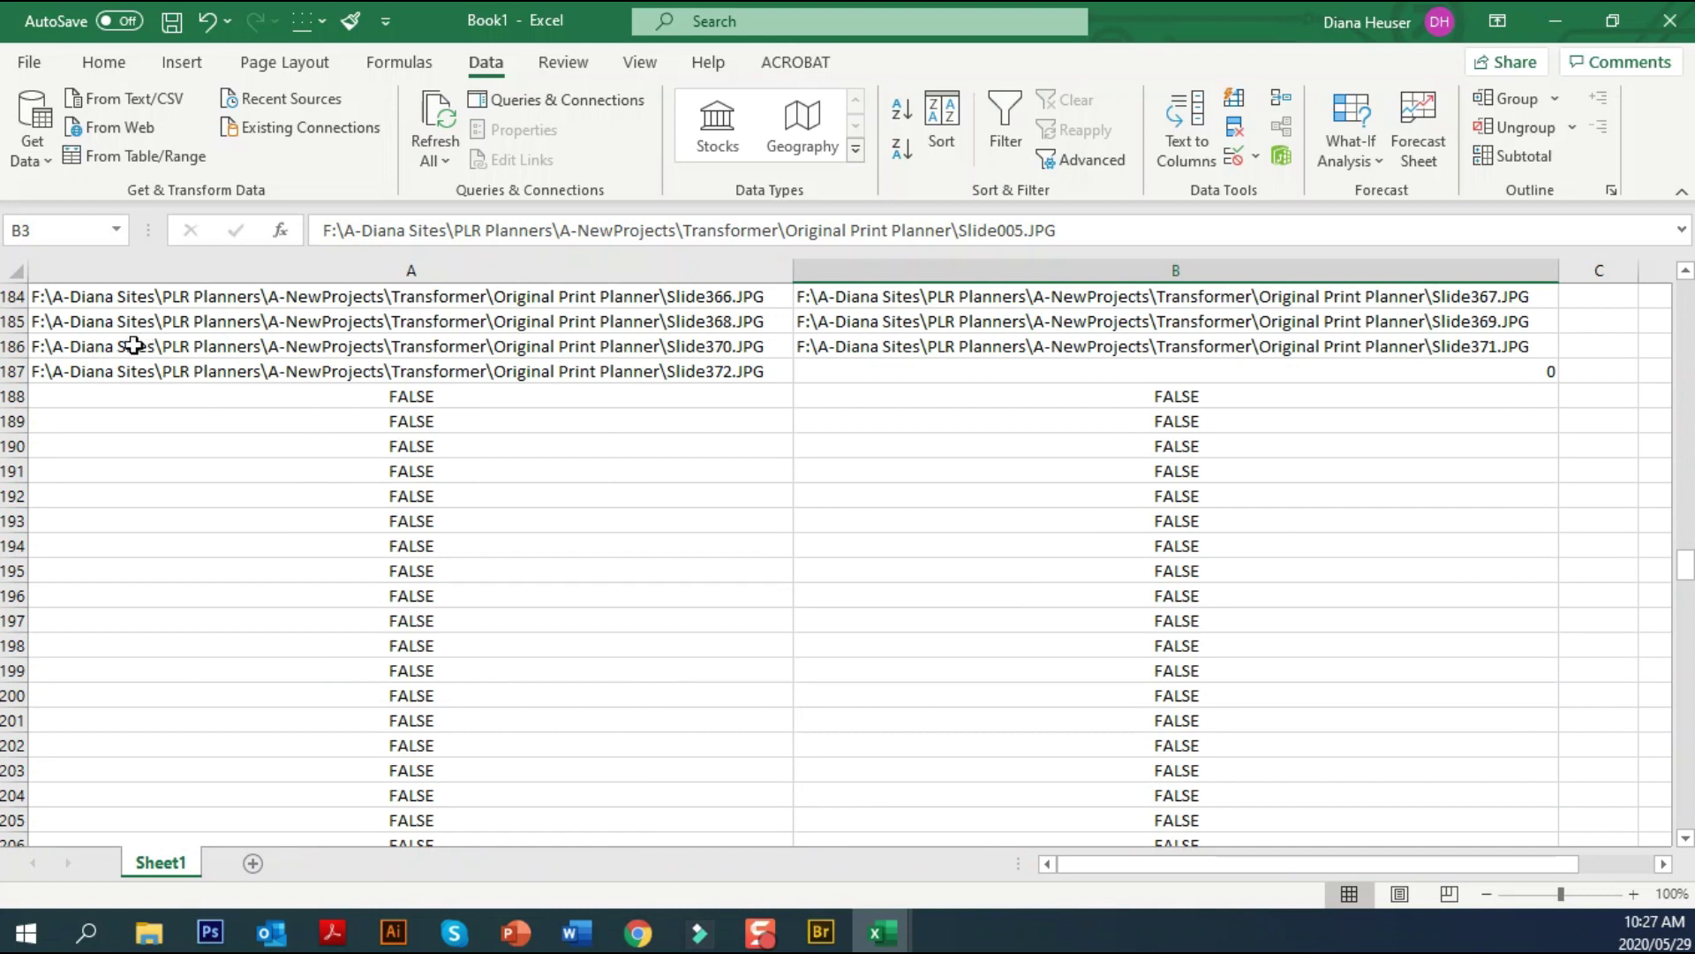
pyautogui.click(18, 396)
pyautogui.moveTo(17, 396); pyautogui.dragTo(18, 848)
pyautogui.rightClick(54, 441)
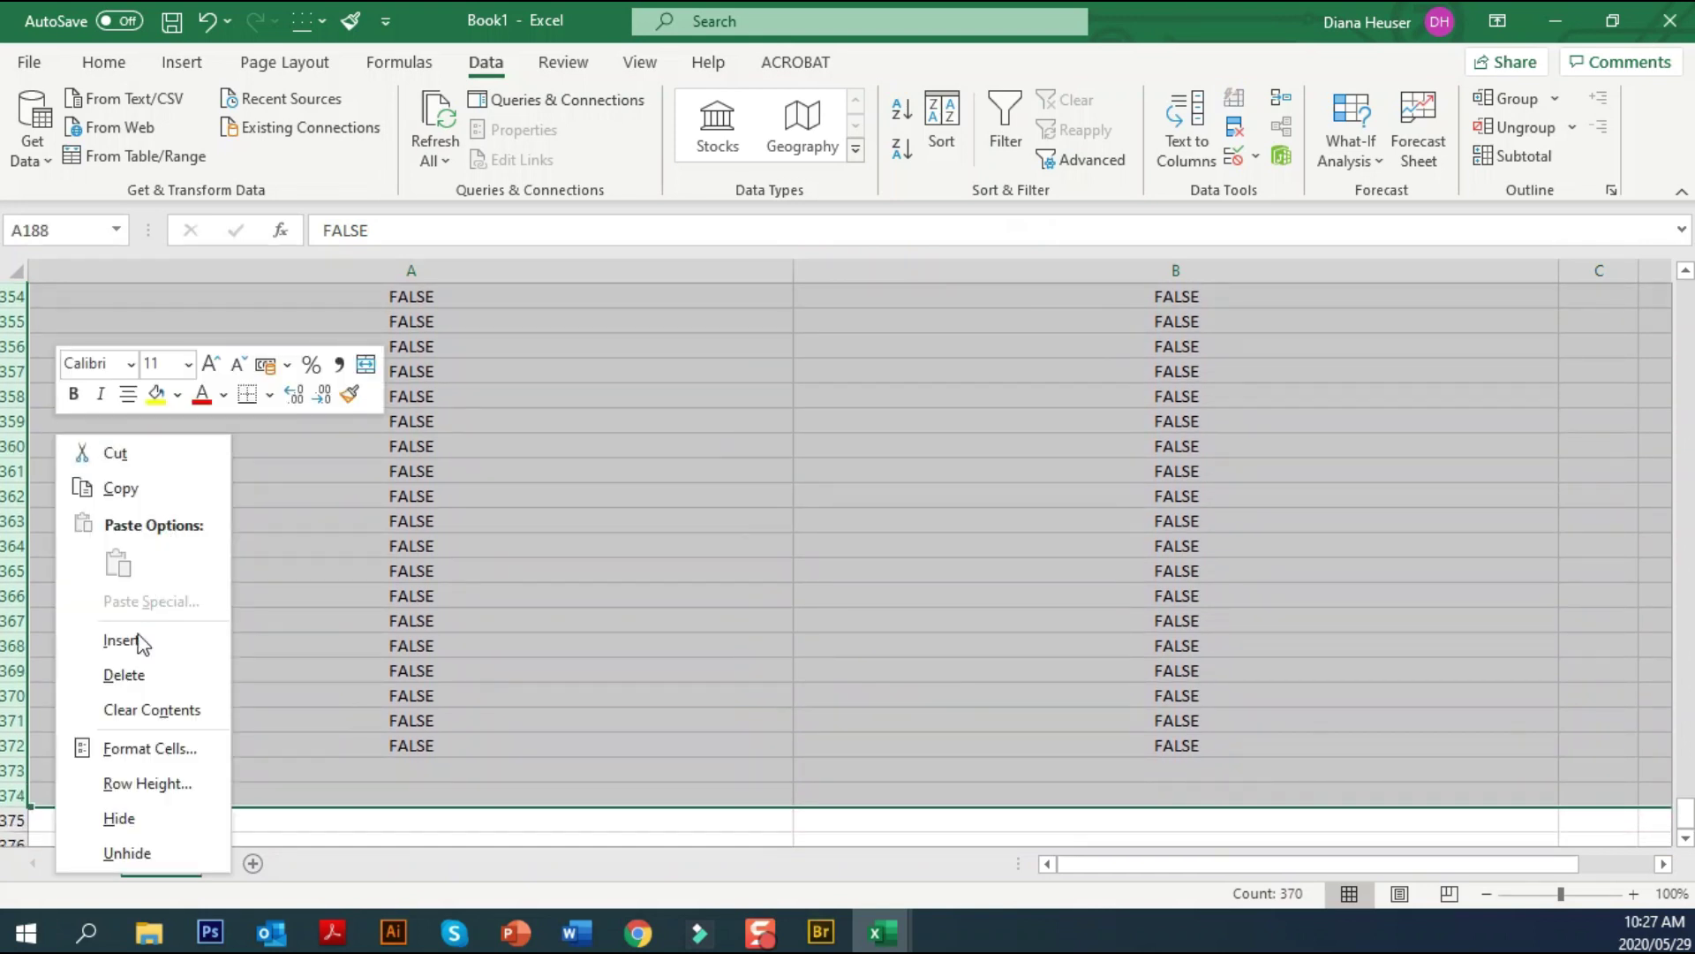
pyautogui.click(132, 674)
pyautogui.scroll(6, 315, 444)
pyautogui.scroll(20, 315, 444)
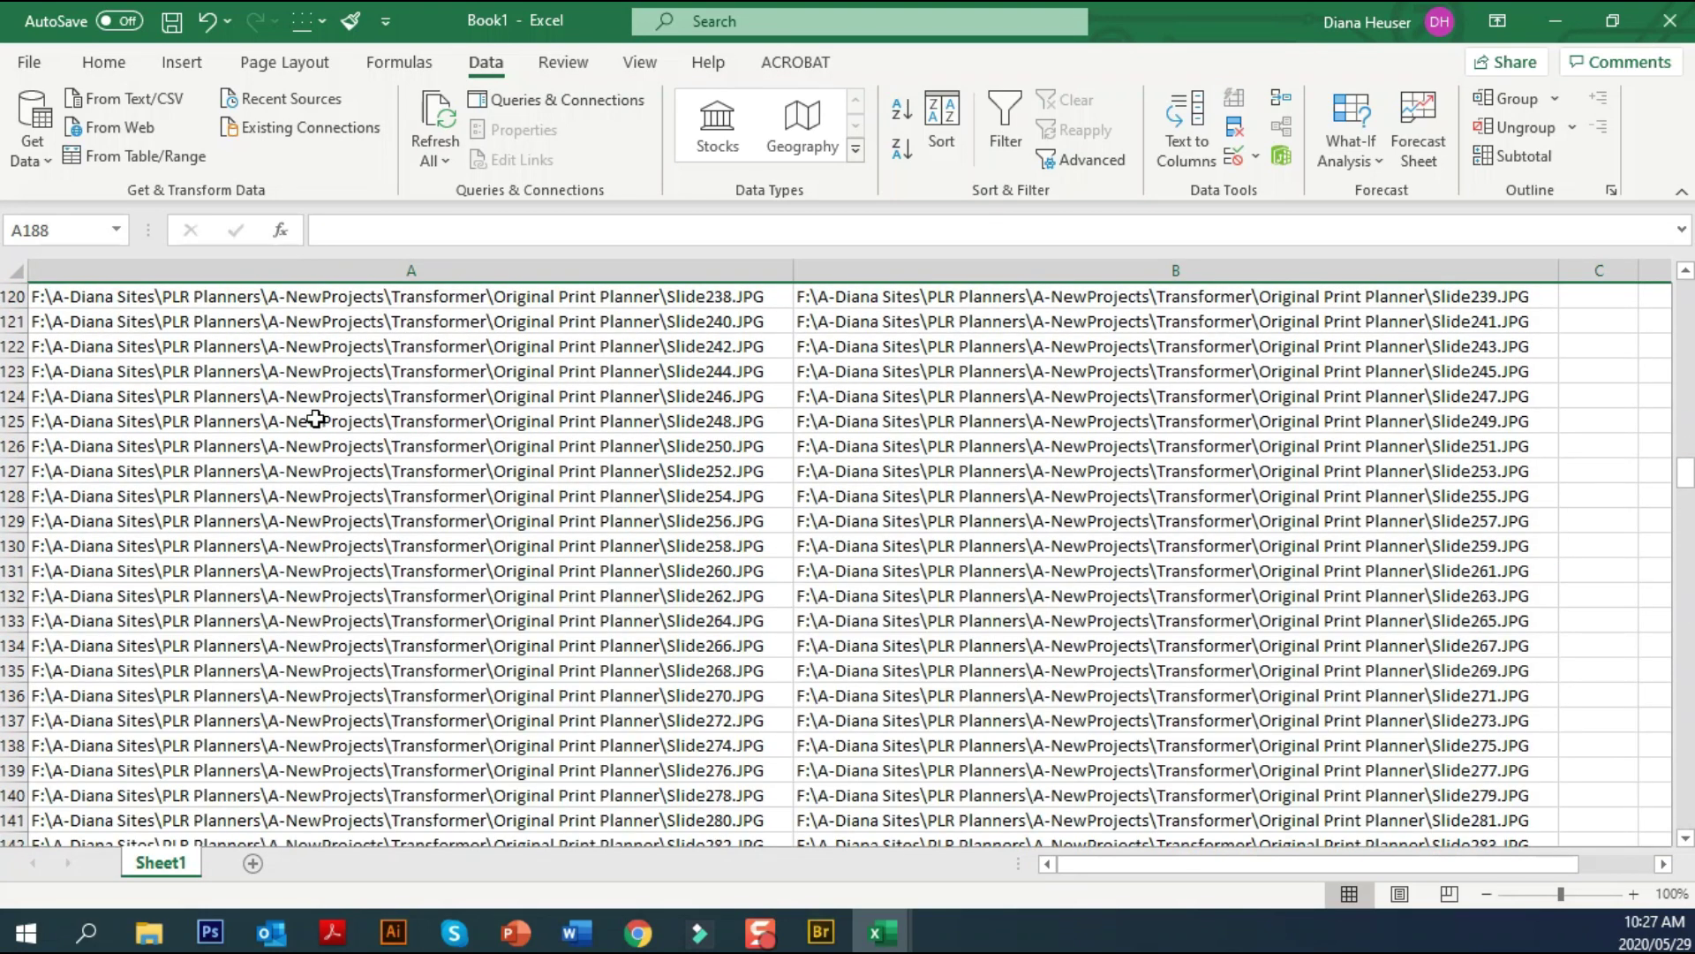
pyautogui.scroll(5, 293, 358)
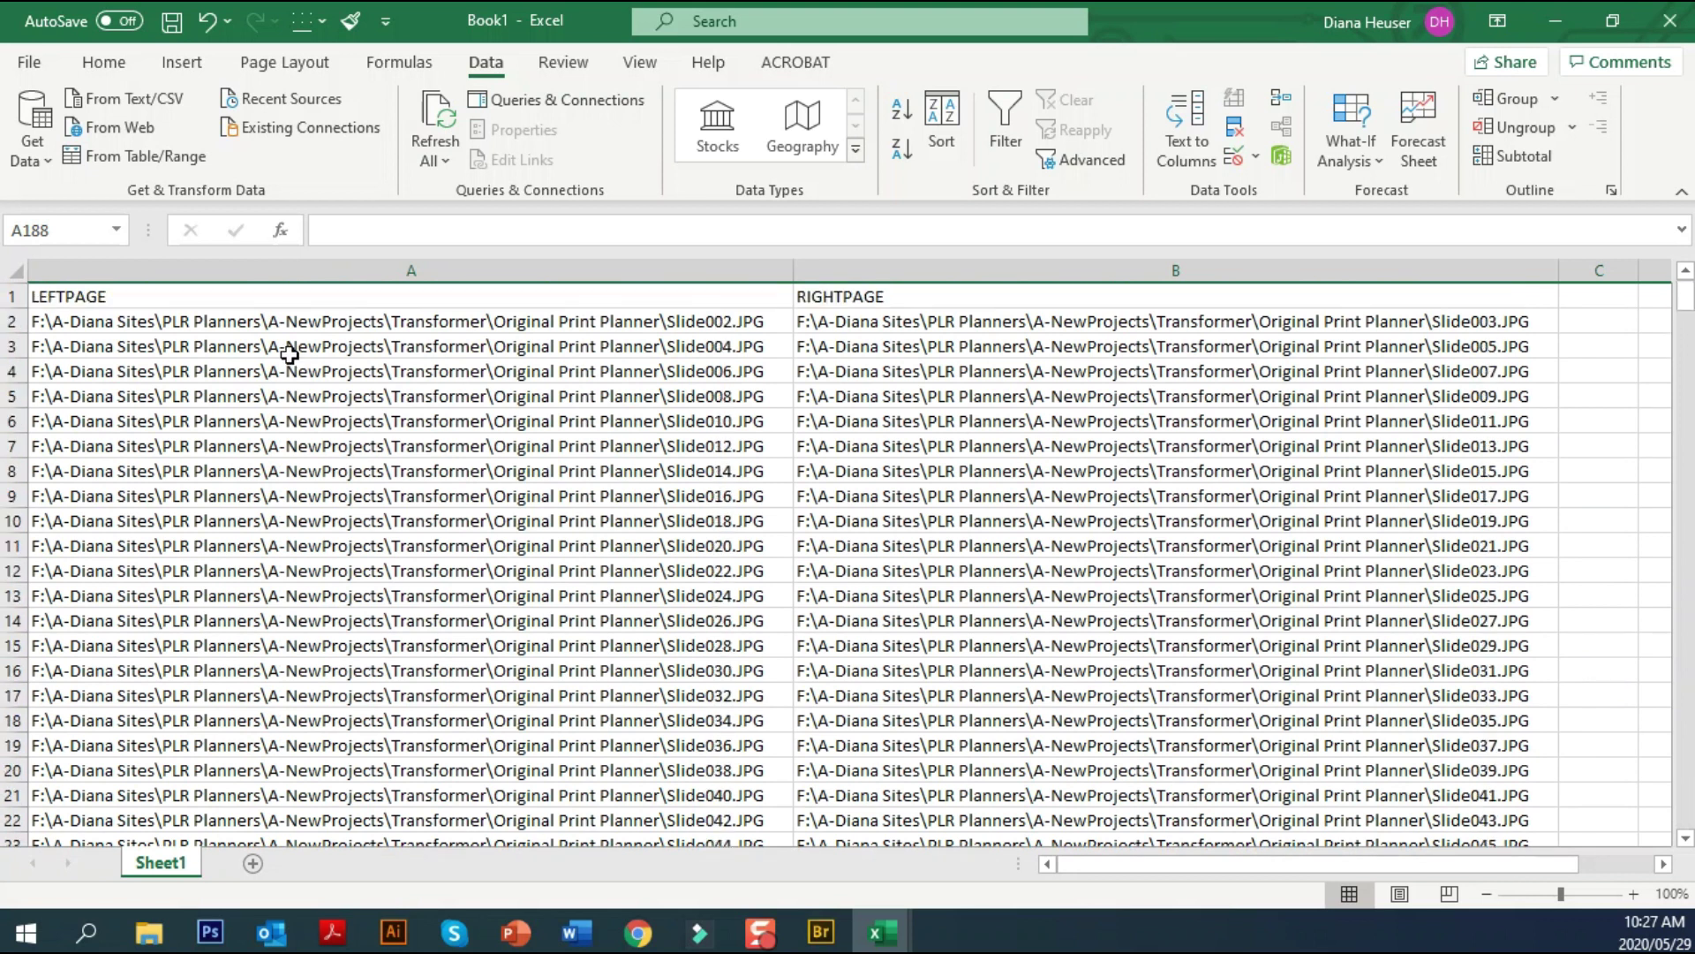
# Save the workbook as Digital Planner Worksheet in the Transformer folder as an Excel Workbook (*.xlsx)
pyautogui.click(188, 295)
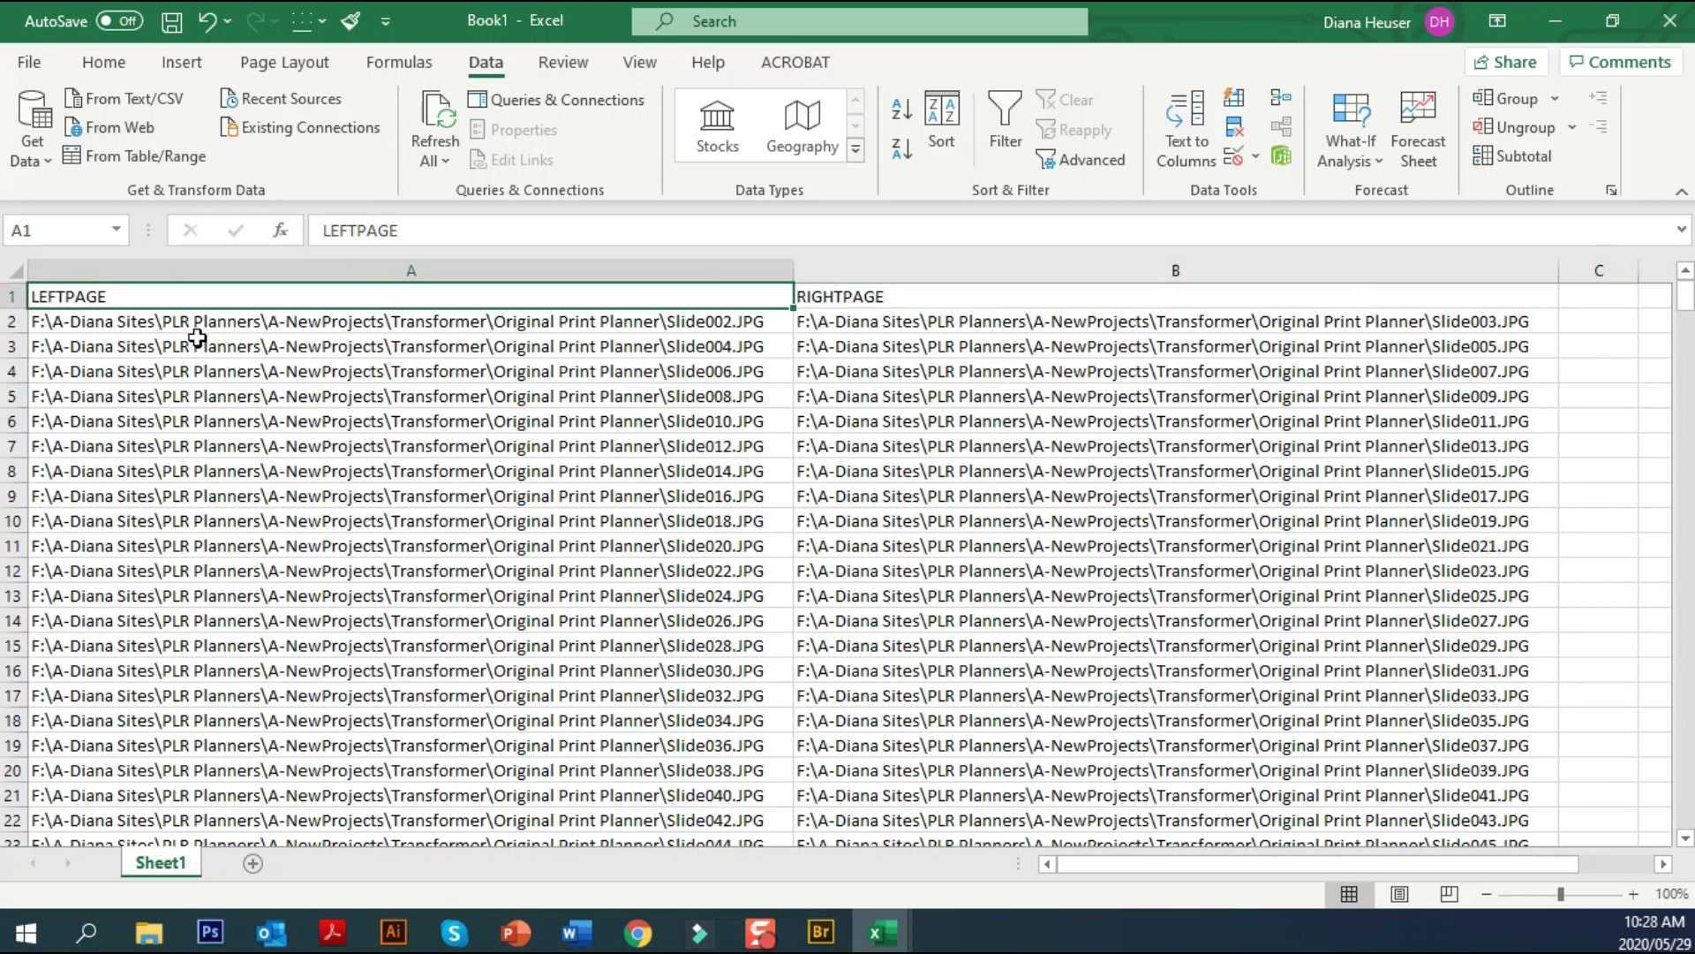
pyautogui.click(31, 64)
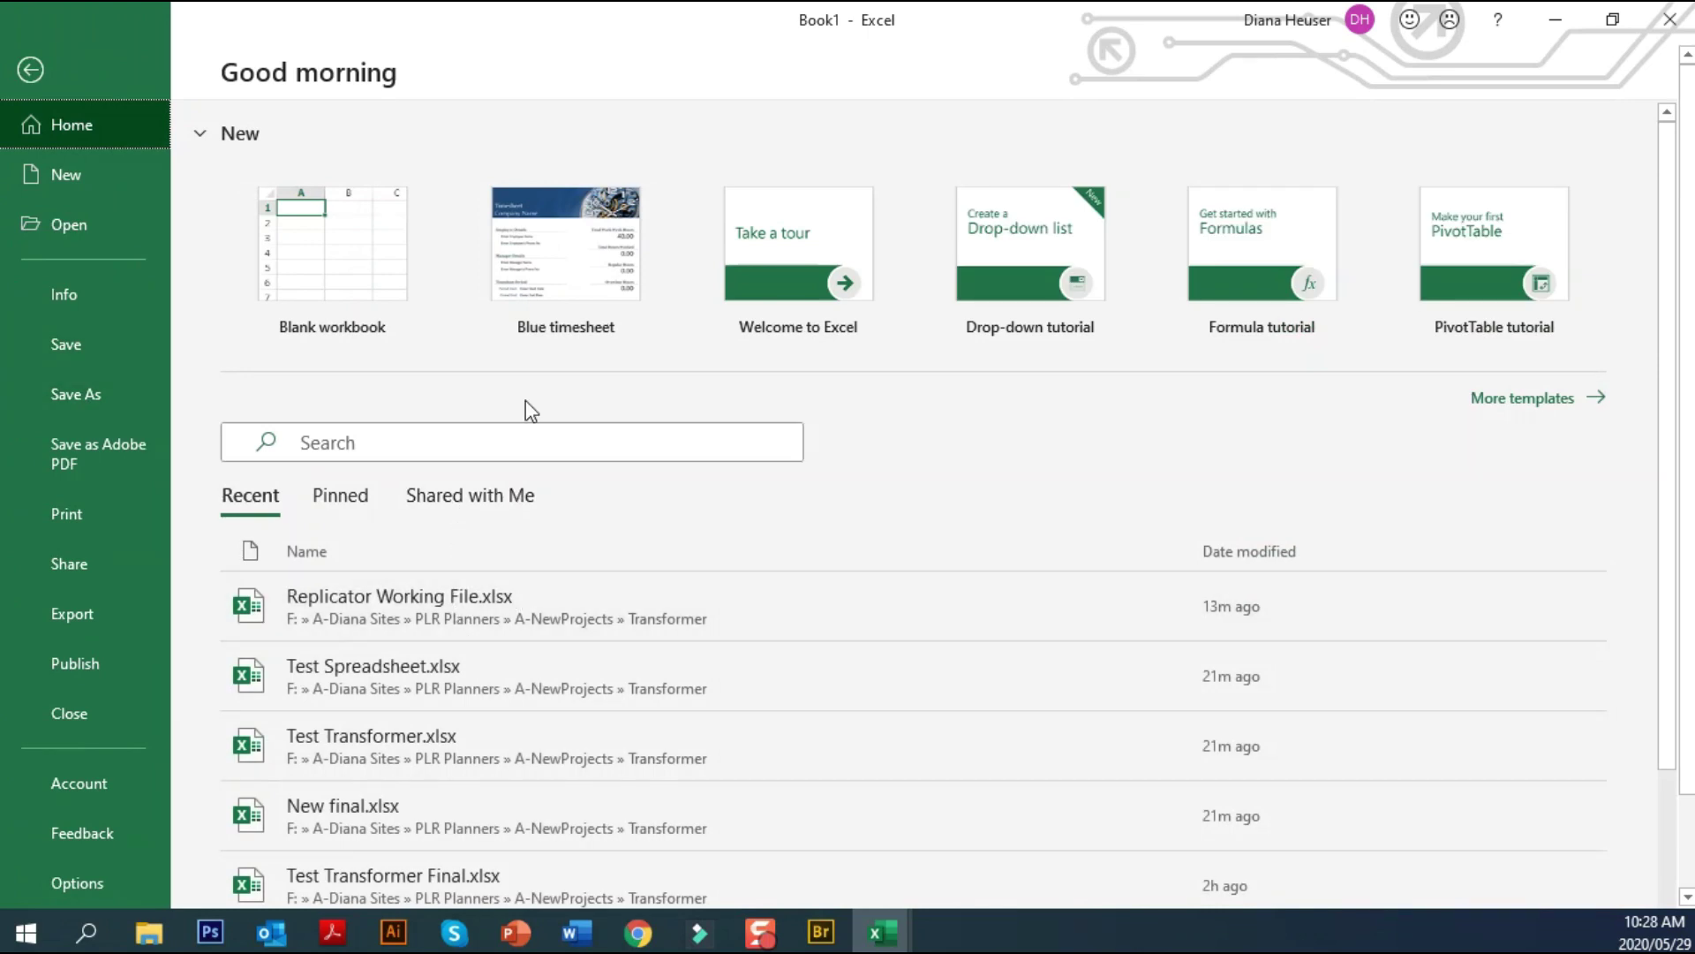
pyautogui.click(78, 395)
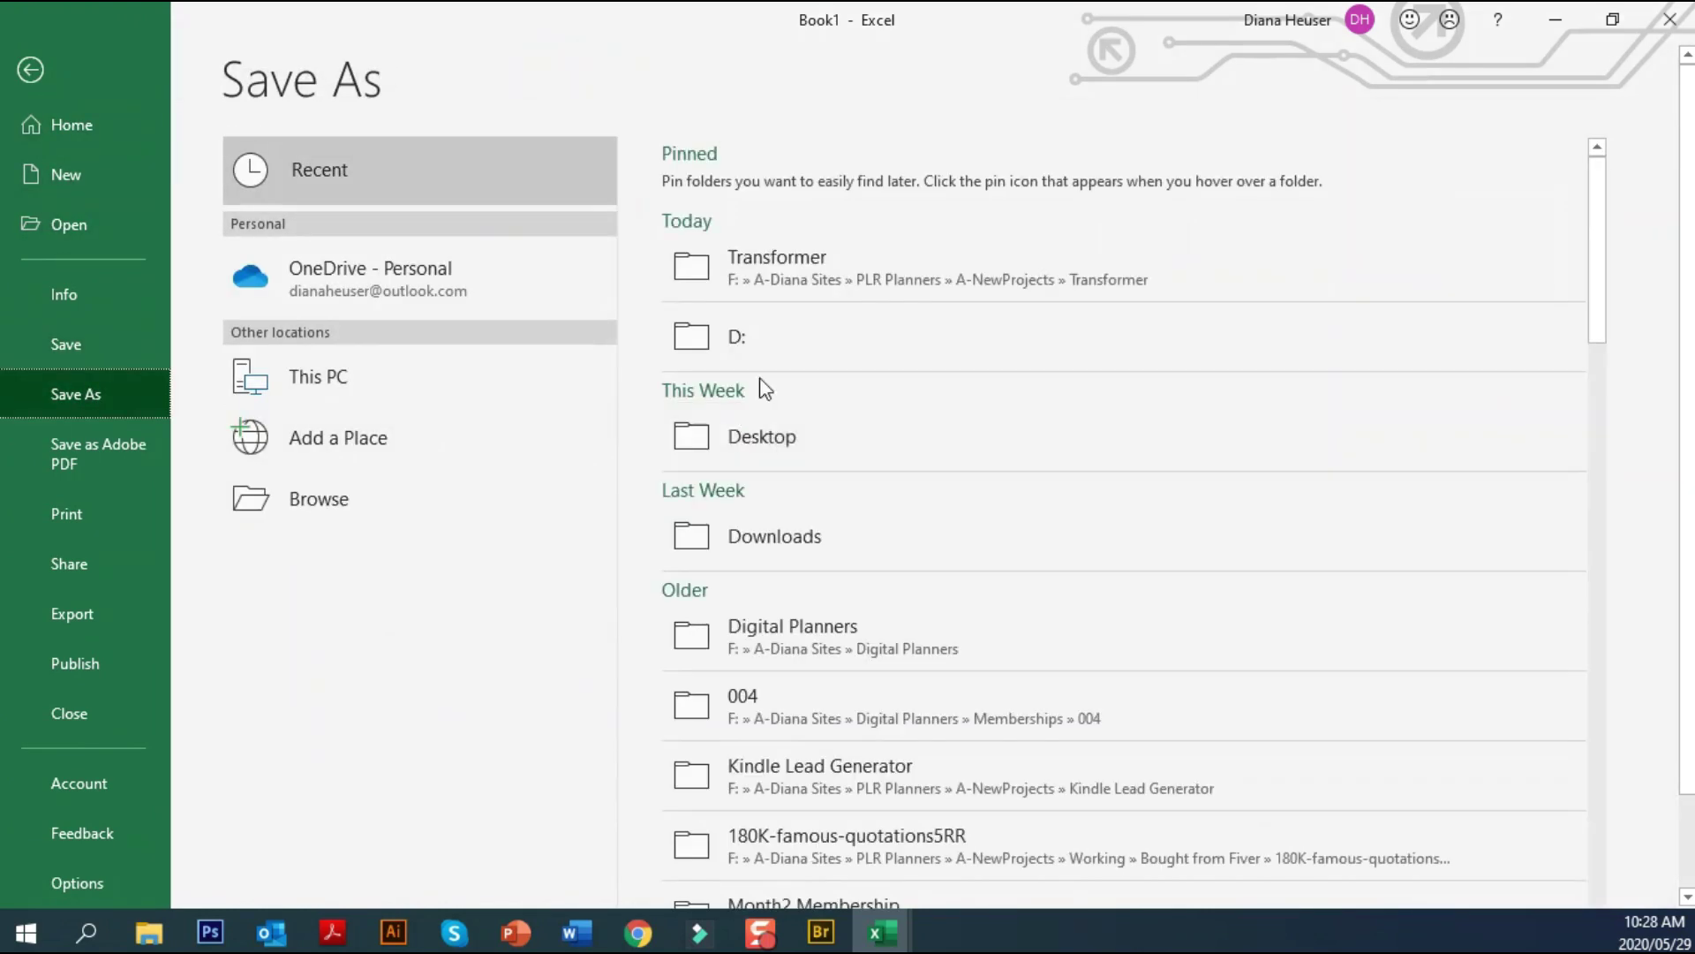
pyautogui.click(871, 269)
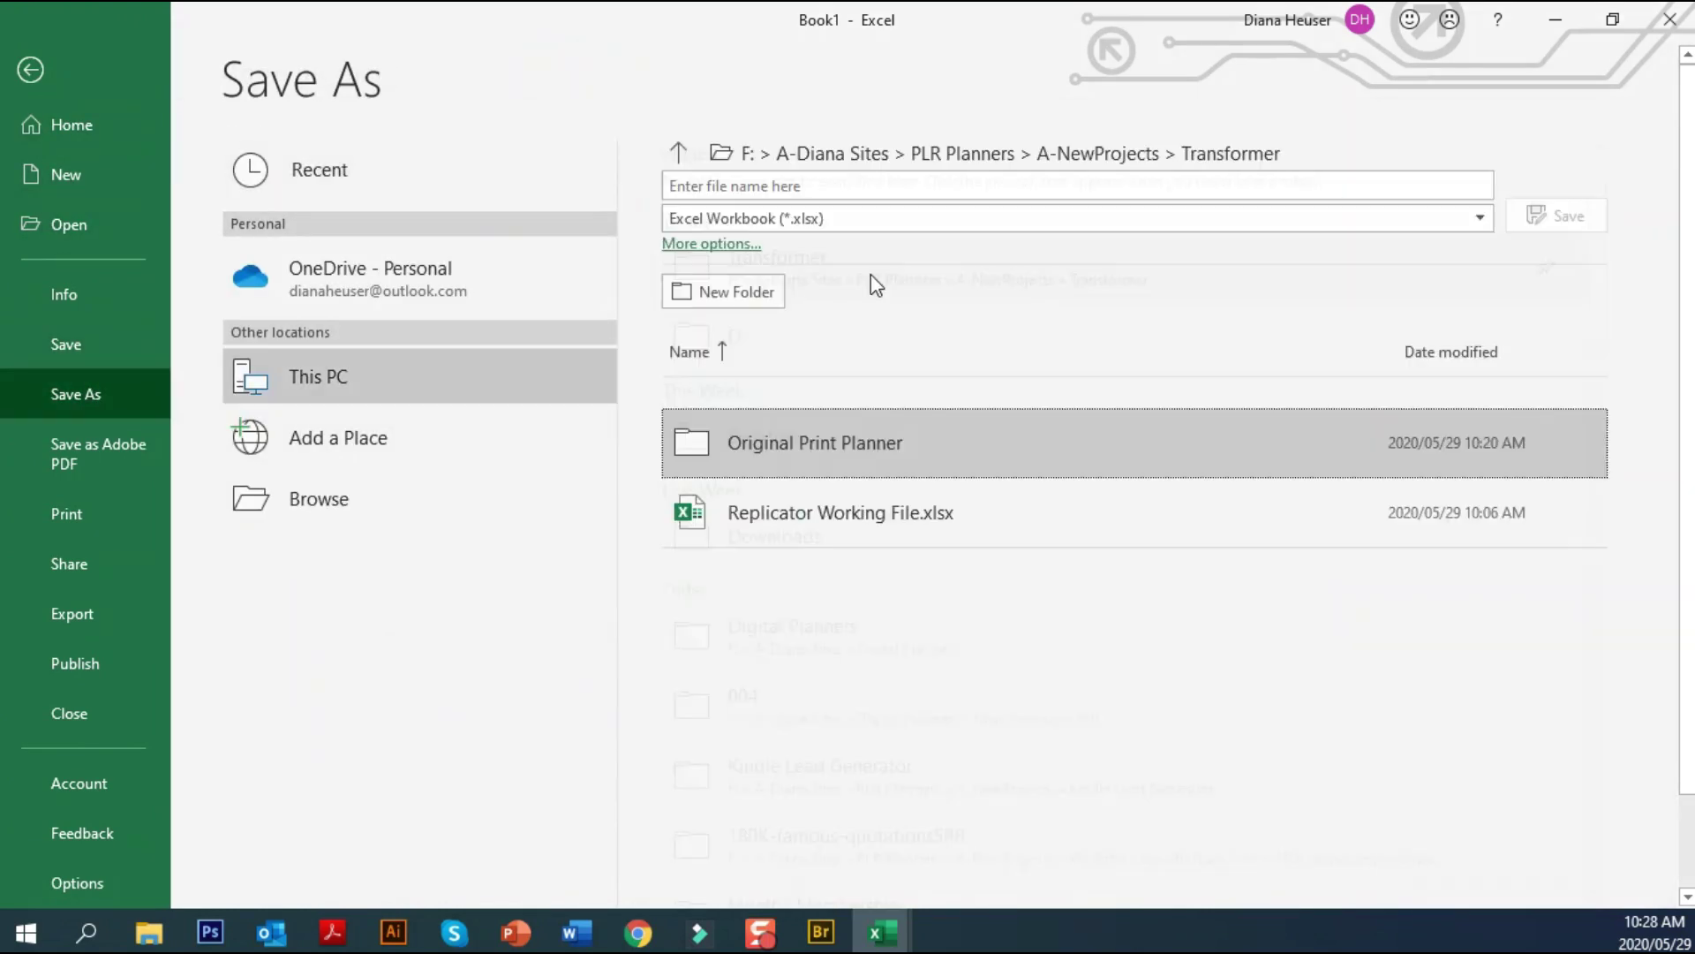
pyautogui.click(843, 189)
pyautogui.write('Digital')
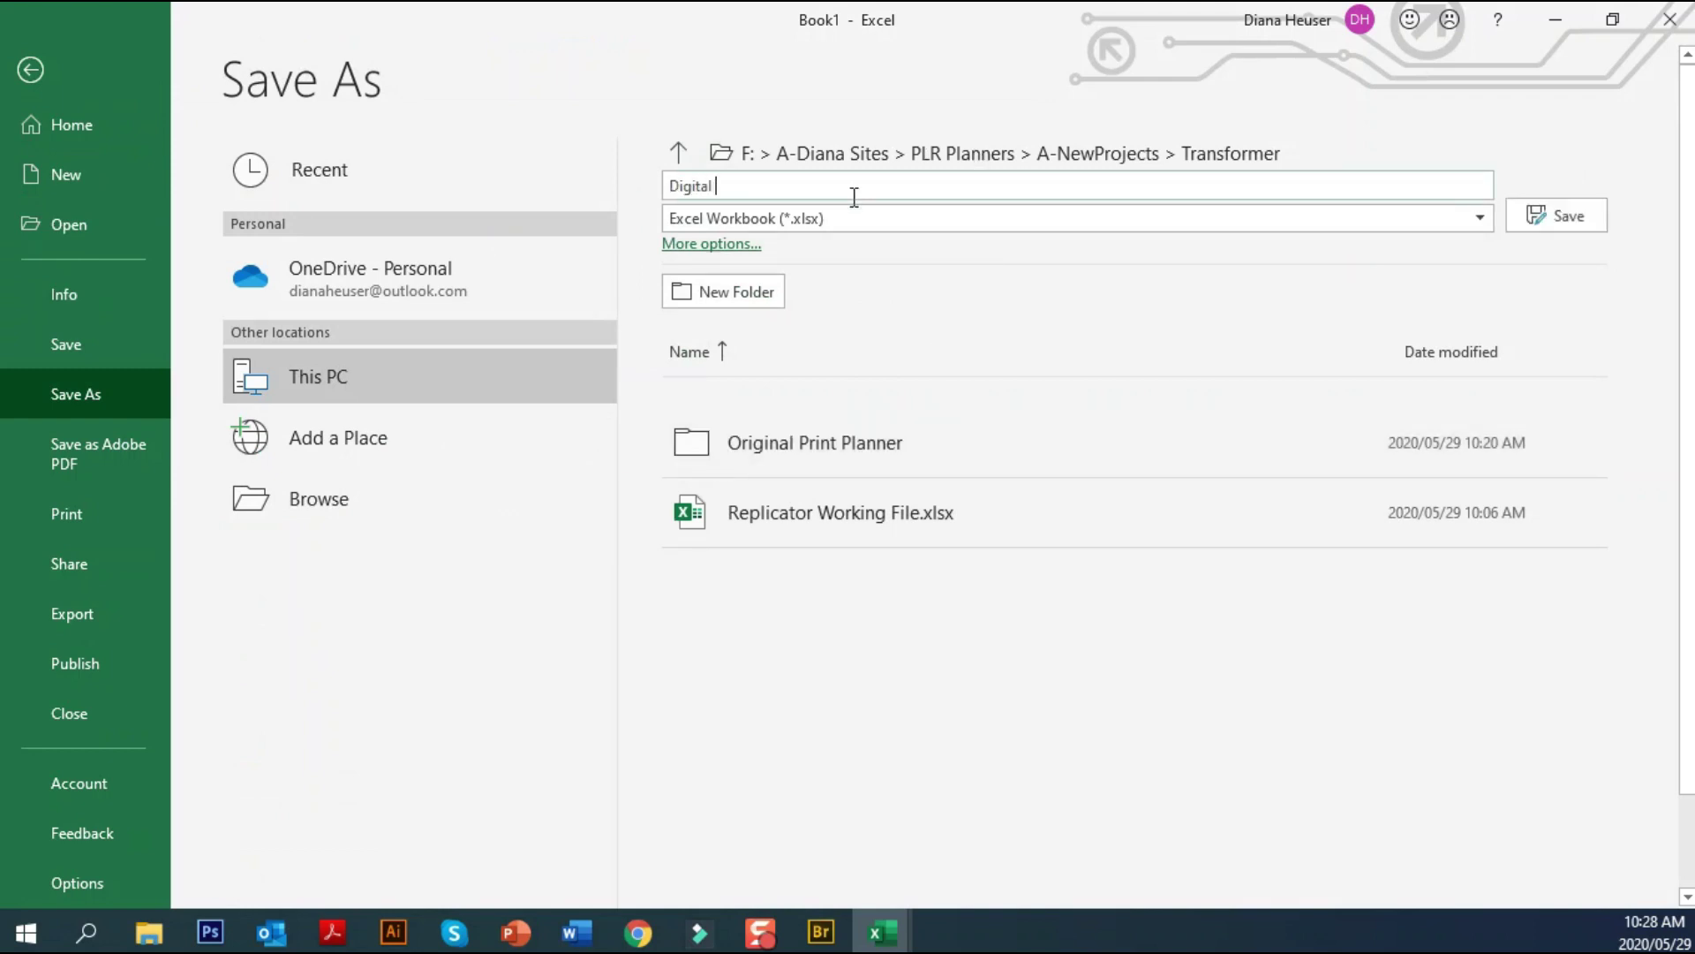
pyautogui.write(' Planner Worksheet')
pyautogui.press('Return')
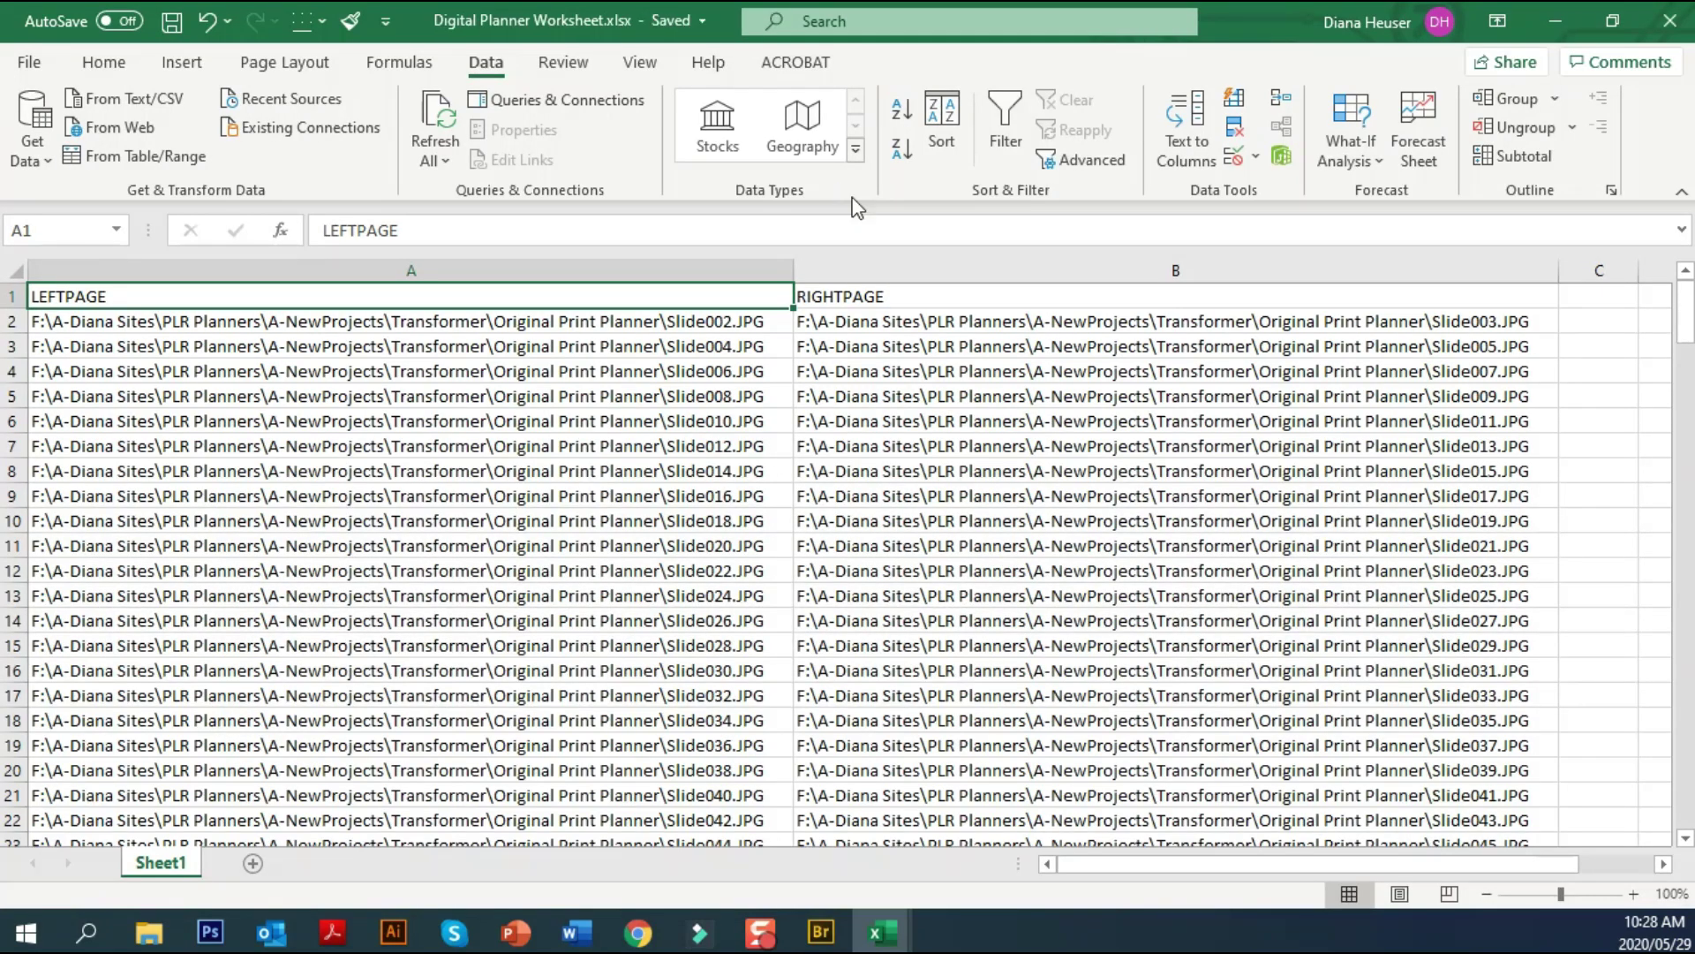
# Close Digital Planner Worksheet.xlsx and Replicator Working File.xlsx, saving the changes to the Replicator working file
pyautogui.click(1669, 21)
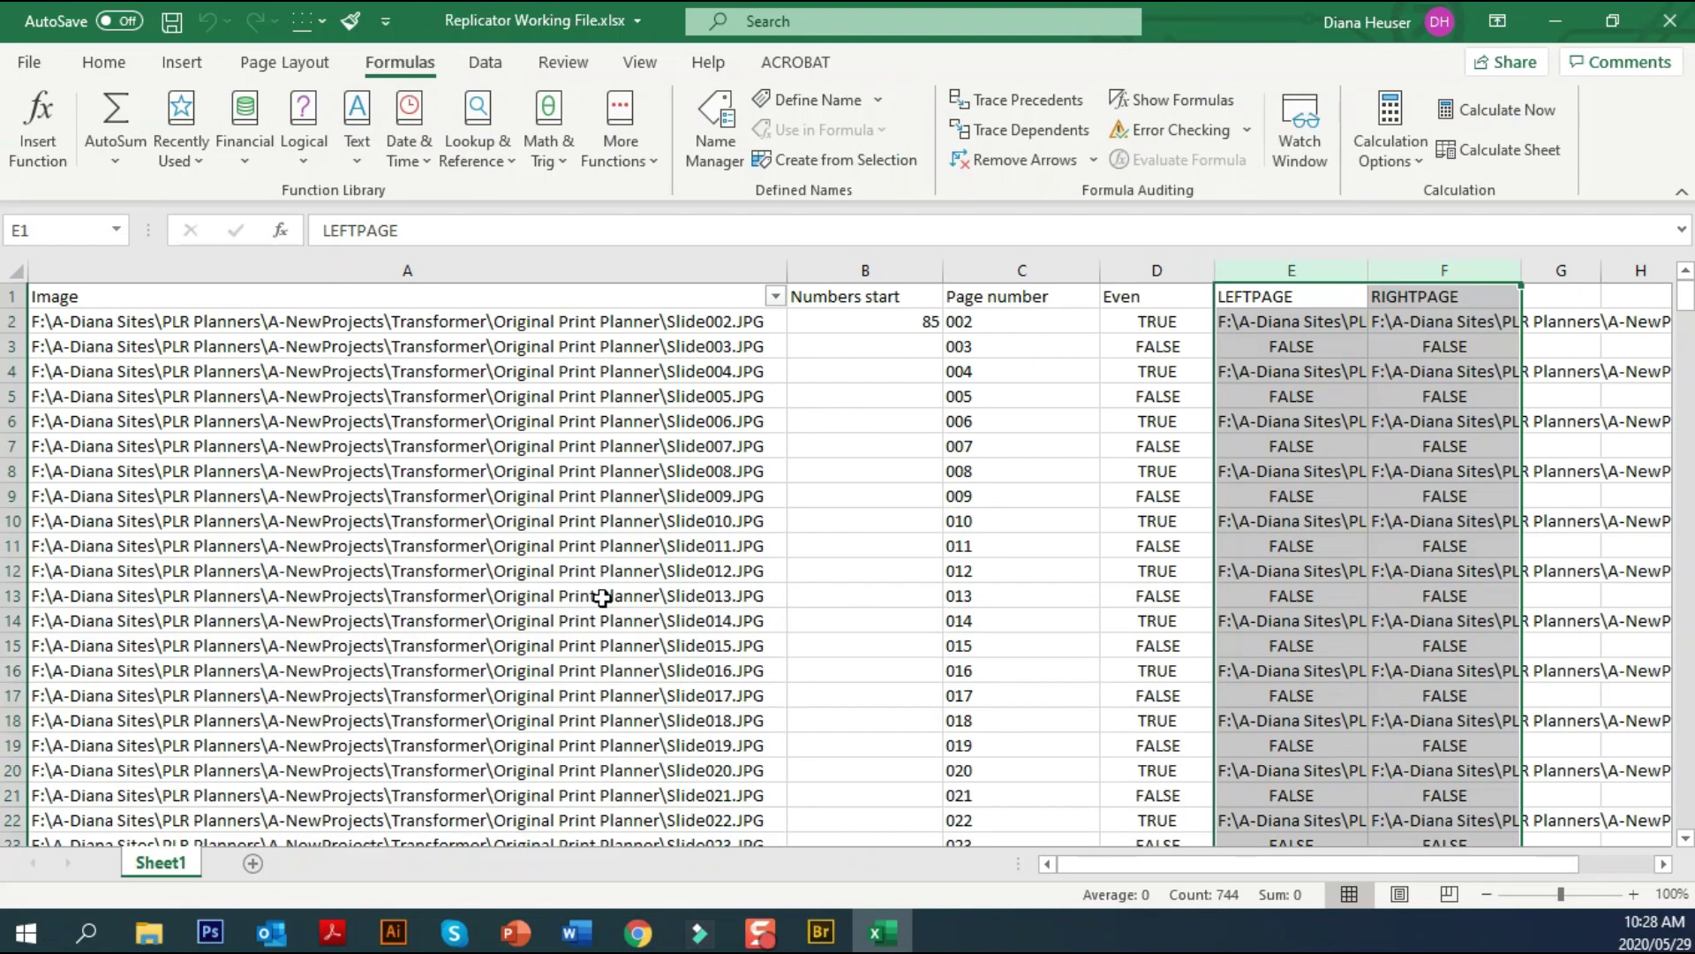
pyautogui.click(1669, 20)
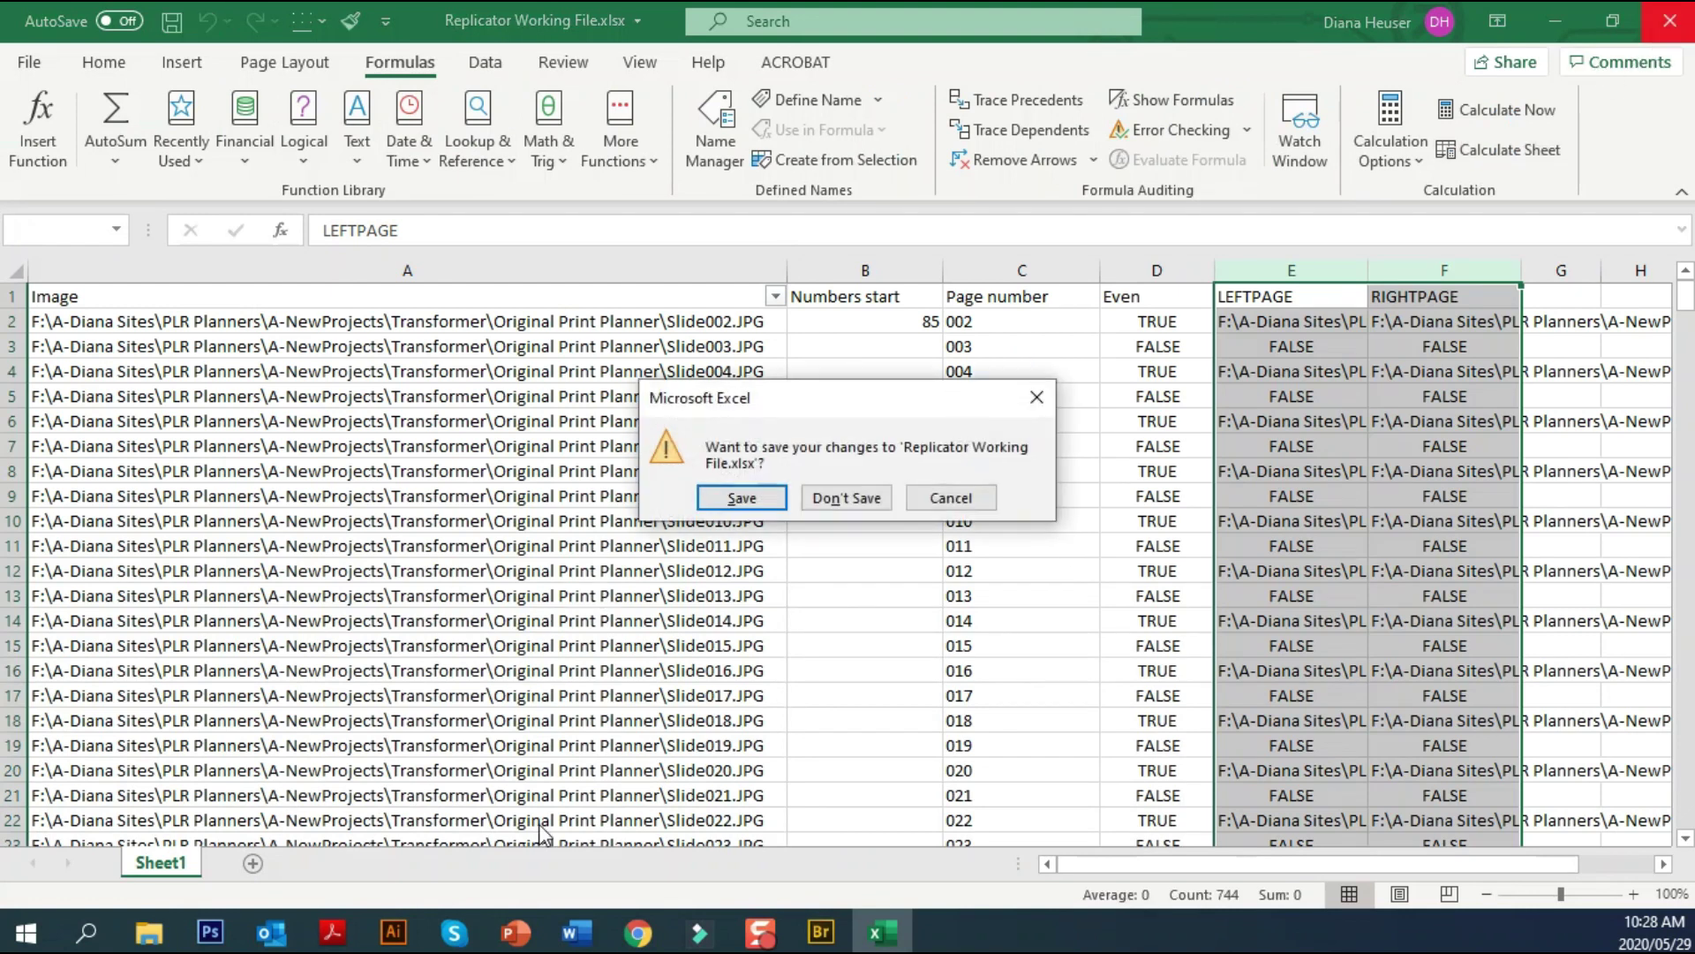
pyautogui.click(746, 498)
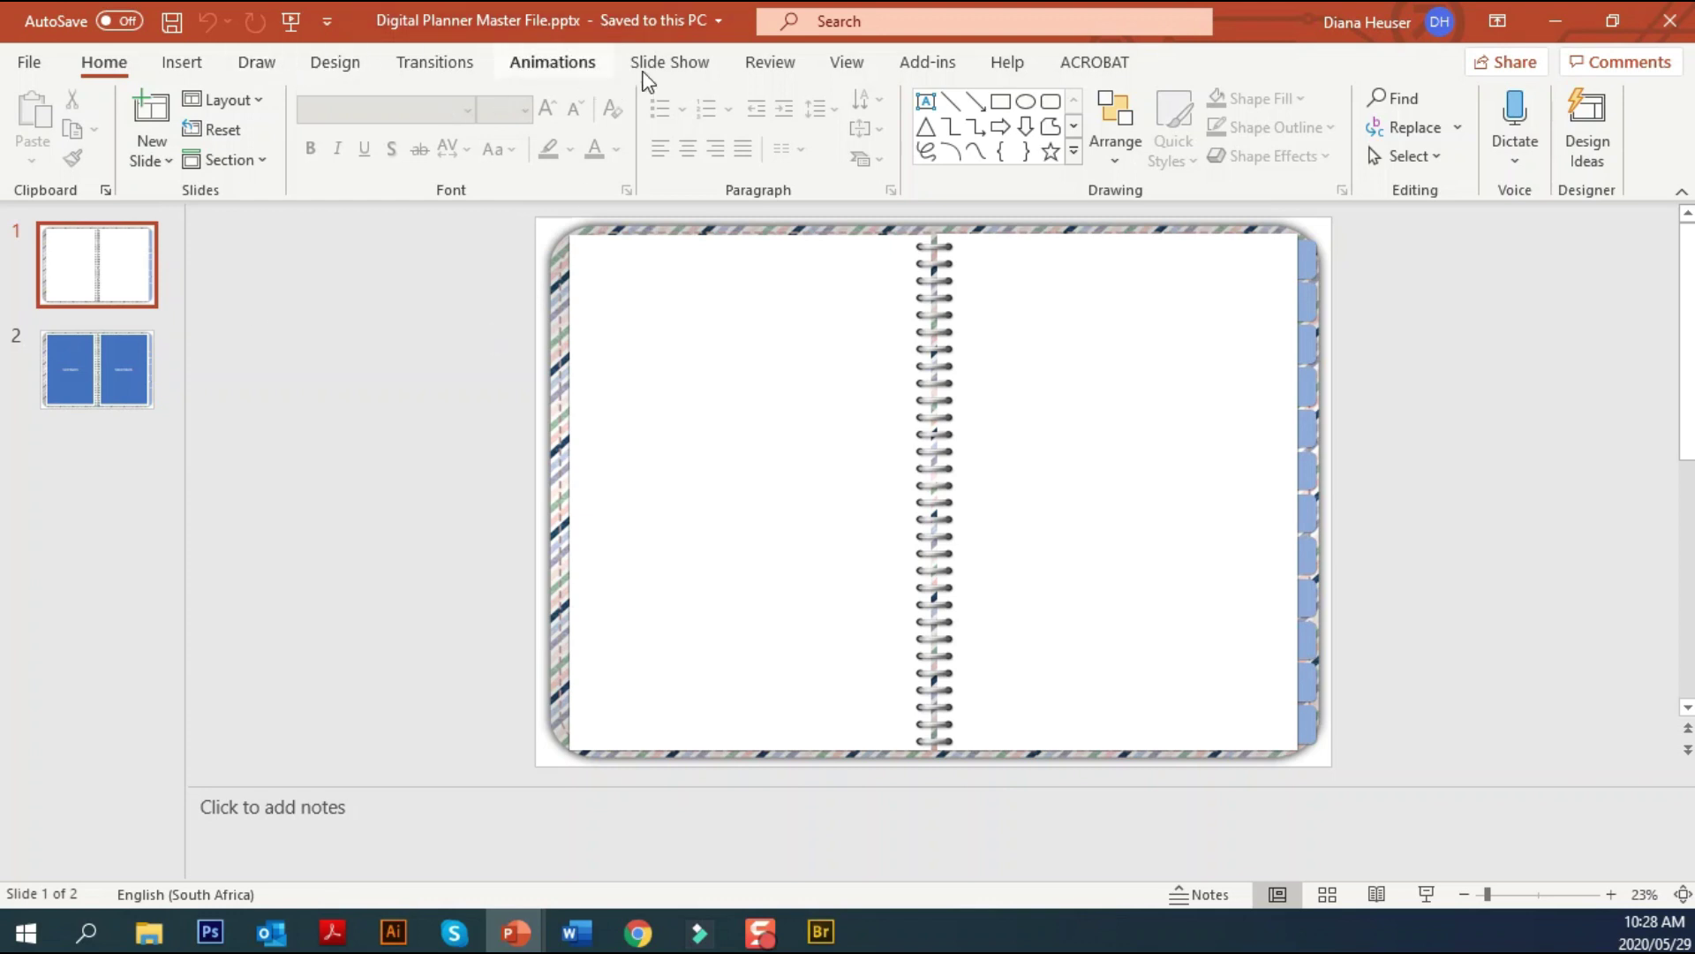
# Review the Digital Planner Title Page and double-page layouts in the master file's Slide Master, then return to Normal view
pyautogui.click(839, 65)
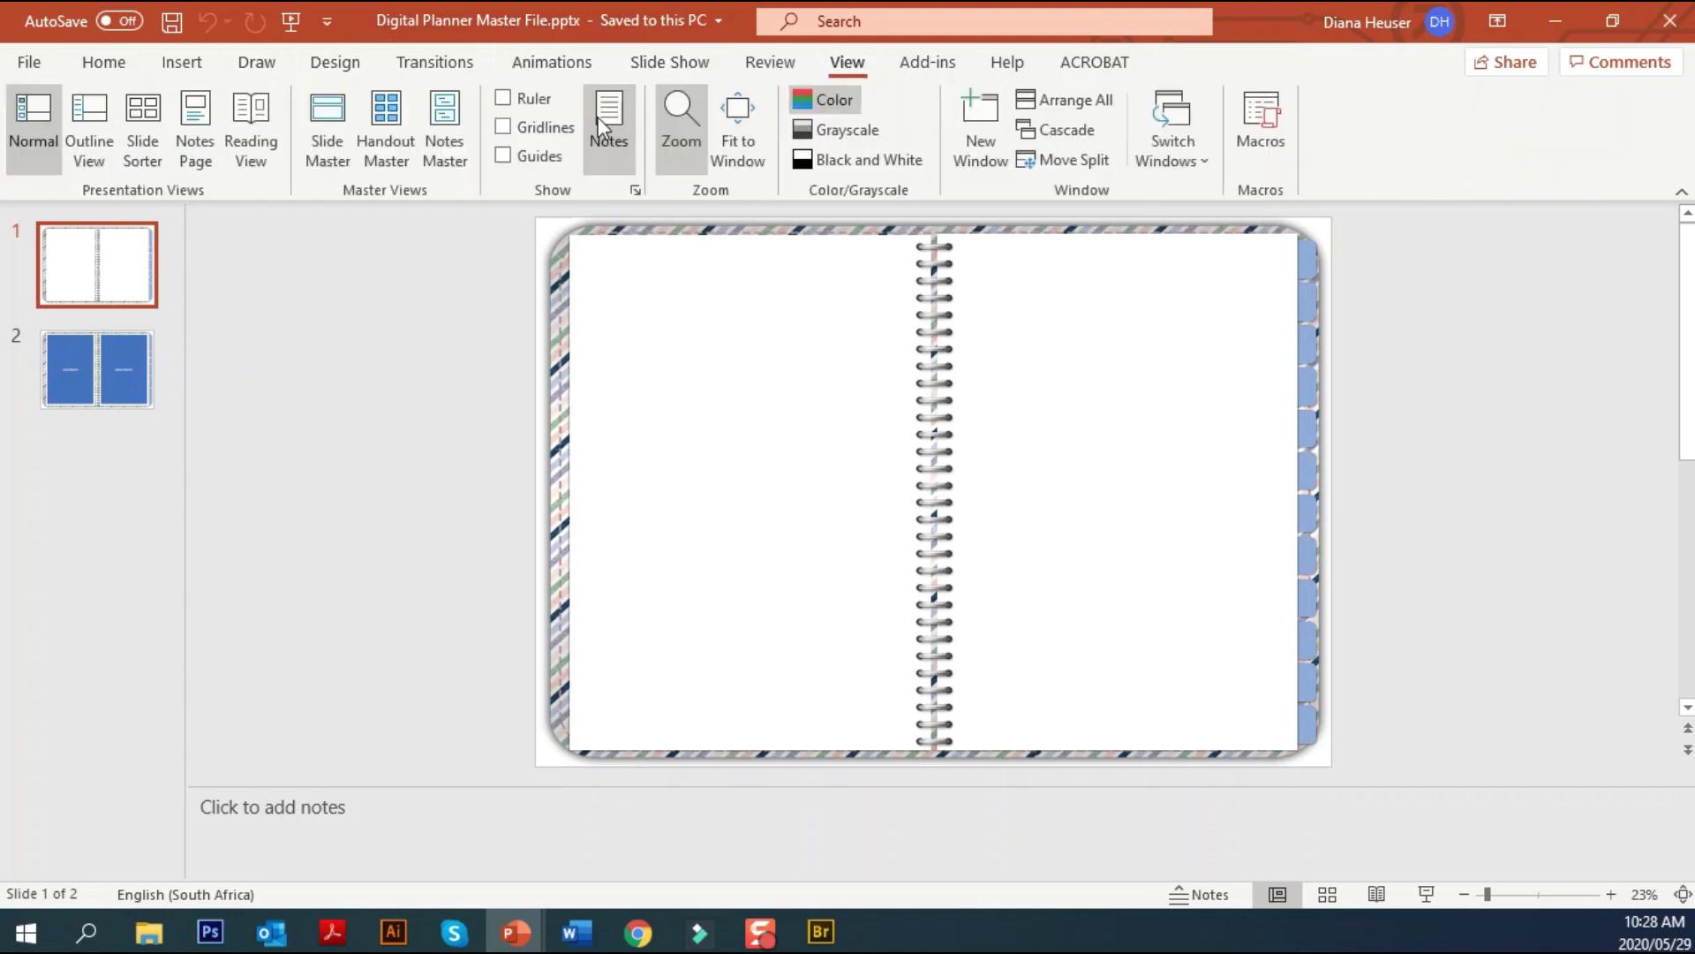
pyautogui.click(305, 137)
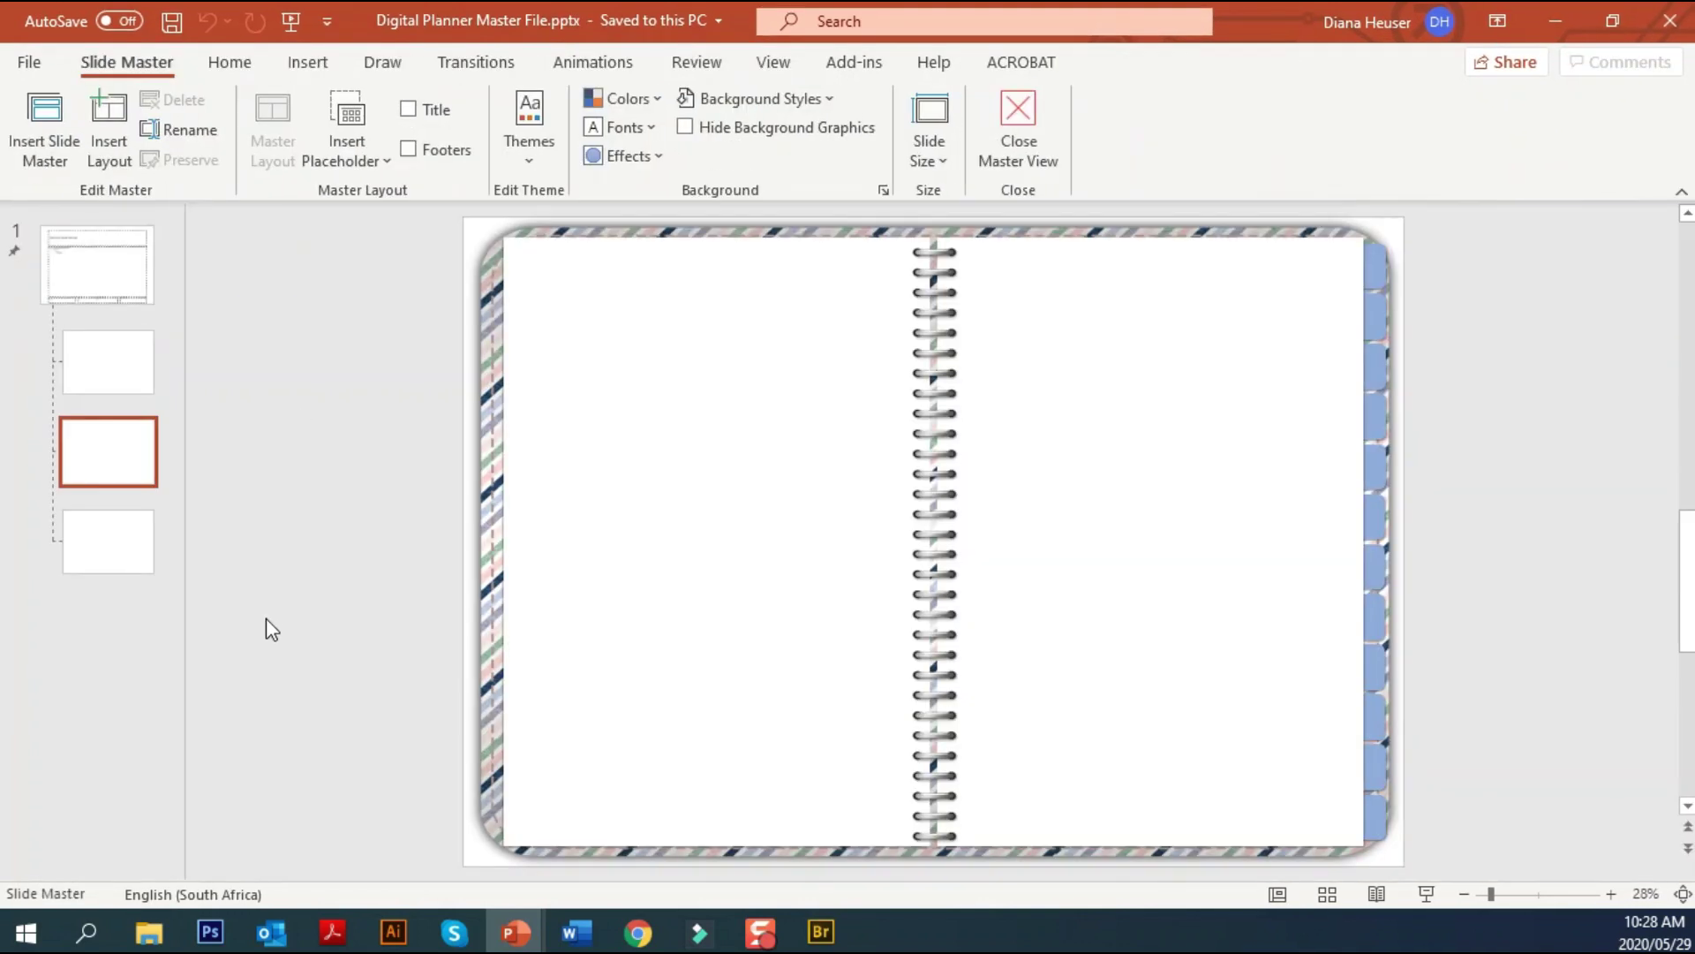
pyautogui.click(134, 369)
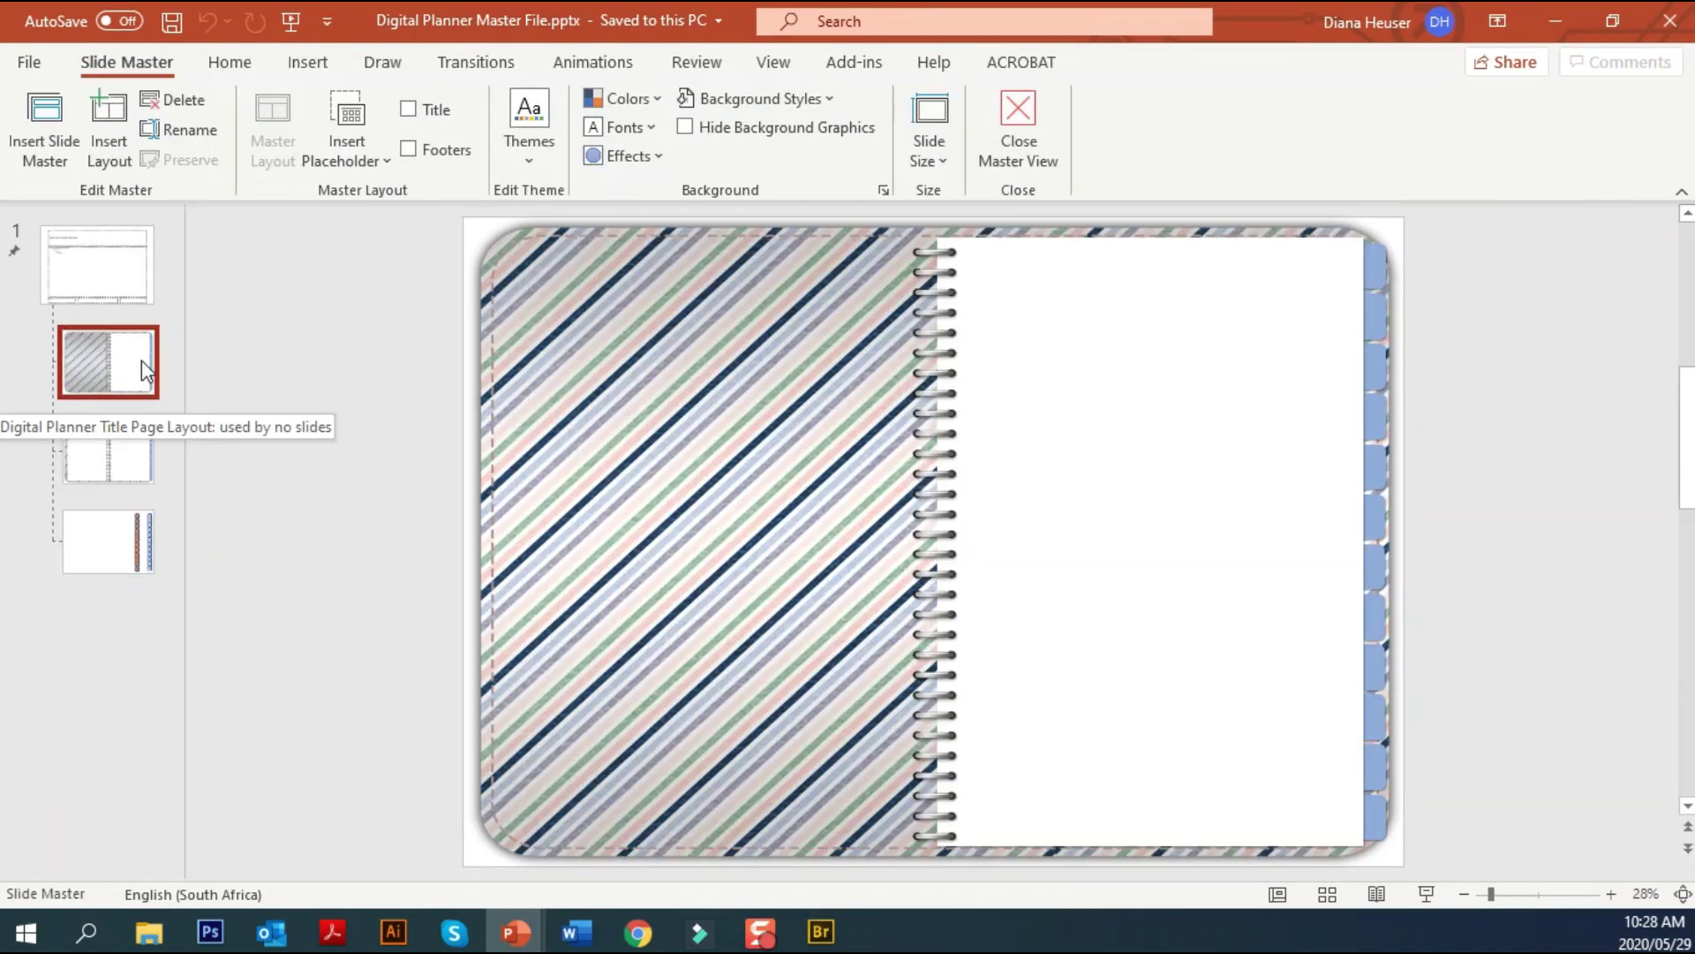
pyautogui.click(136, 455)
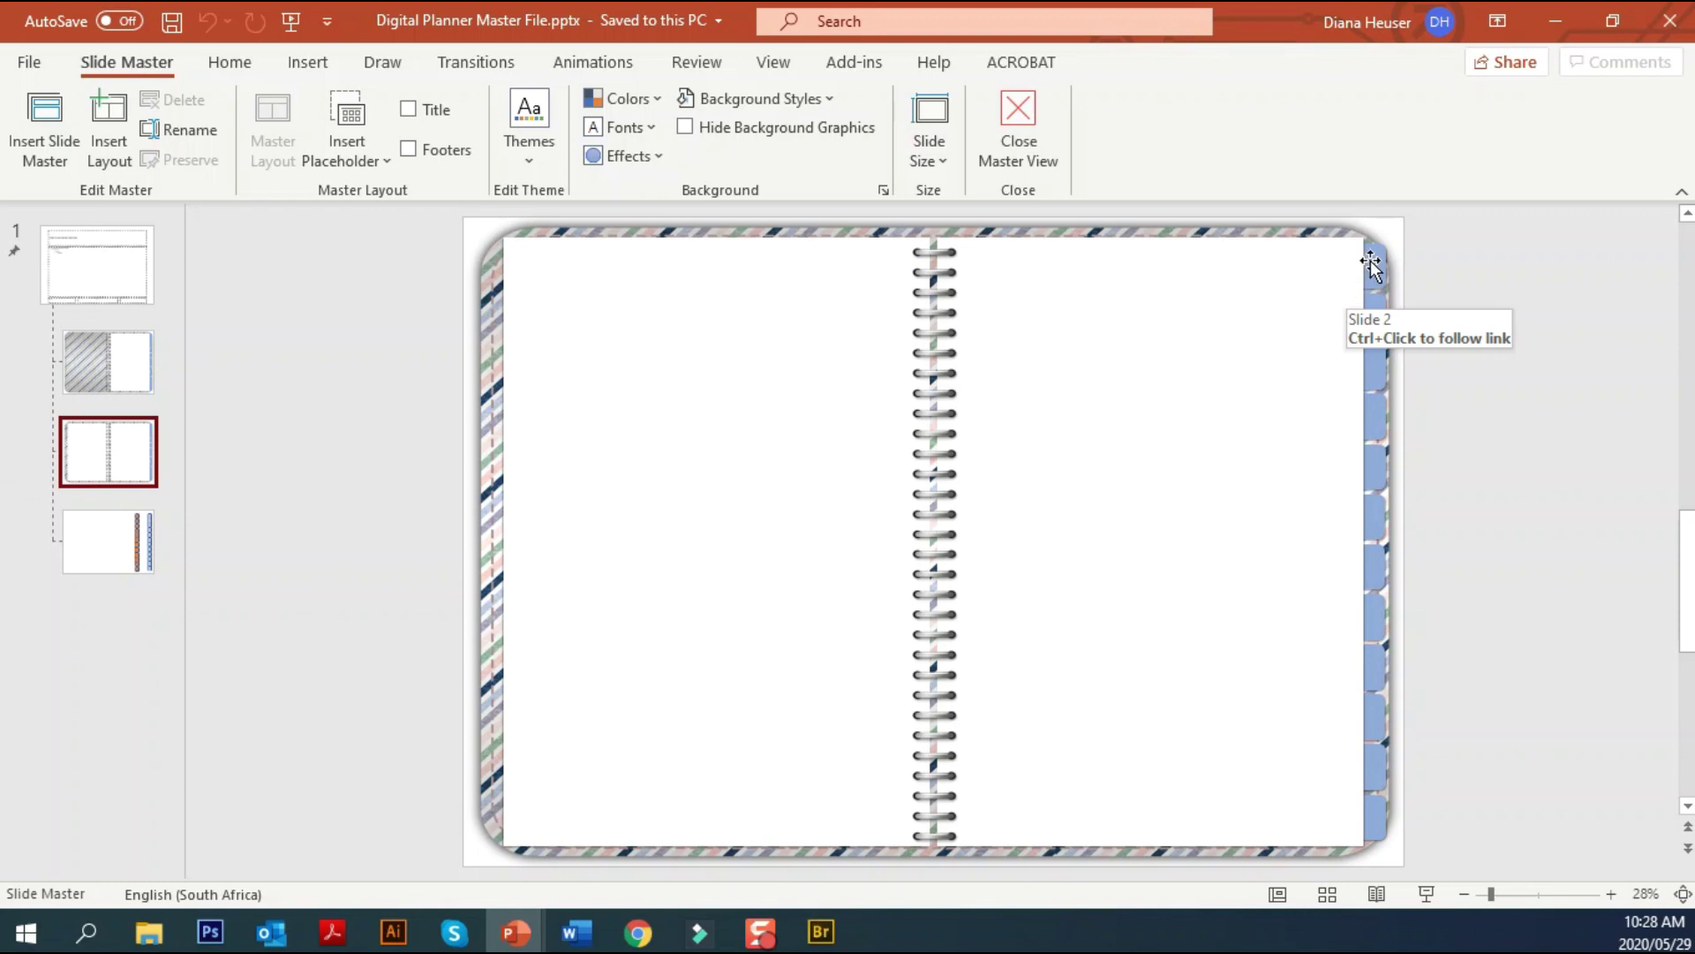
pyautogui.click(760, 67)
pyautogui.click(37, 122)
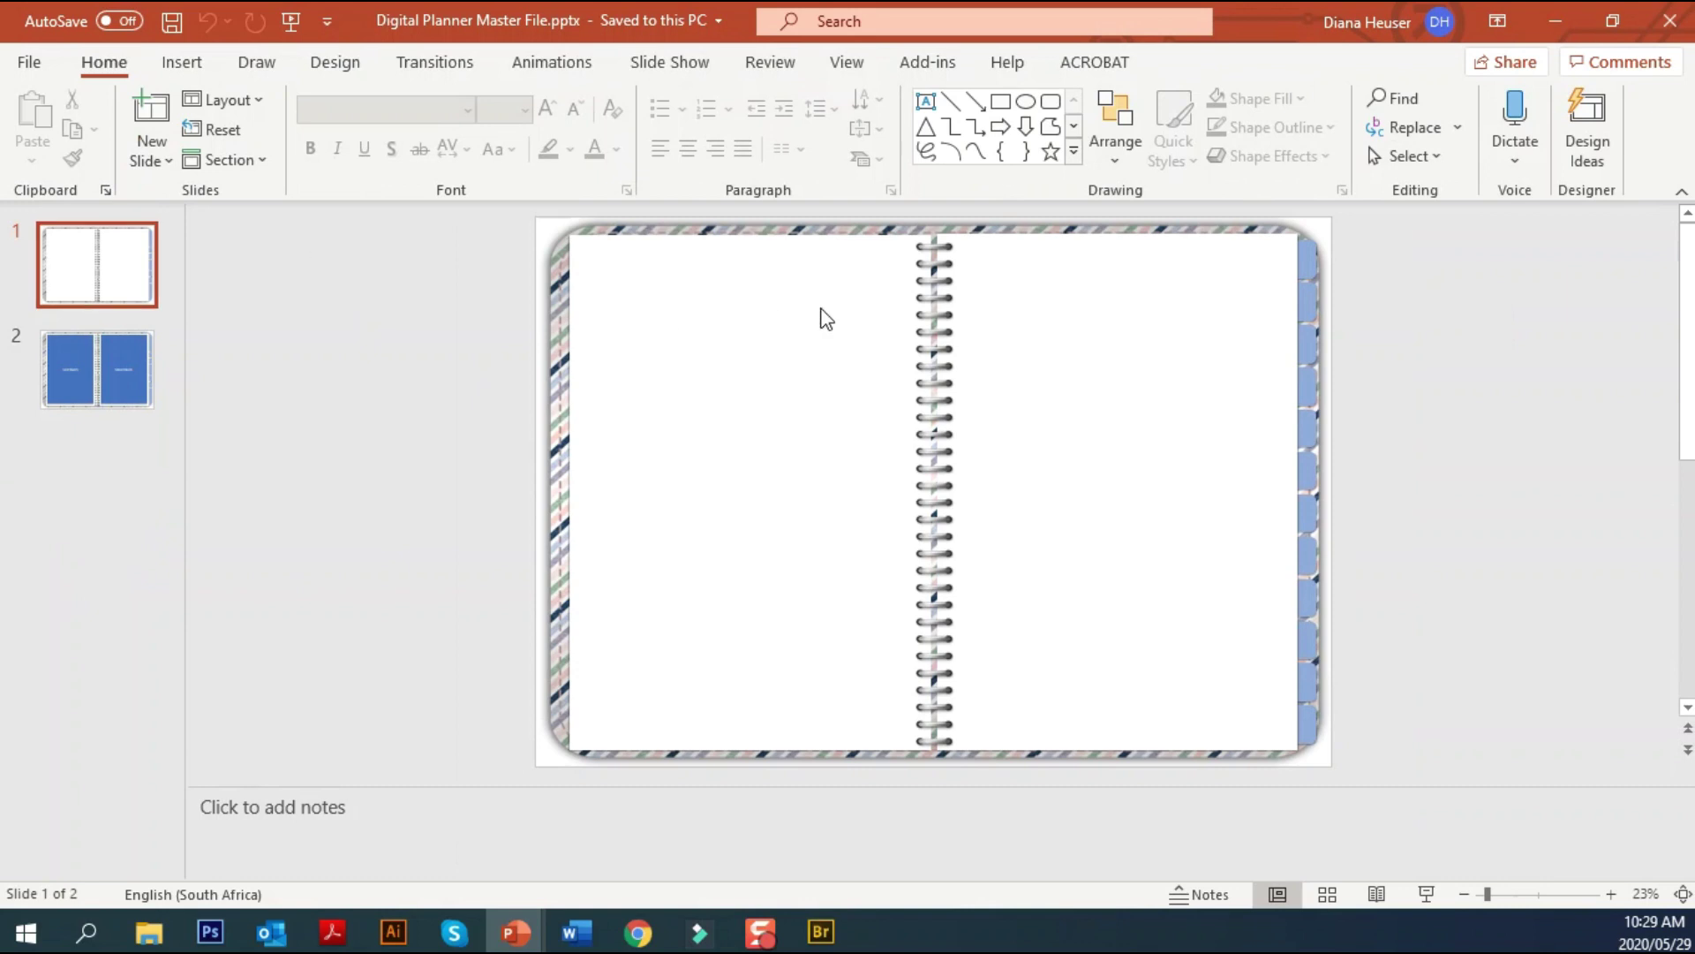
# Apply the Digital Double Page layout to slide 1
pyautogui.rightClick(82, 261)
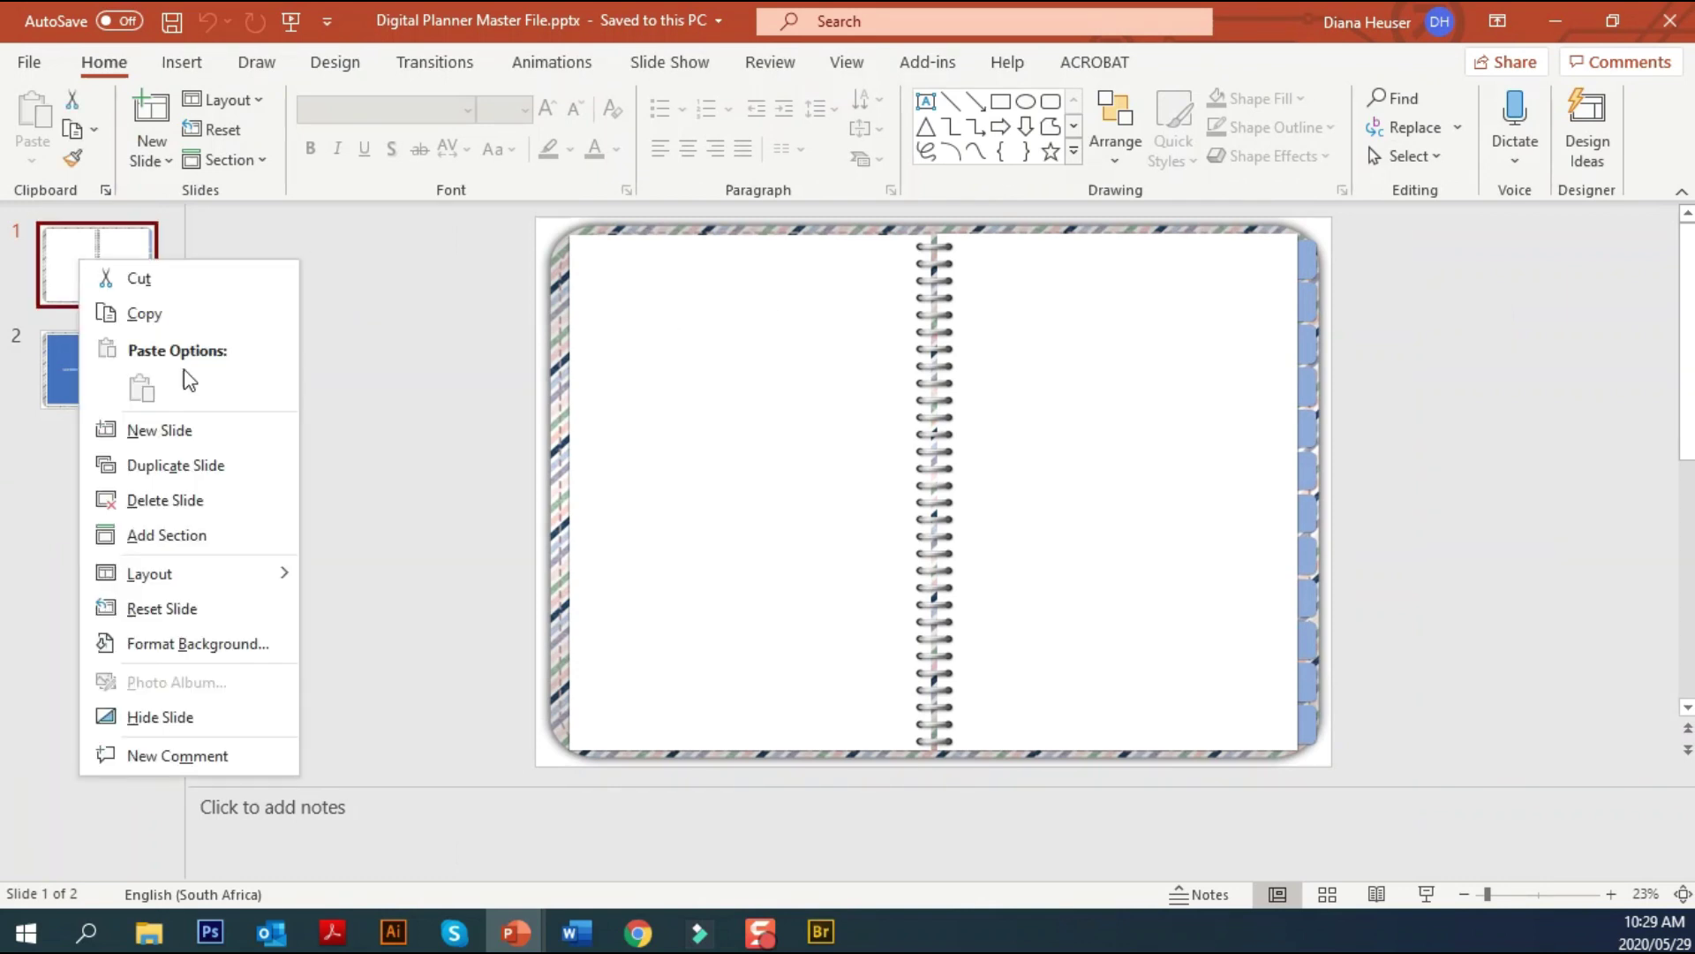
pyautogui.moveTo(189, 576)
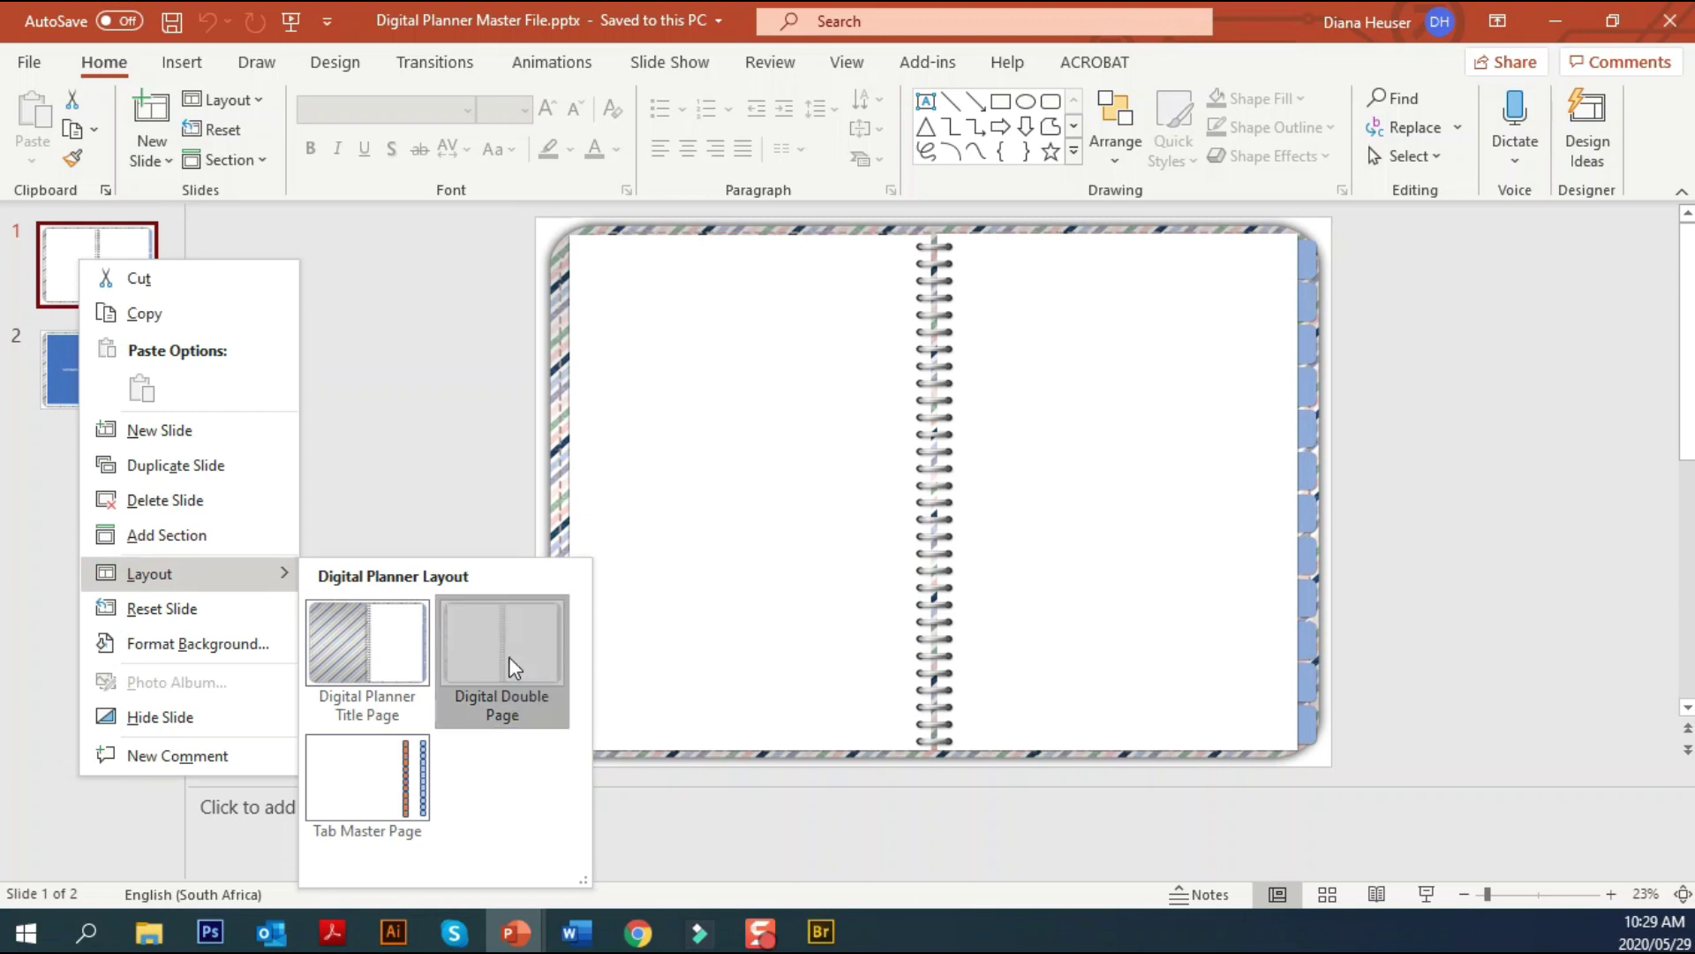
pyautogui.click(517, 670)
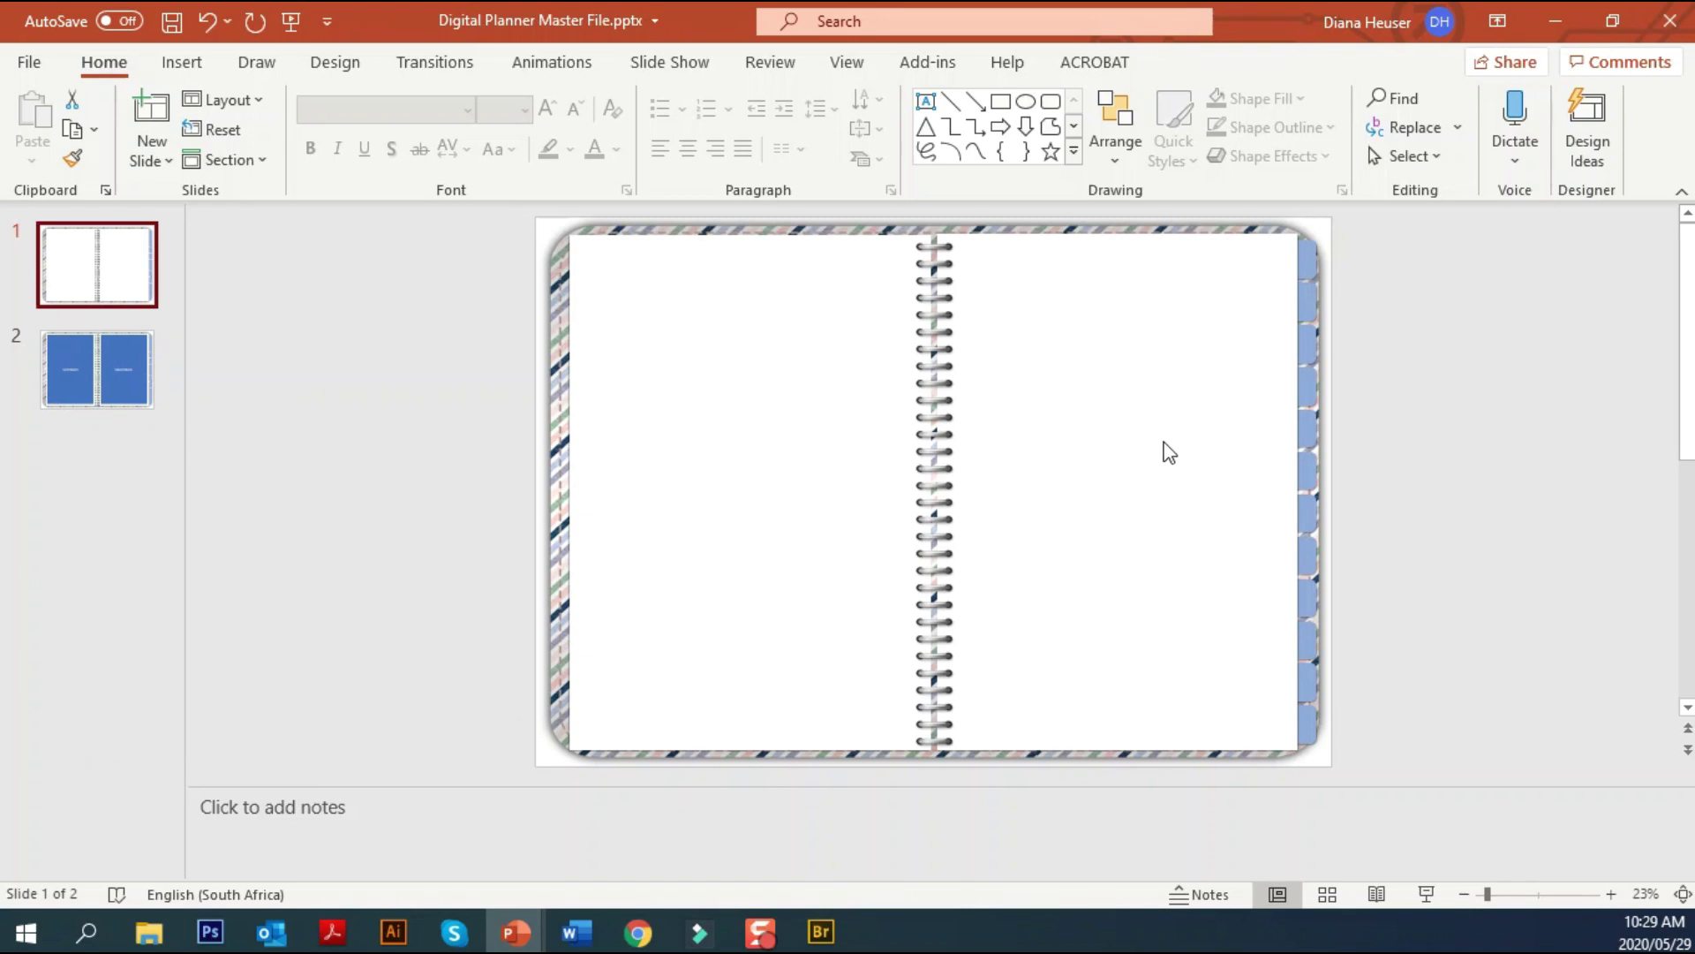
# Examine the %LEFTPAGE% rectangle on slide 2 and the rectangle shape available for building such placeholders
pyautogui.click(121, 374)
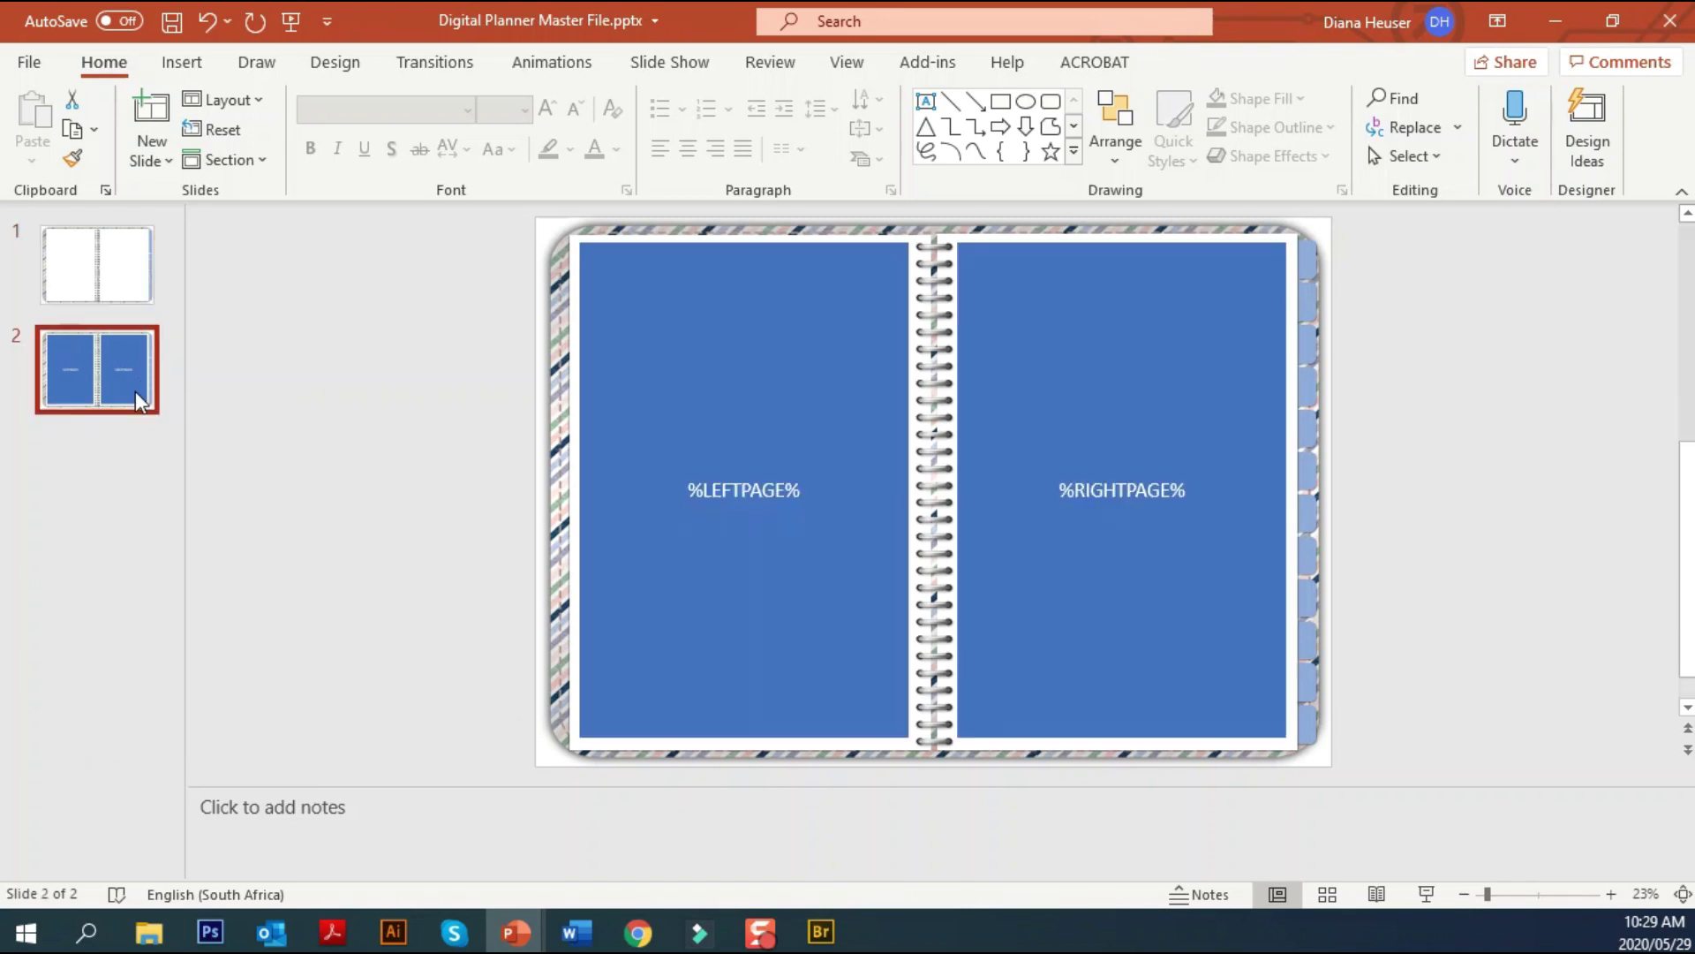
pyautogui.click(802, 411)
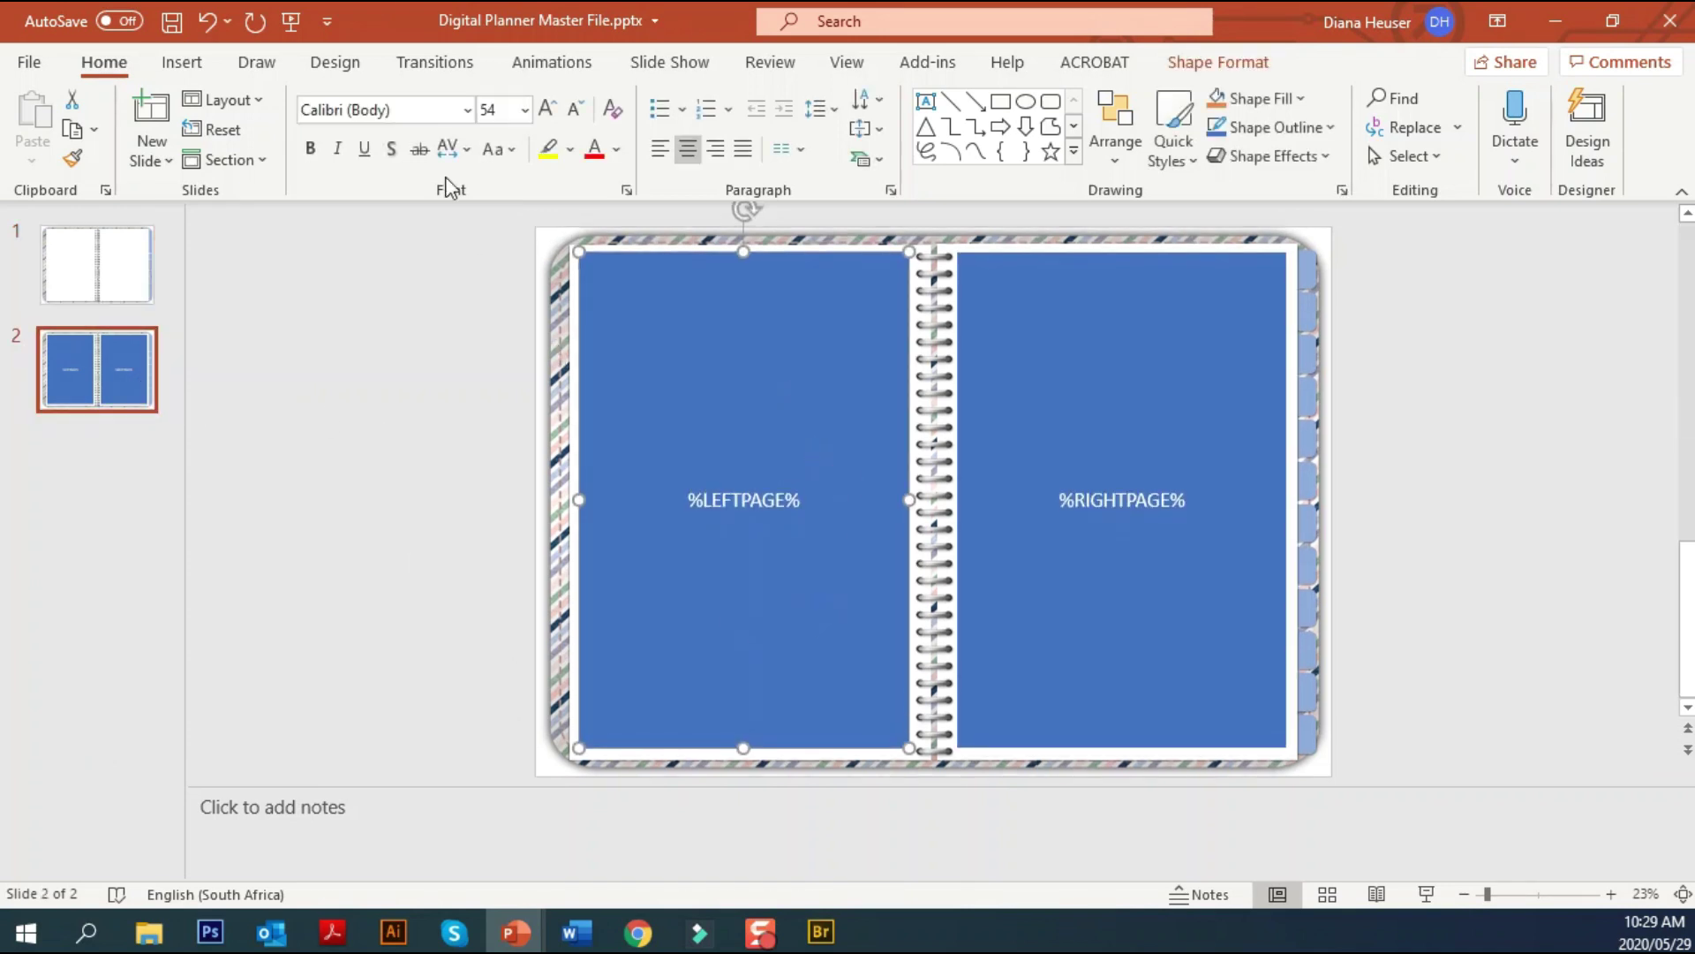
pyautogui.click(181, 64)
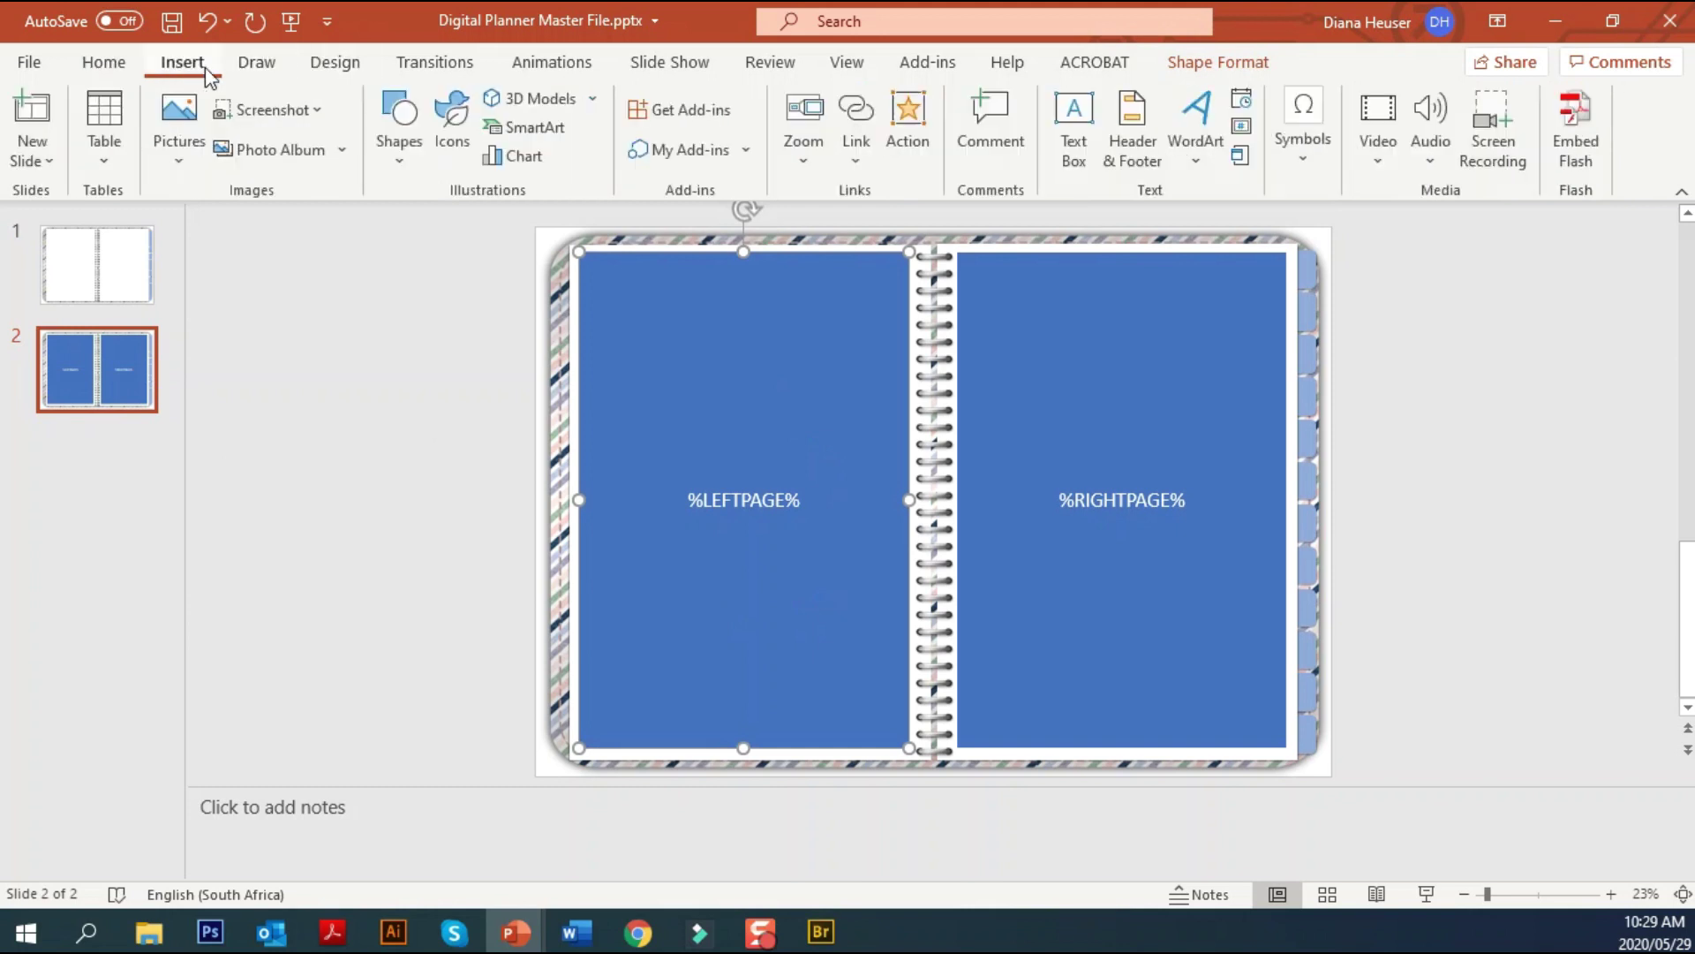
pyautogui.click(393, 124)
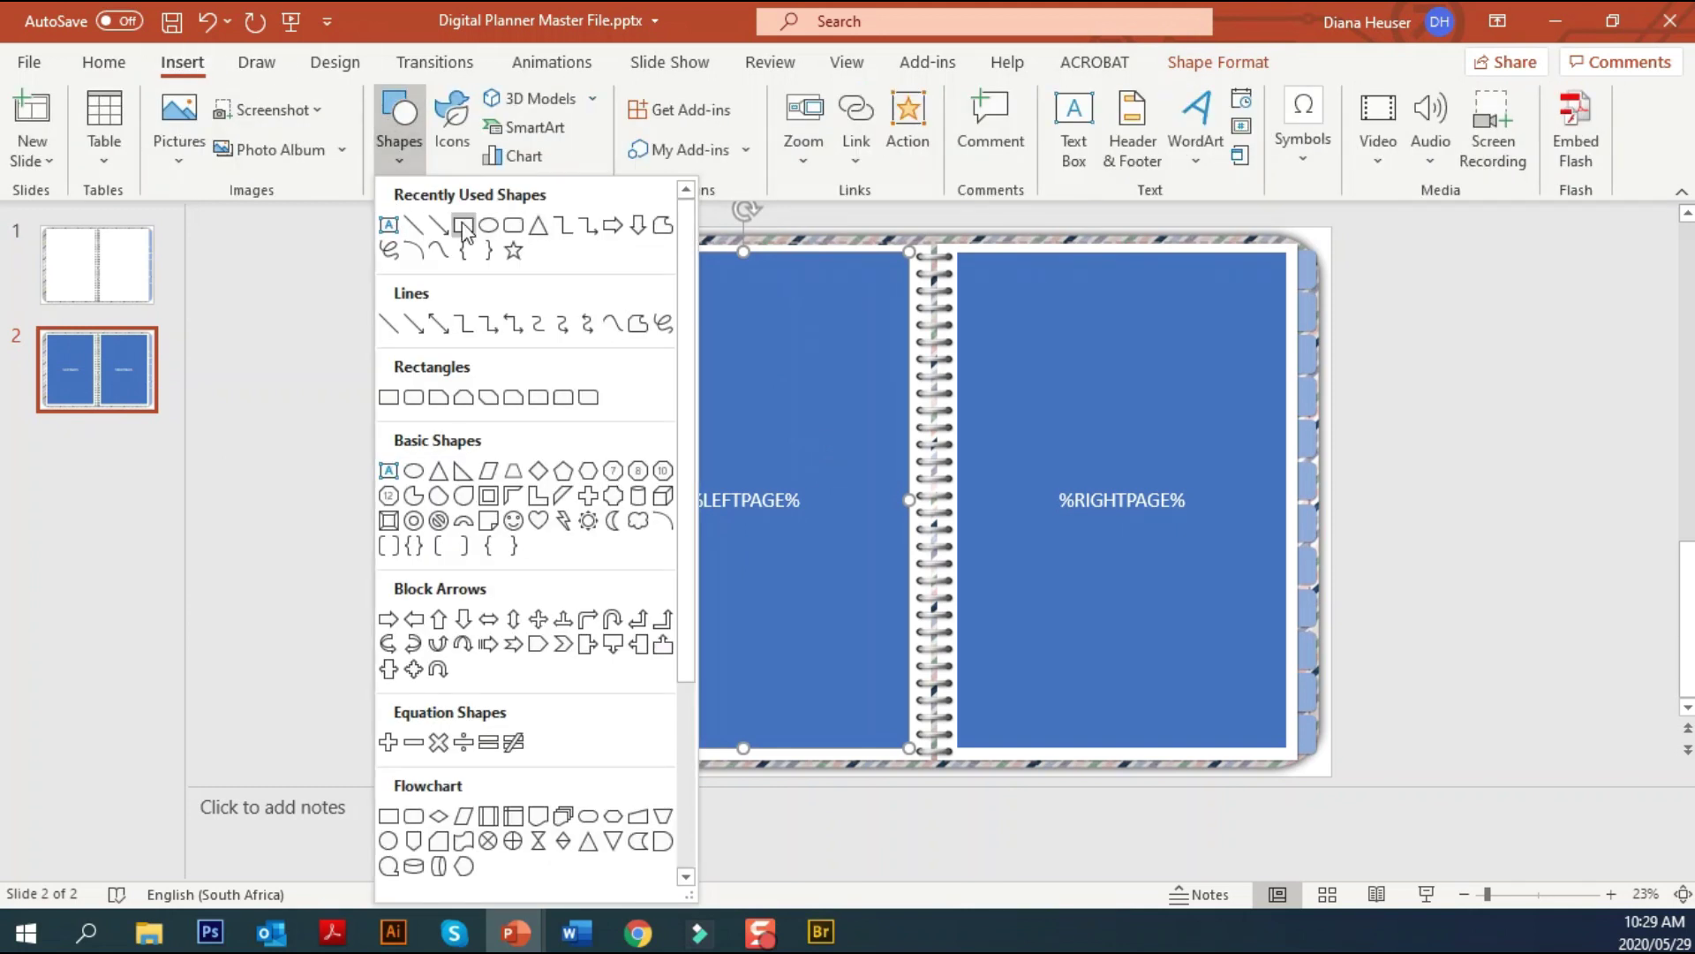
pyautogui.click(740, 378)
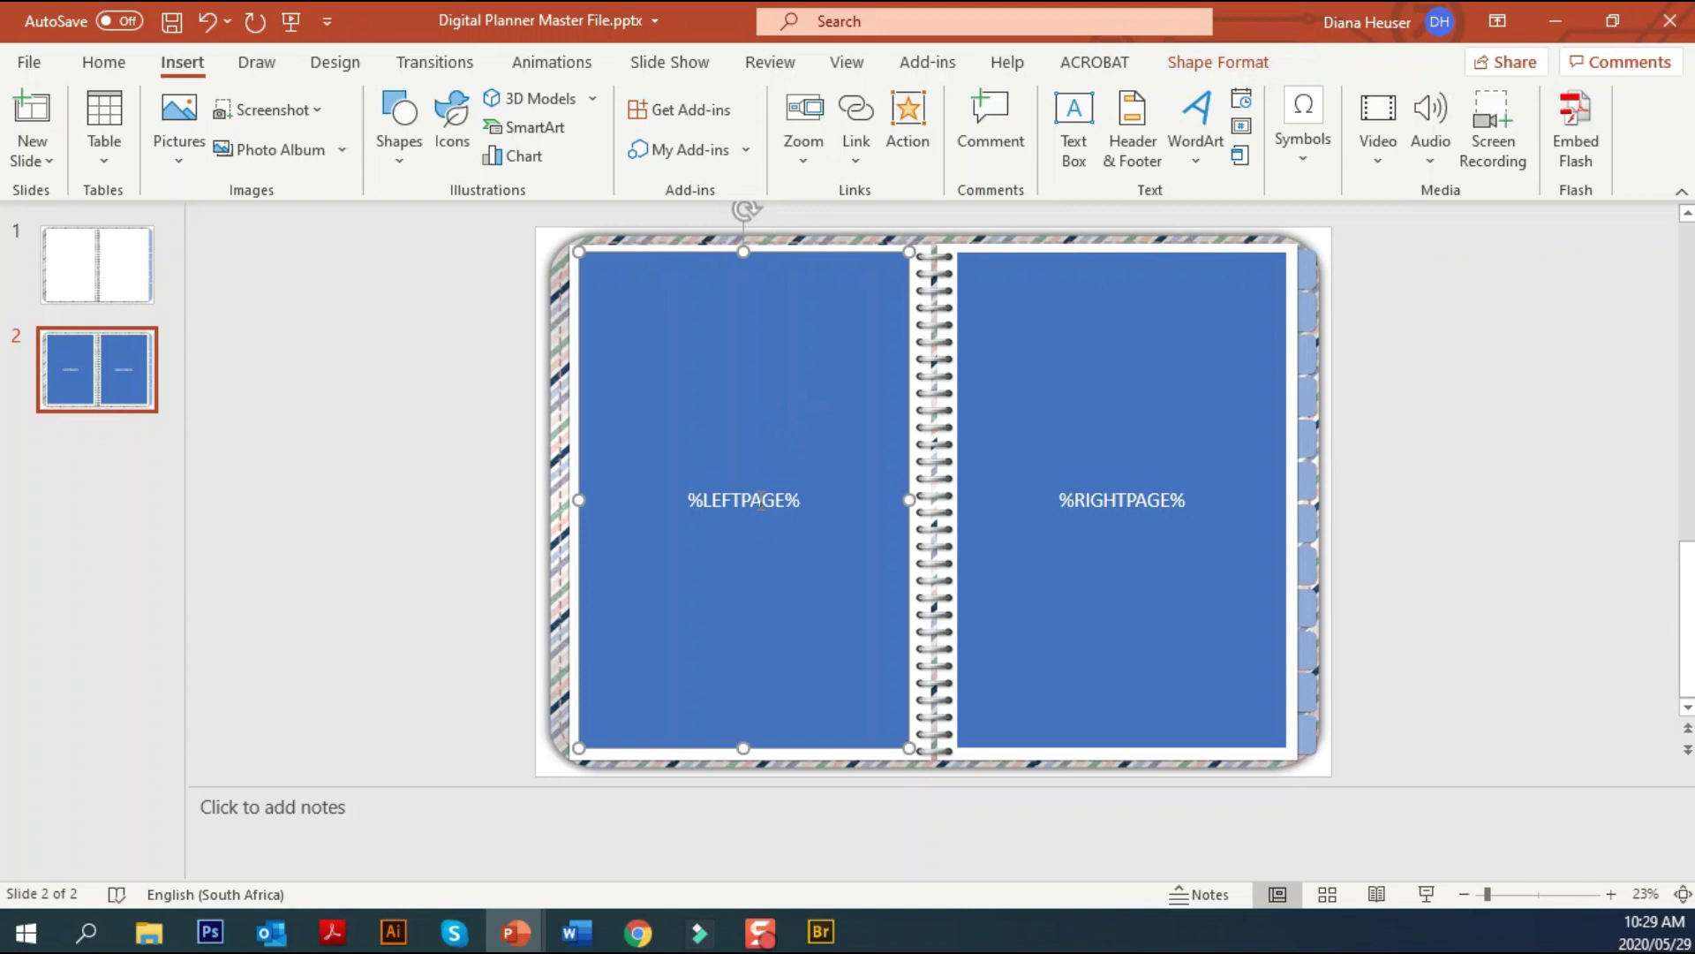
pyautogui.click(701, 502)
# Open Digital Planner Worksheet.xlsx from the Transformer folder and compare its LEFTPAGE and RIGHTPAGE headers with the slide's placeholder names
pyautogui.hotkey('alt', 'Tab')
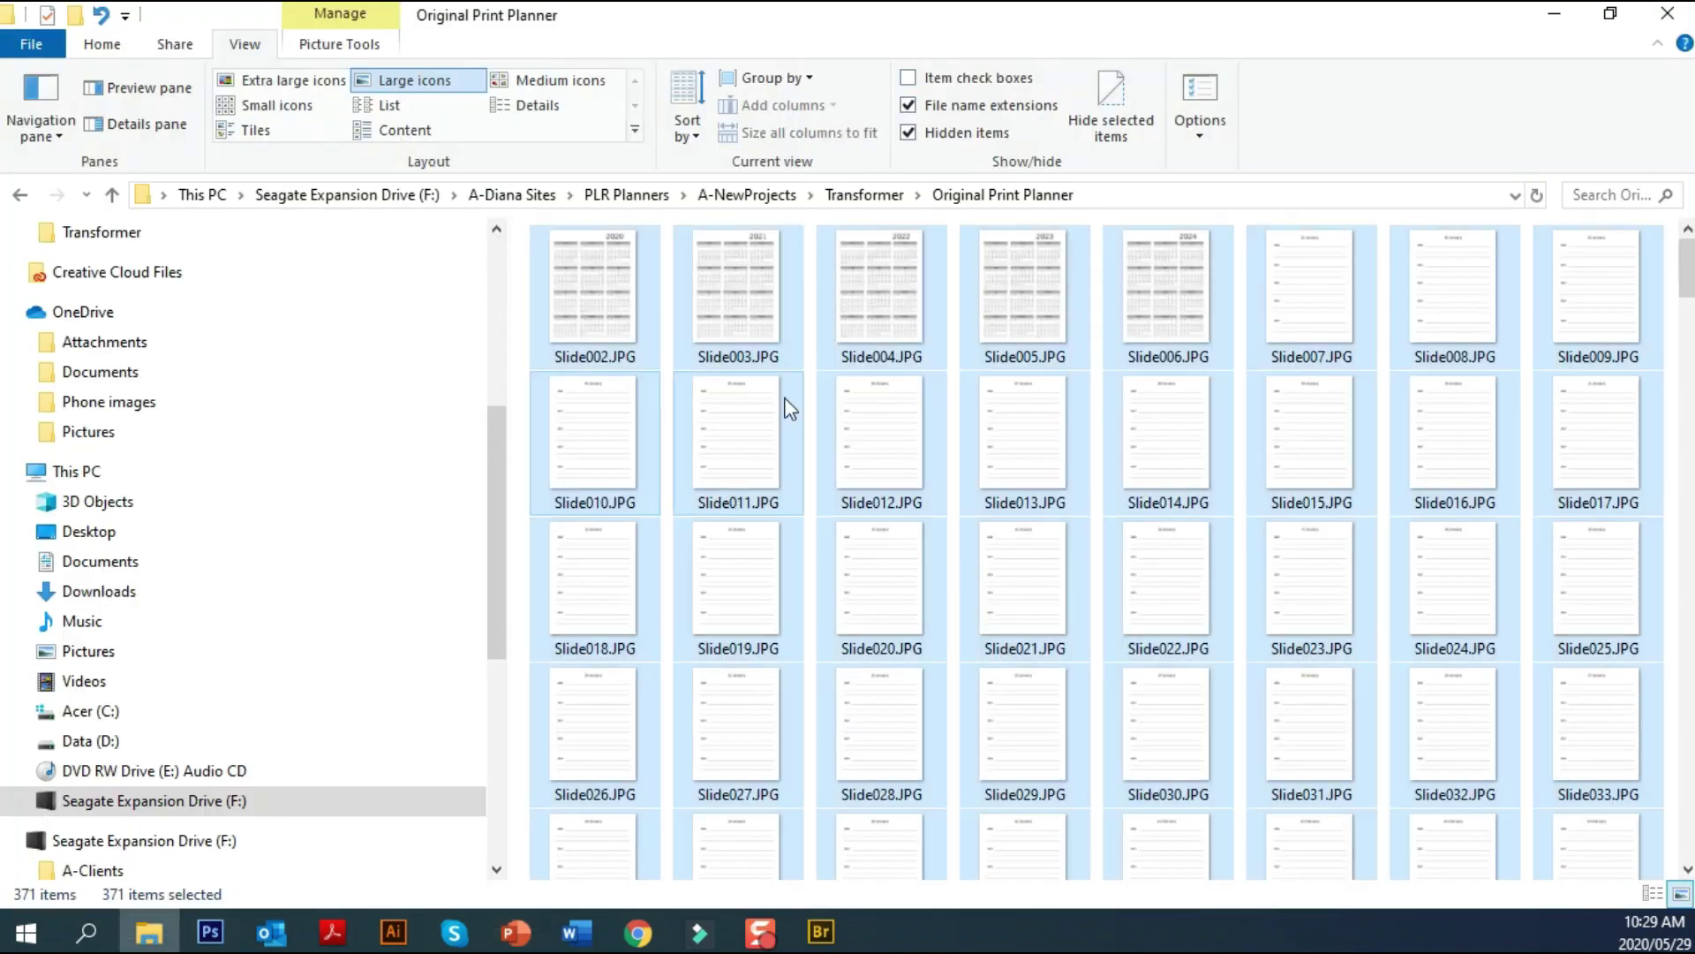
pyautogui.click(865, 195)
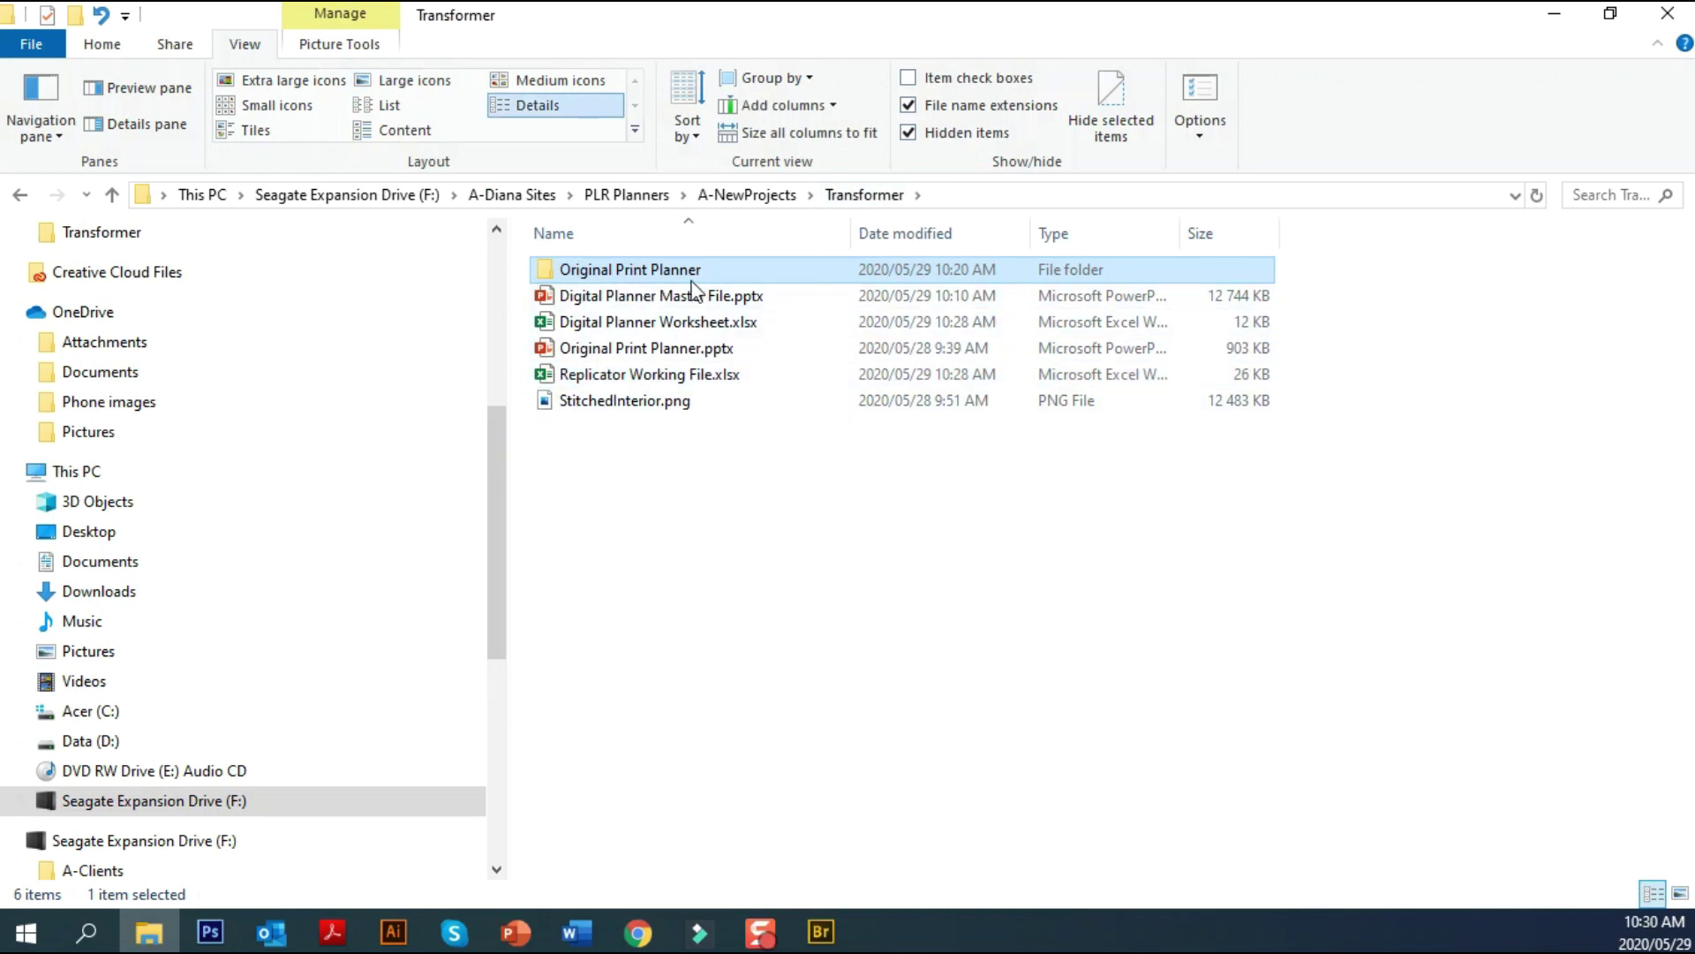
pyautogui.doubleClick(671, 322)
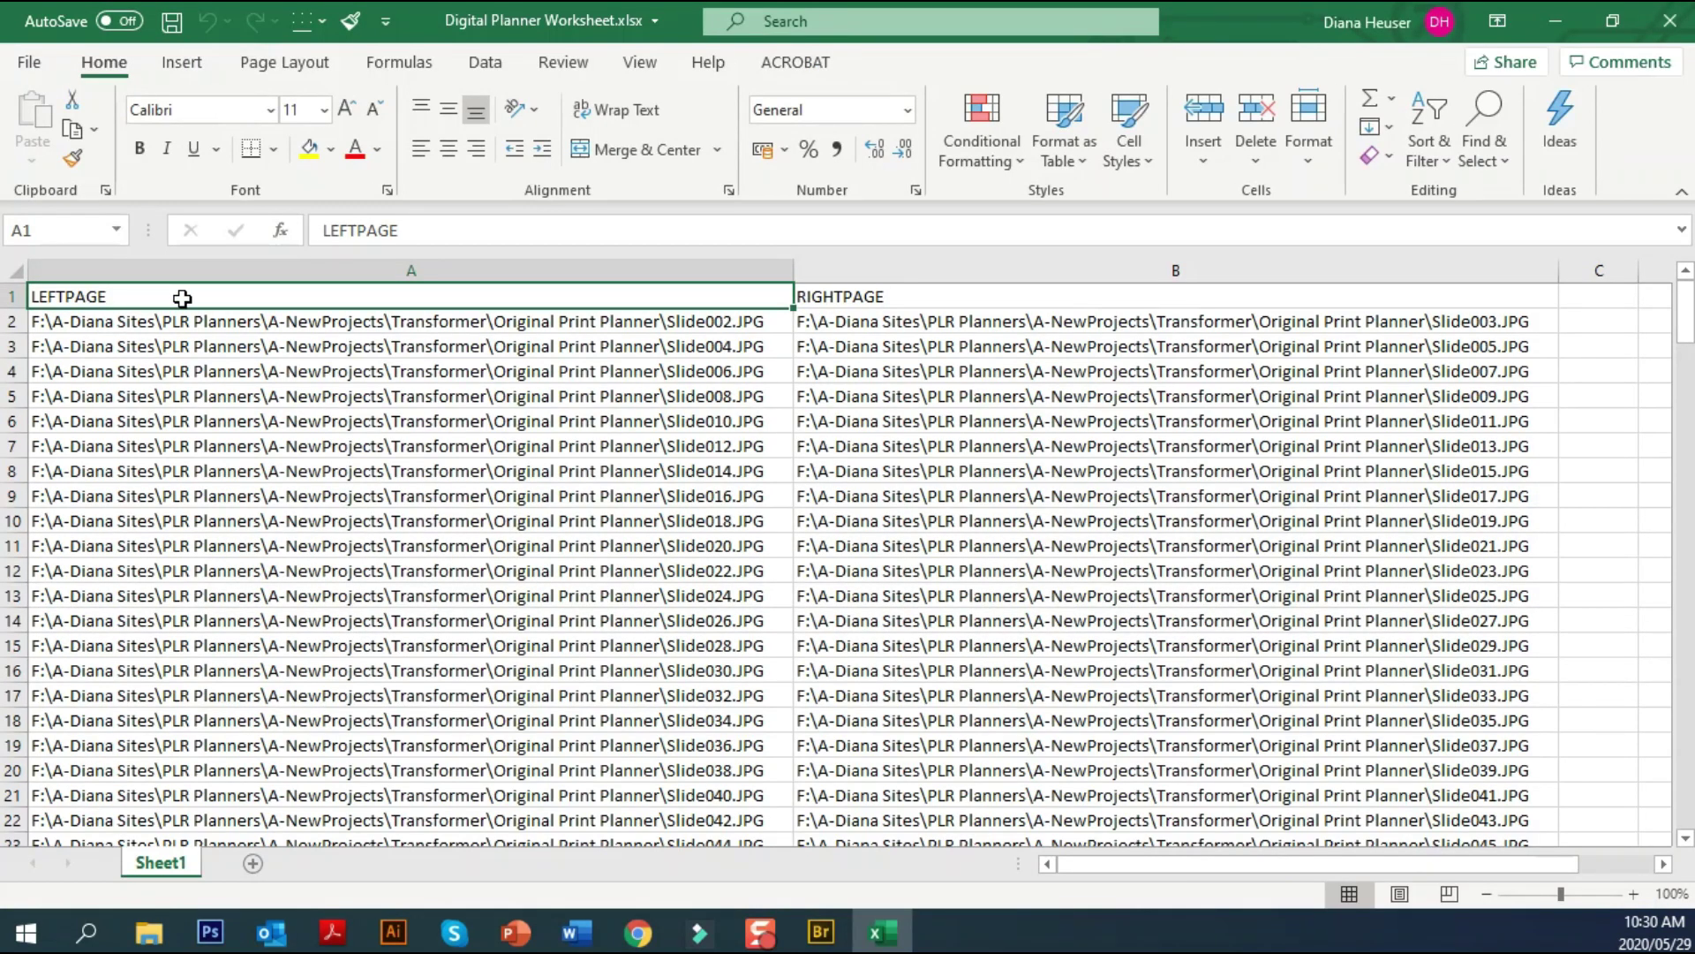
pyautogui.click(867, 299)
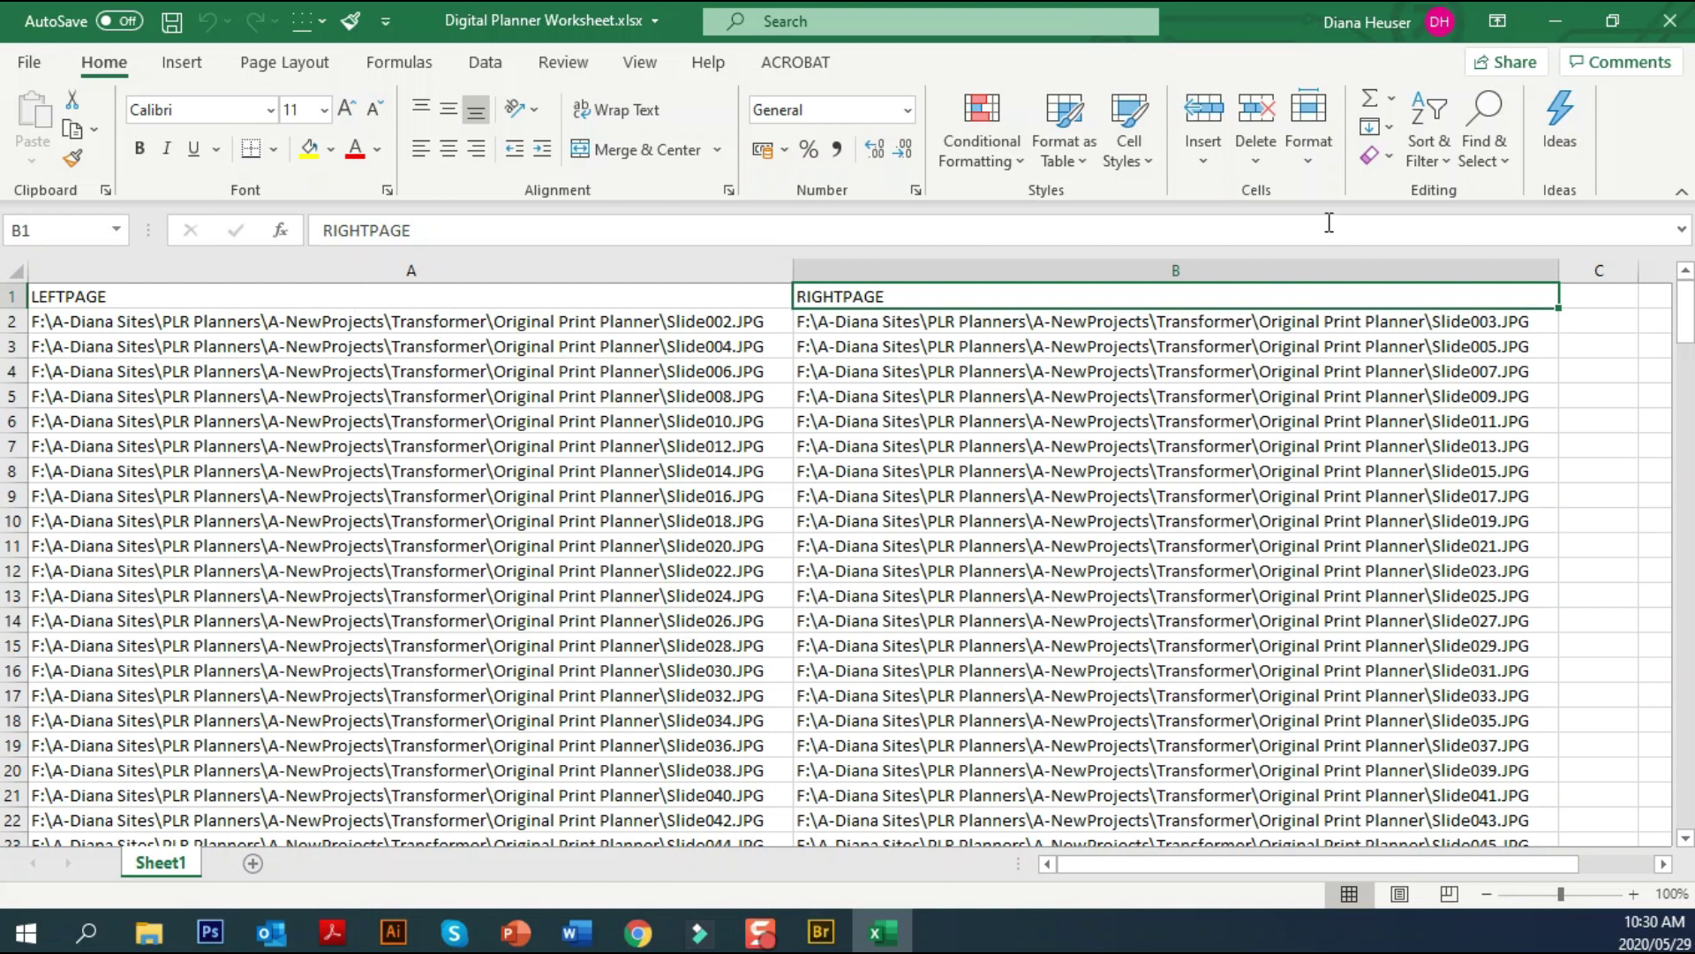
pyautogui.click(1556, 21)
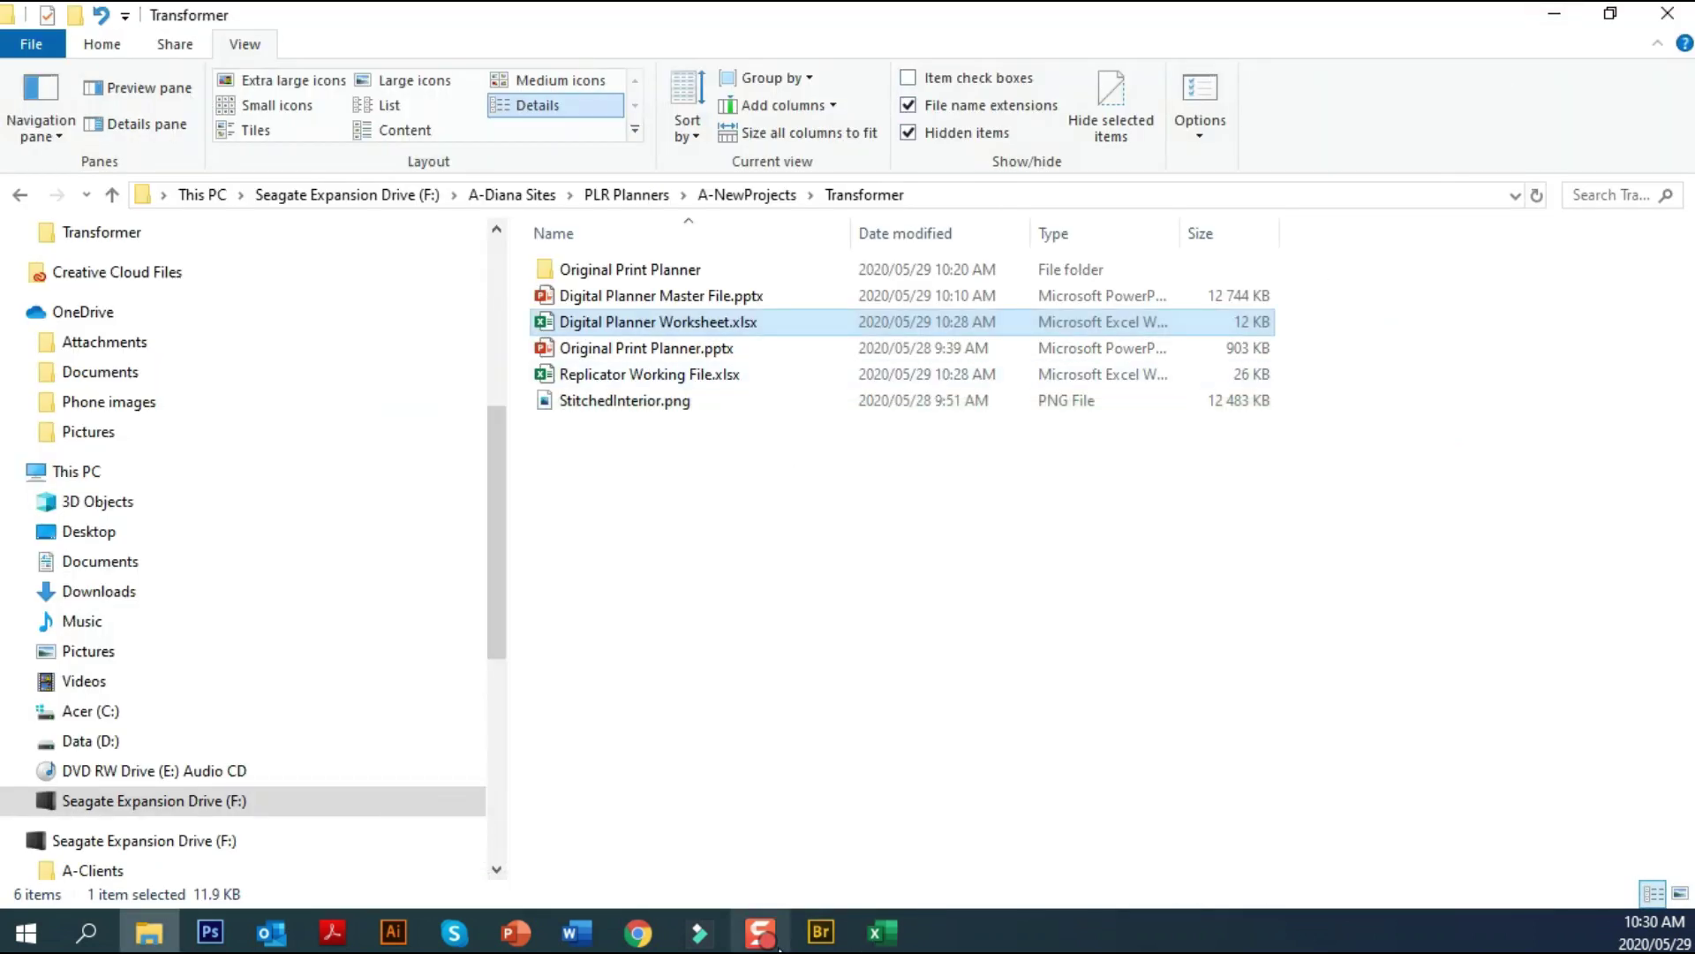
# Delete the blank slide 1 from Digital Planner Master File.pptx and save the presentation
pyautogui.click(514, 931)
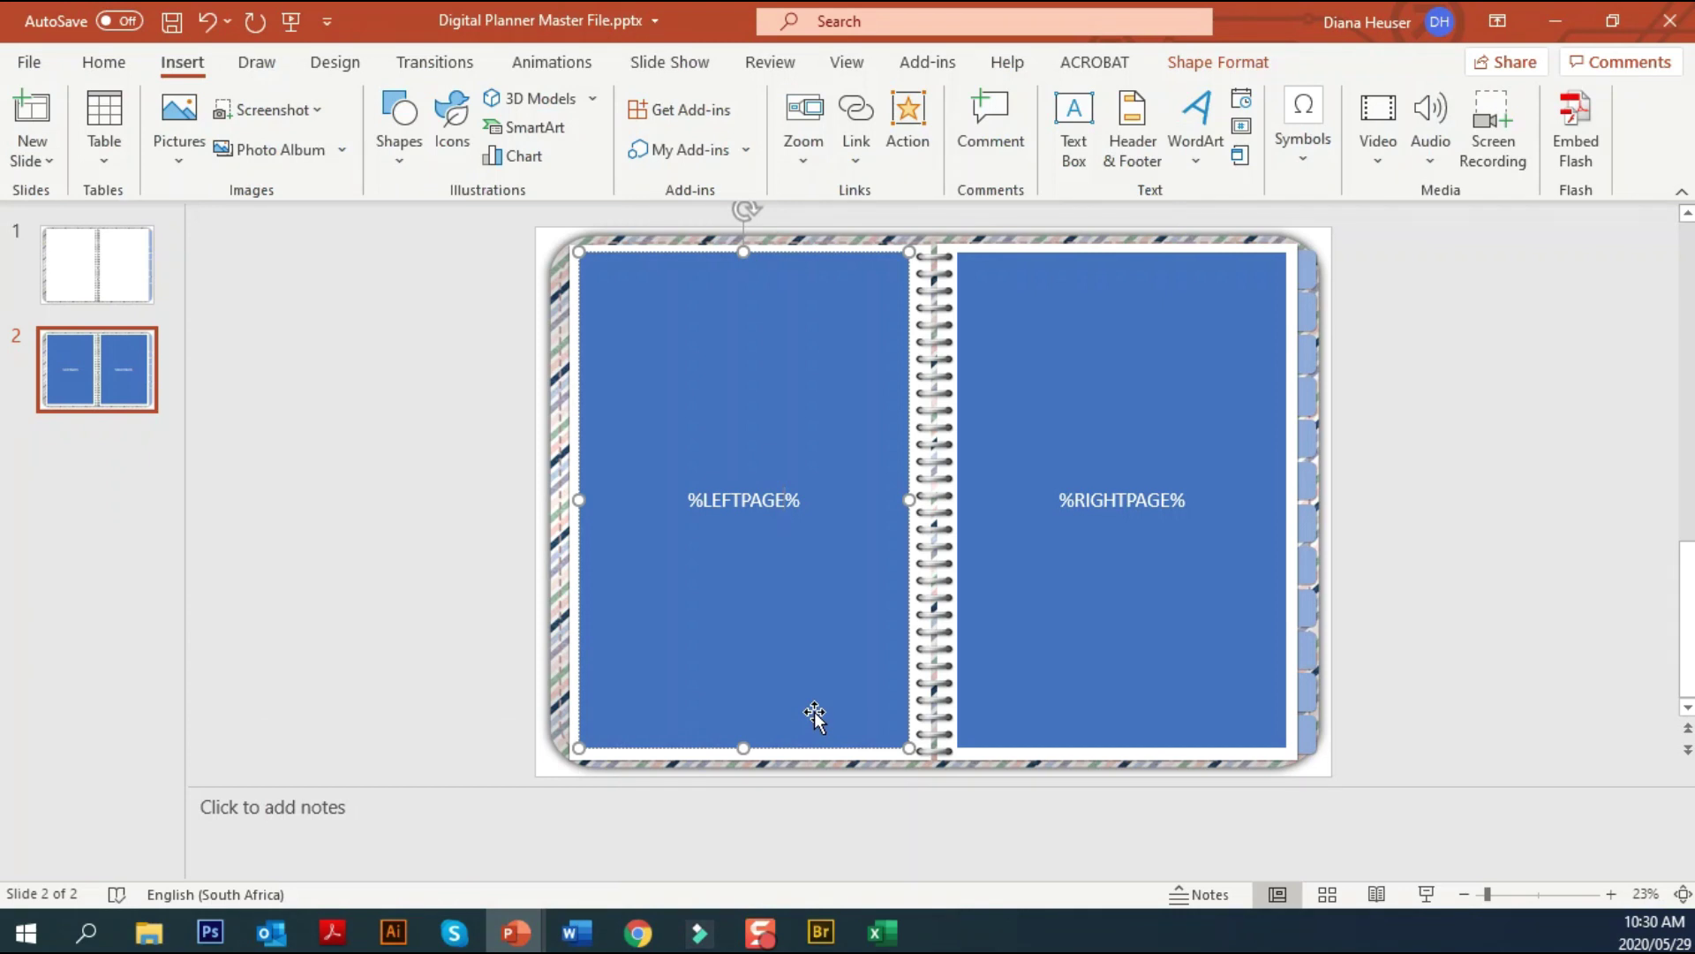
pyautogui.click(102, 262)
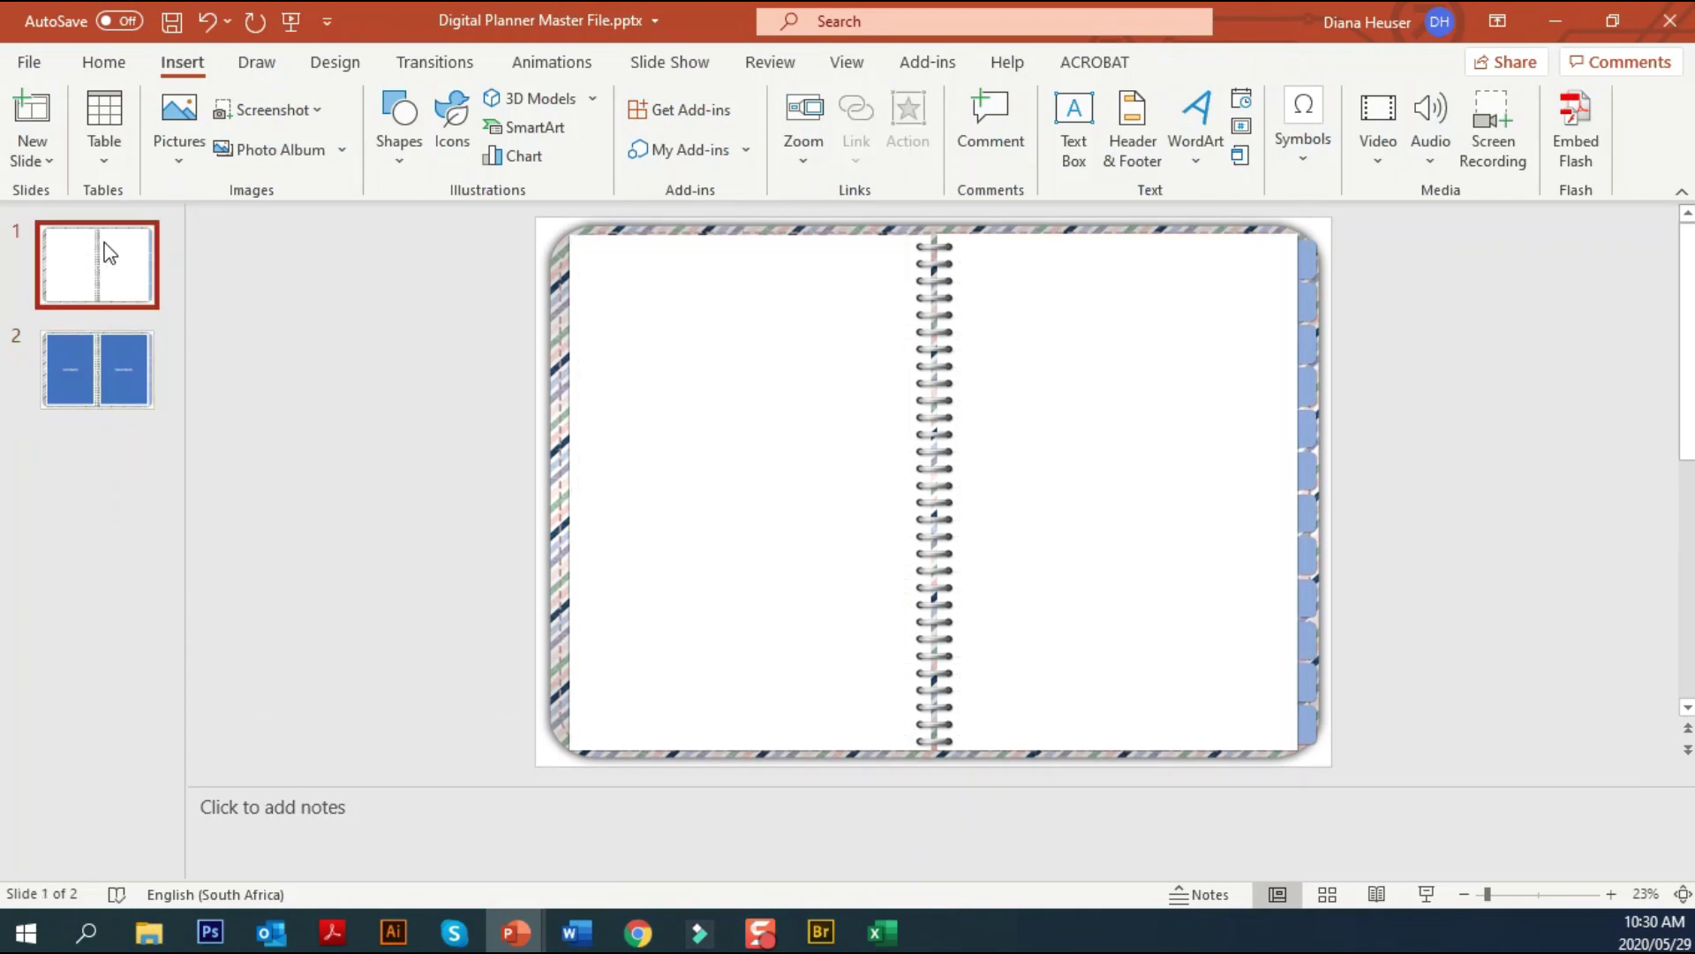
pyautogui.rightClick(104, 249)
pyautogui.click(179, 484)
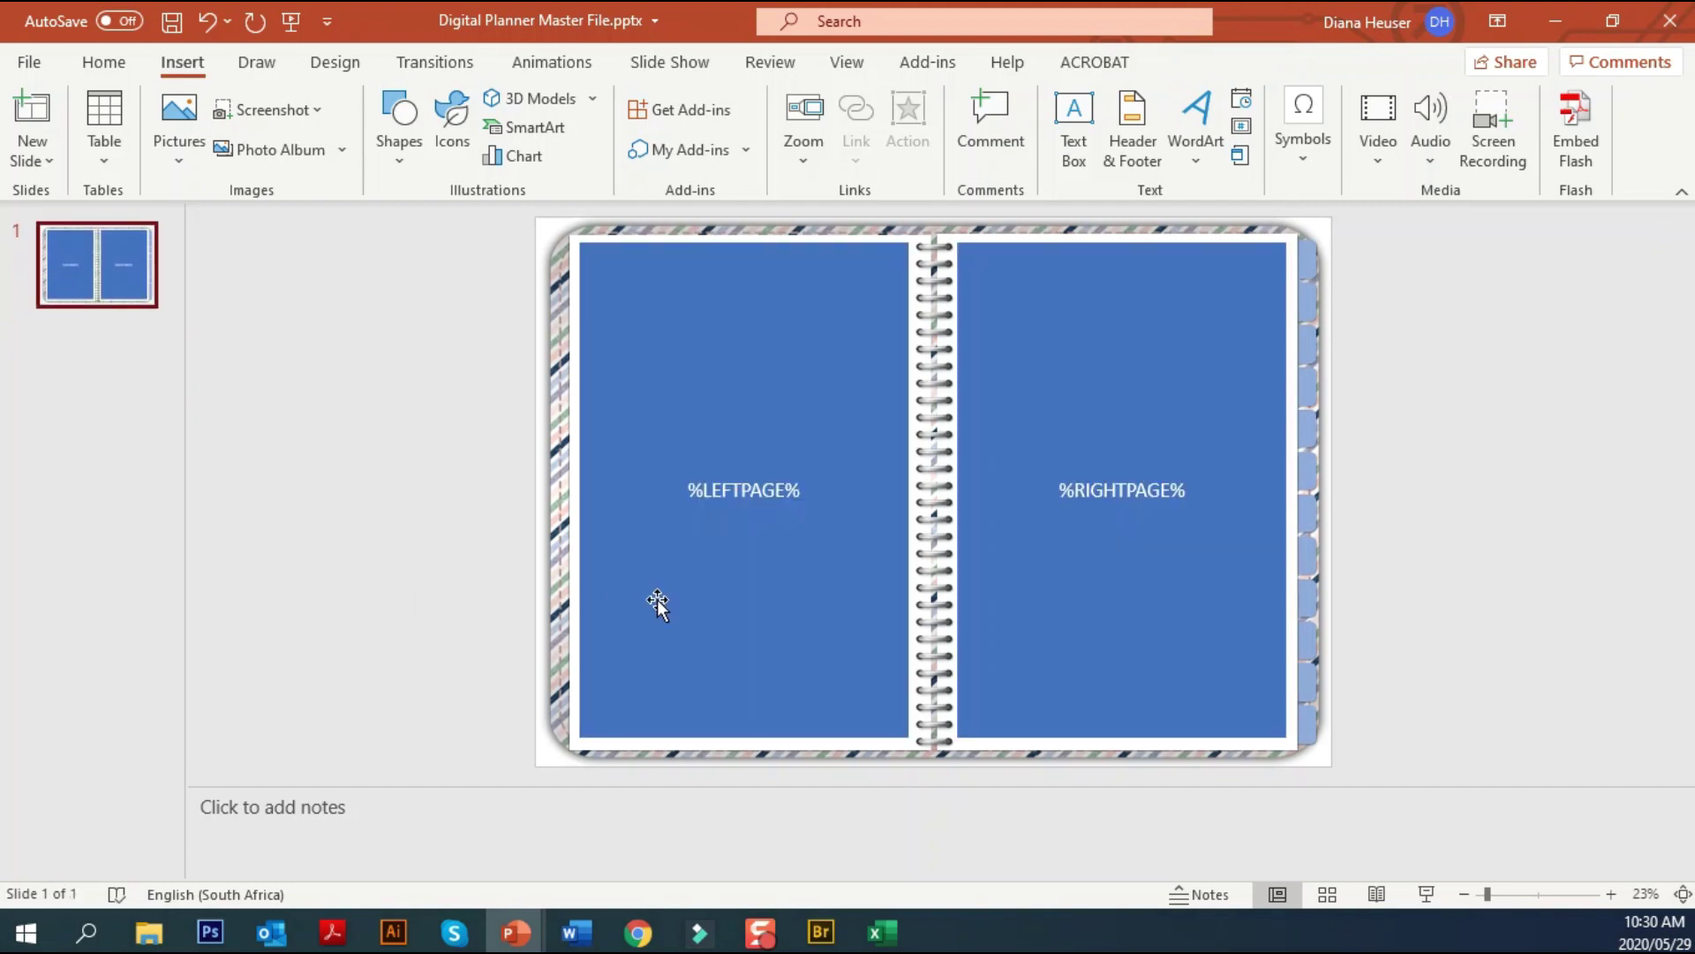
pyautogui.click(171, 25)
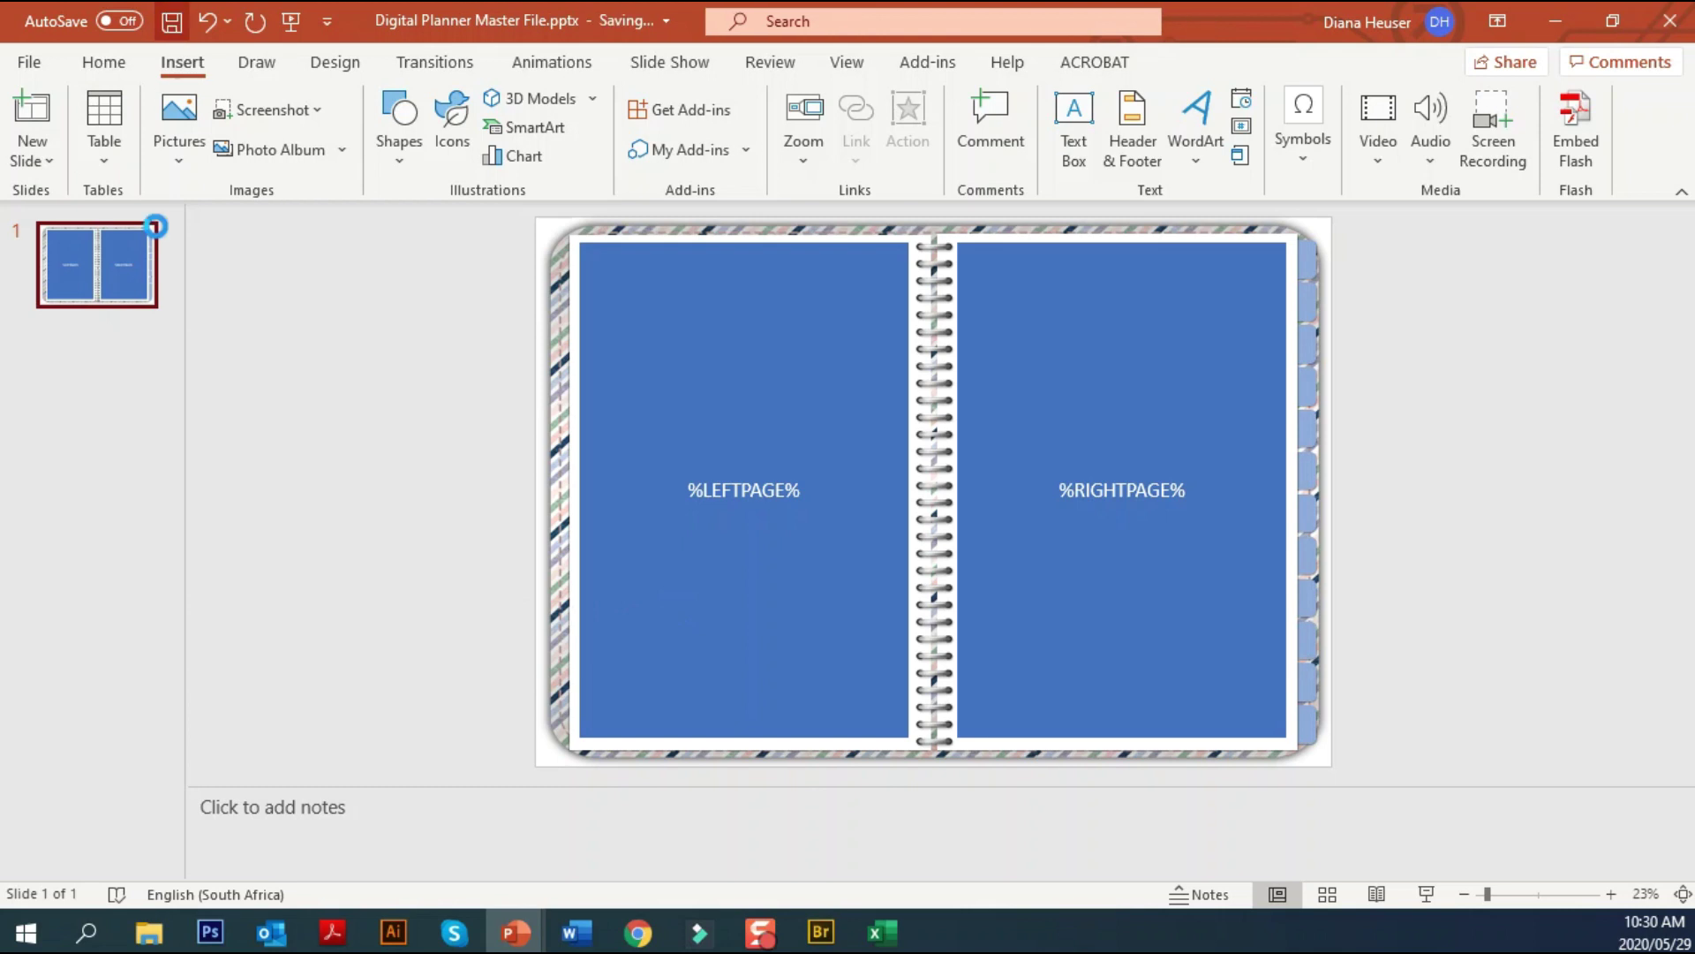
# Launch Powerpoint Replicator from the Powerpoint Replicator folder inside PLR Planners
pyautogui.hotkey('alt', 'Tab')
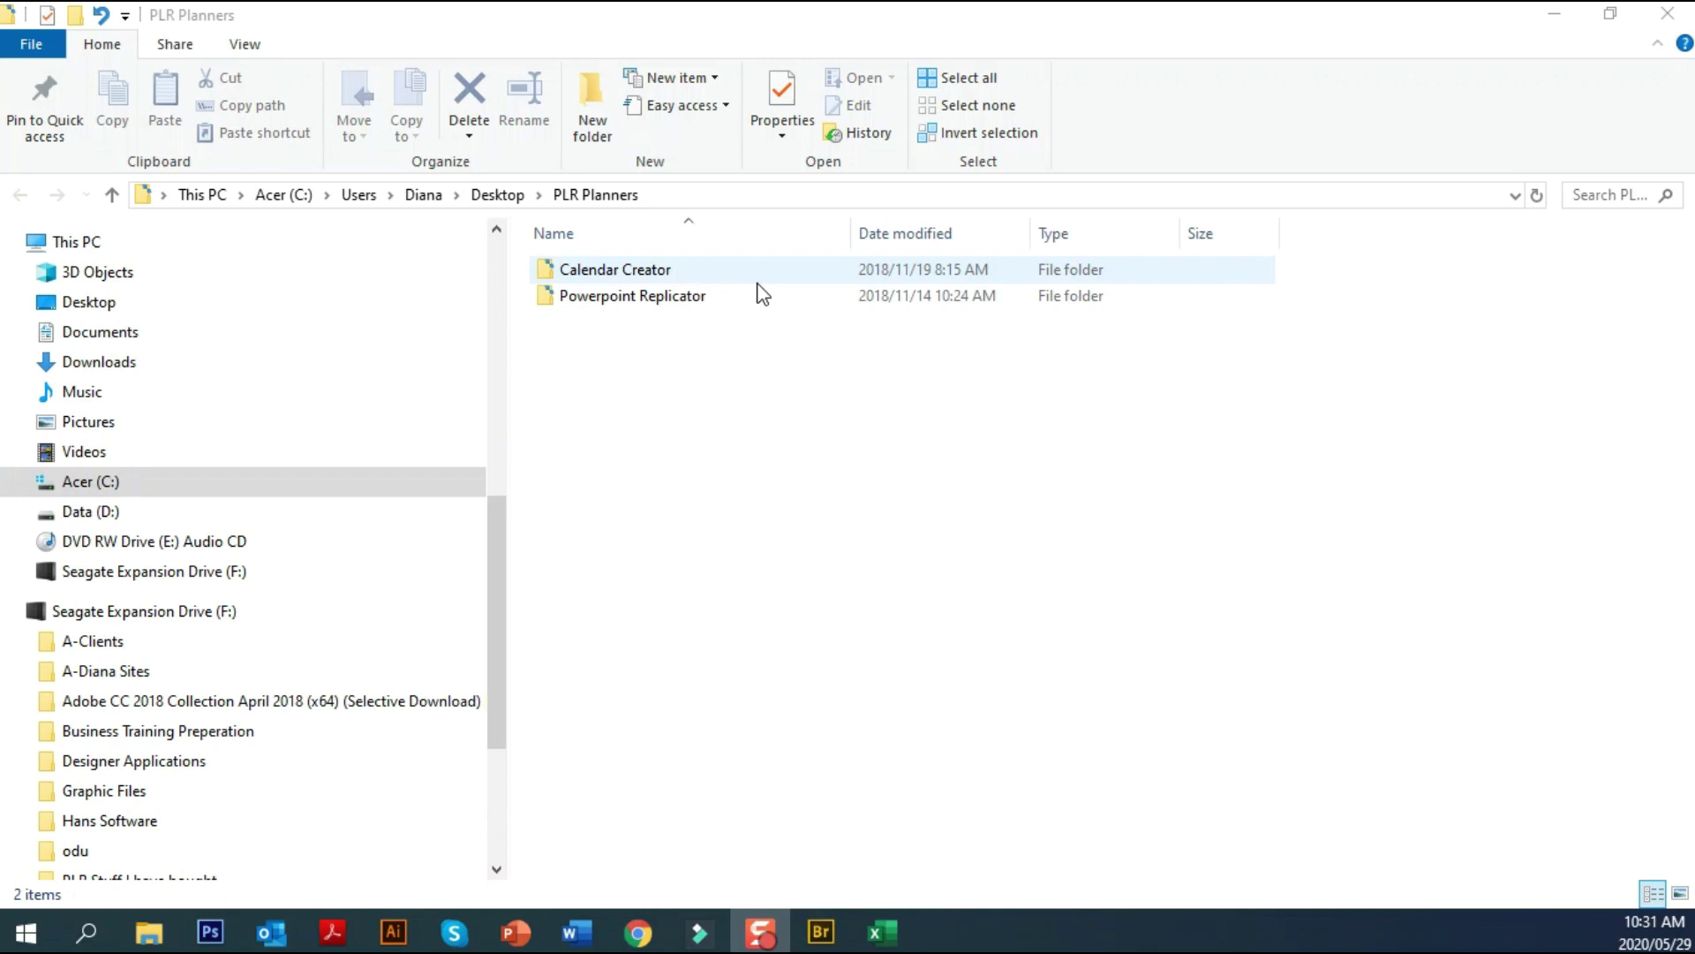
pyautogui.doubleClick(674, 300)
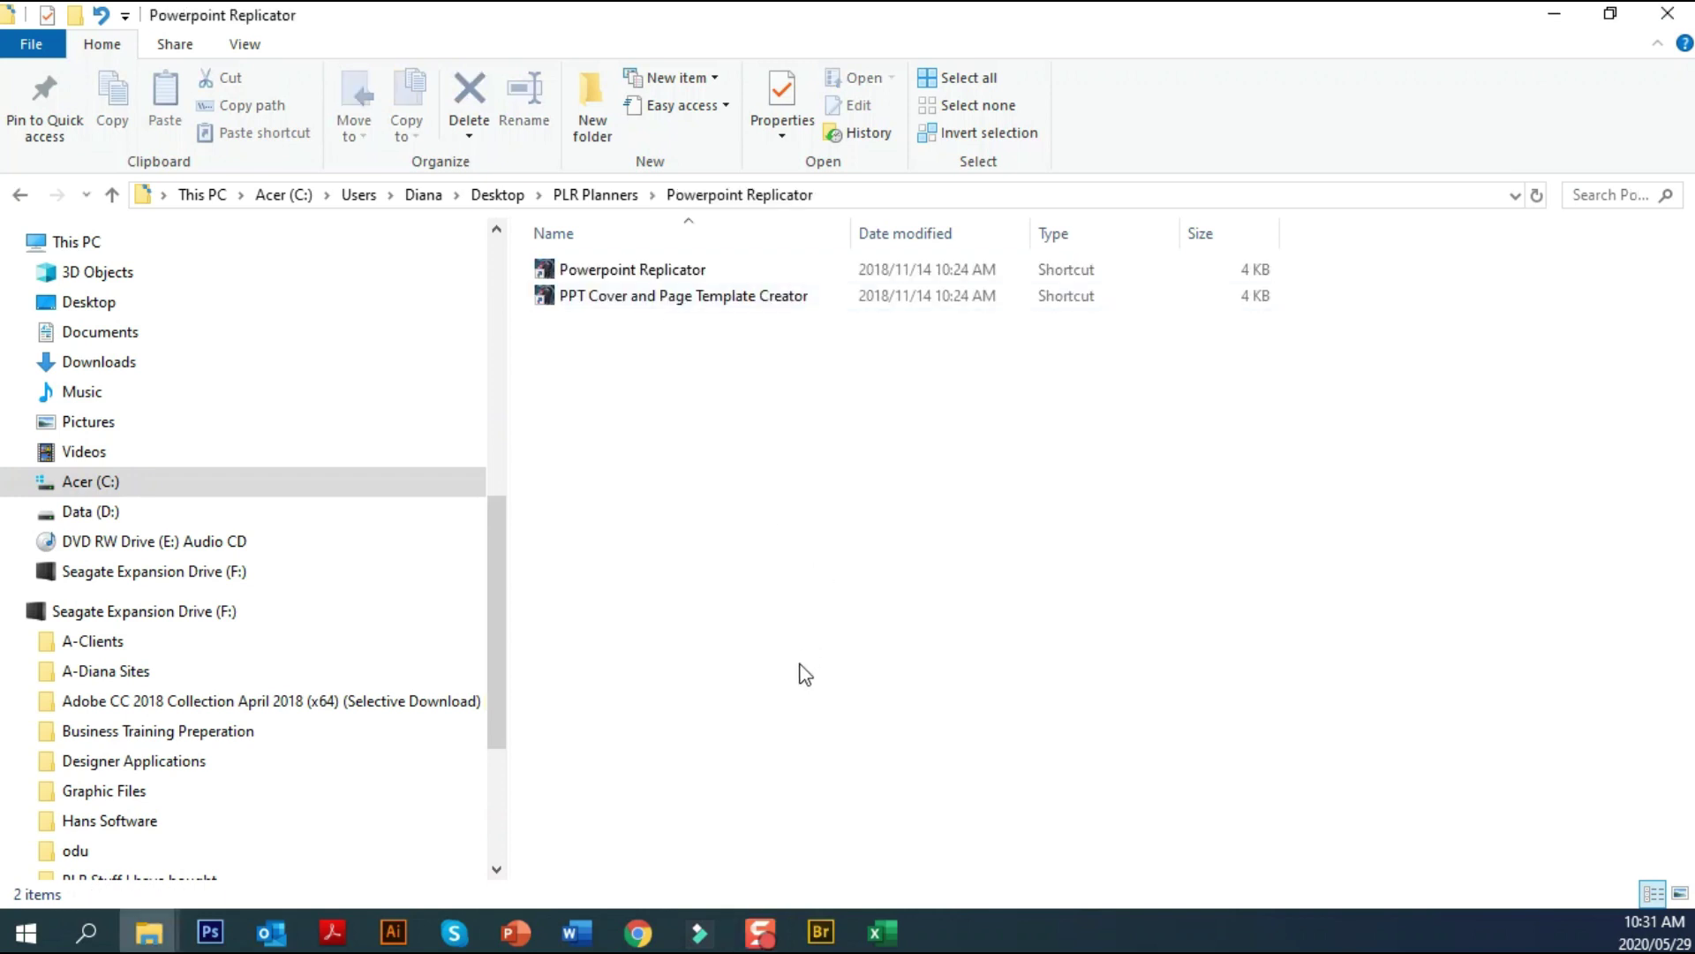
pyautogui.doubleClick(613, 272)
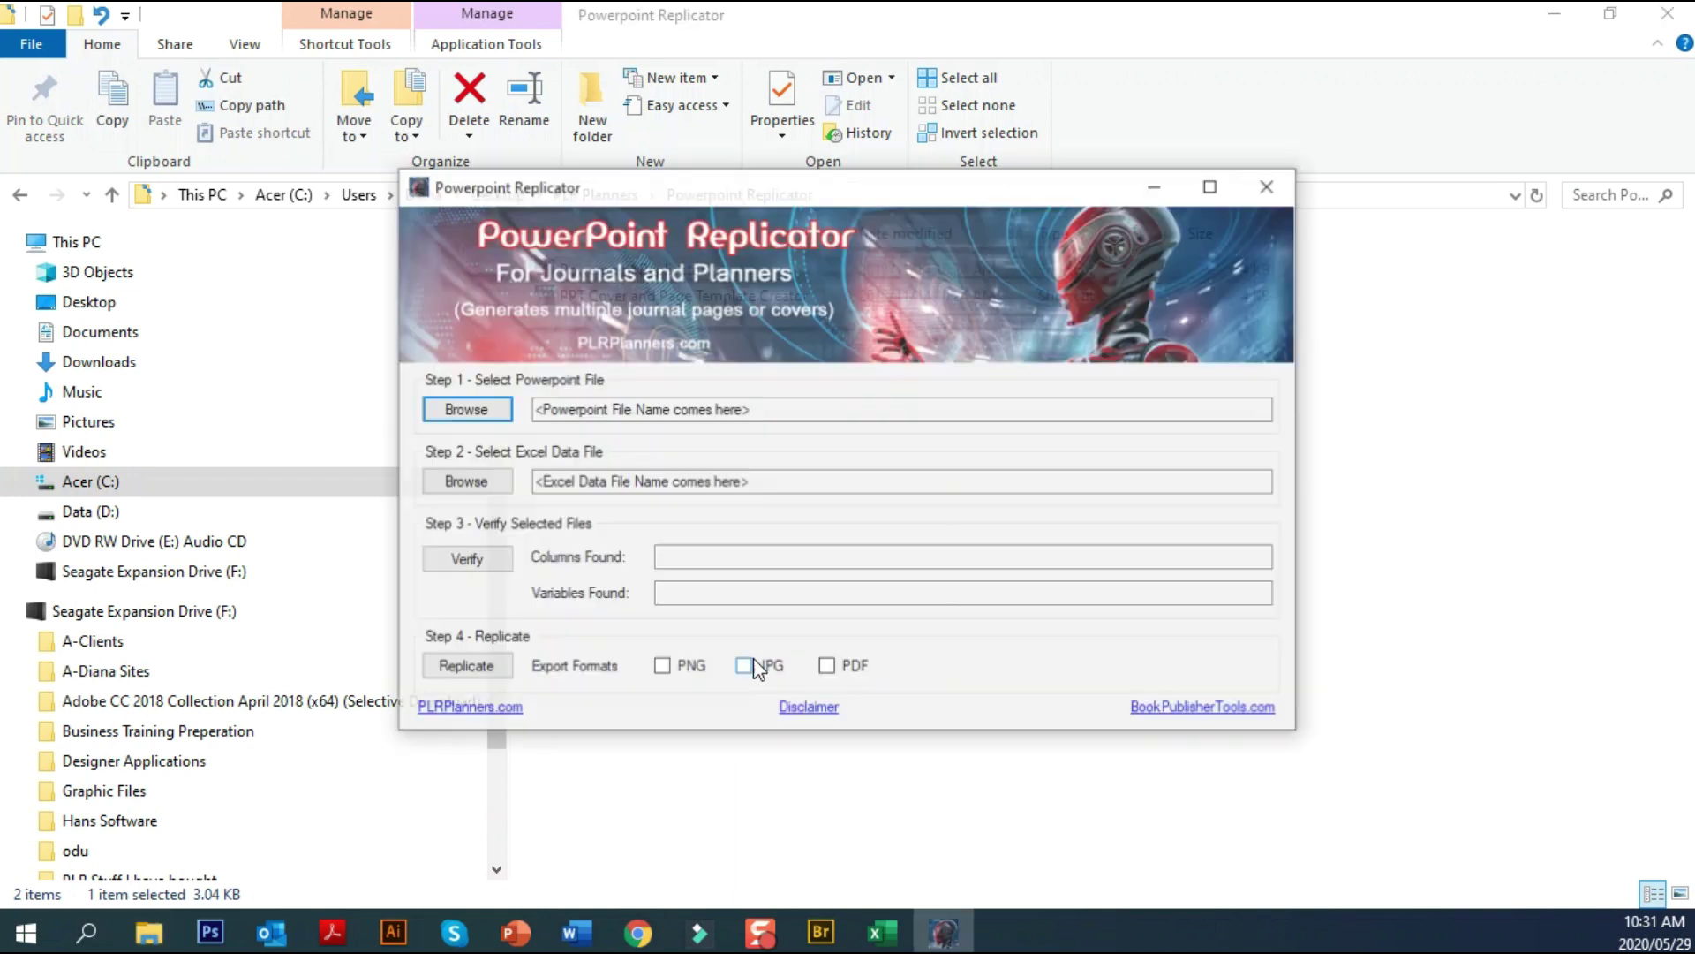
# Load Digital Planner Master File.pptx as the PowerPoint file and Digital Planner Worksheet.xlsx as the Excel data file
pyautogui.click(465, 409)
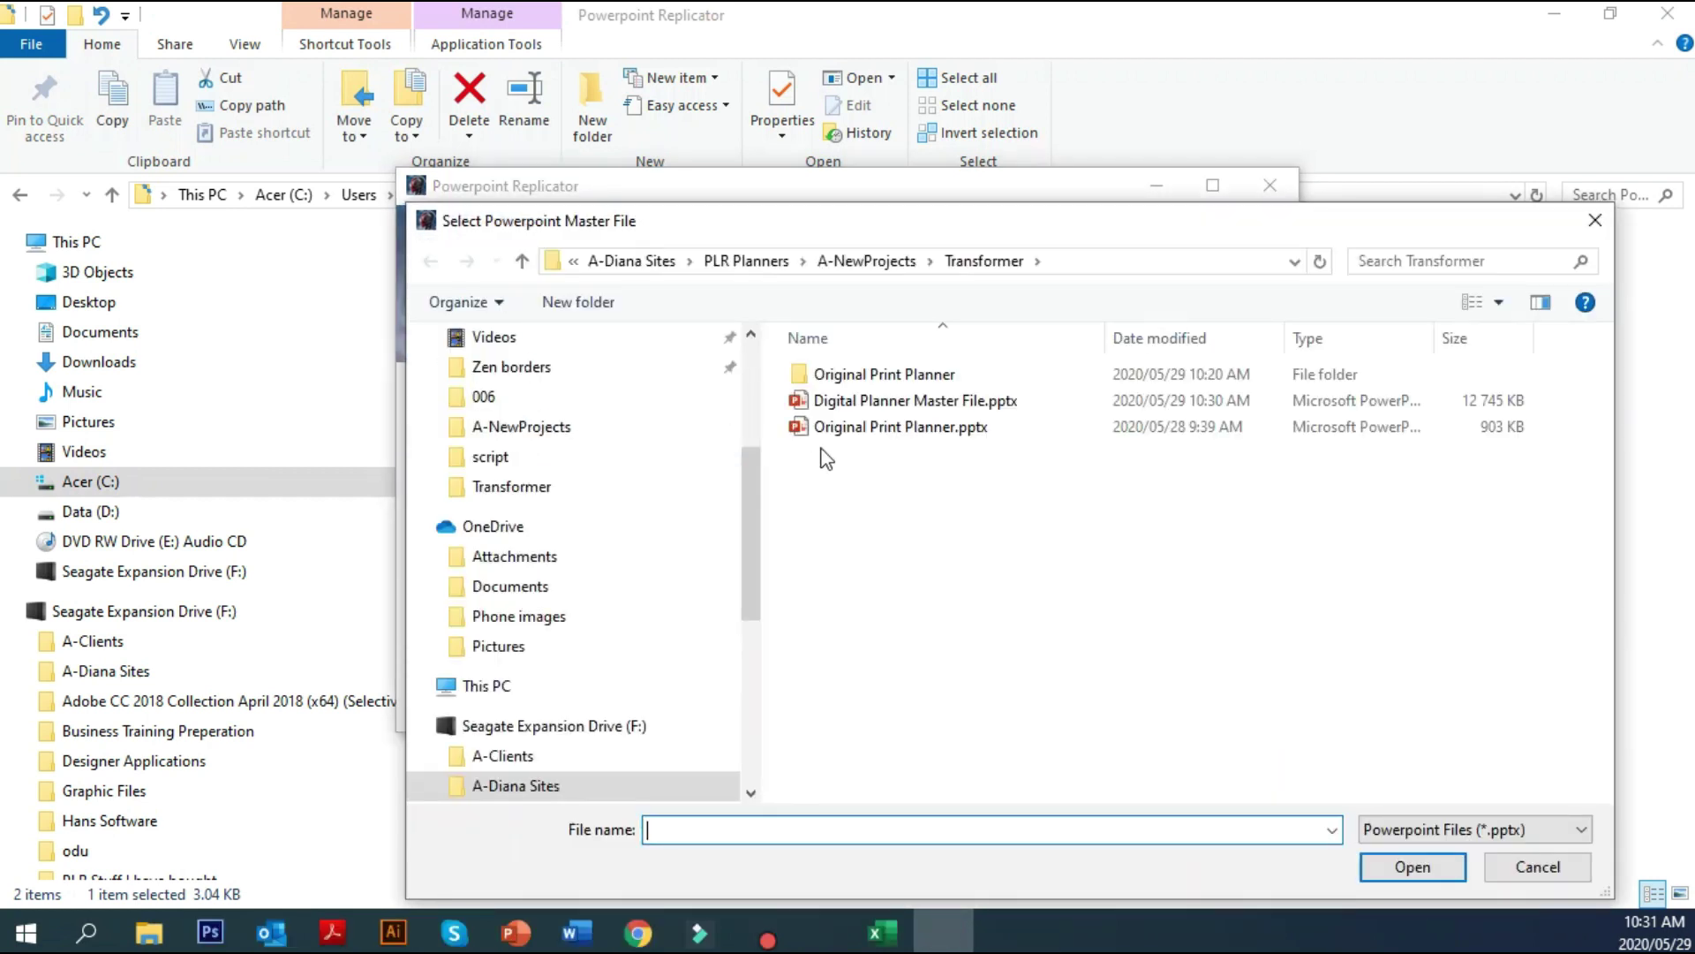
pyautogui.doubleClick(883, 405)
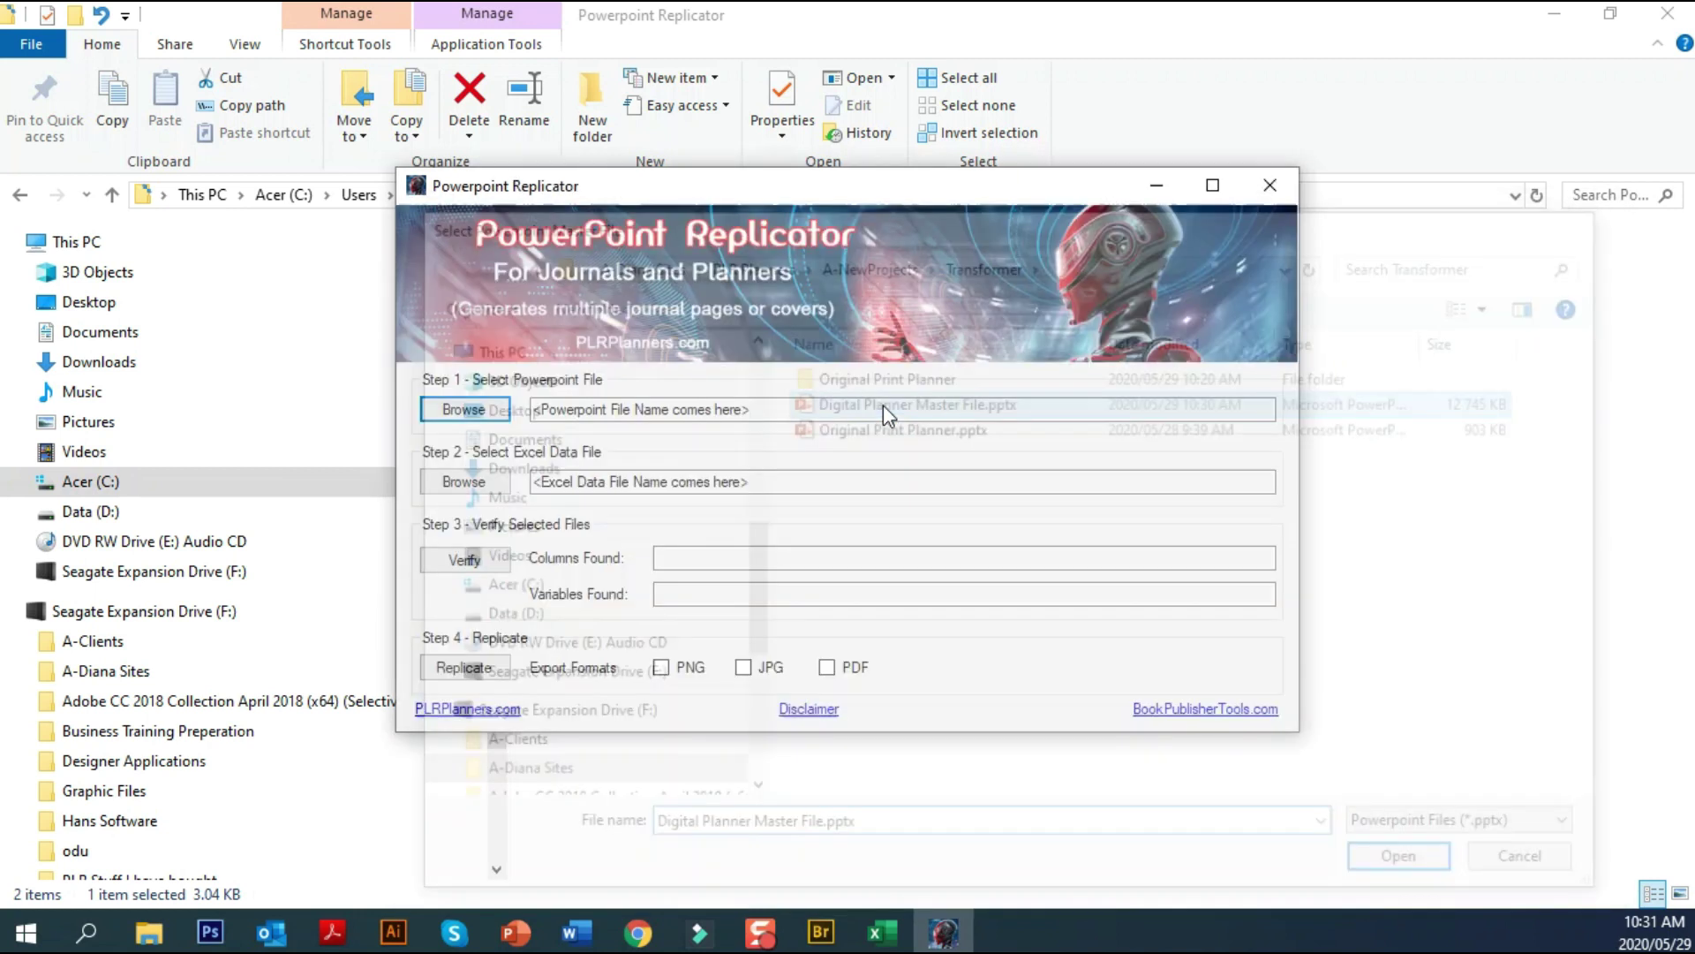
pyautogui.click(466, 482)
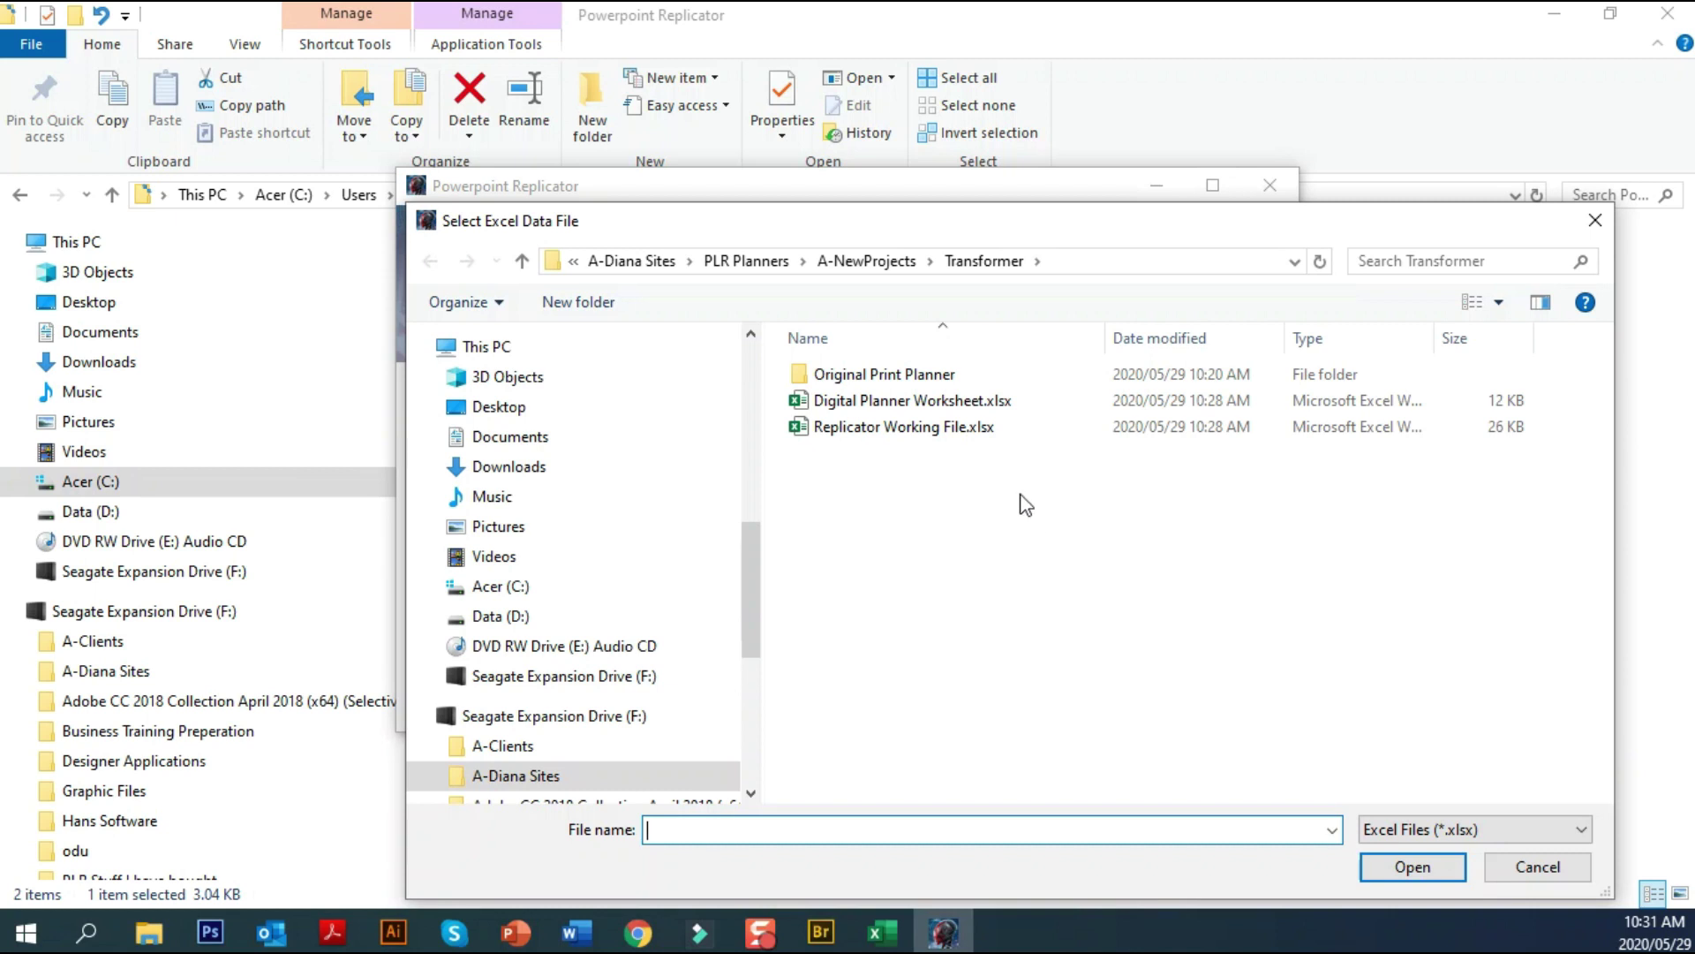
pyautogui.click(890, 404)
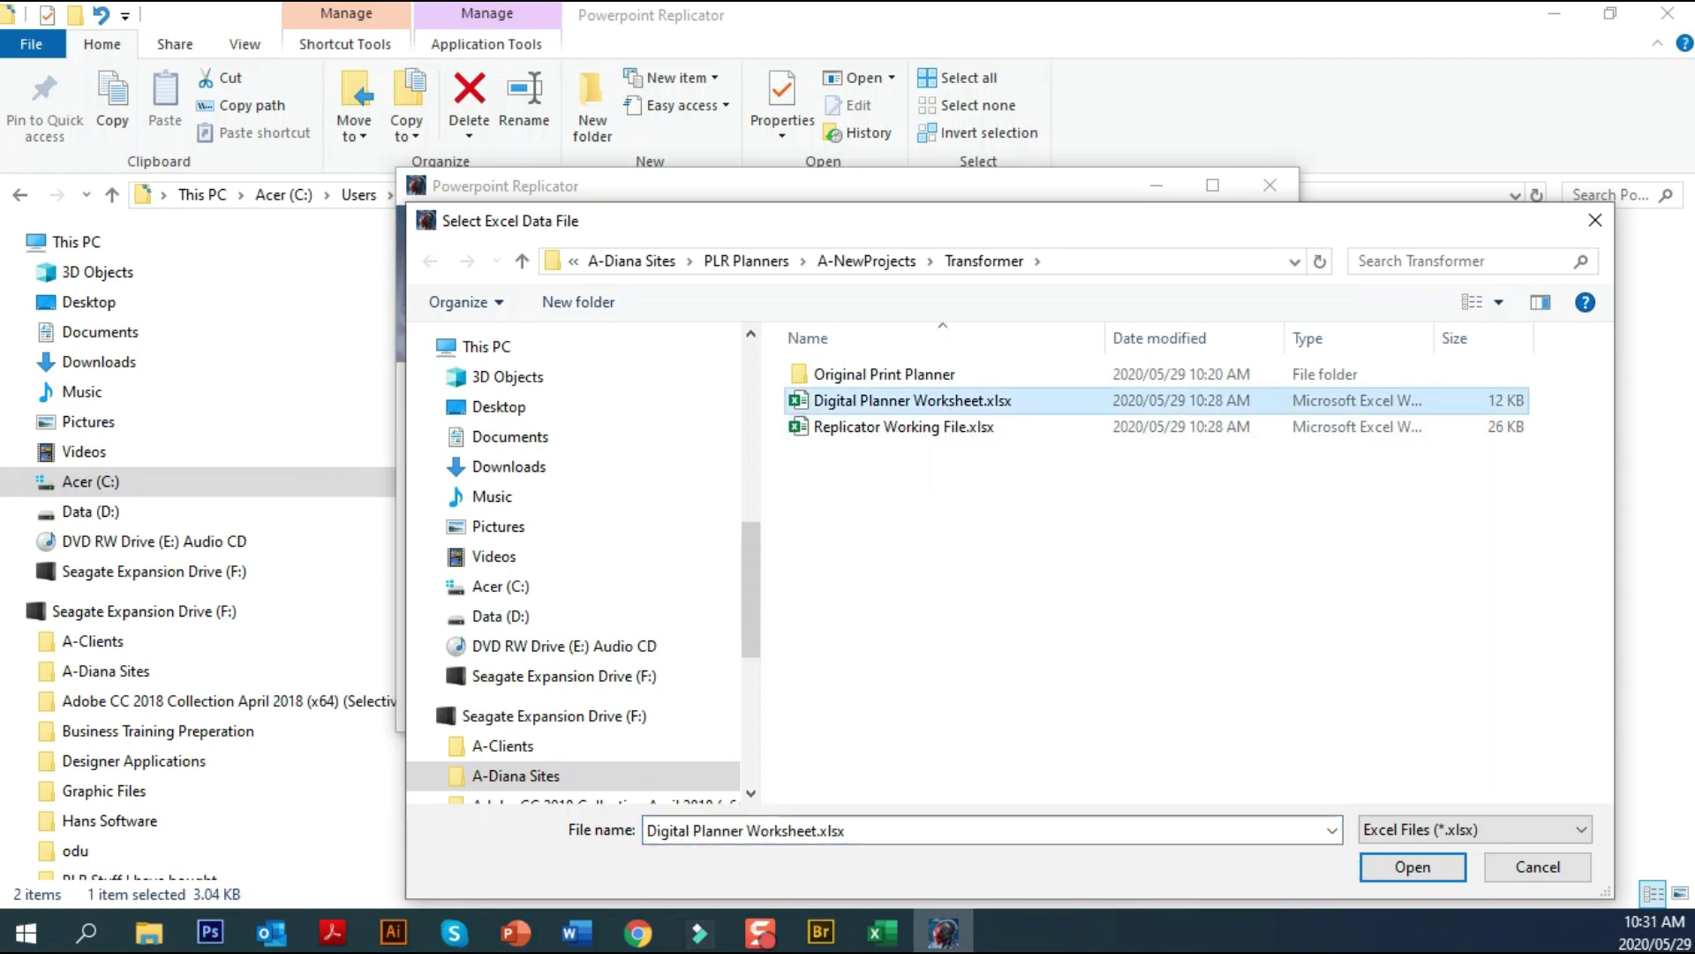
pyautogui.click(1410, 865)
# Verify the selected files' columns and variables, and close the Digital Planner Worksheet.xlsx window
pyautogui.click(473, 558)
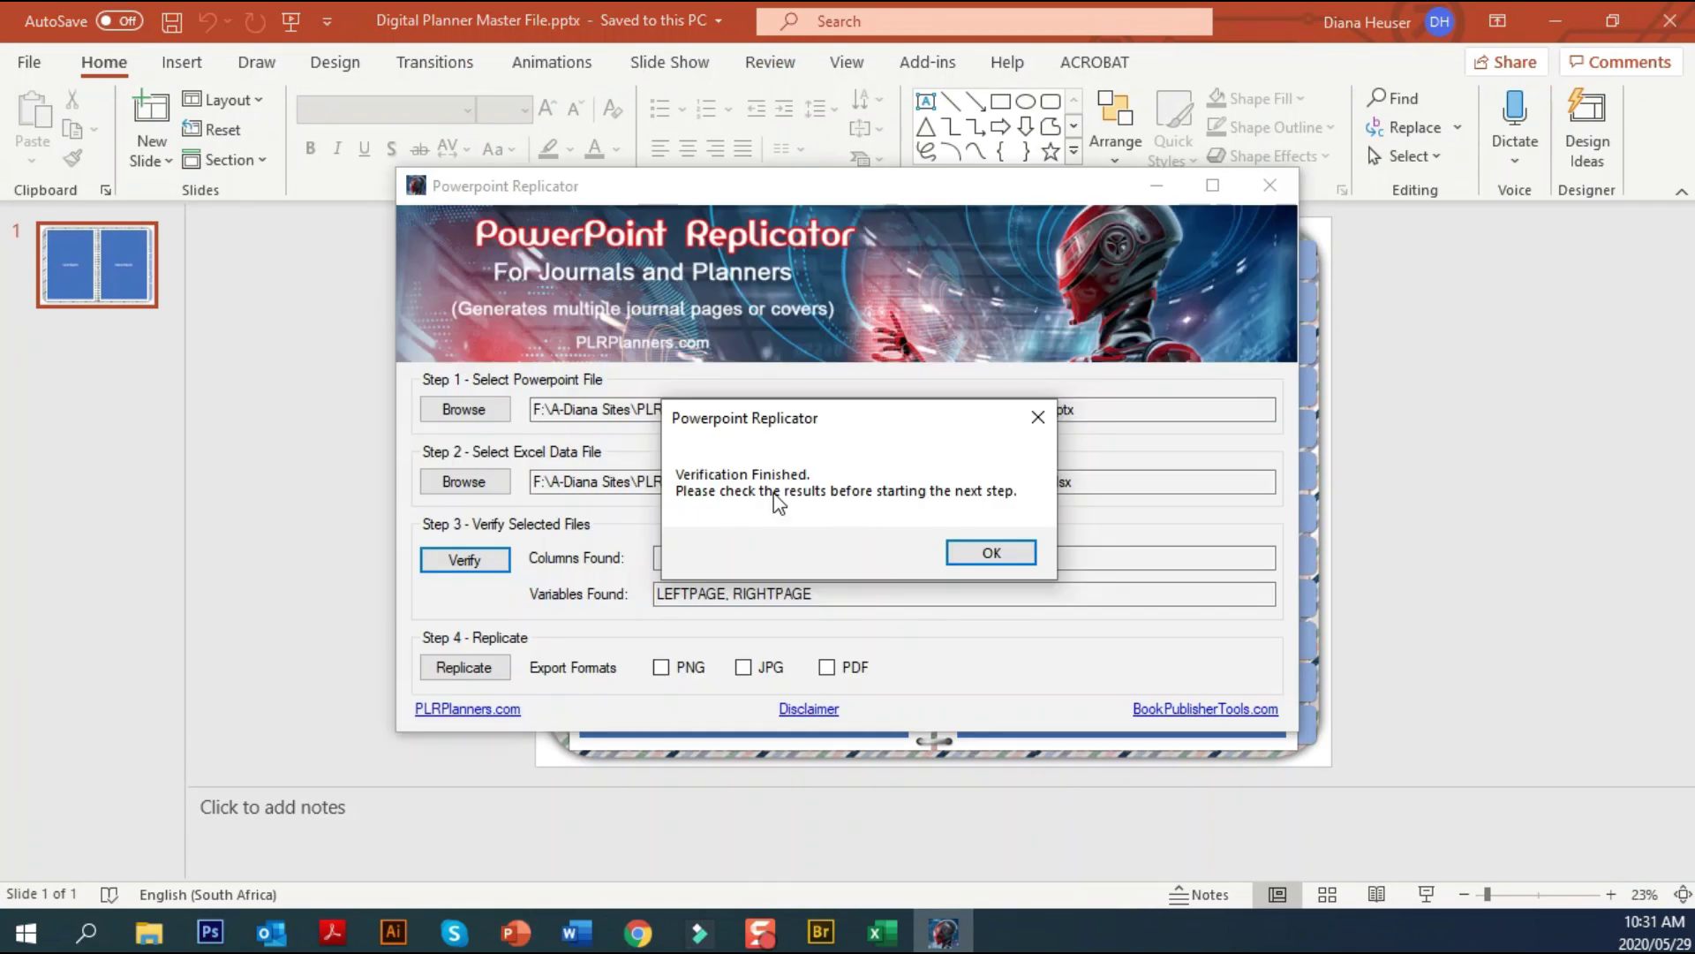
pyautogui.click(992, 553)
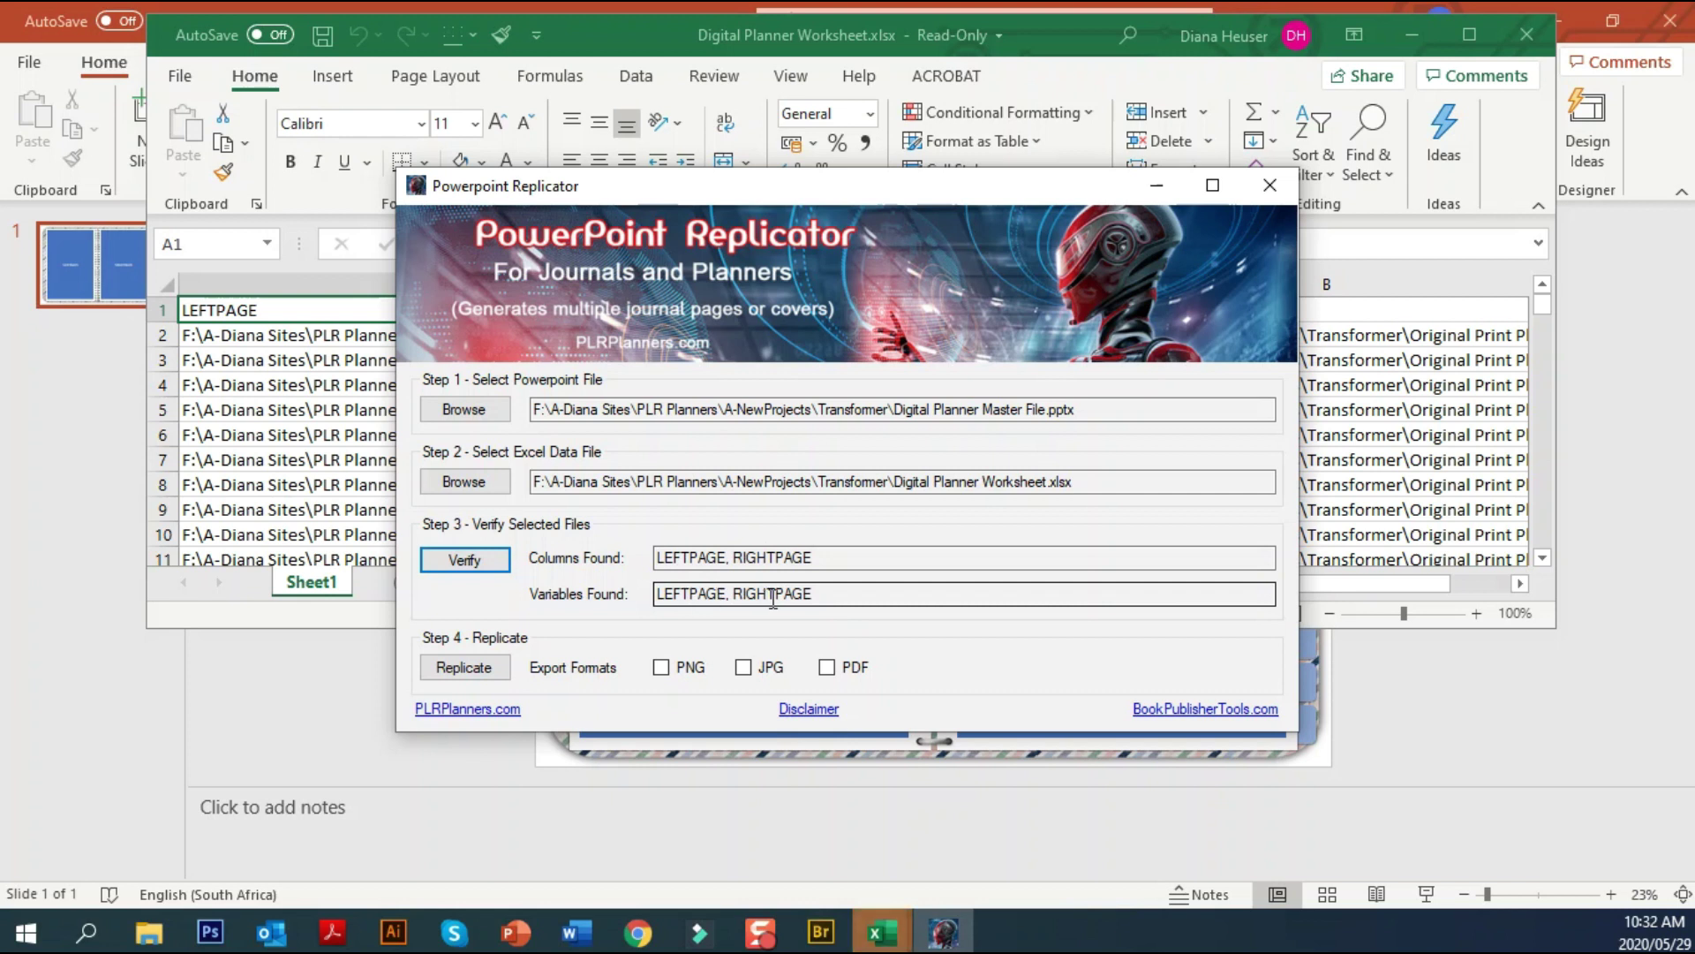
pyautogui.click(1524, 34)
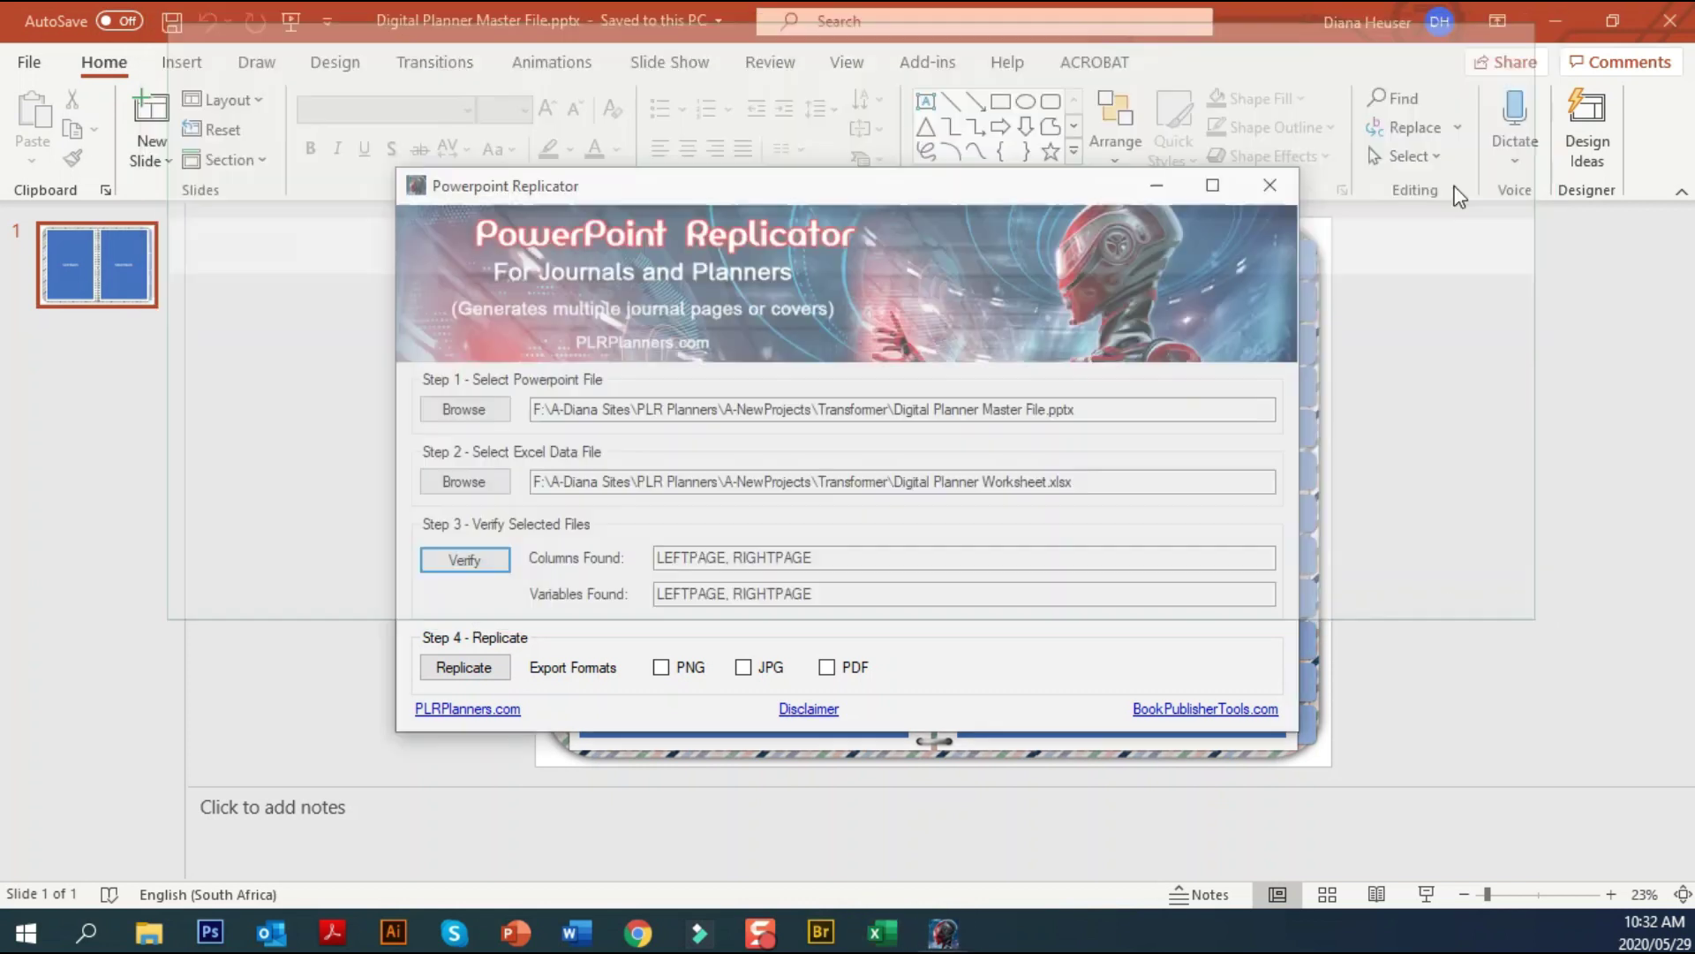
# Run the replication with no PNG, JPG or PDF export, and minimize Powerpoint Replicator
pyautogui.click(460, 669)
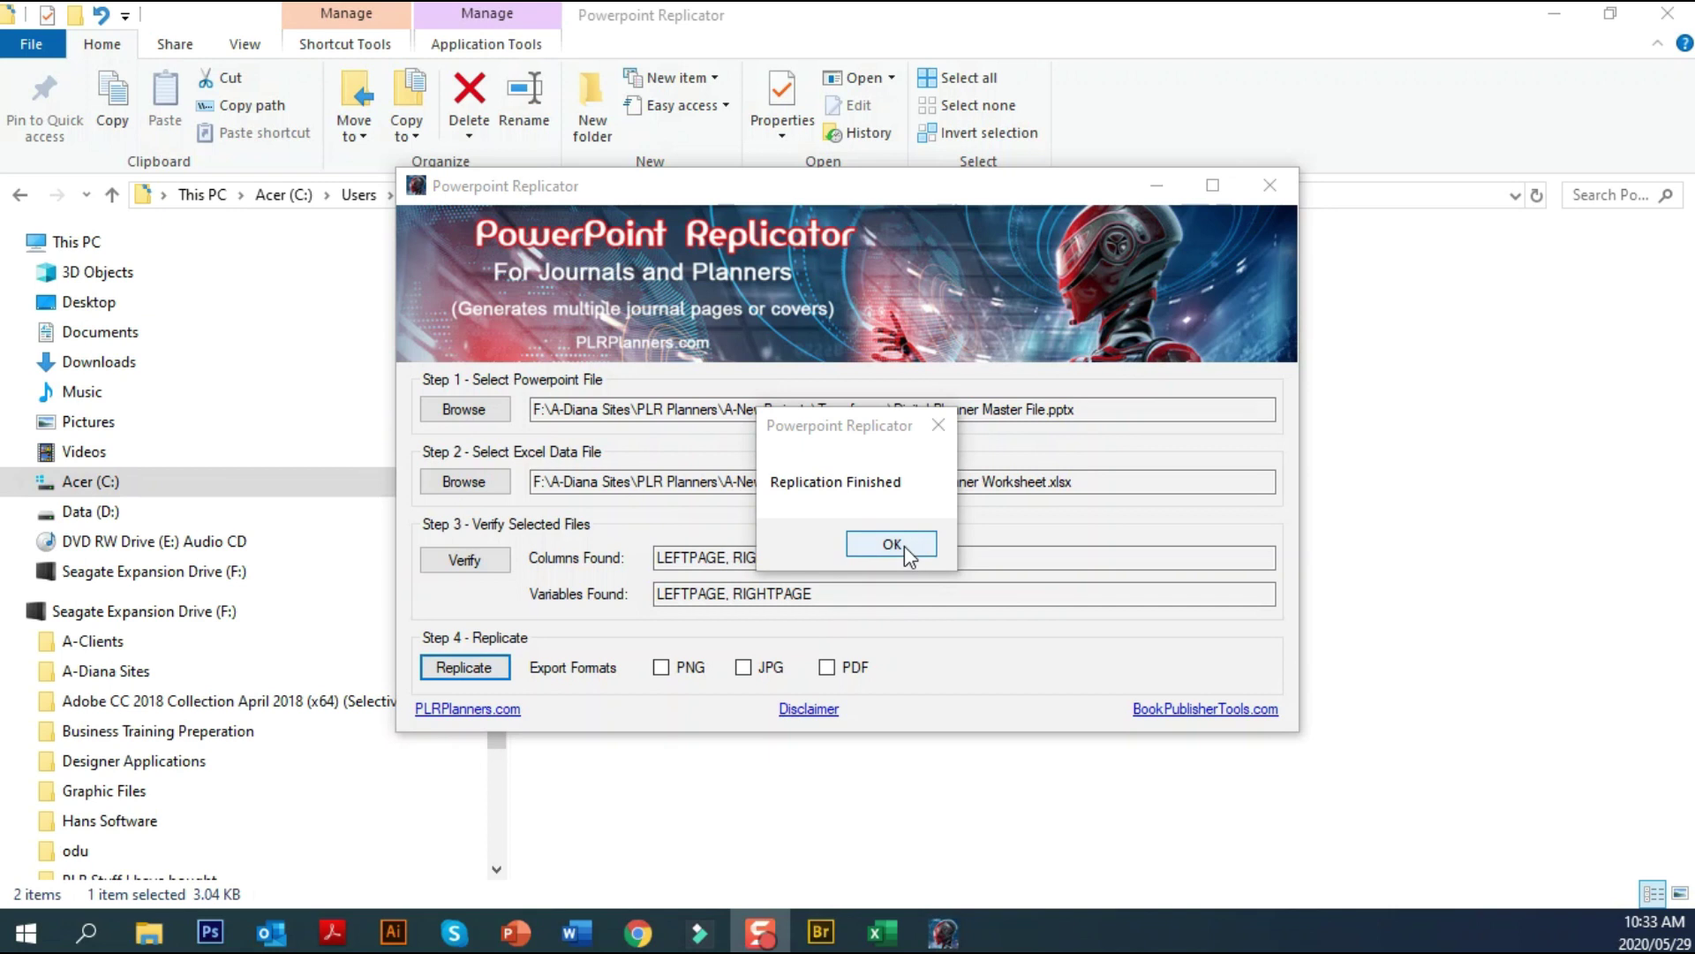
pyautogui.click(892, 543)
pyautogui.click(1157, 187)
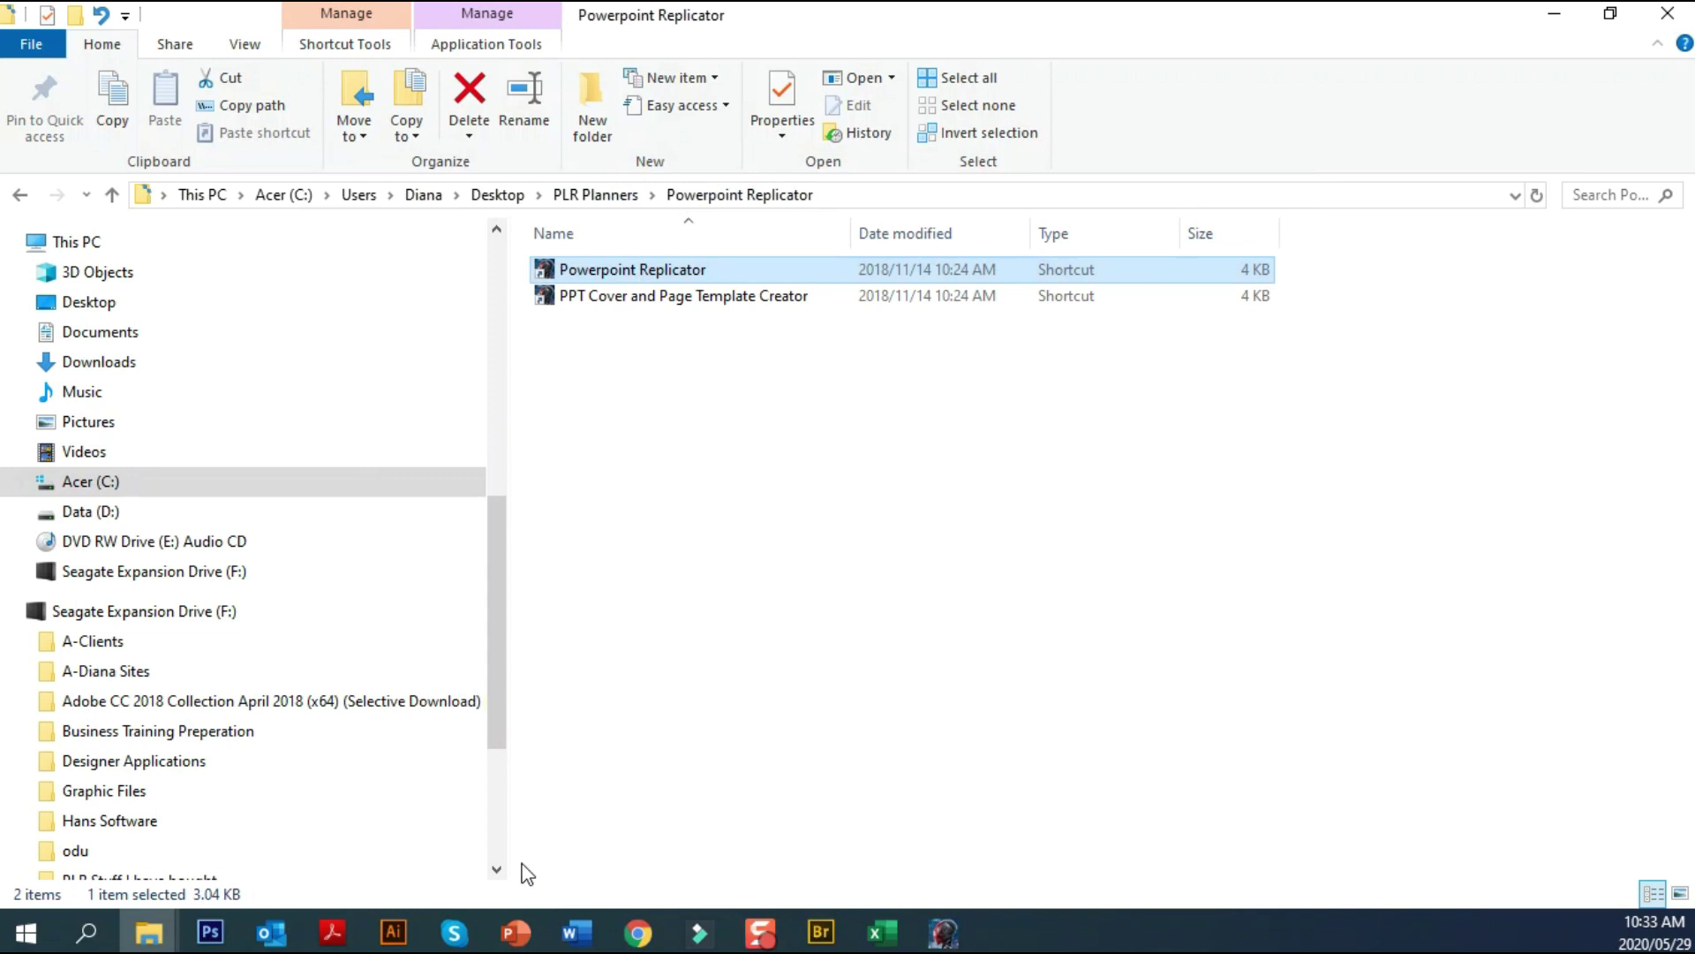
# Open Digital Planner Master File-replicate.pptx from the Transformer folder in PowerPoint
pyautogui.click(150, 931)
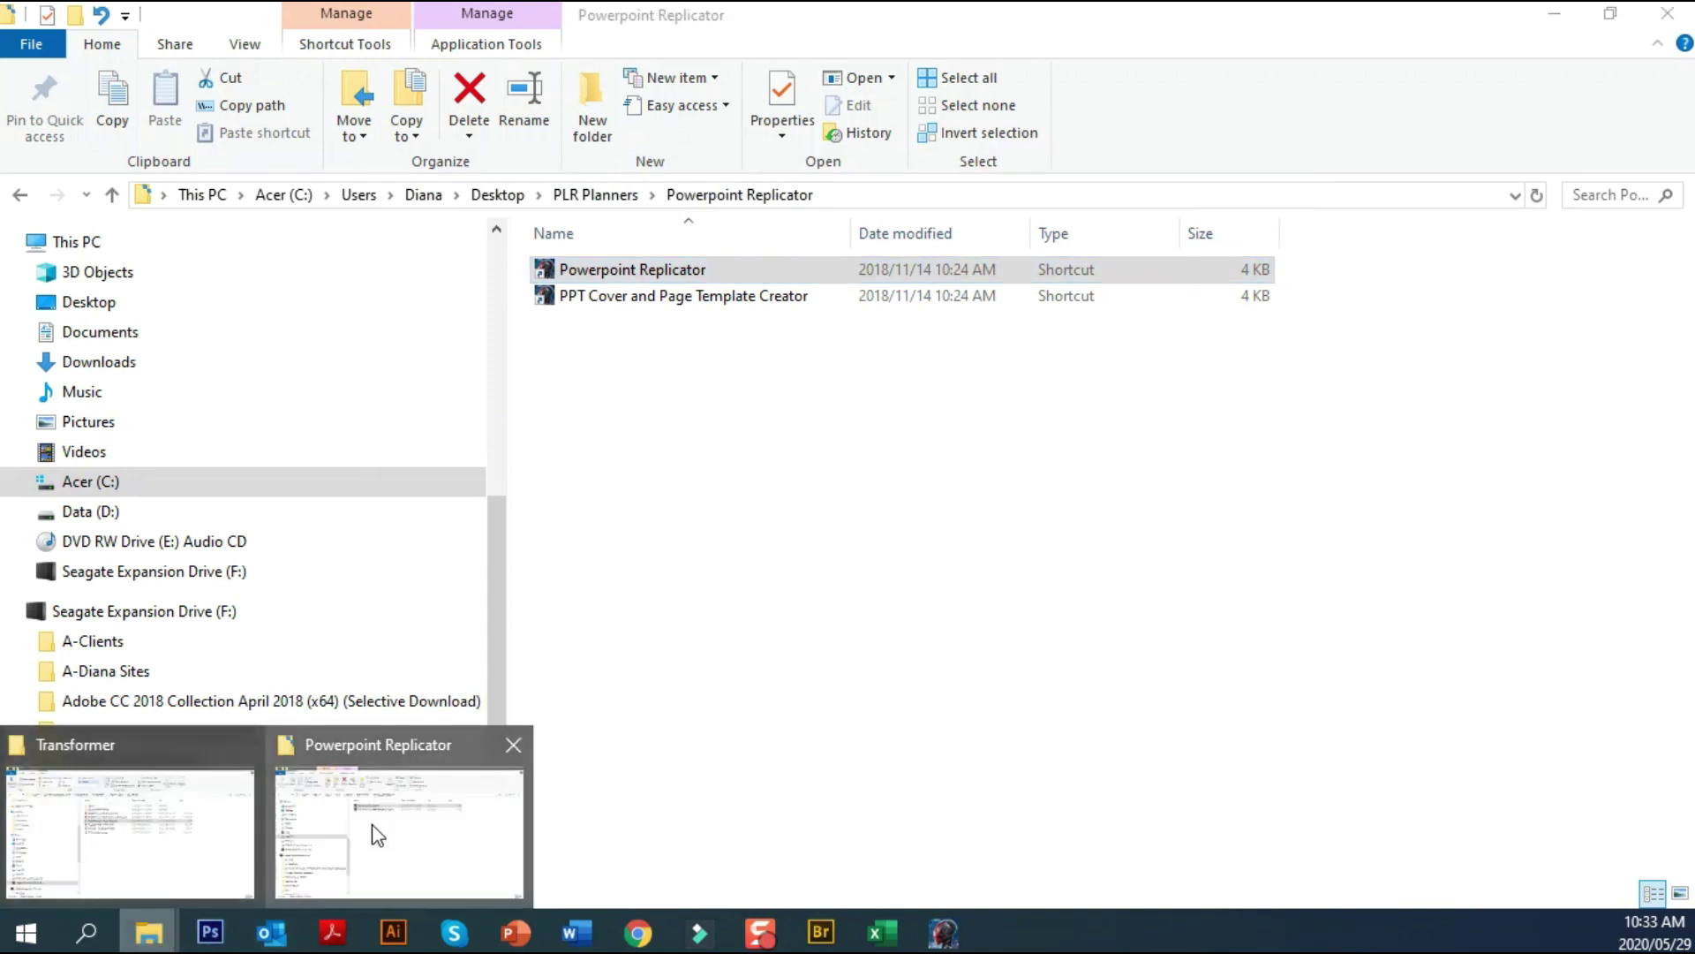
pyautogui.click(130, 830)
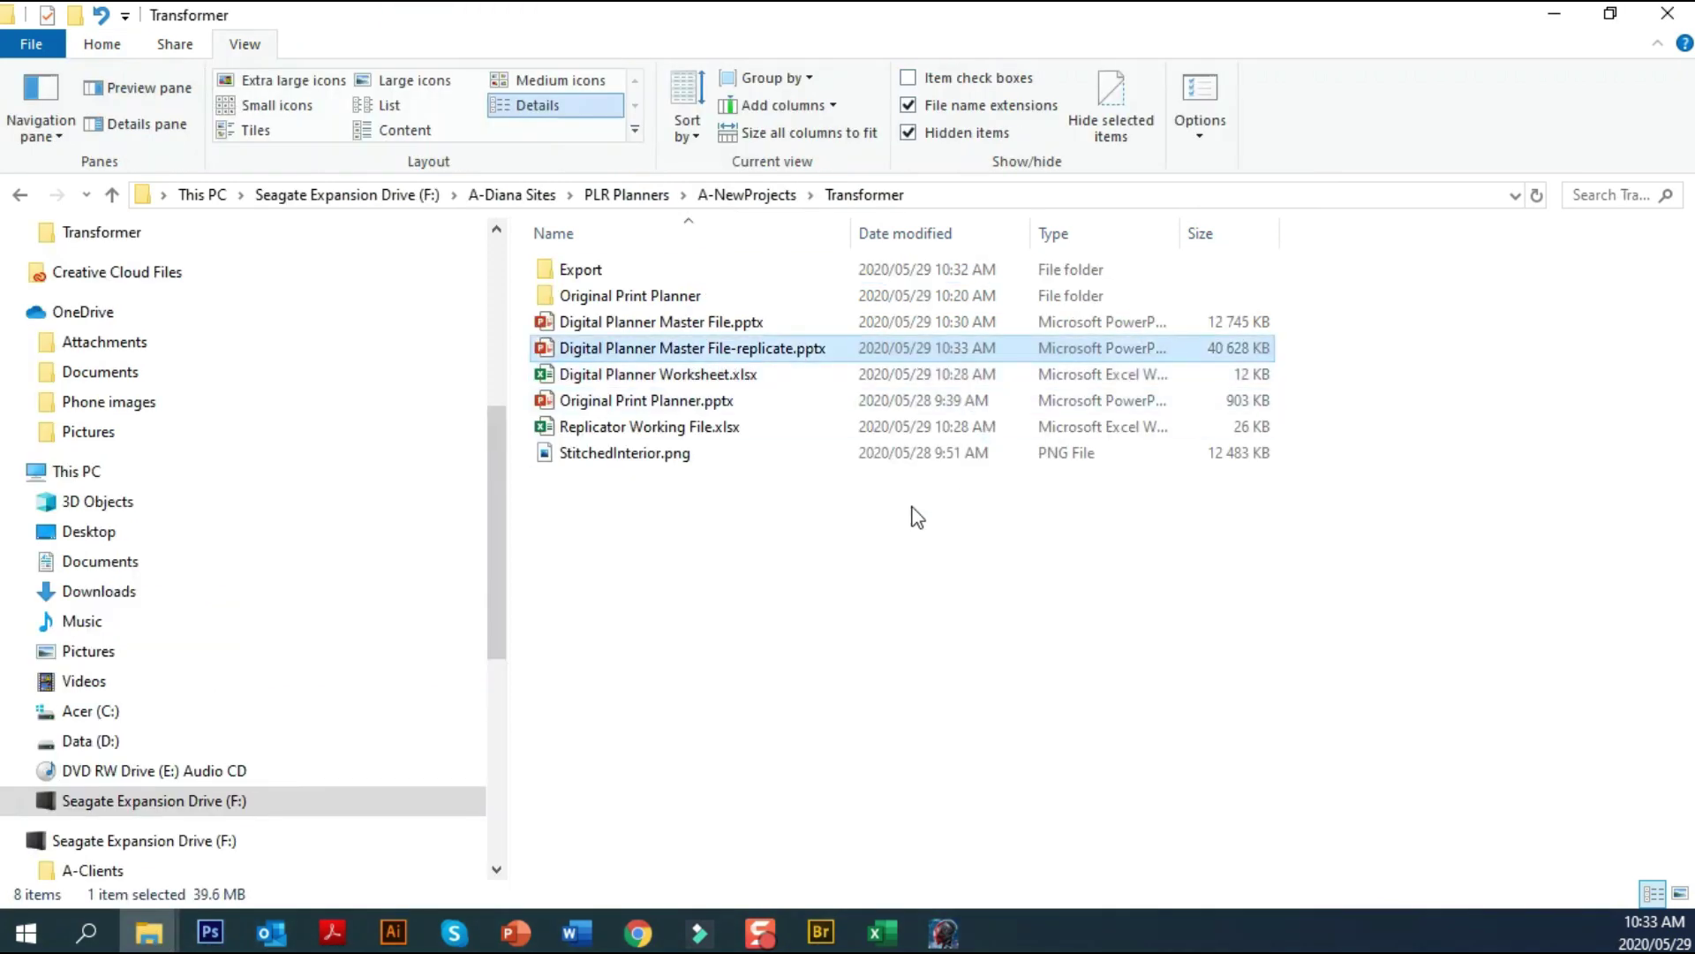
pyautogui.doubleClick(718, 346)
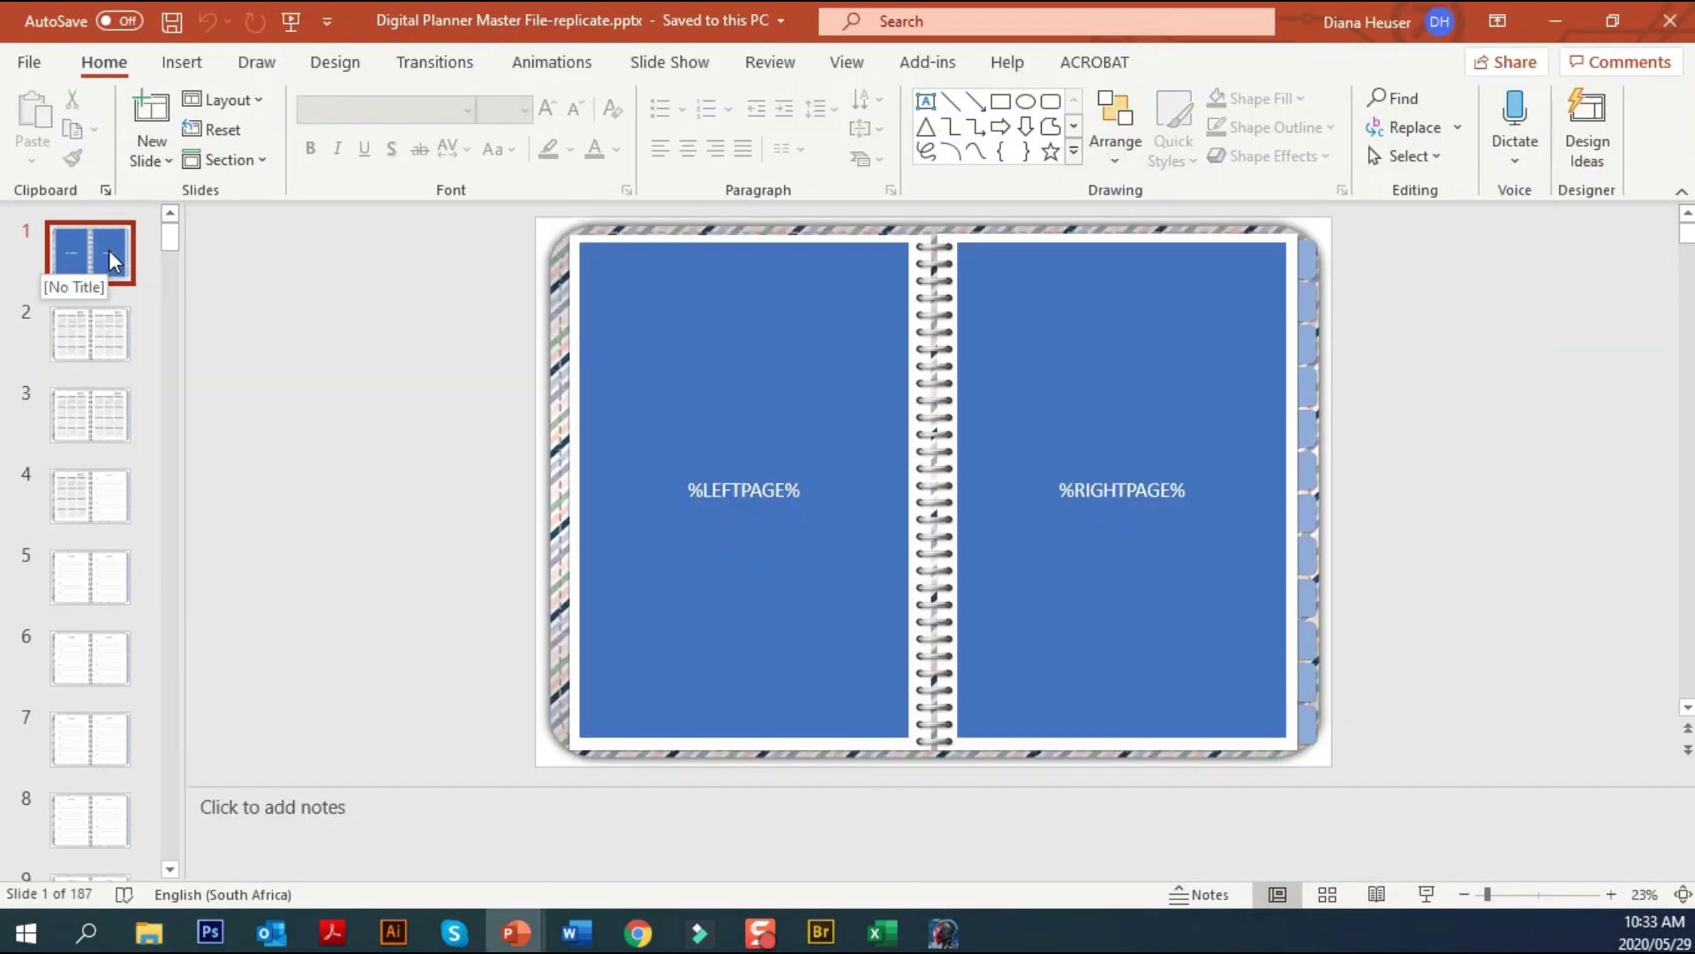
# Review slides 2 to 5 of the replicated planner and select the left page image on slide 5
pyautogui.click(106, 333)
pyautogui.click(106, 430)
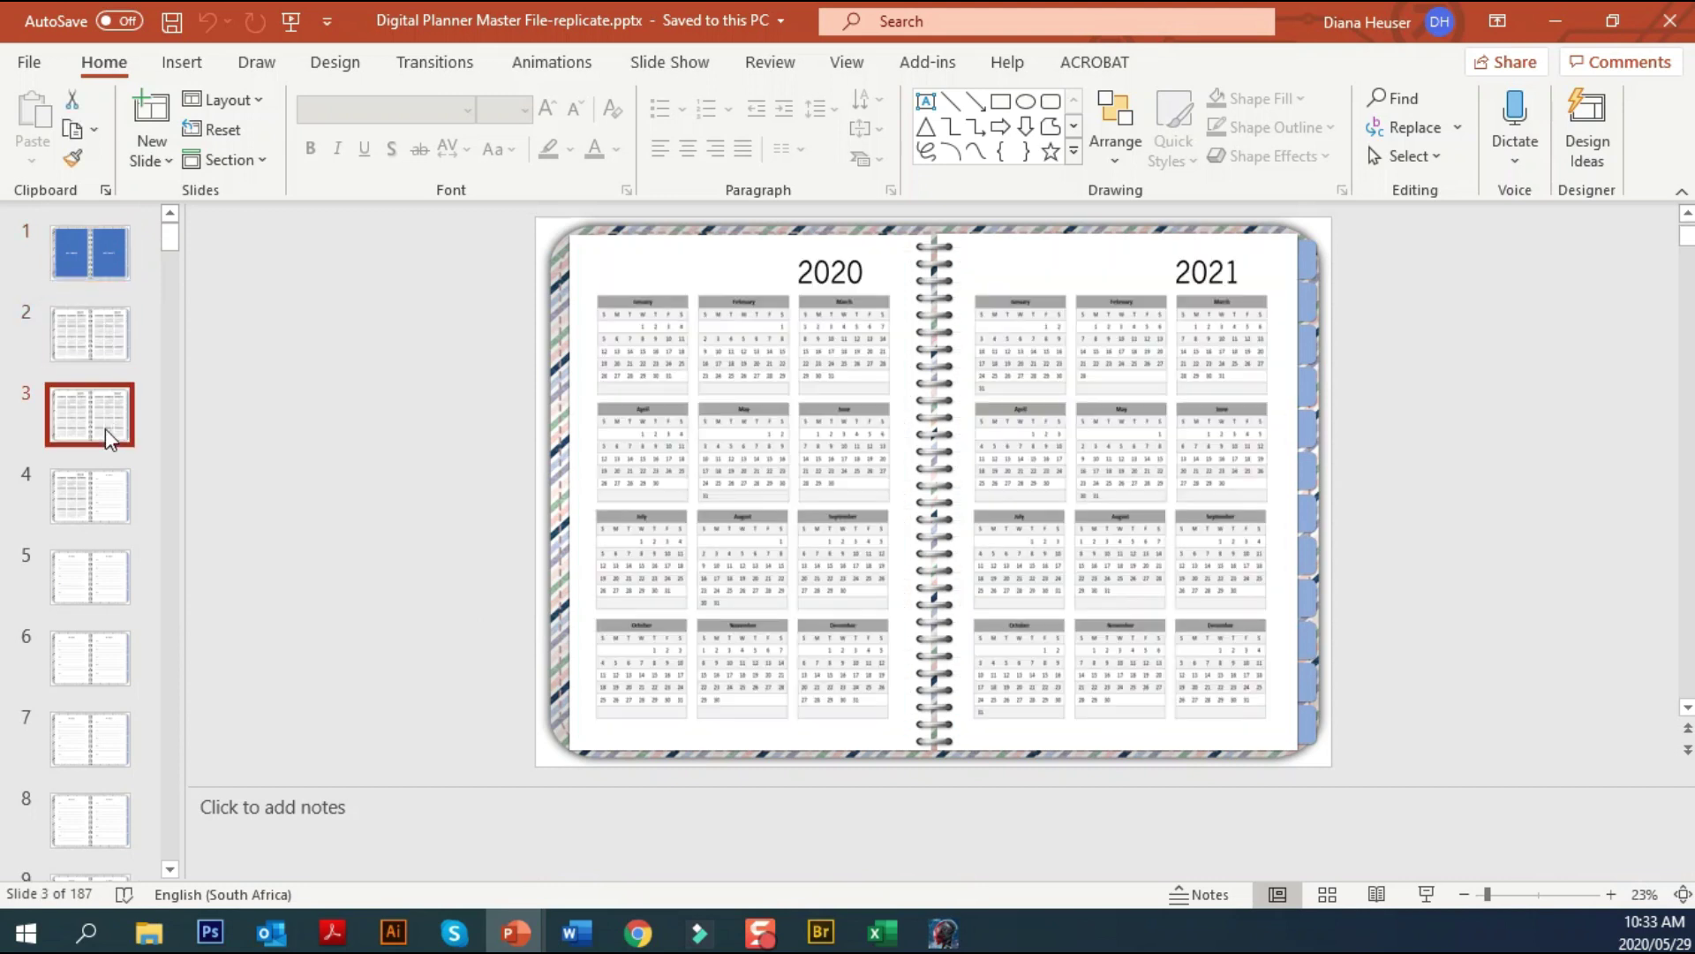
pyautogui.click(118, 510)
pyautogui.click(115, 574)
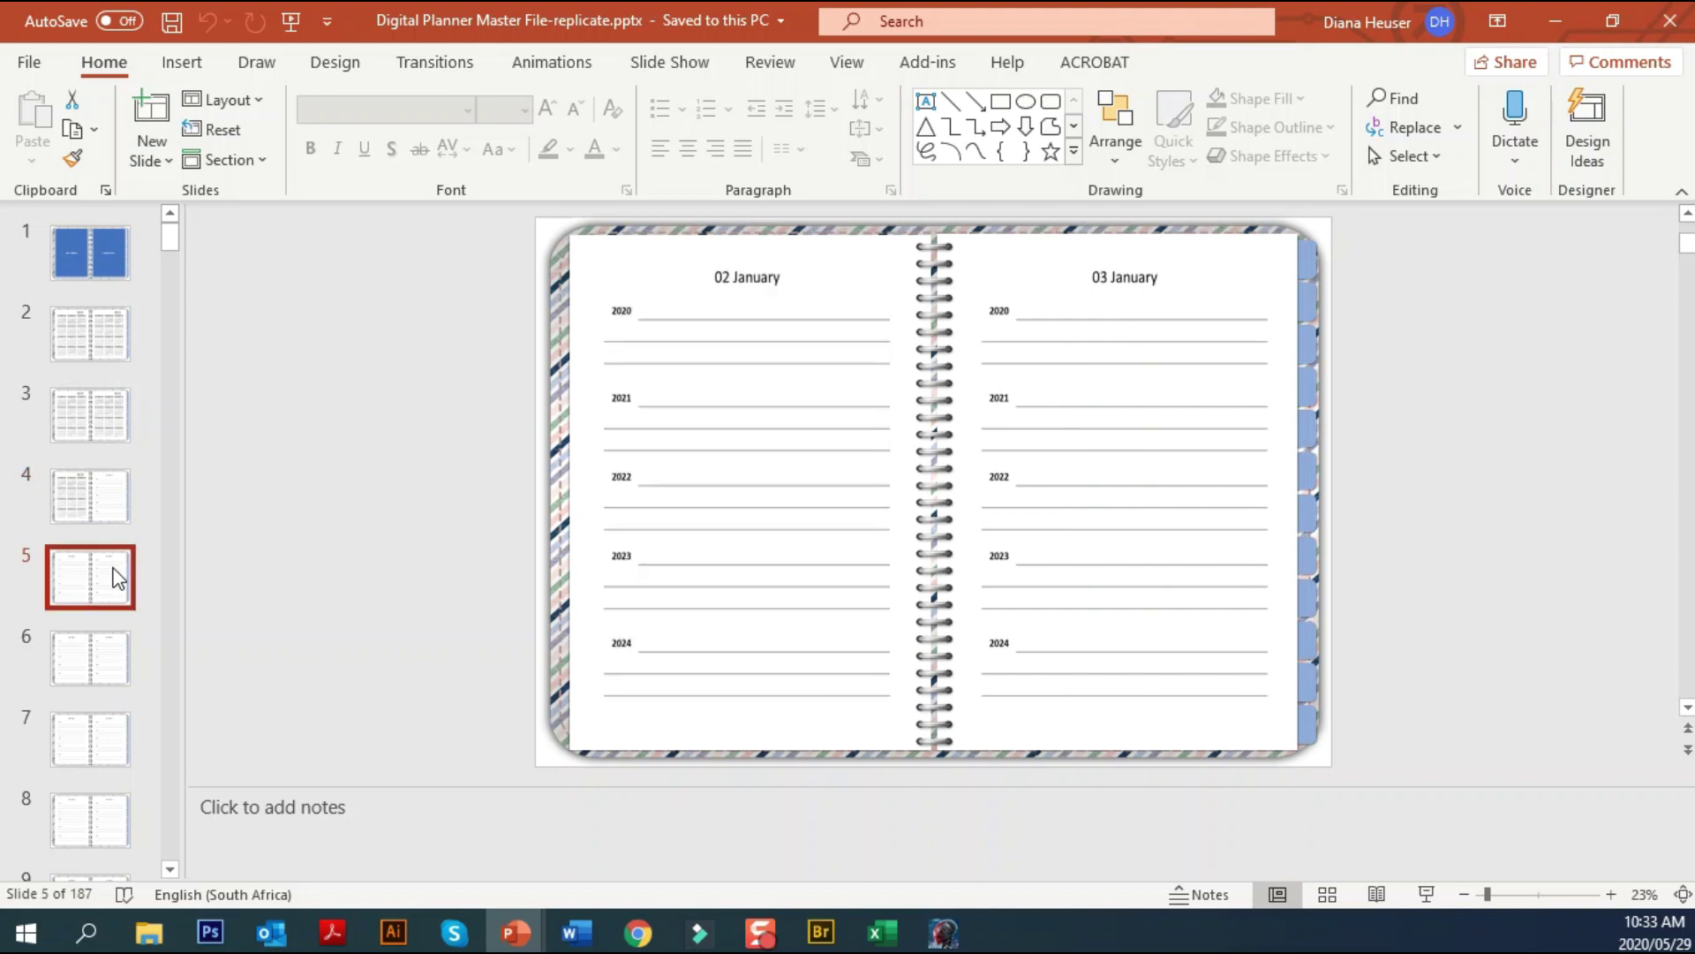
pyautogui.click(662, 395)
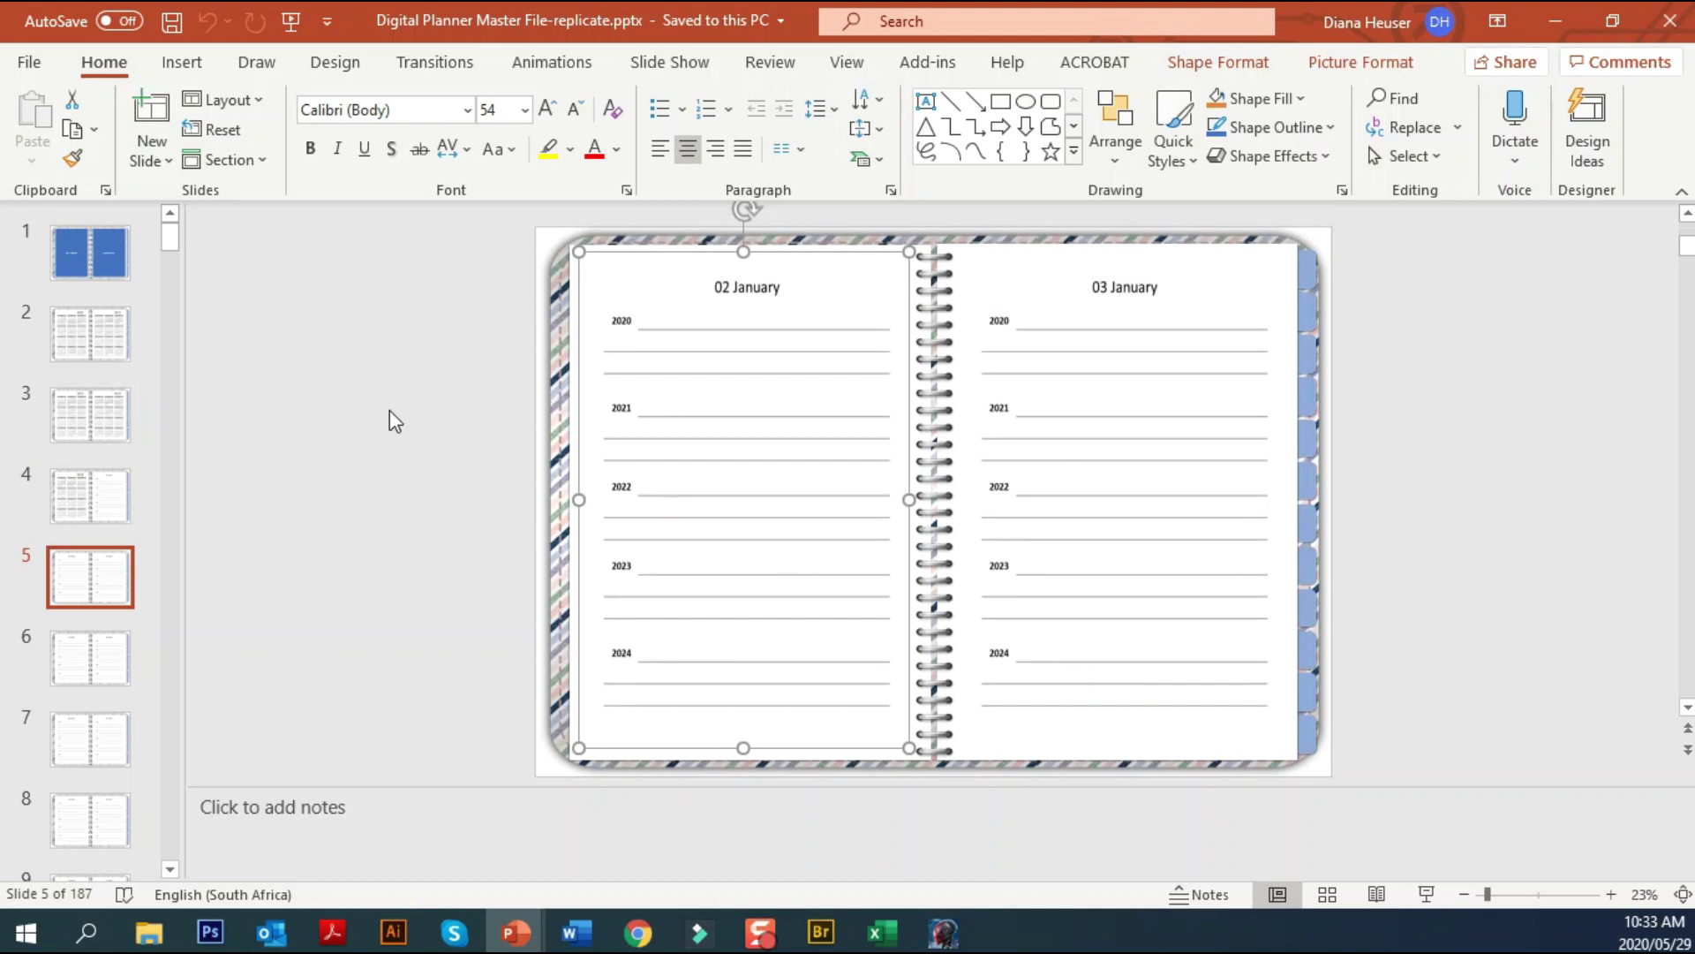
# View the 01 January page on slide 7 of Original Print Planner.pptx for comparison, and minimize that presentation
pyautogui.moveTo(514, 932)
pyautogui.click(380, 816)
pyautogui.click(103, 738)
pyautogui.scroll(-6, 117, 772)
pyautogui.scroll(-4, 119, 773)
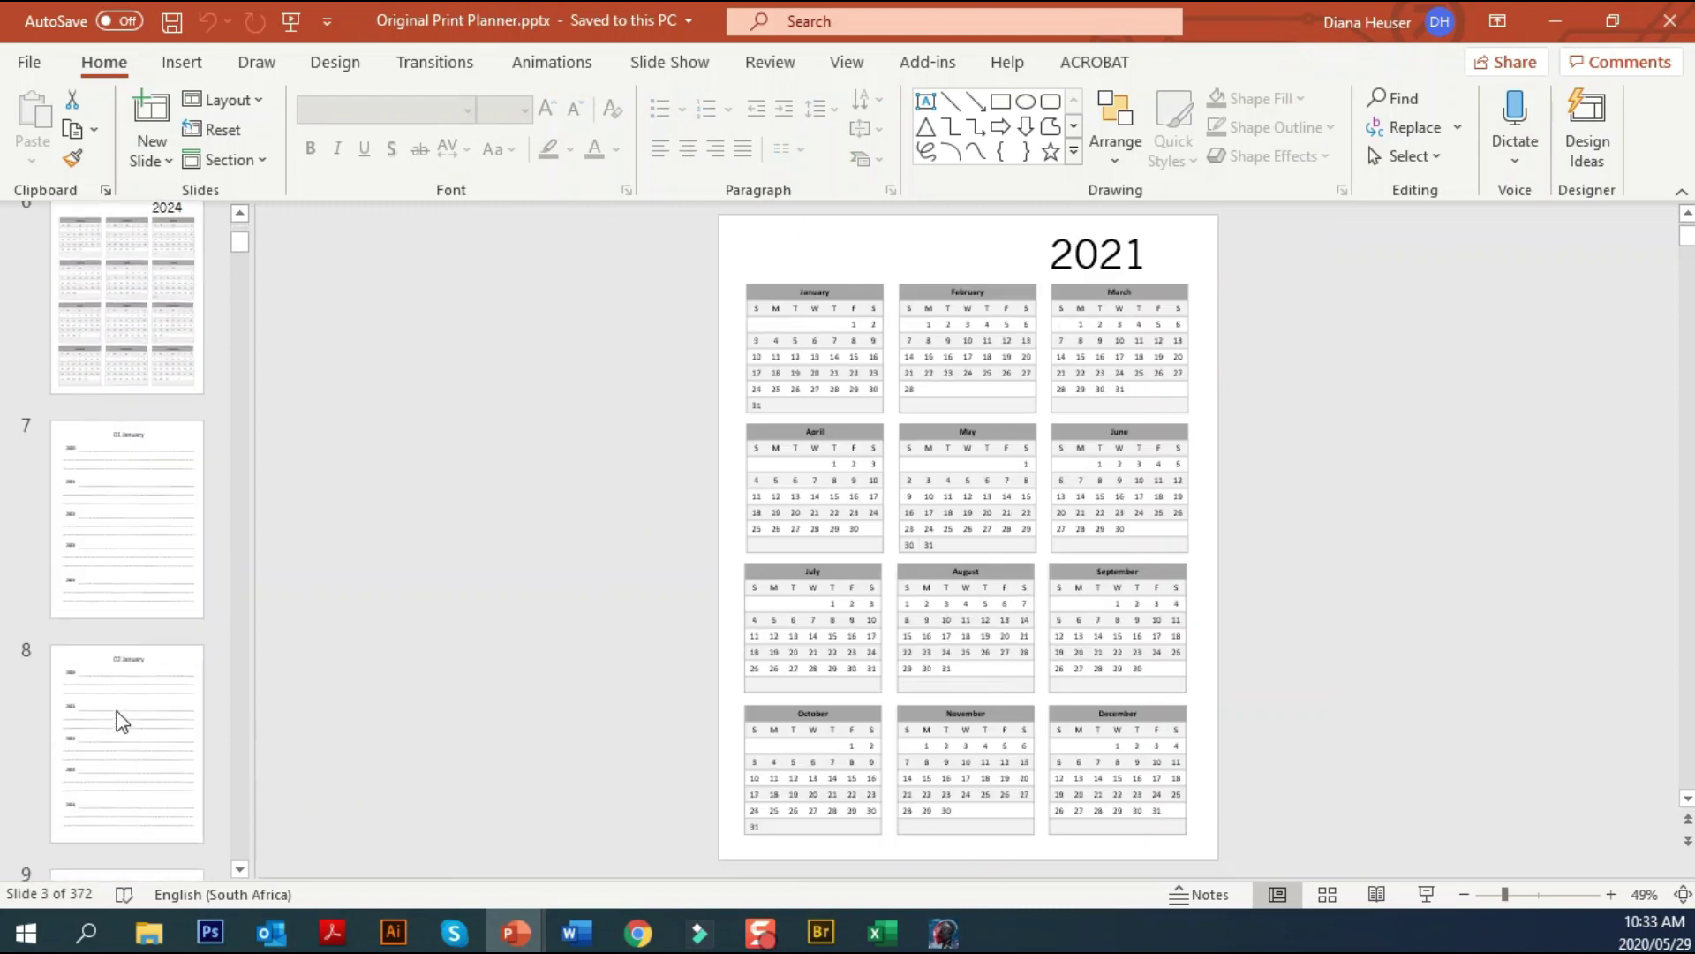
pyautogui.click(132, 575)
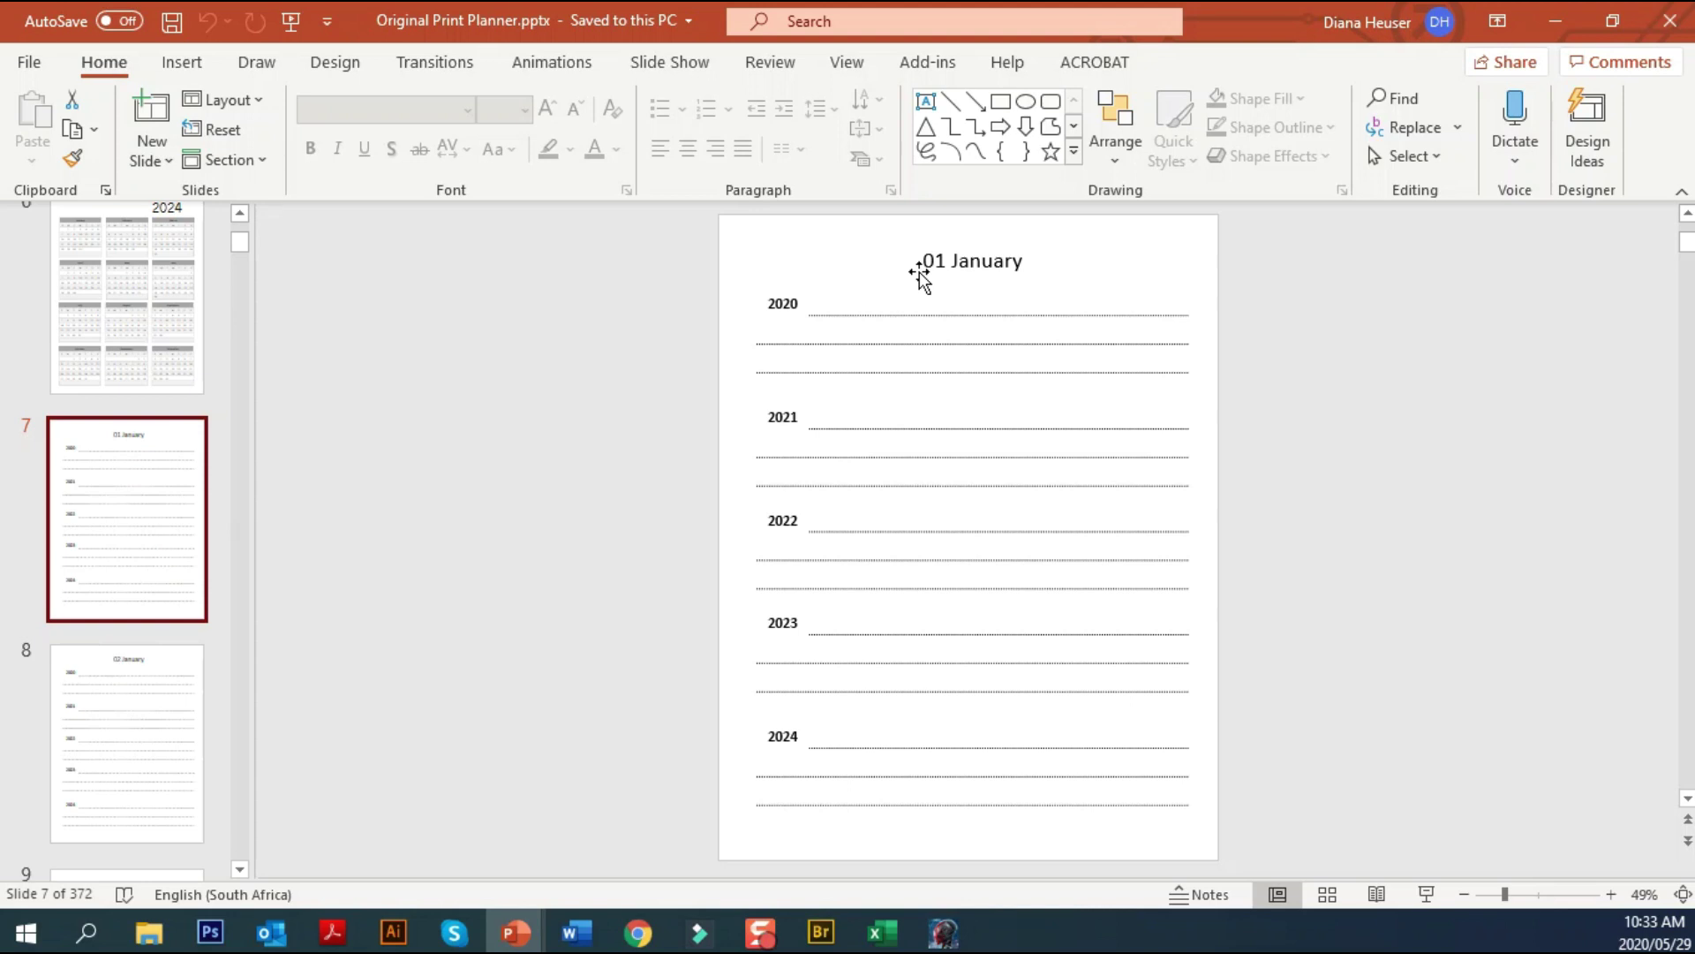
pyautogui.click(1556, 20)
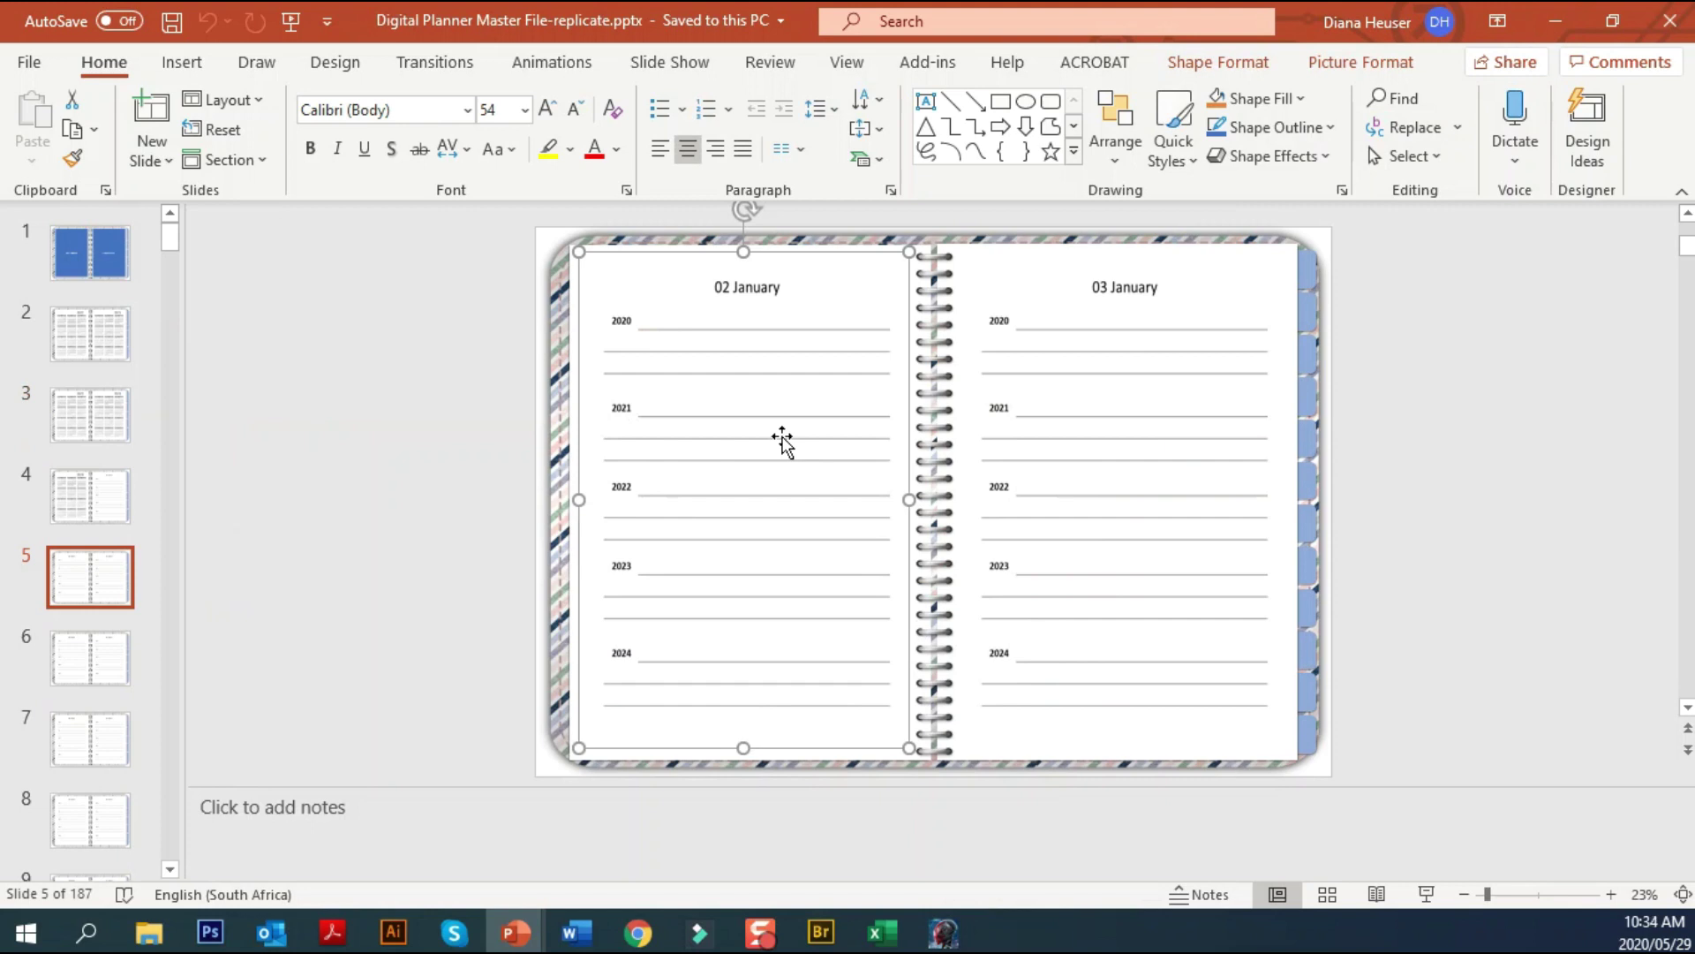
# Check the paired January pages on slides 6 to 8 of the replicated planner and return to the start of the slide list
pyautogui.click(123, 651)
pyautogui.click(87, 764)
pyautogui.click(76, 843)
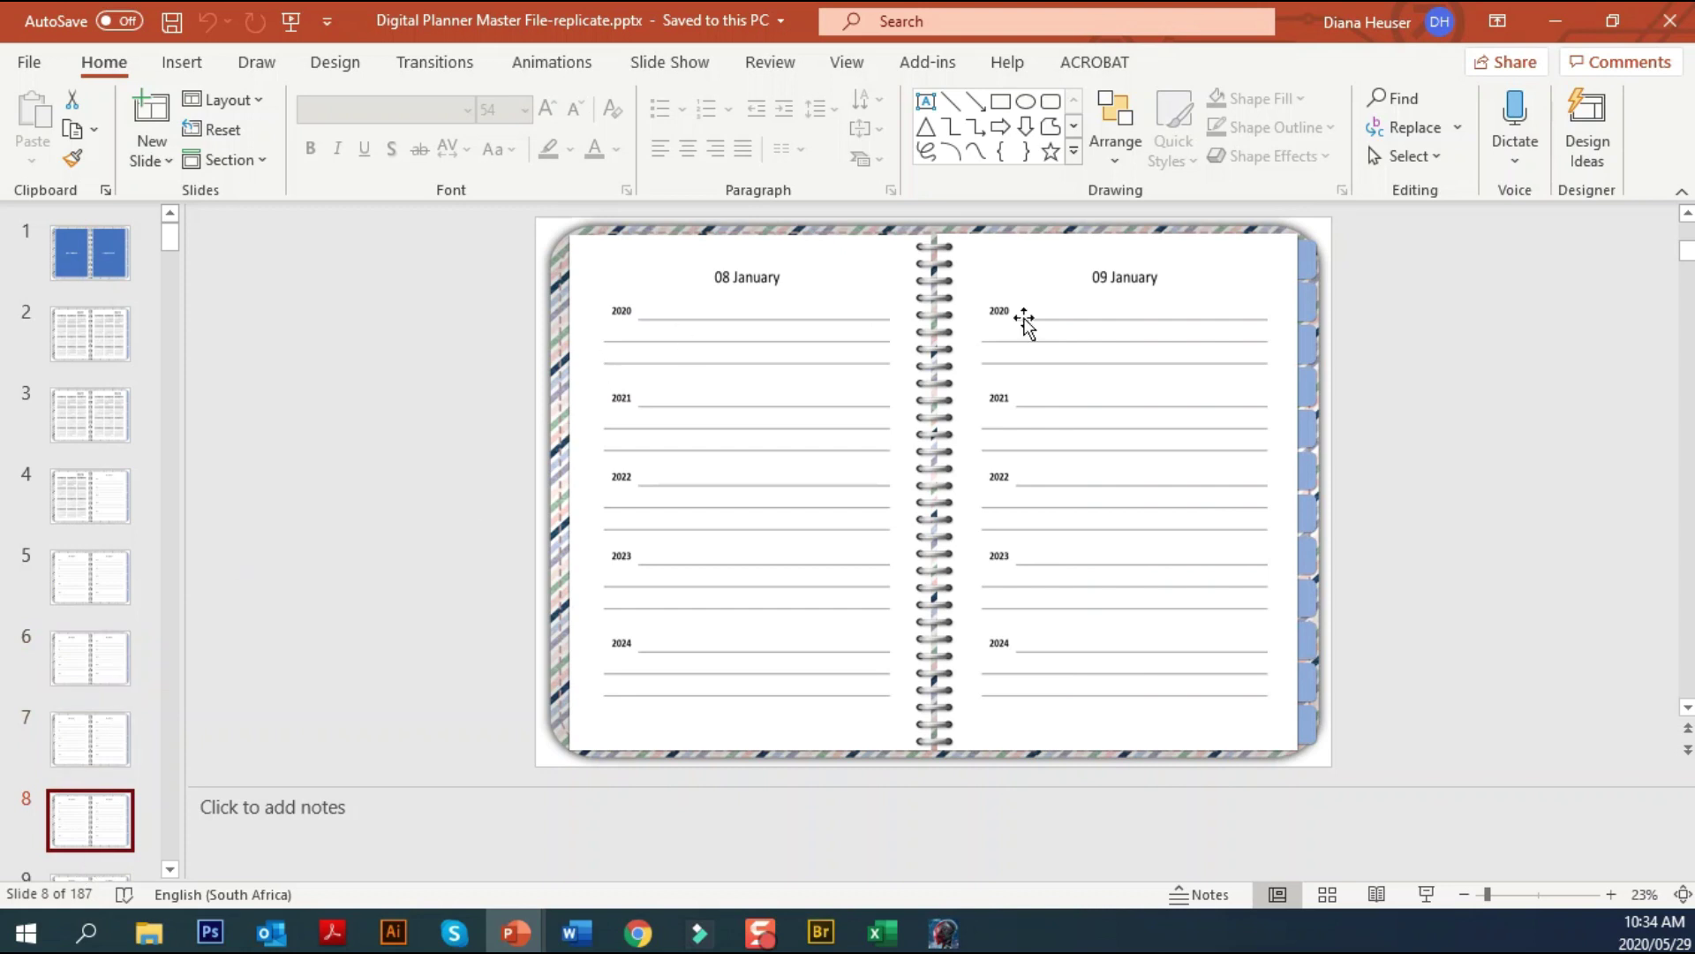
pyautogui.click(79, 750)
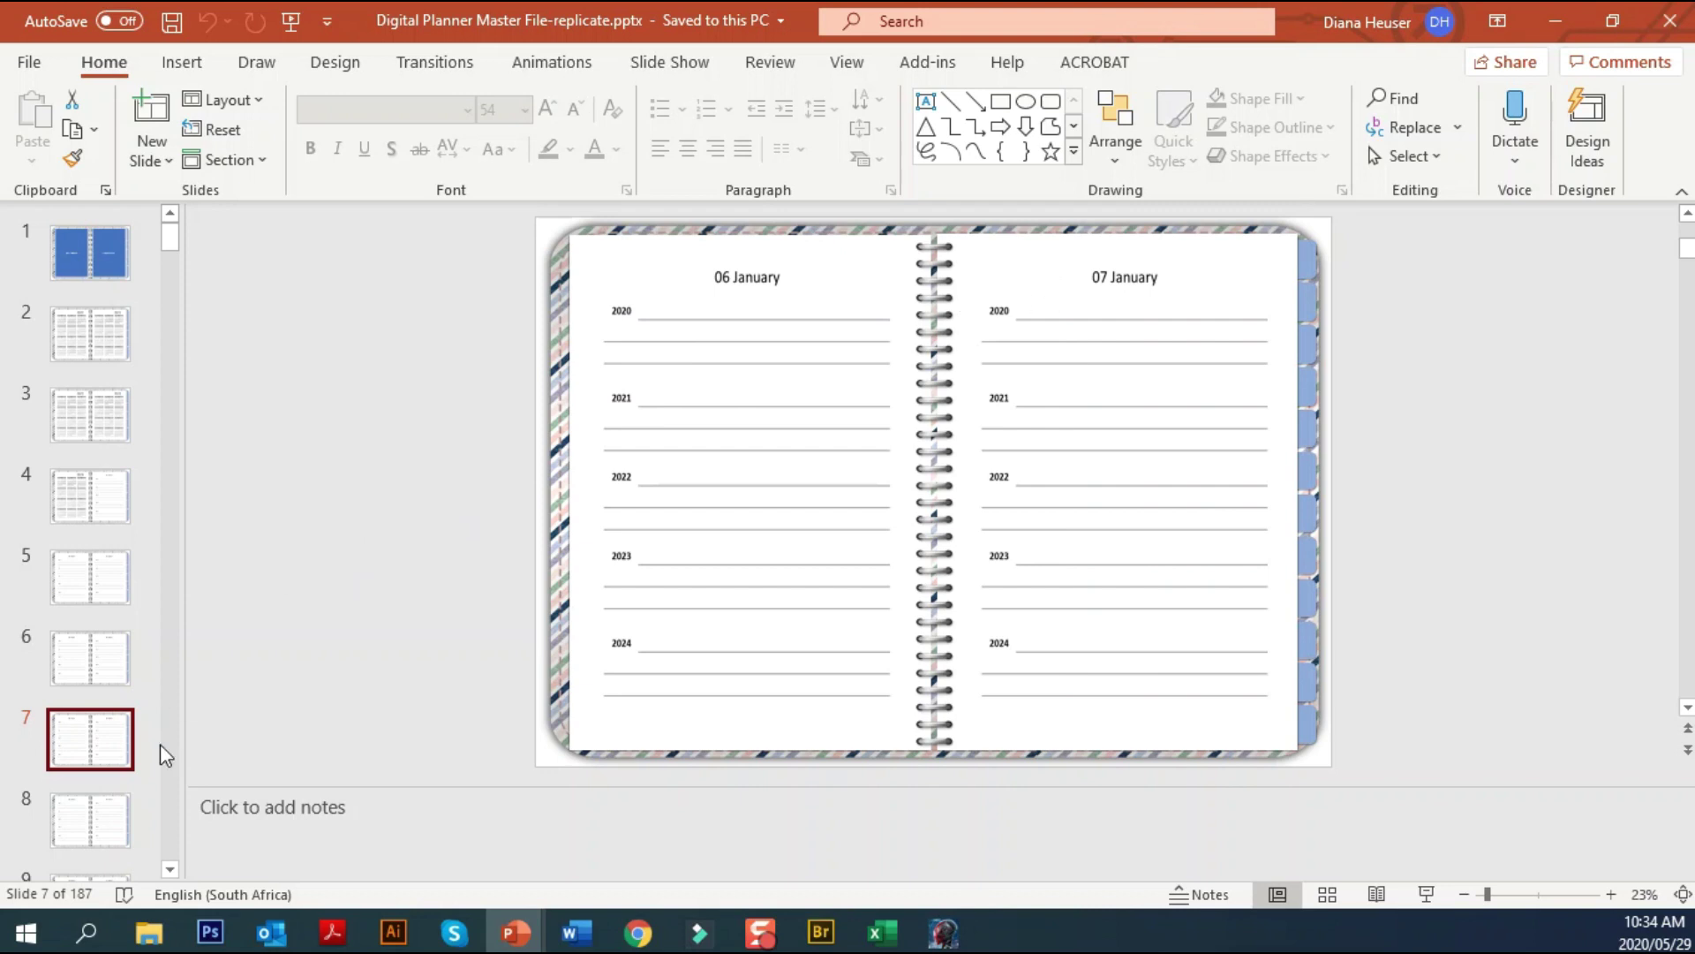
pyautogui.click(104, 819)
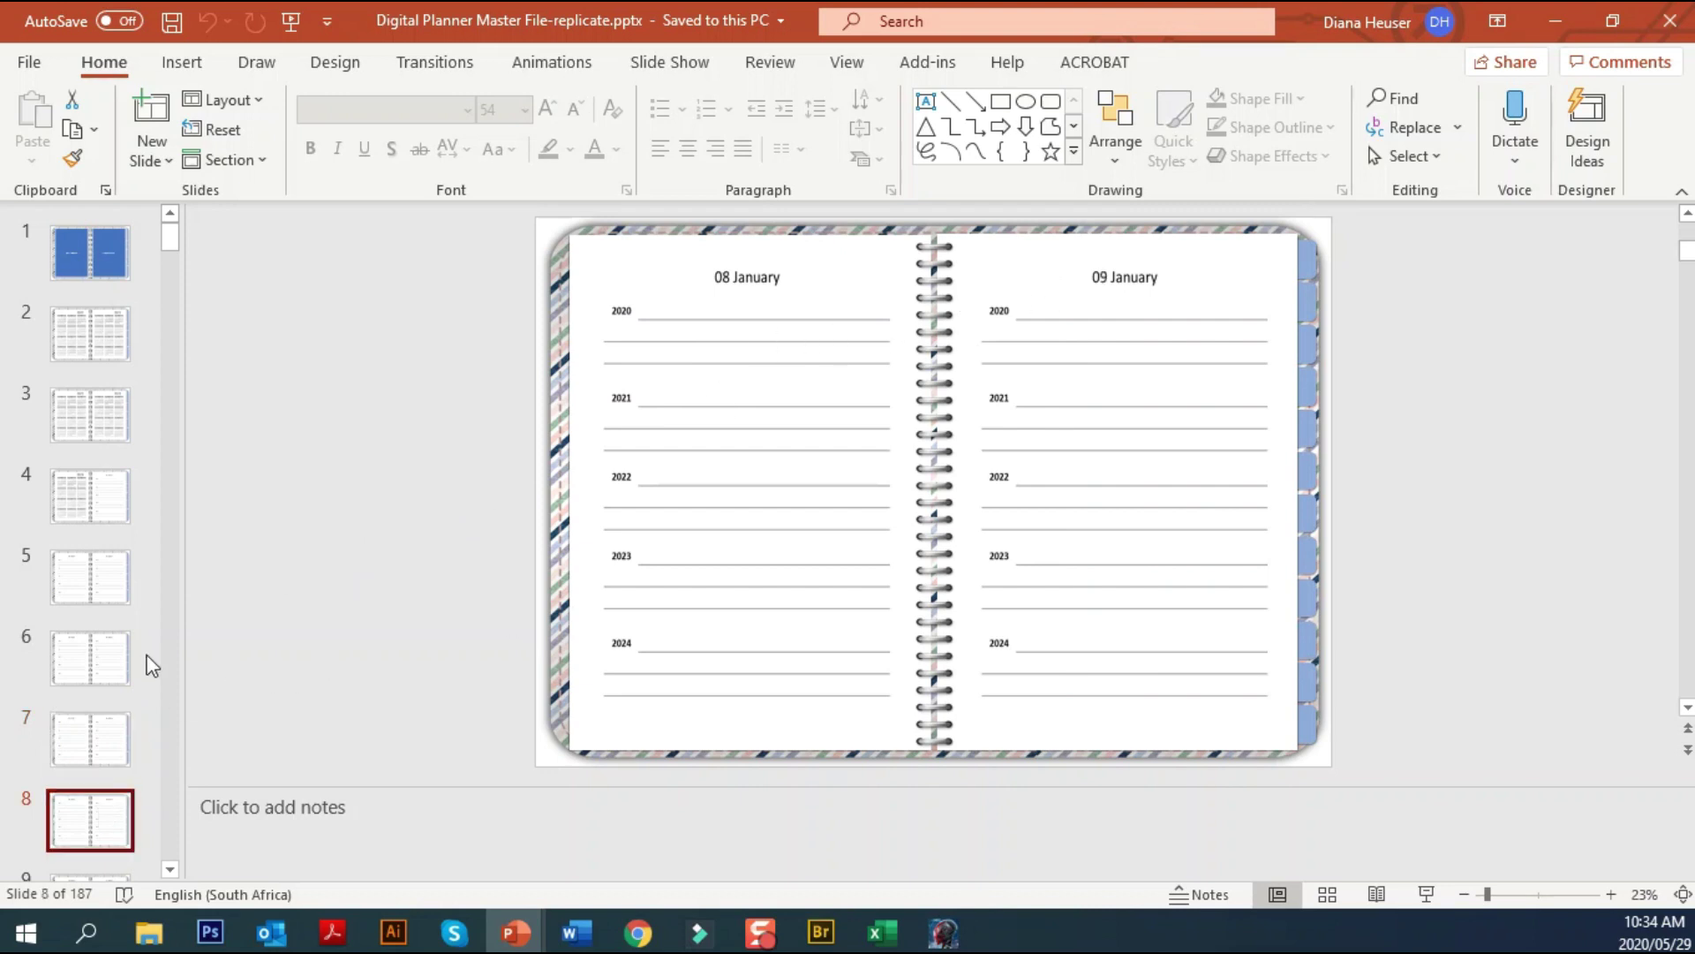
pyautogui.scroll(-2, 159, 628)
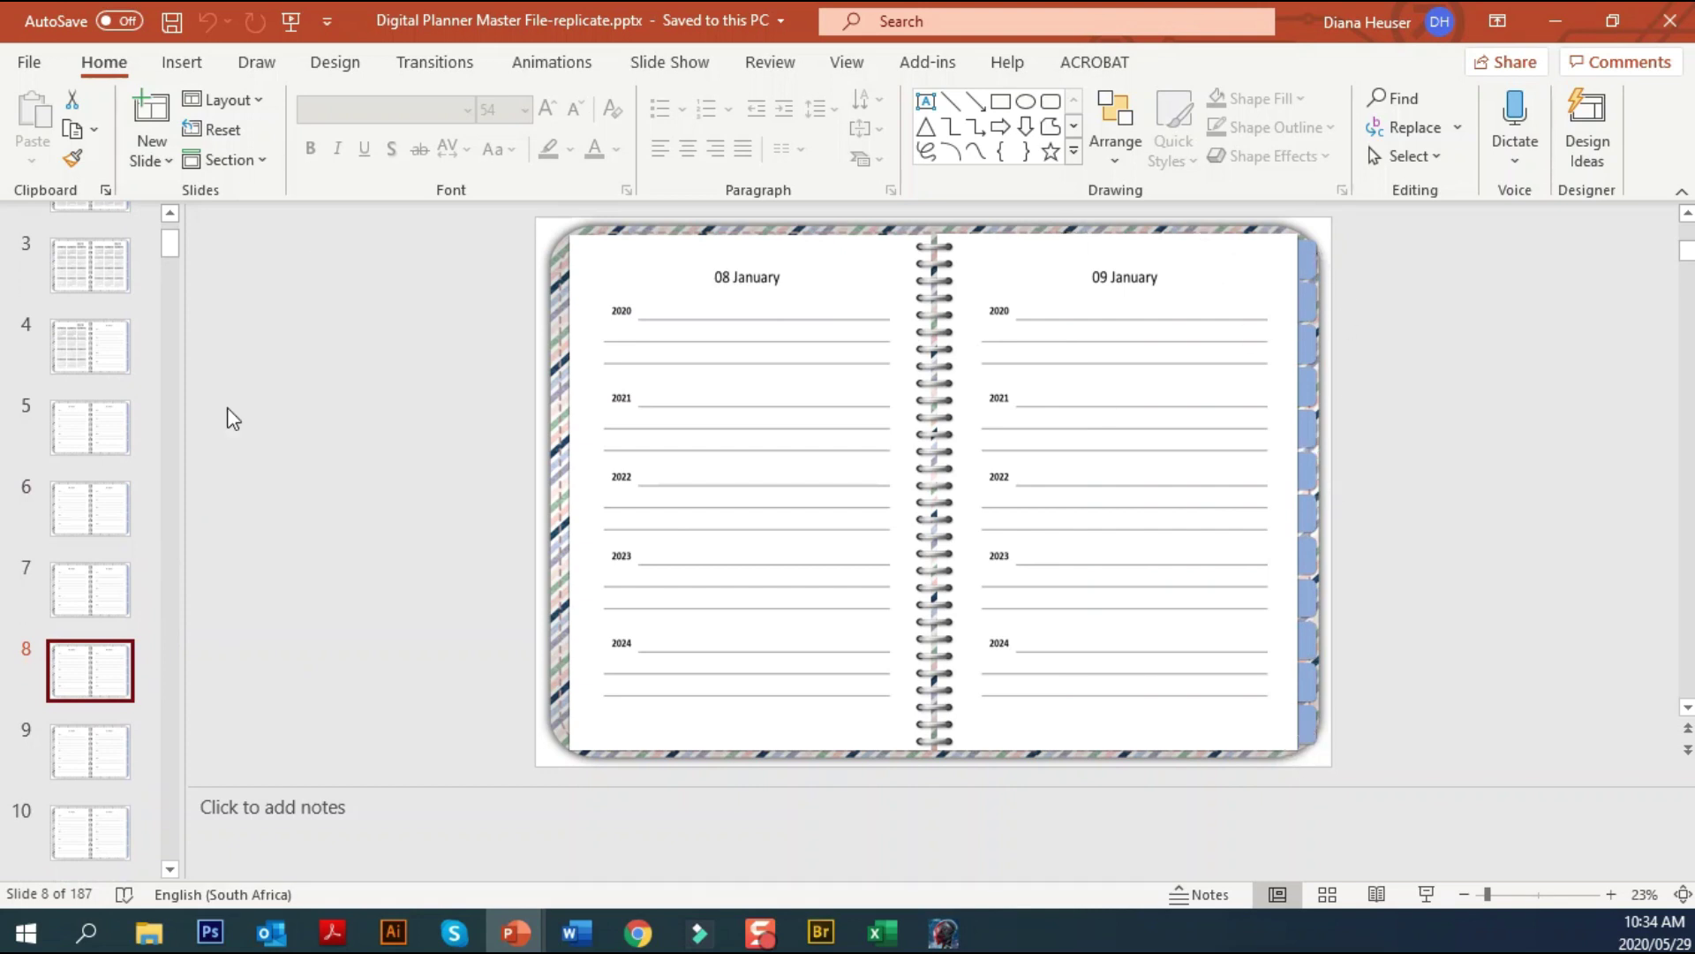
pyautogui.moveTo(166, 244)
pyautogui.mouseDown()
pyautogui.moveTo(167, 288)
pyautogui.moveTo(168, 218)
pyautogui.mouseUp()
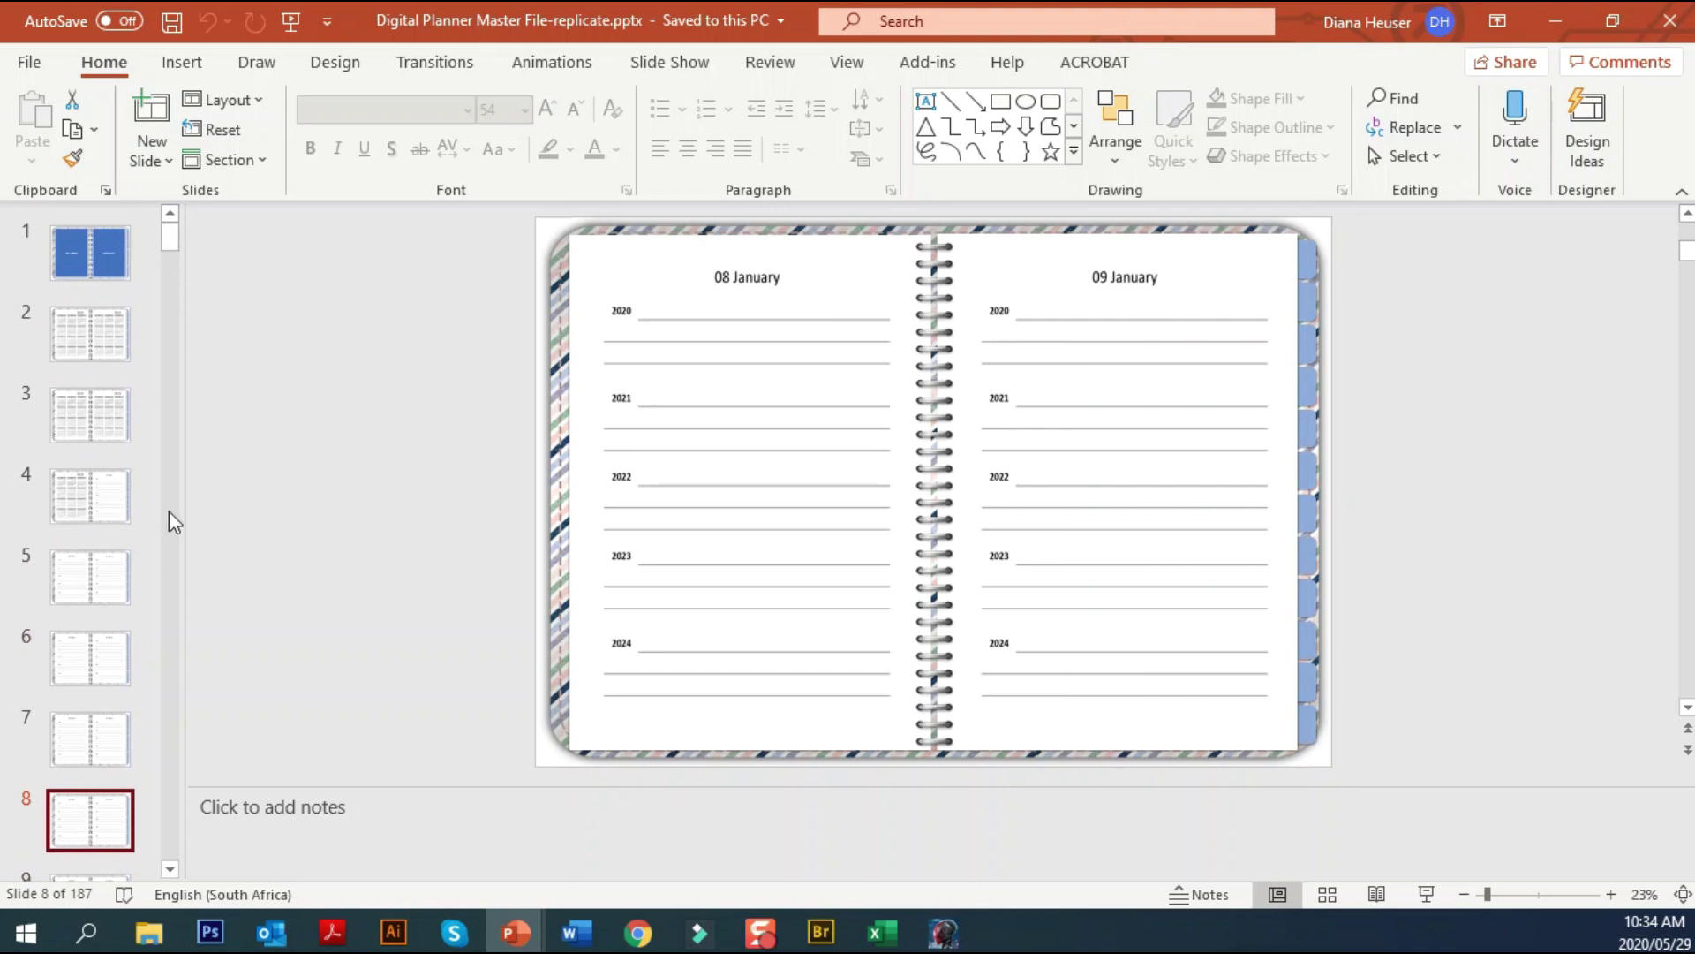